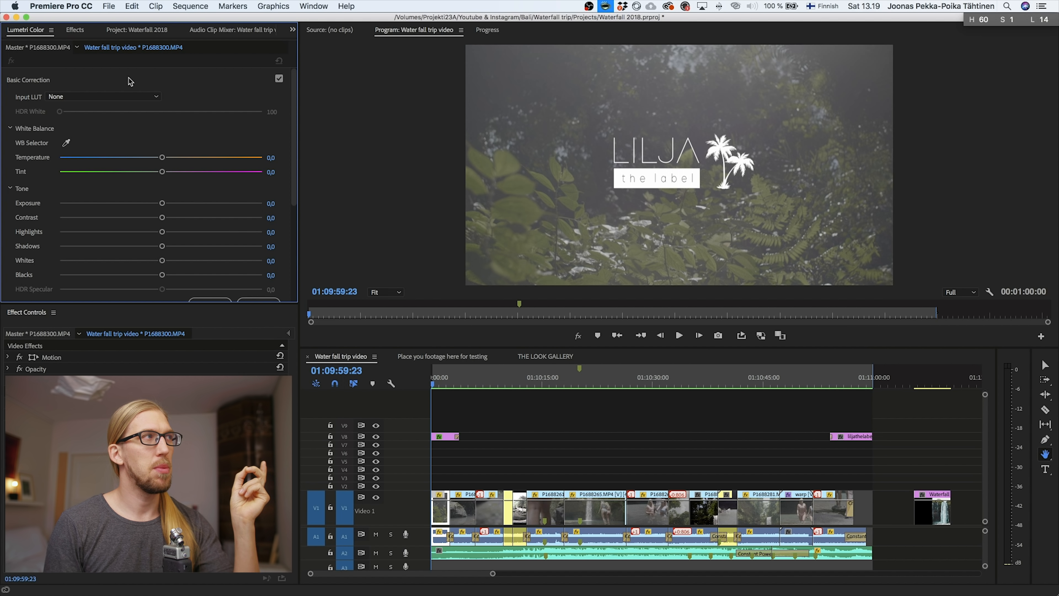
{"action": "left_click", "coordinate": [81, 30]}
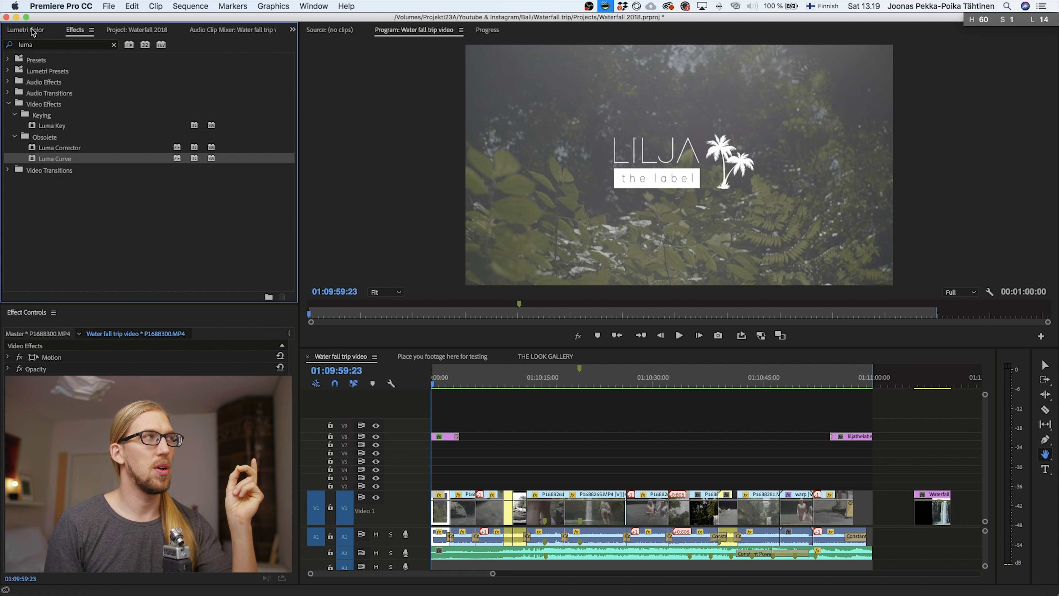
{"action": "left_click", "coordinate": [33, 33]}
{"action": "left_click", "coordinate": [75, 31]}
{"action": "left_click", "coordinate": [37, 34]}
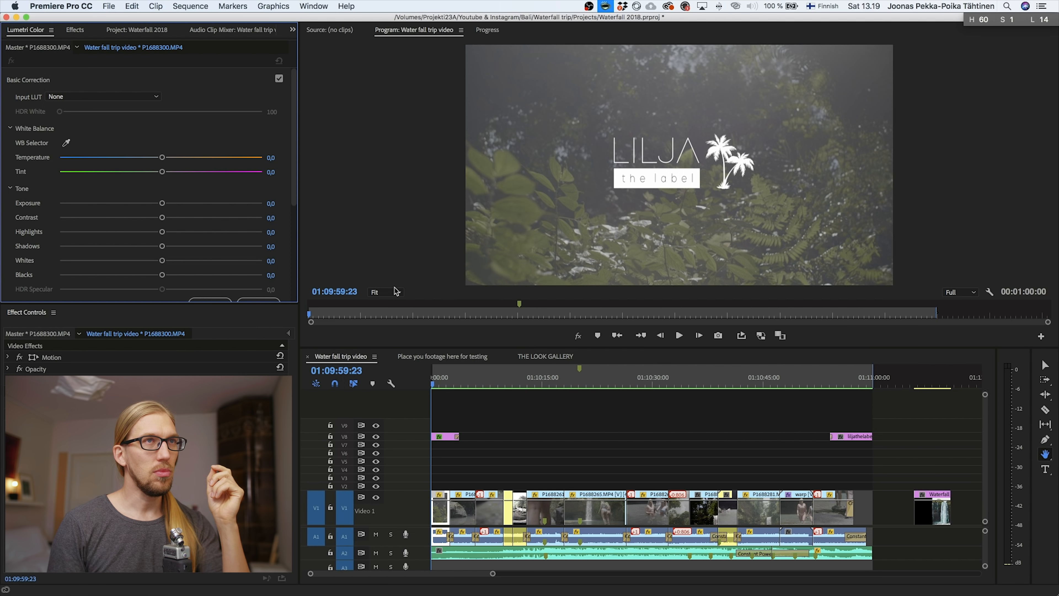
Sample the foliage colours in the preview with the floating Classic Color Meter read-out and switch to the Selection tool
{"action": "left_click_drag", "start_coordinate": [972, 19], "coordinate": [358, 228]}
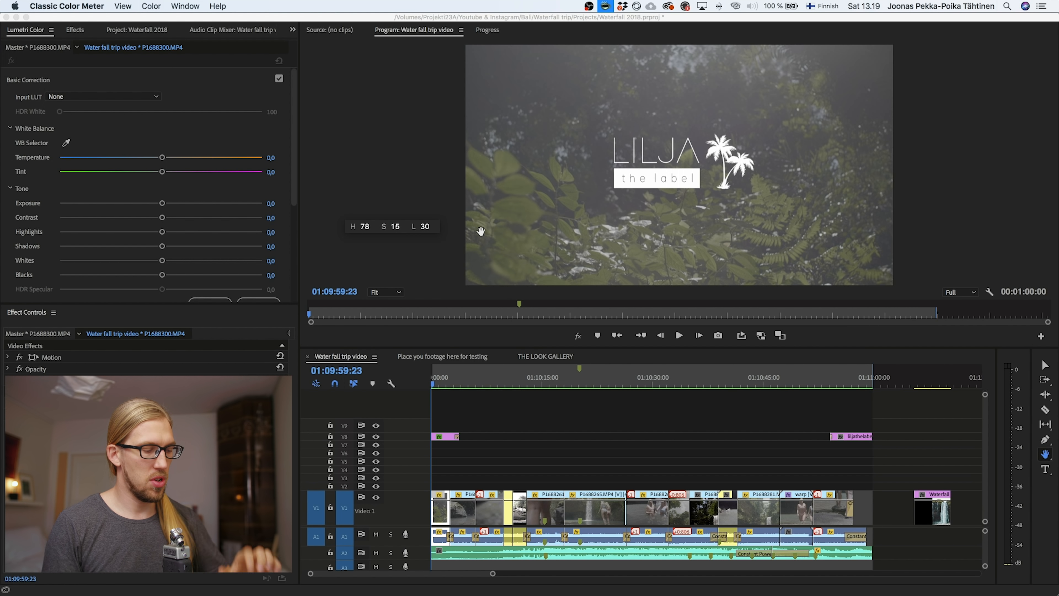
{"action": "left_click", "coordinate": [521, 208]}
{"action": "key", "text": "v"}
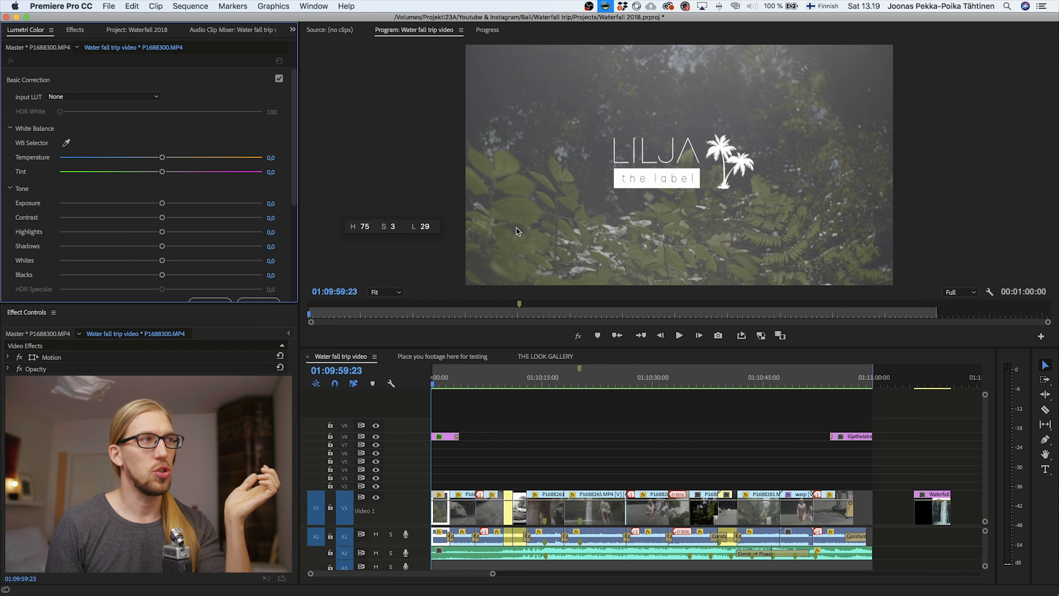
{"action": "left_click_drag", "start_coordinate": [353, 228], "coordinate": [1035, 4]}
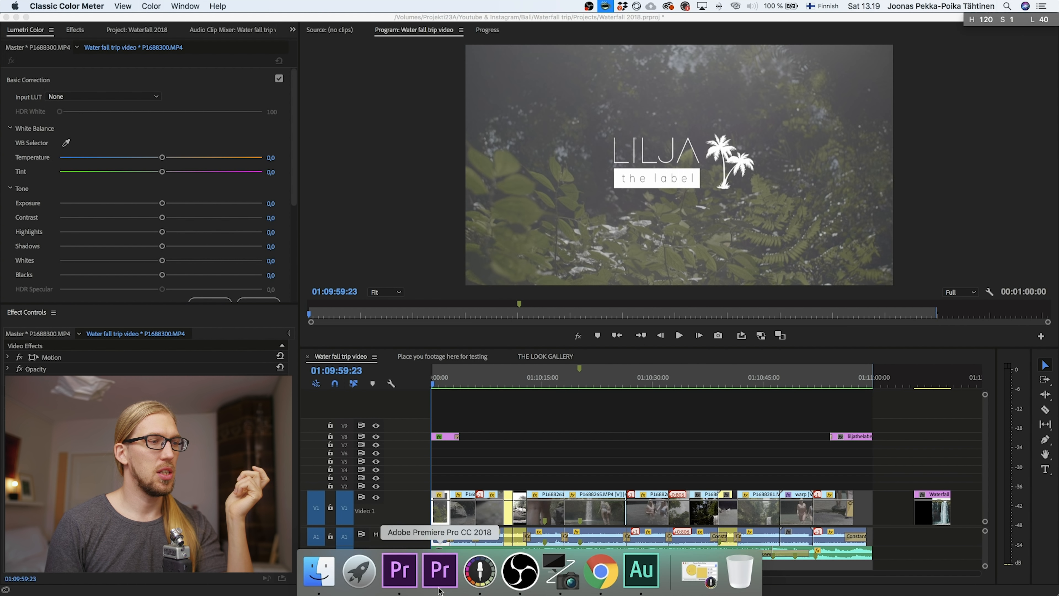
Switch to Chrome and view the web pages for Classic Color Meter and Just Color Picker
{"action": "left_click", "coordinate": [600, 570]}
{"action": "left_click", "coordinate": [111, 26]}
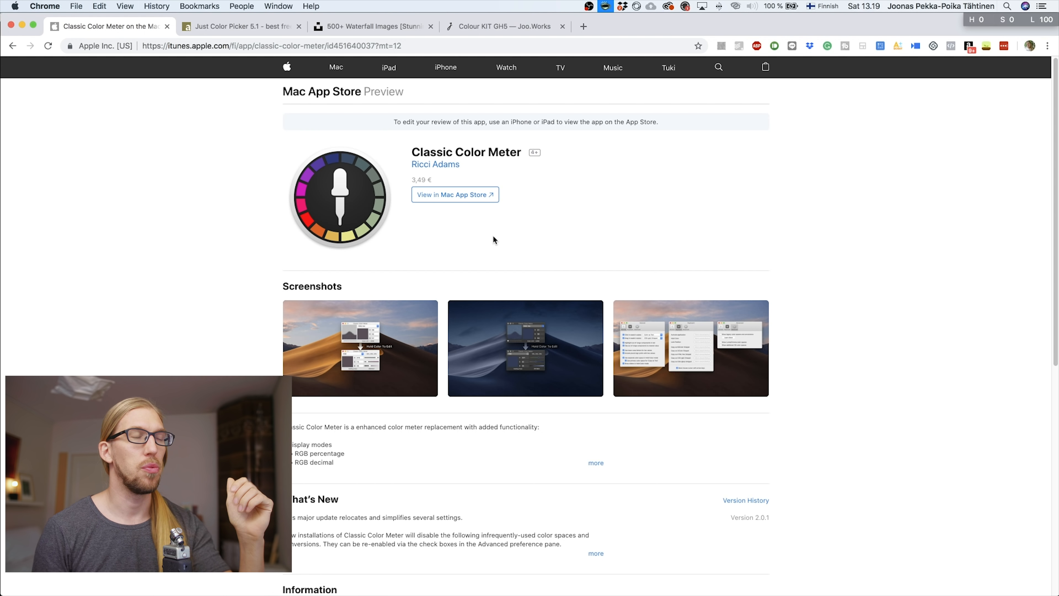
{"action": "left_click", "coordinate": [257, 27]}
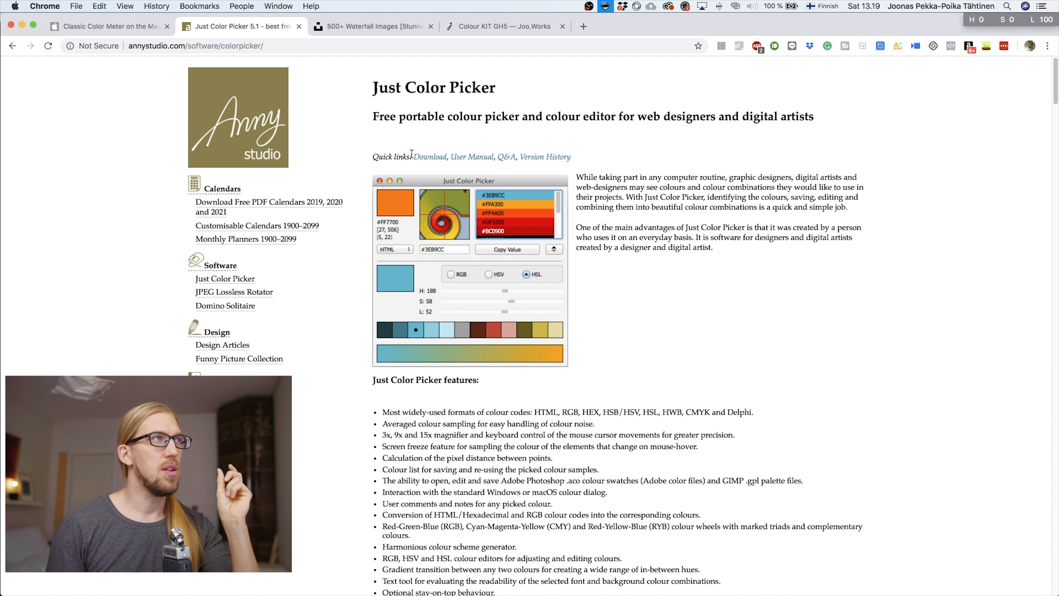
Browse the Unsplash waterfall pictures and open the photo titled "group of people standing near waterfalls"
{"action": "left_click", "coordinate": [377, 28]}
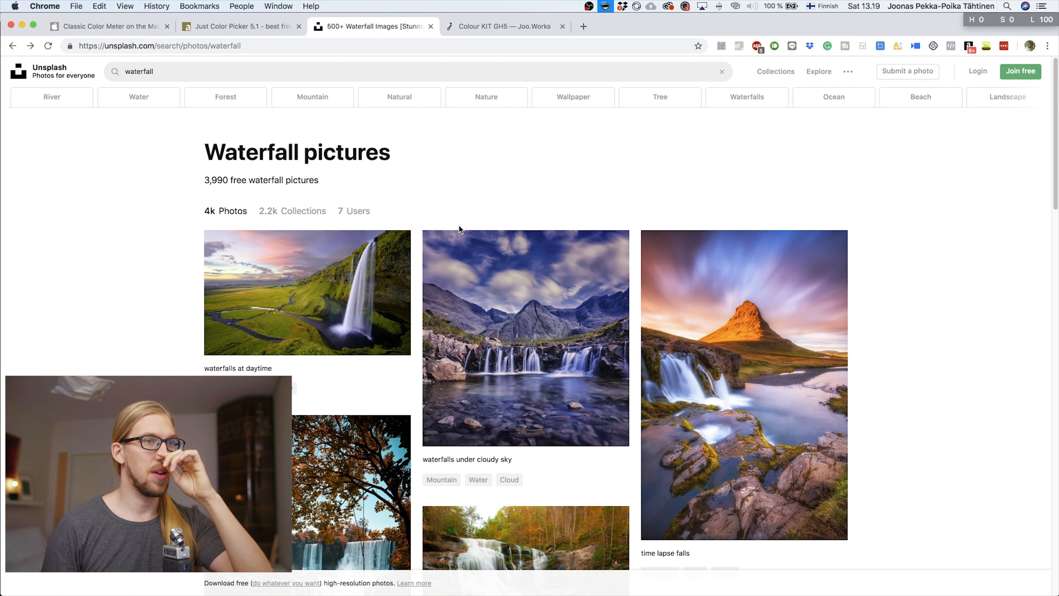
{"action": "scroll", "coordinate": [458, 227], "scroll_direction": "down", "scroll_amount": 5}
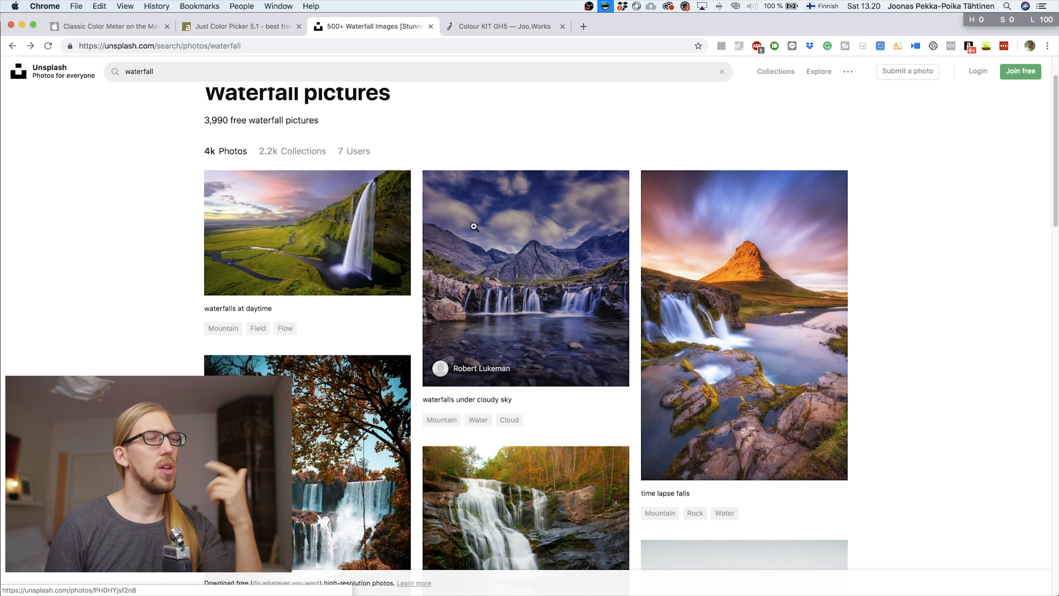
{"action": "scroll", "coordinate": [474, 225], "scroll_direction": "down", "scroll_amount": 4}
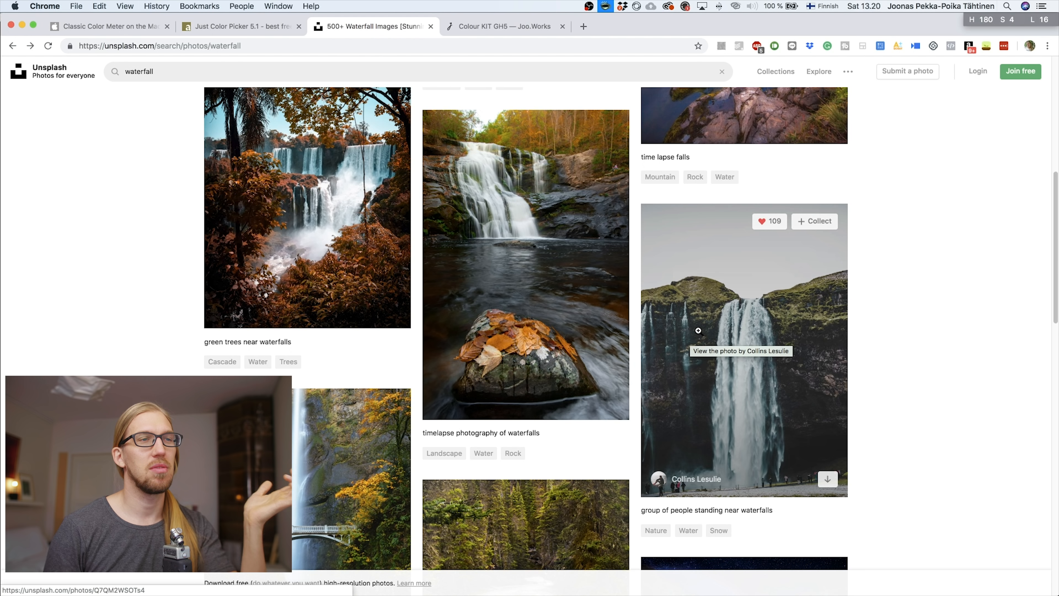
{"action": "left_click", "coordinate": [797, 336]}
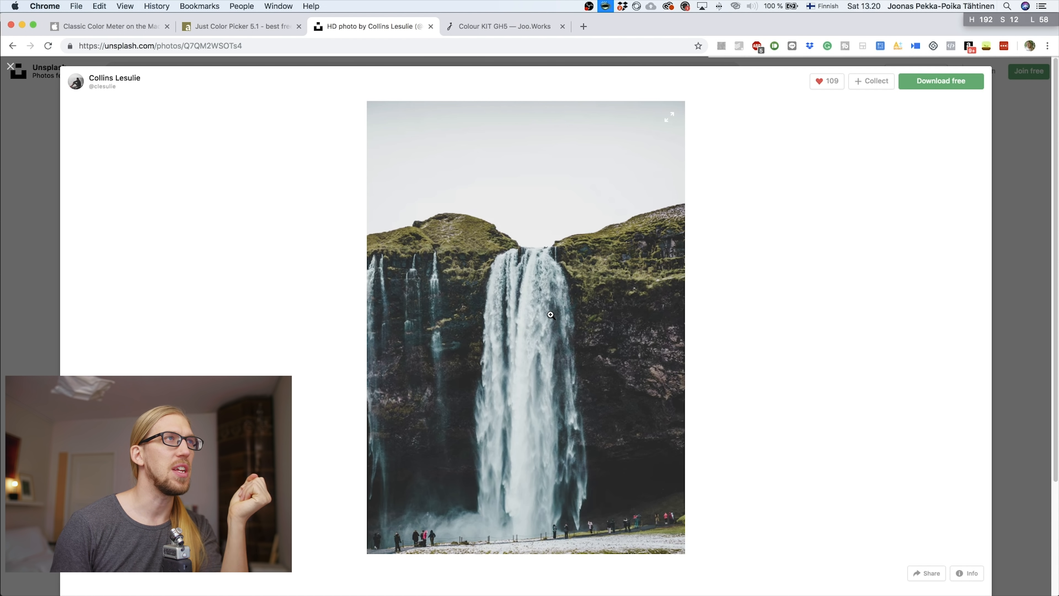
Switch to Premiere Pro and view the waterfall reference image, then move the playhead to 01:10:56:11 over the sequence's last clip
{"action": "mouse_move", "coordinate": [518, 594]}
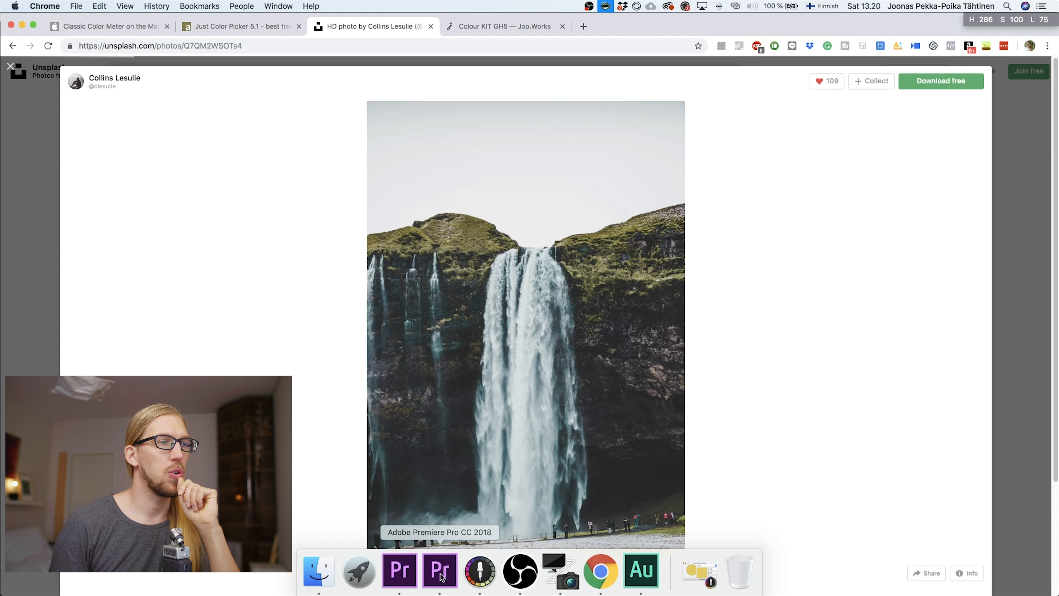
{"action": "left_click", "coordinate": [438, 575]}
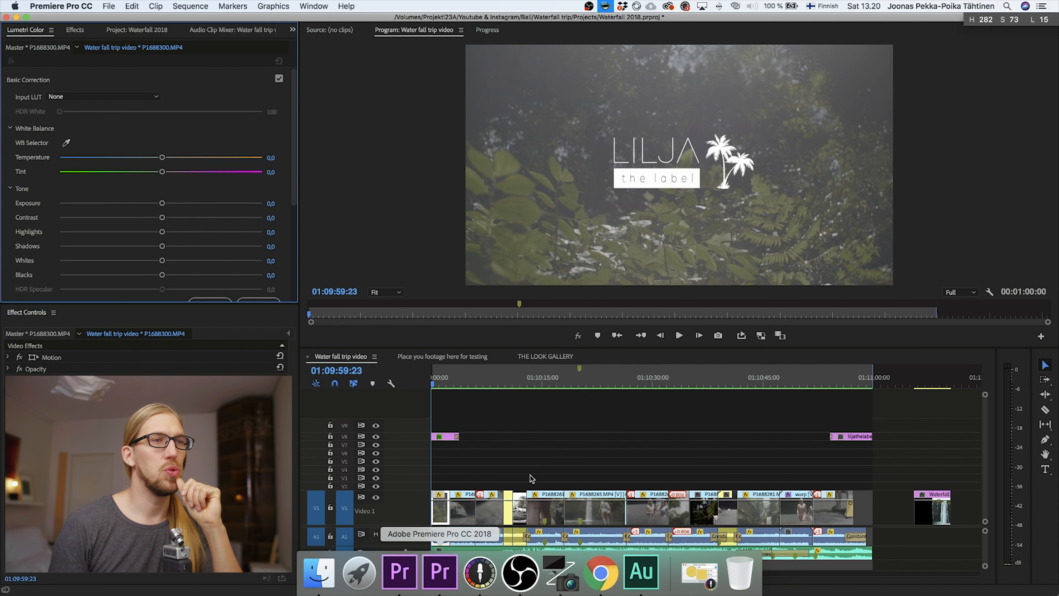
{"action": "left_click", "coordinate": [930, 384]}
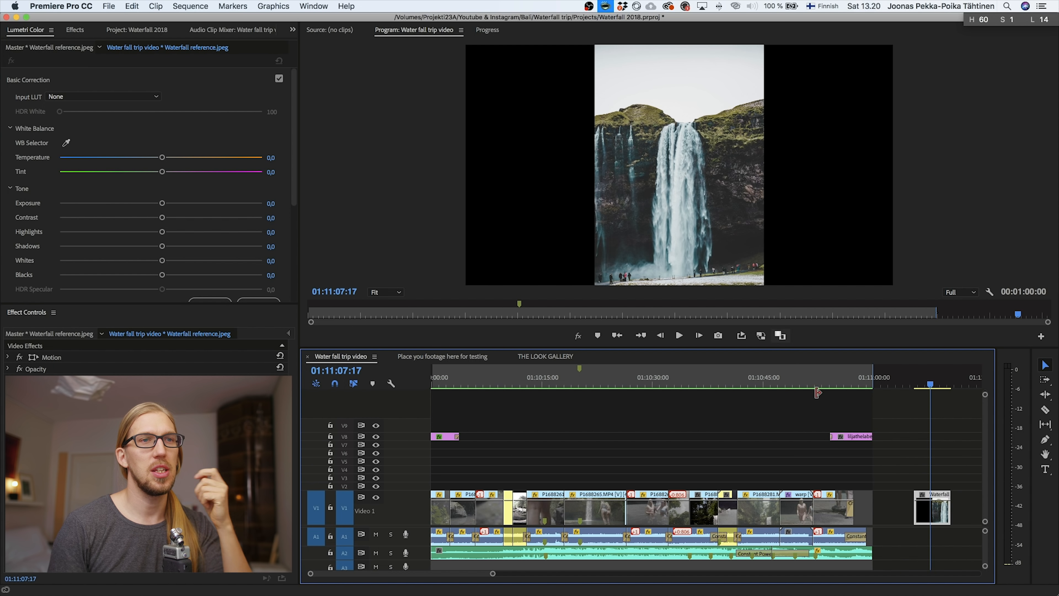
{"action": "left_click", "coordinate": [889, 383]}
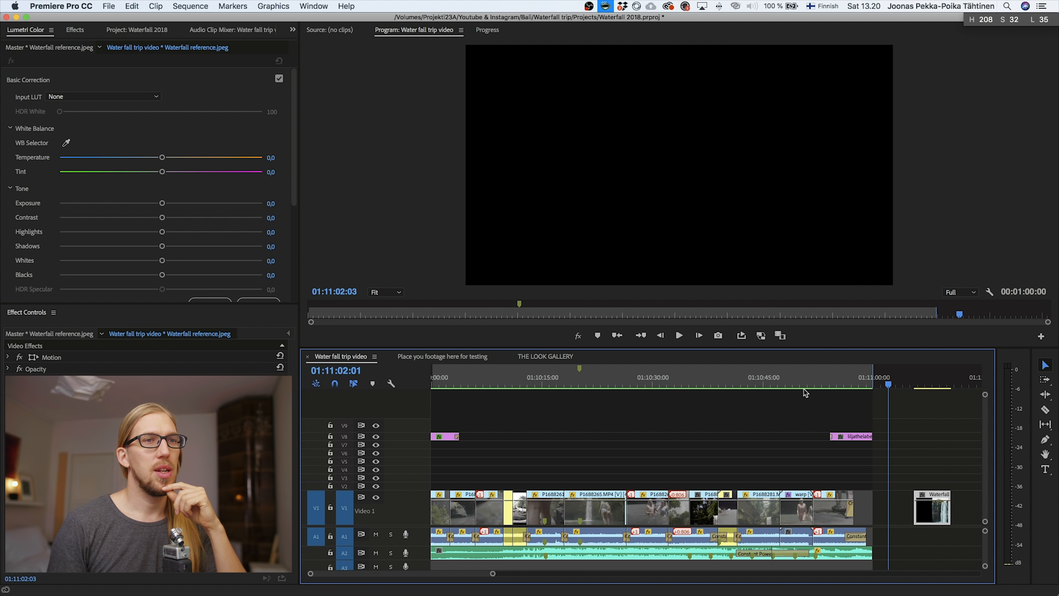
{"action": "left_click", "coordinate": [848, 378]}
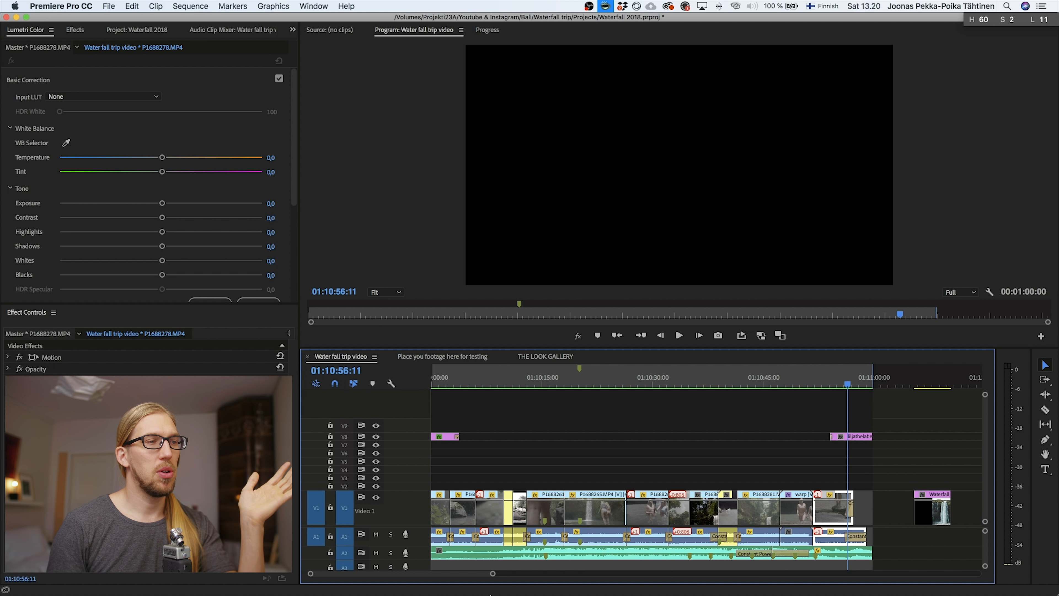
Switch to the other open Premiere Pro project and view the hue curves in its Lumetri Color settings
{"action": "mouse_move", "coordinate": [489, 594]}
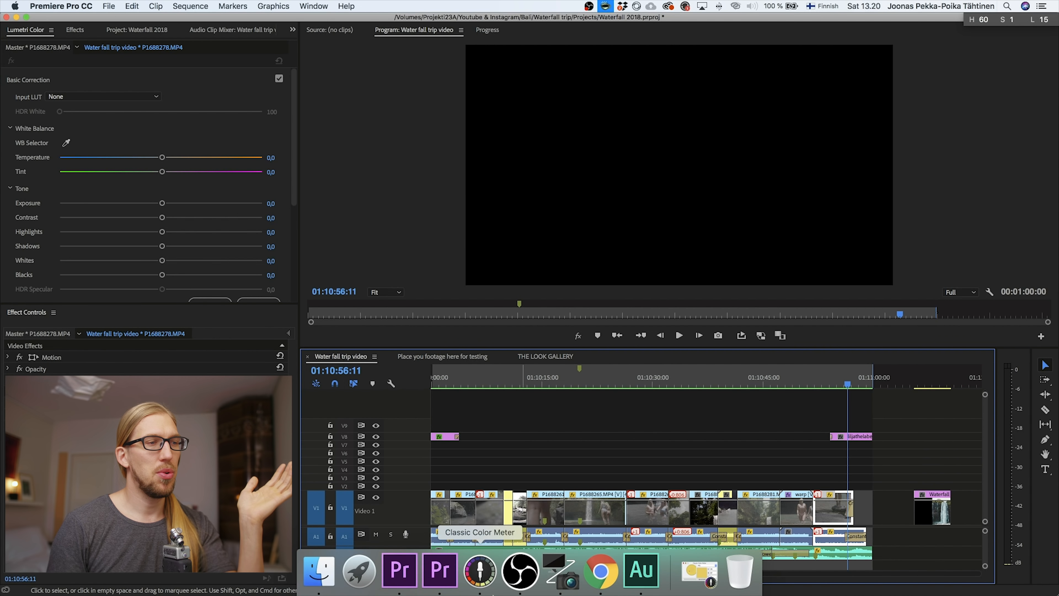
{"action": "left_click", "coordinate": [441, 575]}
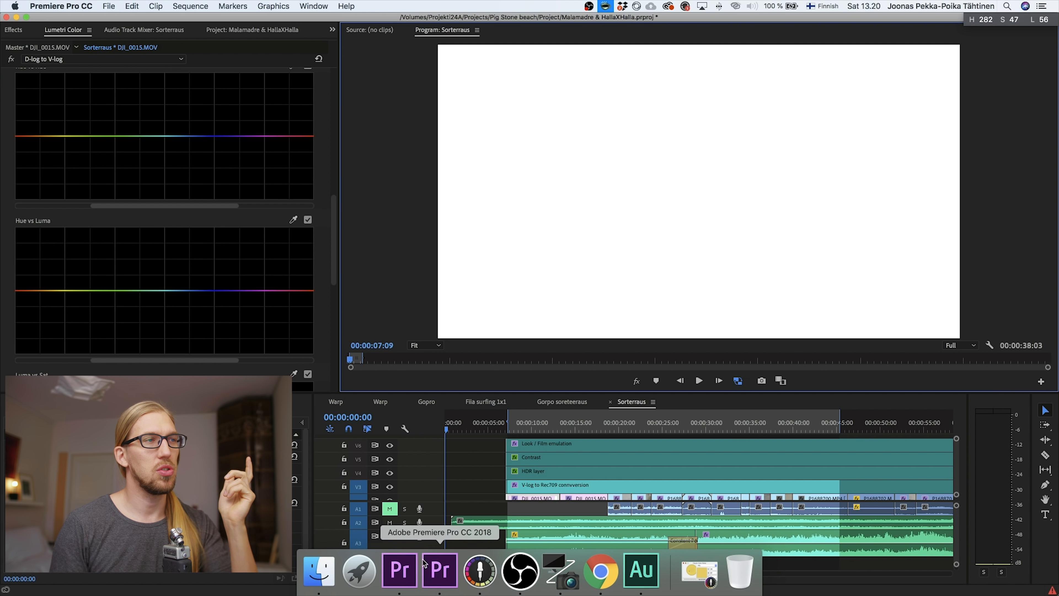
{"action": "scroll", "coordinate": [230, 194], "scroll_direction": "up", "scroll_amount": 3}
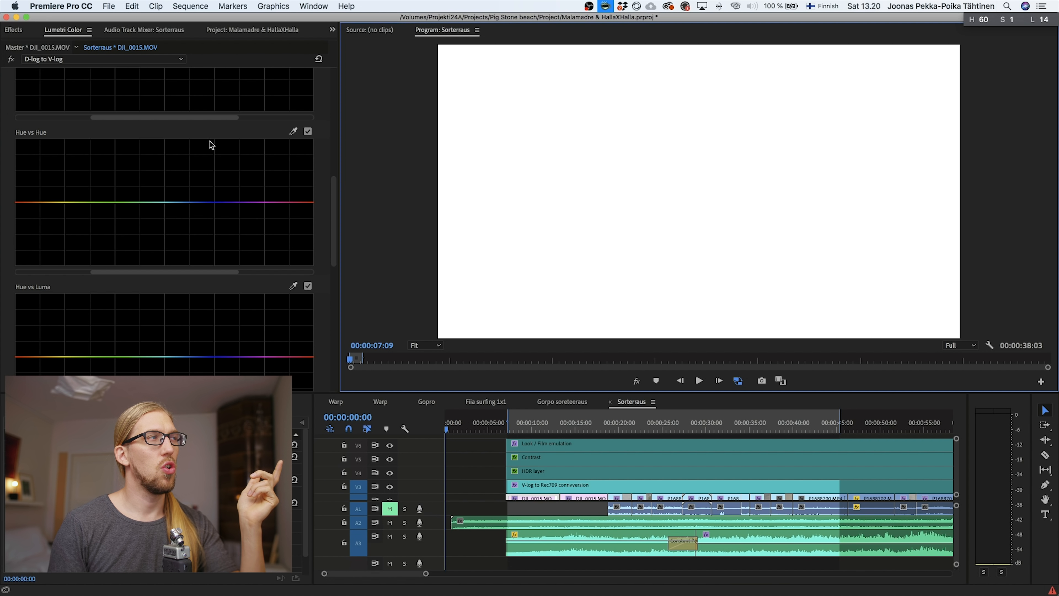
{"action": "left_click_drag", "start_coordinate": [337, 201], "coordinate": [339, 163]}
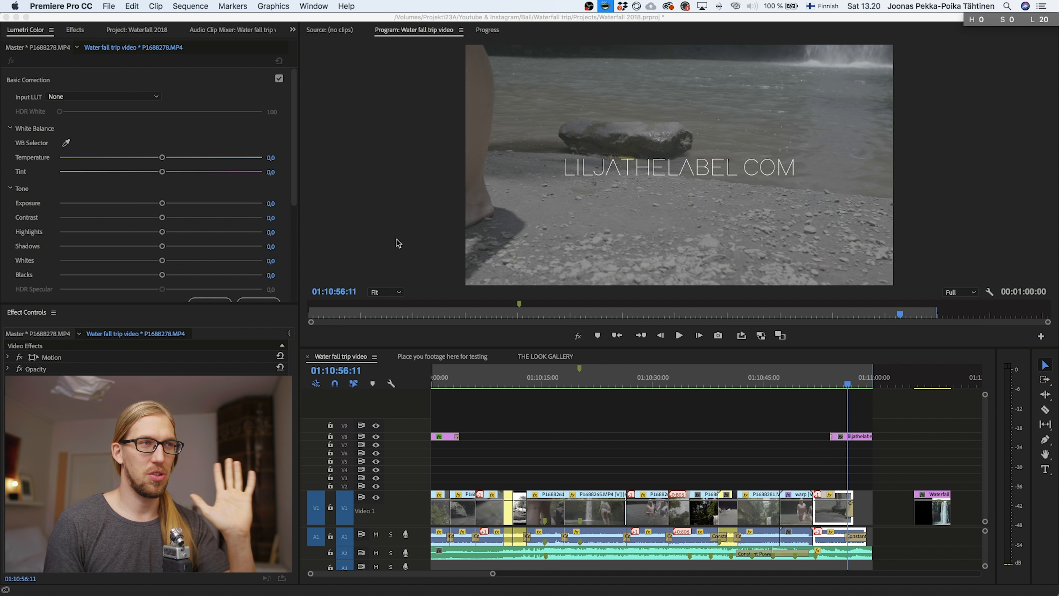
Move the Water fall trip video playhead to 01:10:46:19 over waterfall clip P1688281.MP4
{"action": "left_click", "coordinate": [774, 387]}
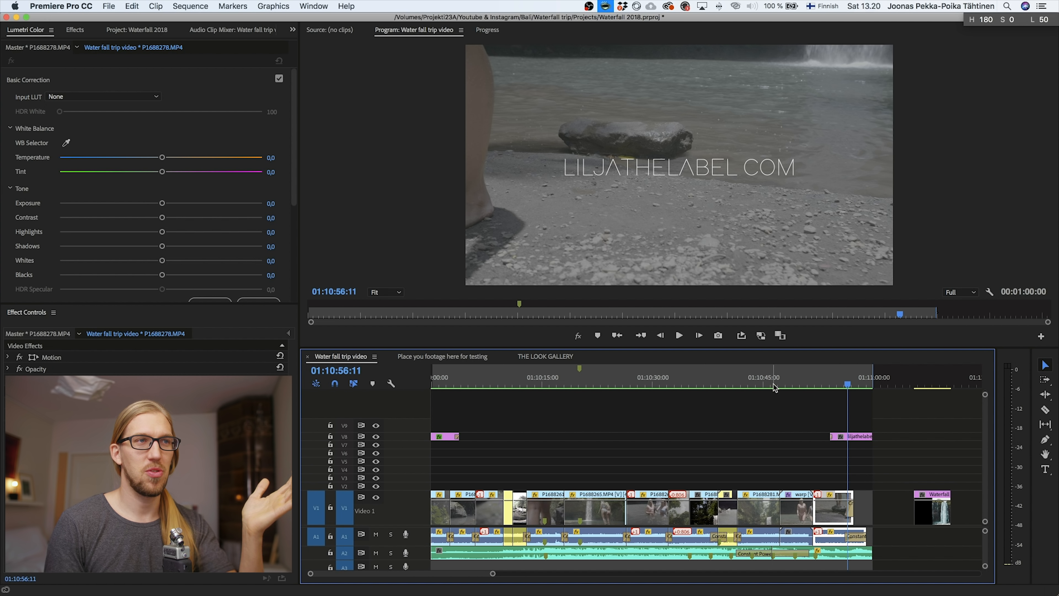
{"action": "left_click", "coordinate": [775, 384]}
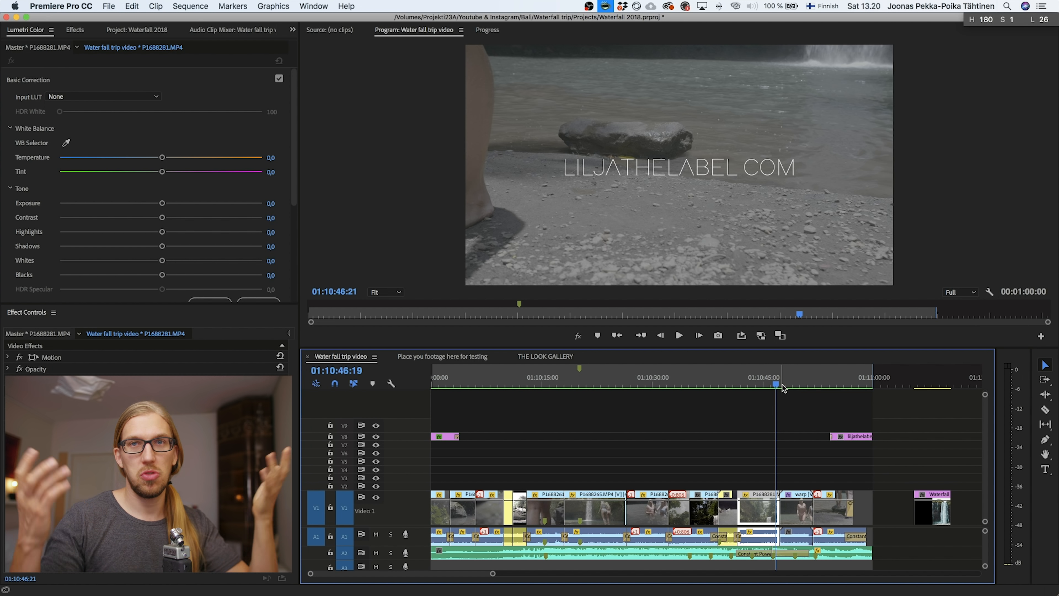
View the Colour correction KIT - GH5 & 5s V5.0 folder in Finder and return to Premiere Pro
{"action": "mouse_move", "coordinate": [684, 591]}
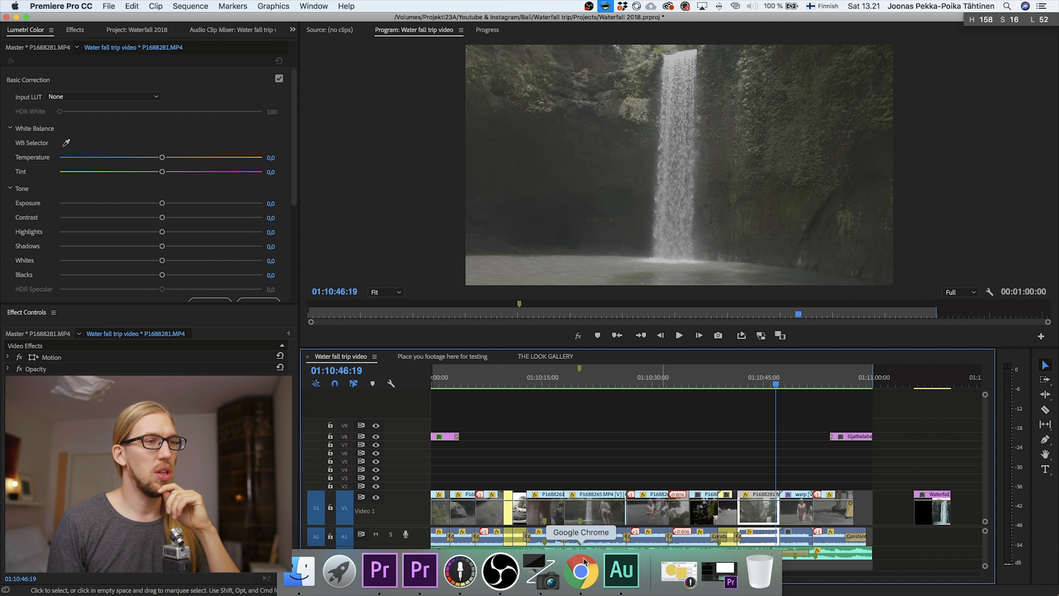
{"action": "left_click", "coordinate": [299, 572]}
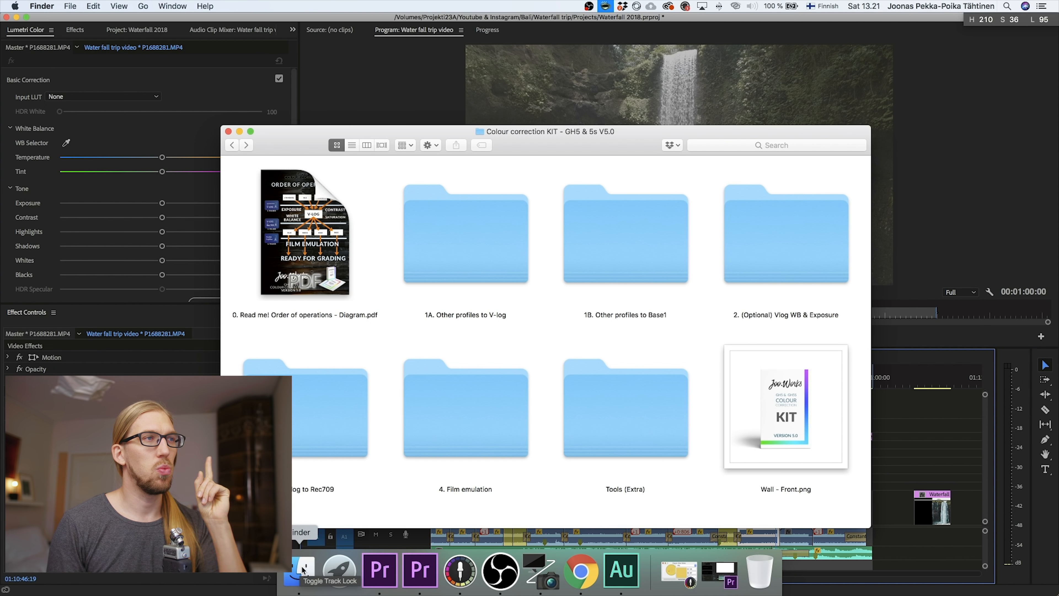
{"action": "left_click_drag", "start_coordinate": [543, 133], "coordinate": [514, 120]}
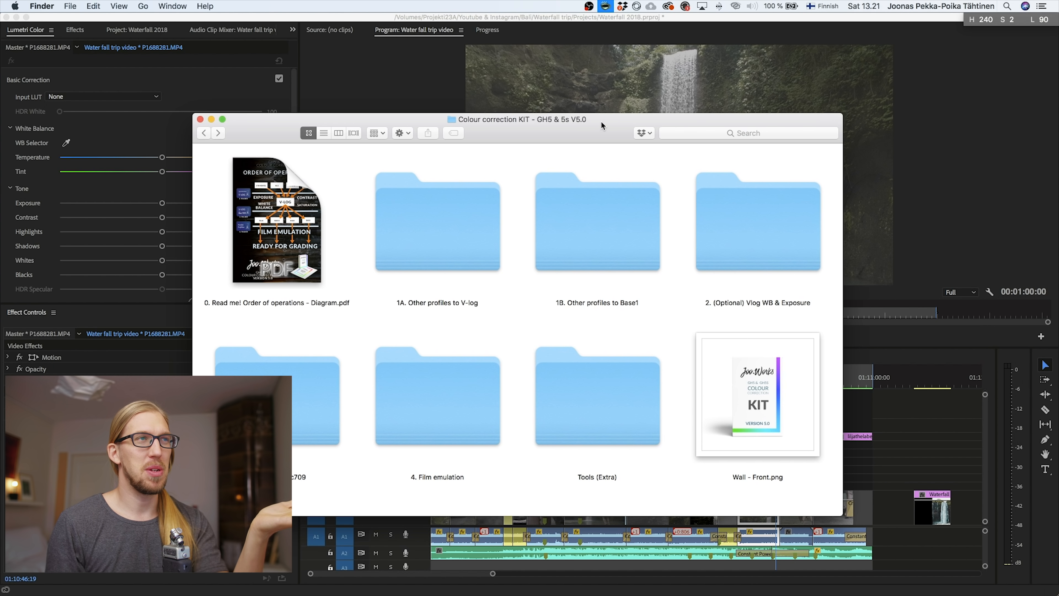
{"action": "left_click_drag", "start_coordinate": [601, 121], "coordinate": [639, 126]}
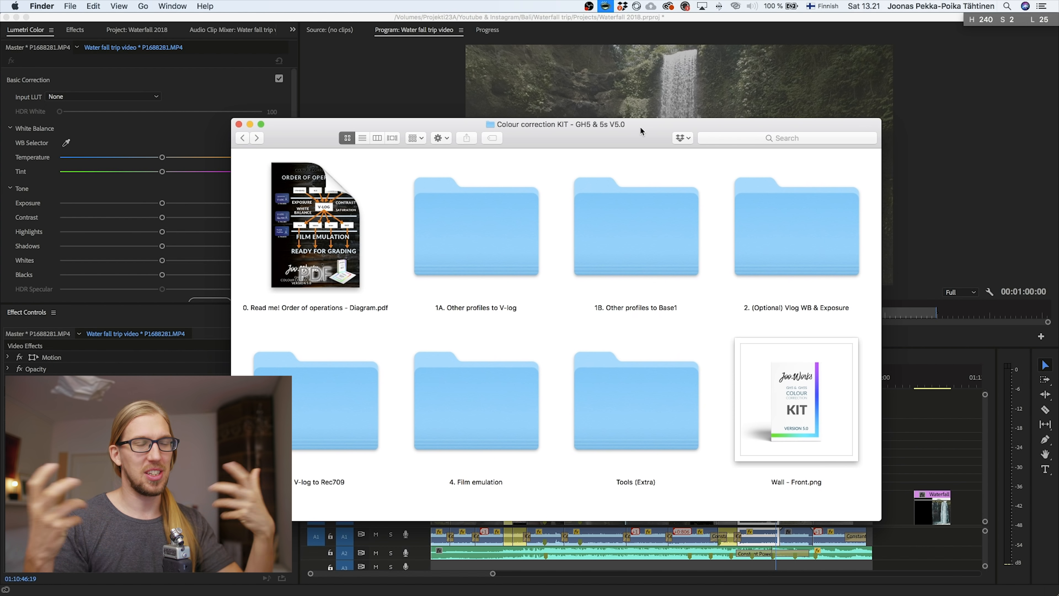
{"action": "left_click_drag", "start_coordinate": [640, 127], "coordinate": [627, 131]}
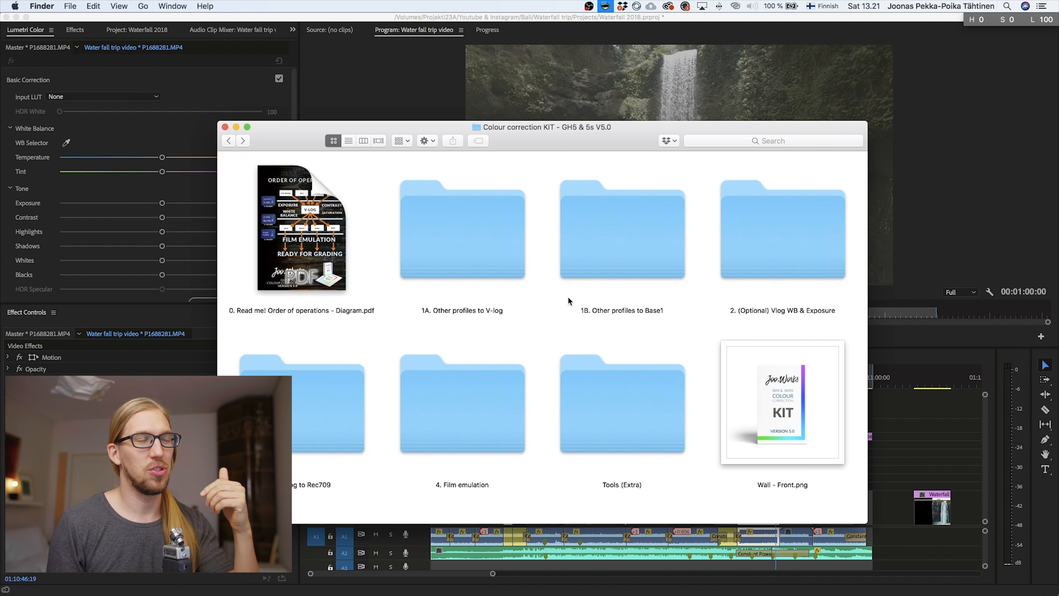
{"action": "left_click_drag", "start_coordinate": [539, 126], "coordinate": [514, 125]}
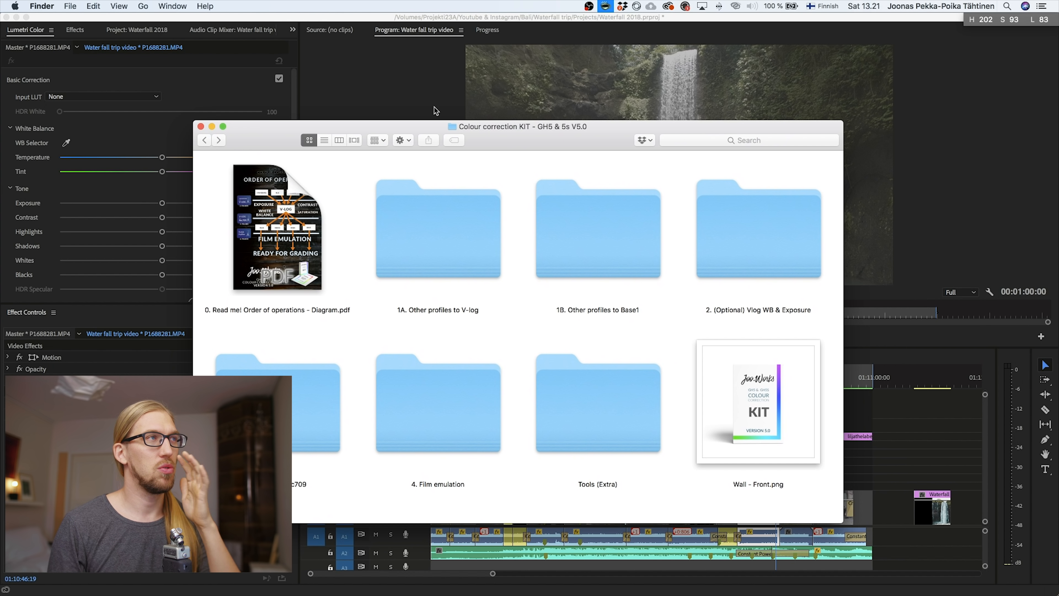
{"action": "left_click", "coordinate": [422, 23]}
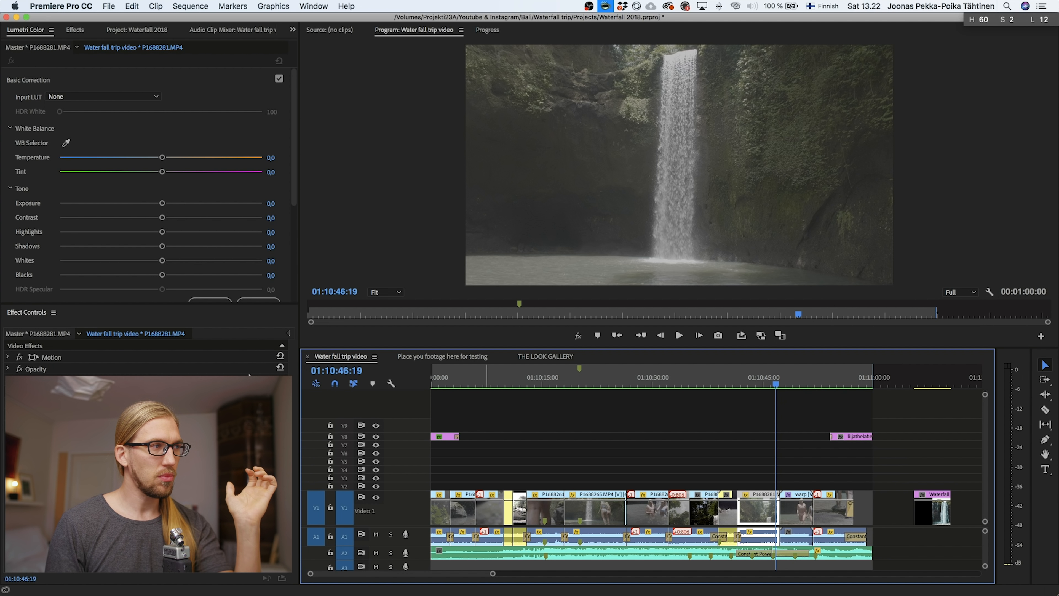
Enlarge the Lumetri Color area above Effect Controls so that the Saturation slider and Creative heading fit
{"action": "left_click_drag", "start_coordinate": [291, 303], "coordinate": [291, 350]}
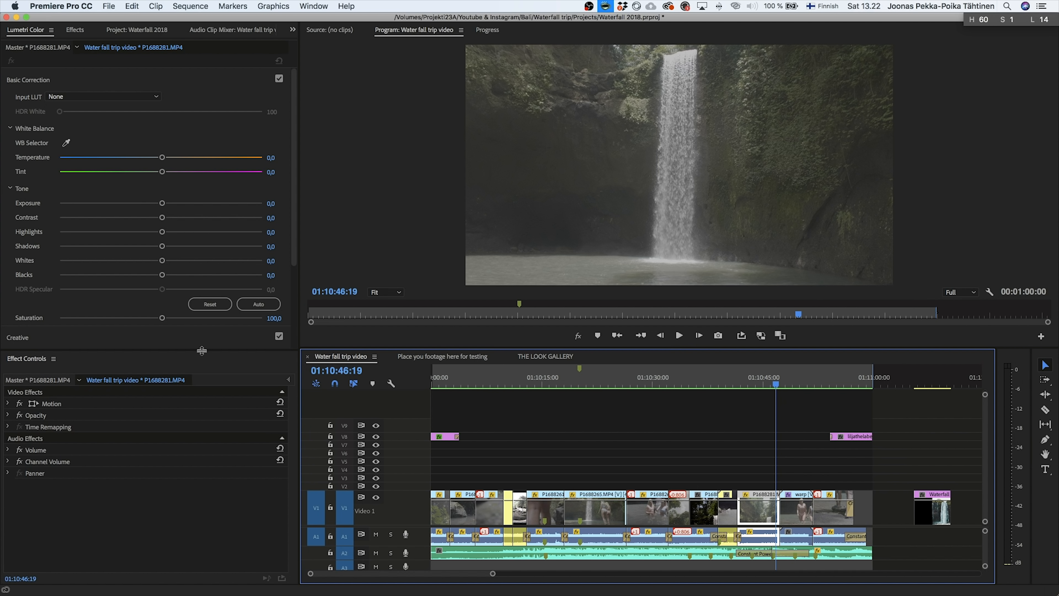
{"action": "left_click_drag", "start_coordinate": [201, 361], "coordinate": [190, 428]}
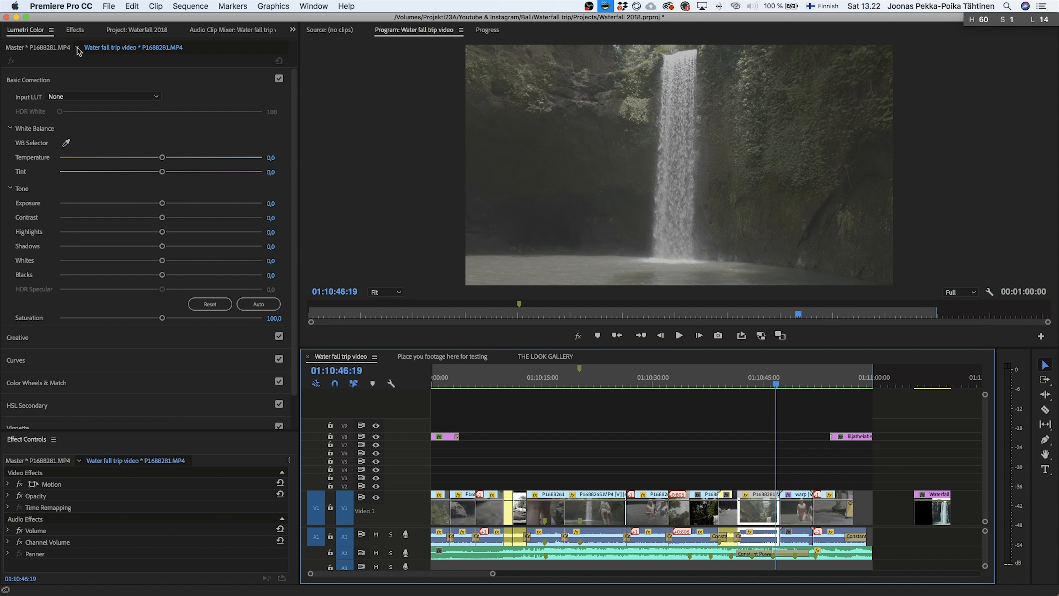
{"action": "left_click", "coordinate": [125, 31]}
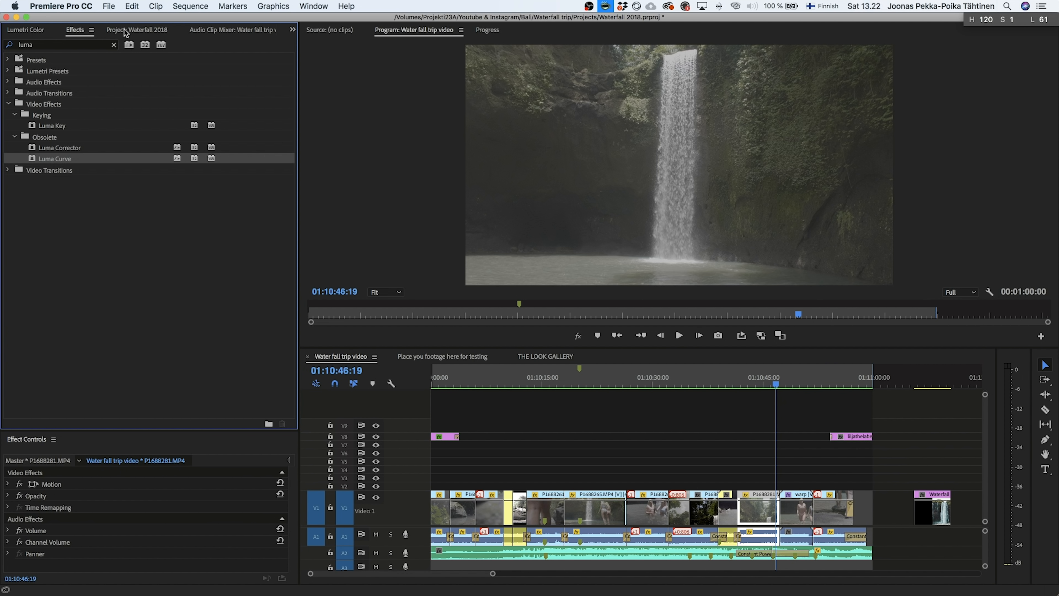
{"action": "left_click", "coordinate": [219, 31]}
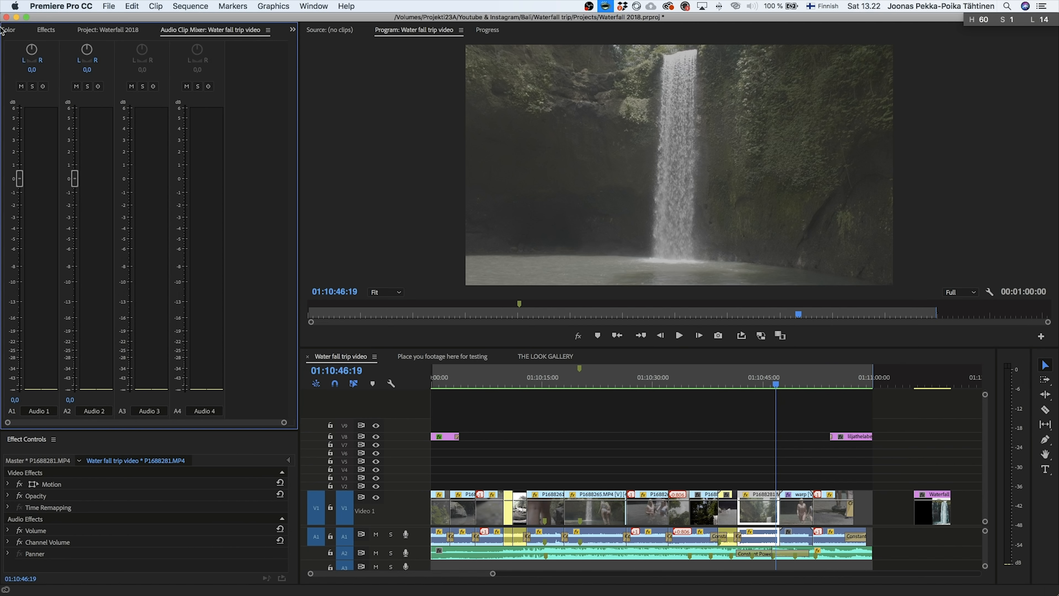
{"action": "left_click", "coordinate": [14, 33]}
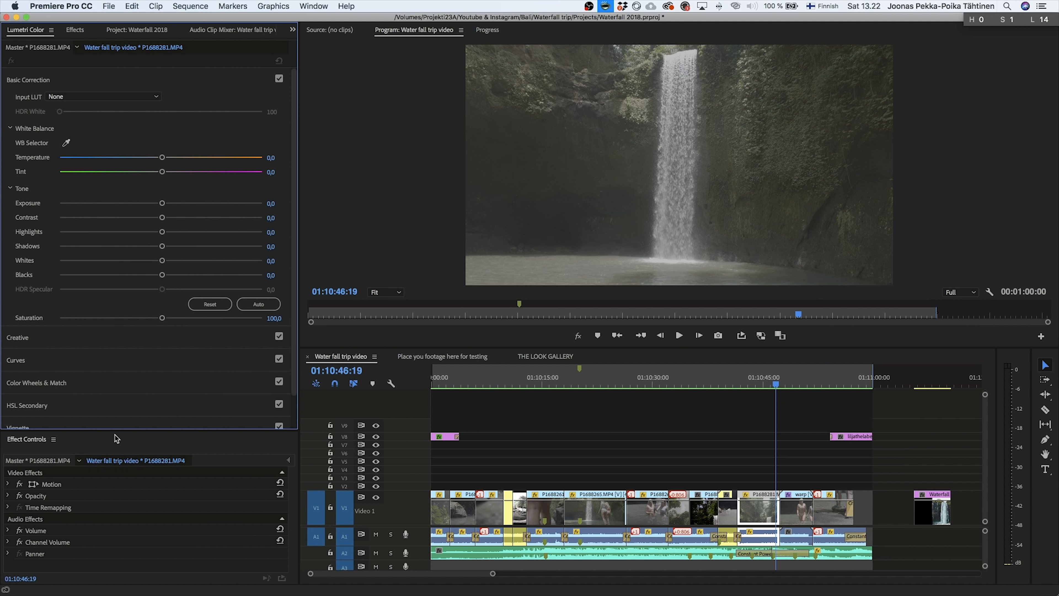
{"action": "left_click_drag", "start_coordinate": [115, 429], "coordinate": [115, 348]}
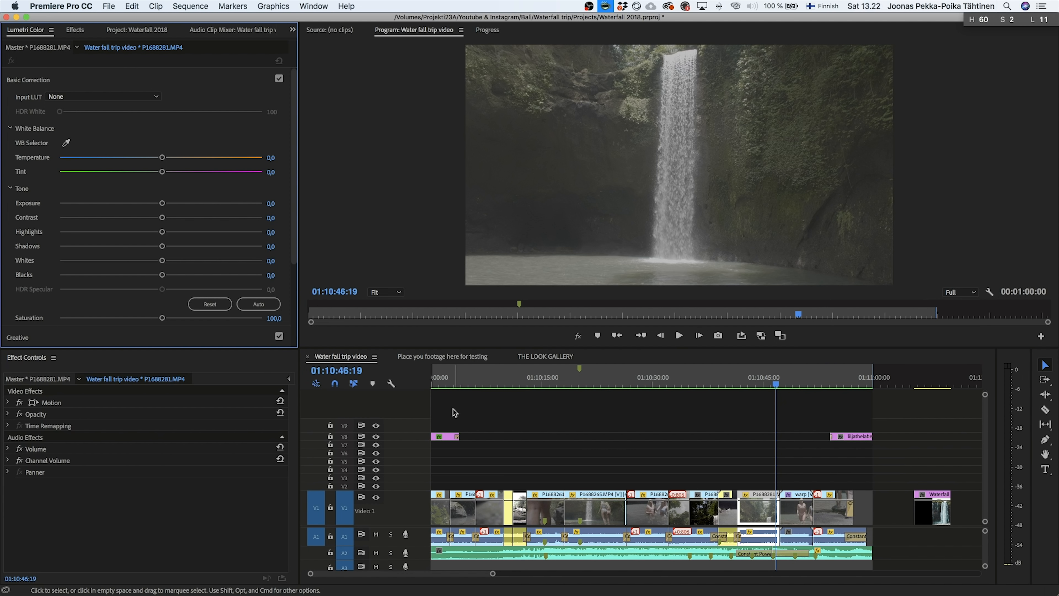
Deselect the waterfall clip, mute audio tracks A1 and A2, and save the project
{"action": "left_click_drag", "start_coordinate": [446, 405], "coordinate": [871, 511]}
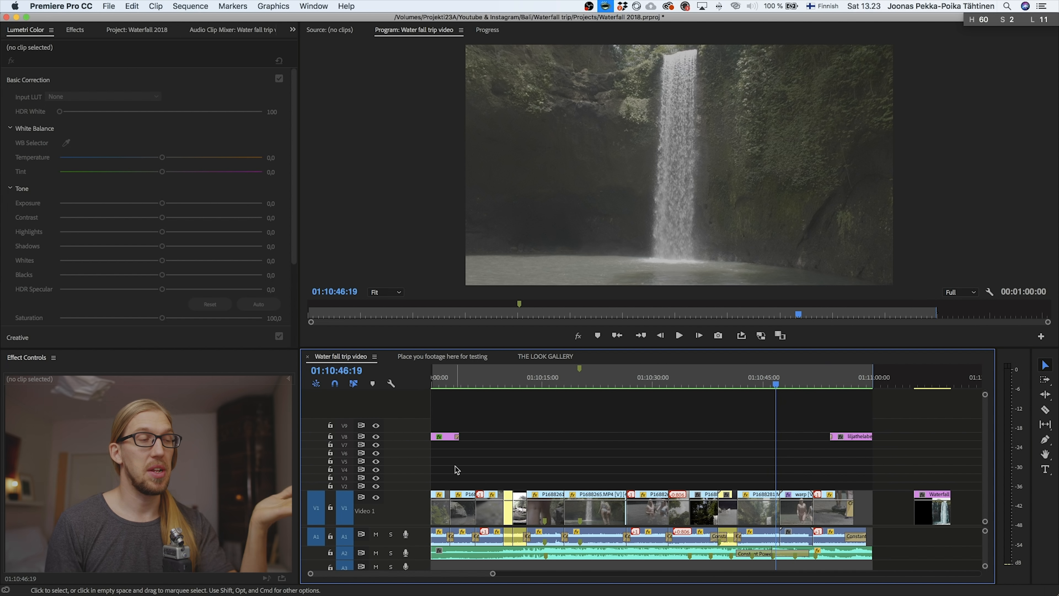
{"action": "left_click_drag", "start_coordinate": [437, 476], "coordinate": [895, 510]}
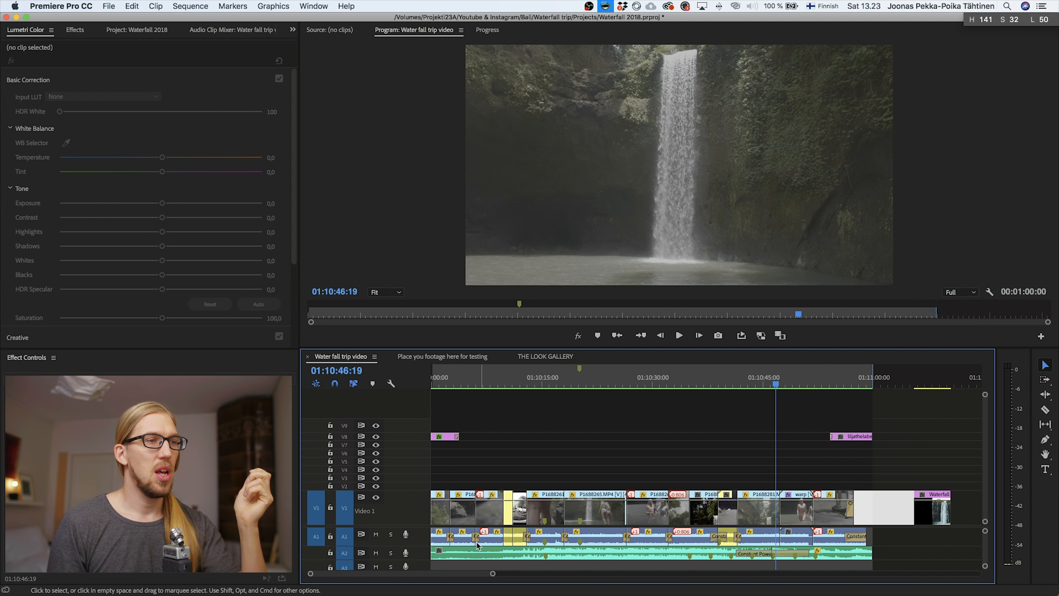
{"action": "left_click", "coordinate": [376, 533]}
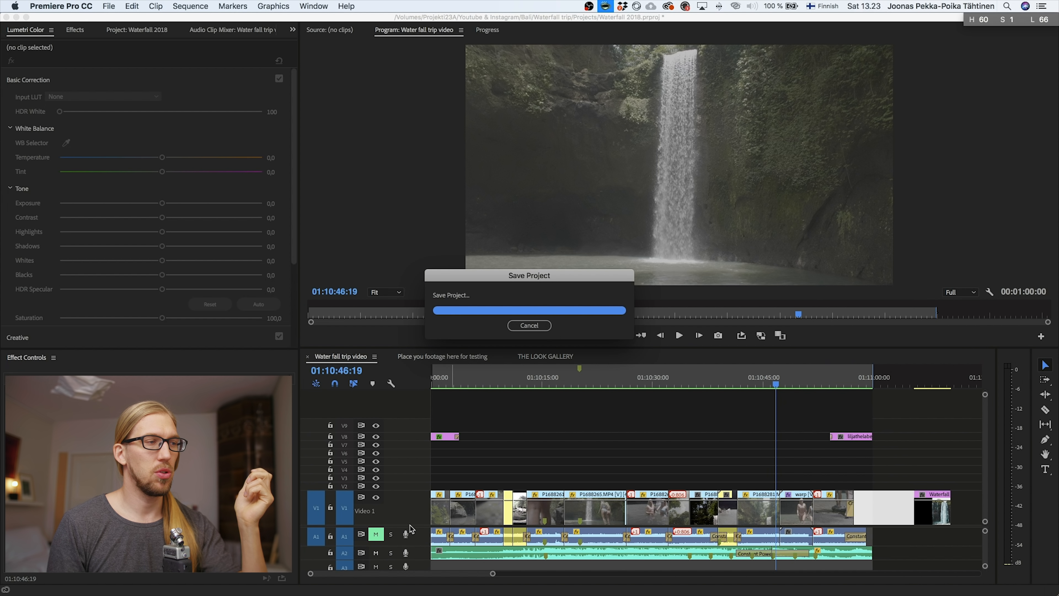
{"action": "key", "text": "super+s"}
{"action": "left_click", "coordinate": [376, 553]}
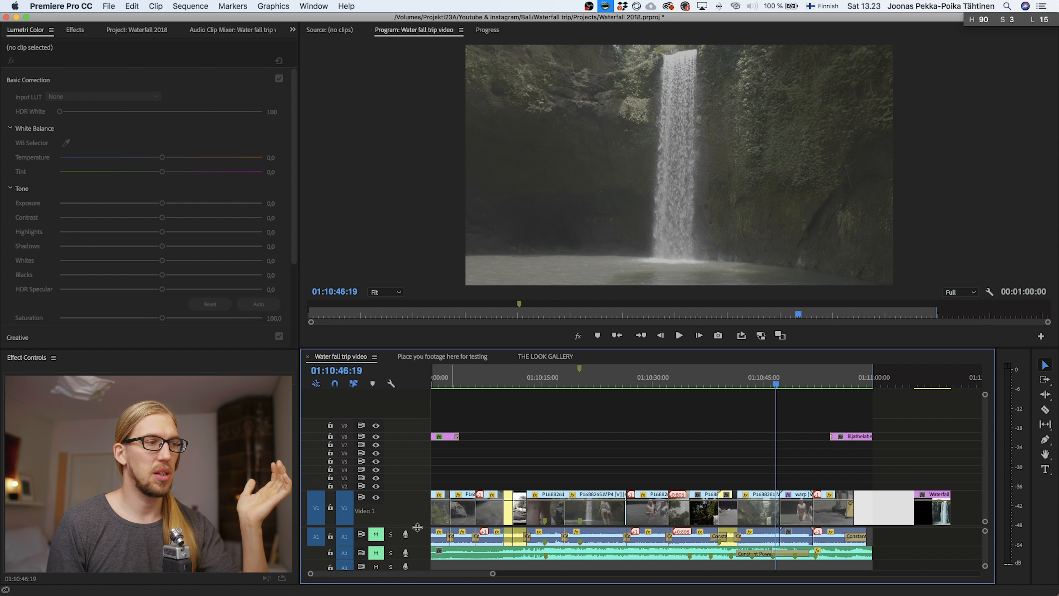
Give the video tracks the whole timeline view by hiding the audio tracks, and enlarge the Program Monitor above the timeline
{"action": "left_click_drag", "start_coordinate": [416, 527], "coordinate": [419, 577]}
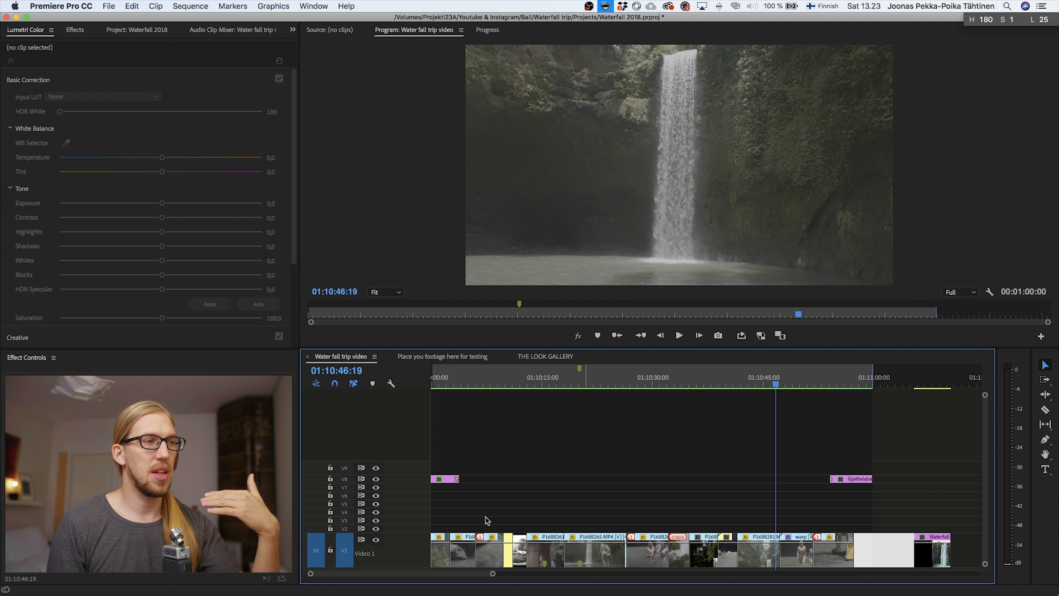
{"action": "left_click_drag", "start_coordinate": [563, 386], "coordinate": [569, 434]}
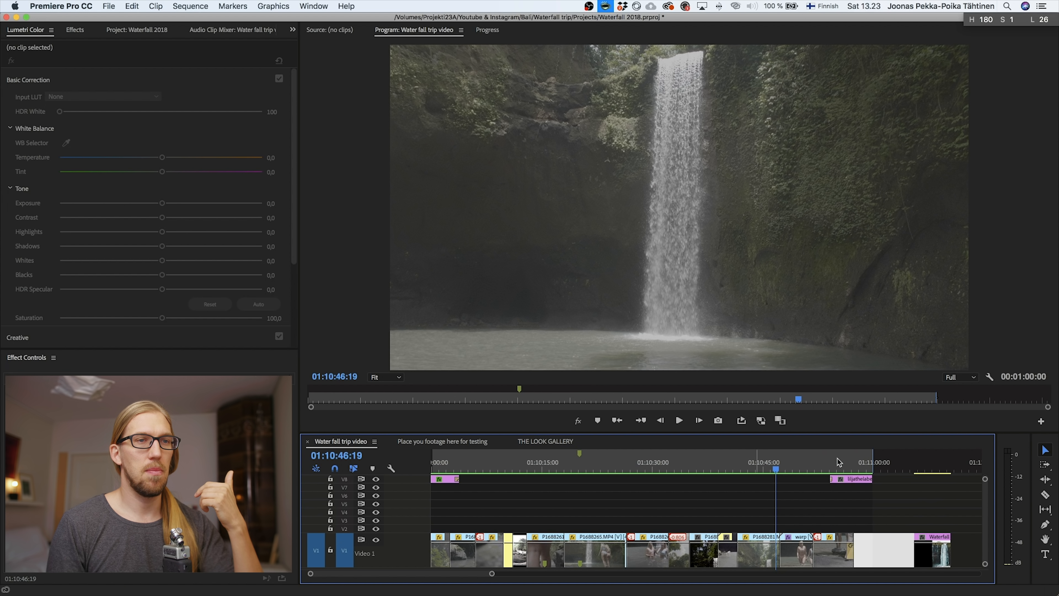
Check ungraded shots at several points along the Water fall trip video, ending on the marker at 01:10:20:03
{"action": "left_click", "coordinate": [845, 466]}
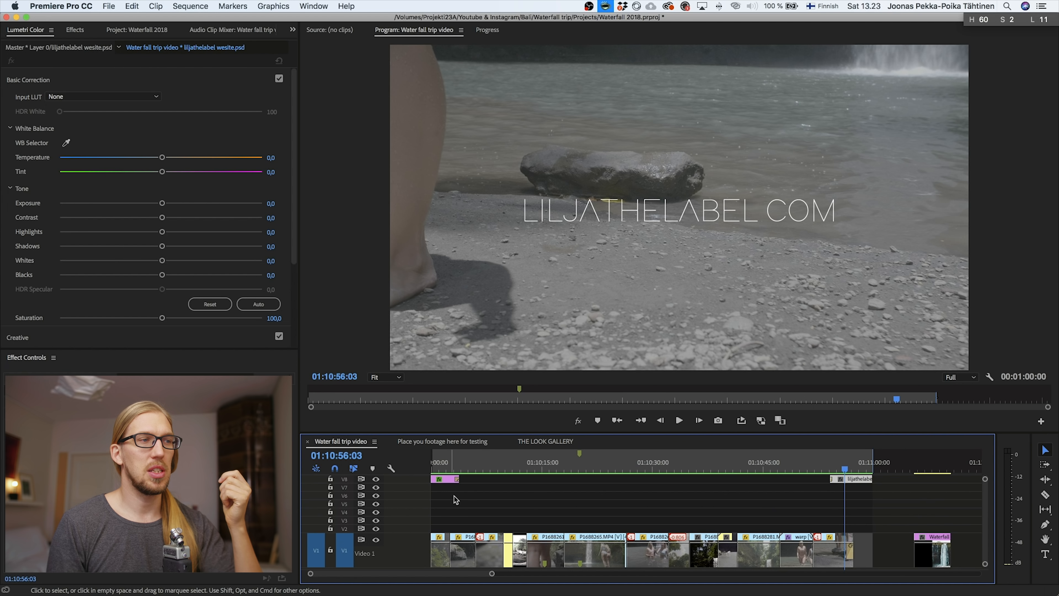
{"action": "left_click", "coordinate": [471, 466]}
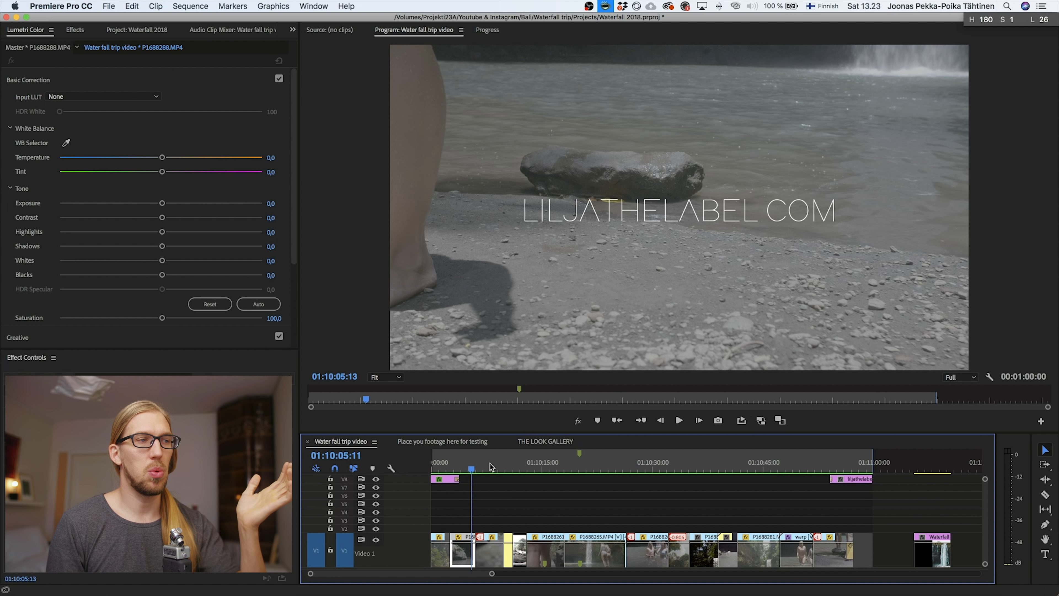
{"action": "left_click", "coordinate": [491, 466]}
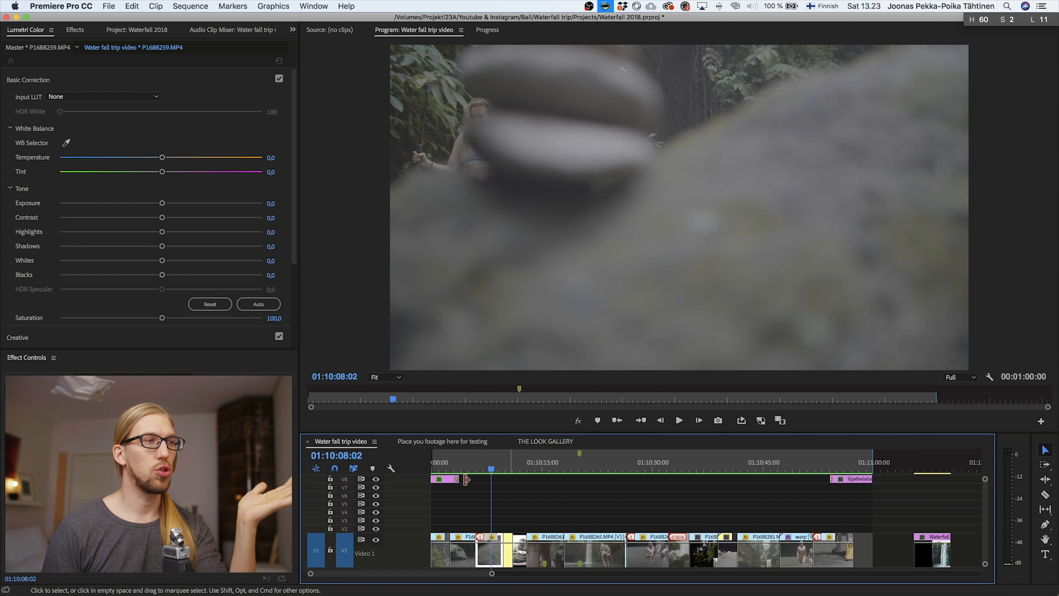
{"action": "left_click", "coordinate": [471, 463]}
{"action": "left_click", "coordinate": [660, 465]}
{"action": "left_click", "coordinate": [587, 465]}
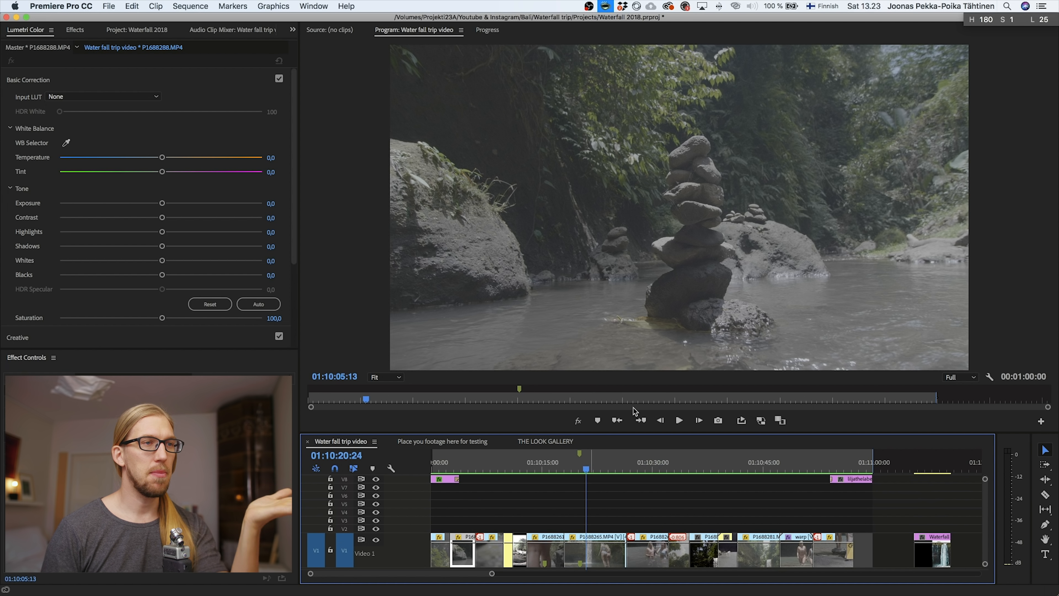
{"action": "left_click", "coordinate": [617, 419]}
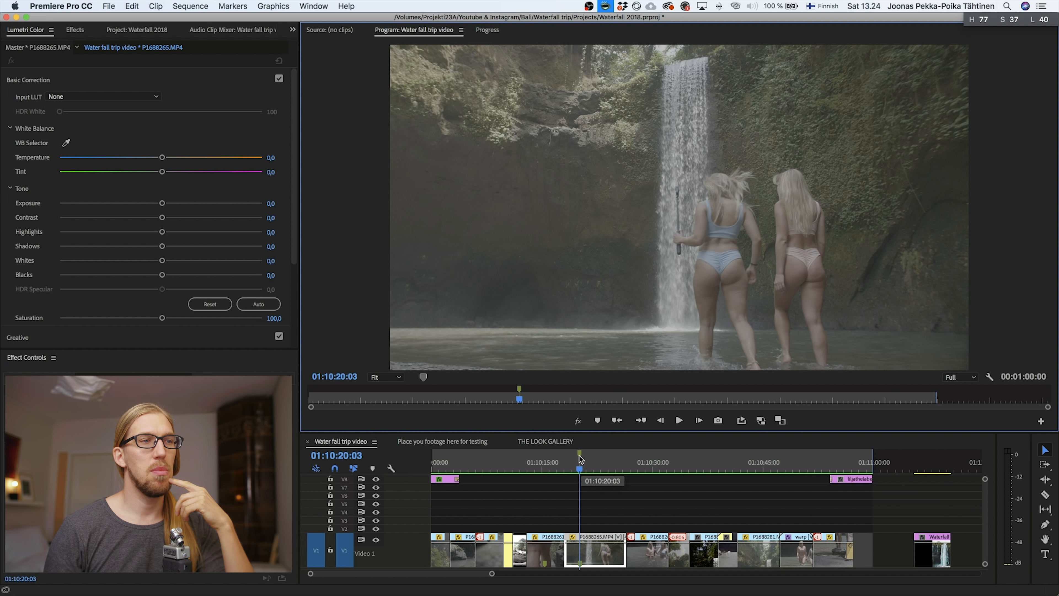
Check the position 01:10:29:16, return to the marker at 01:10:20:03, and close the Button Editor without changes
{"action": "left_click", "coordinate": [650, 460]}
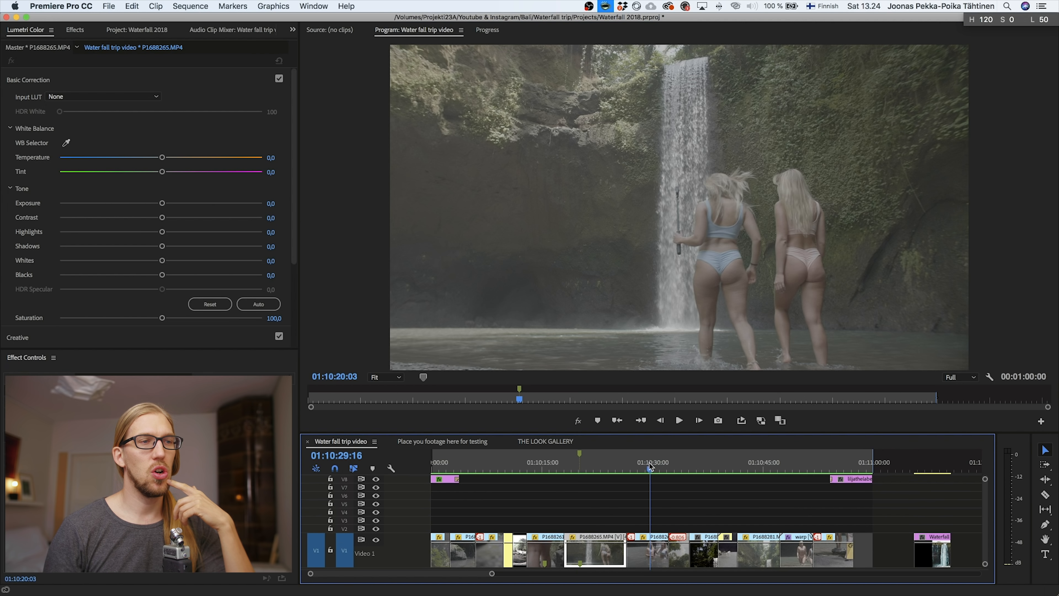
{"action": "left_click", "coordinate": [617, 424]}
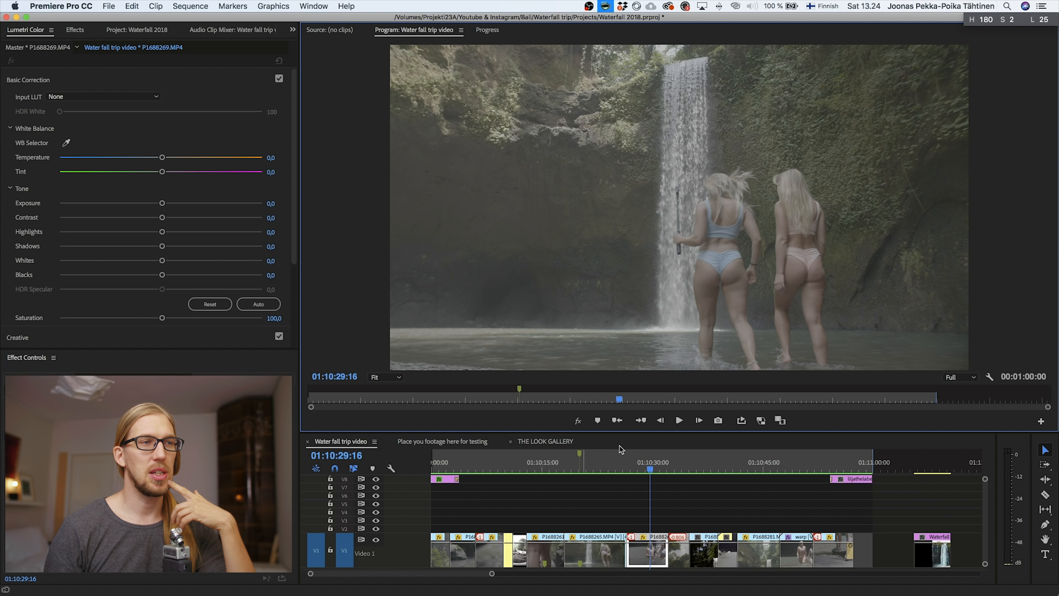
{"action": "left_click", "coordinate": [617, 422]}
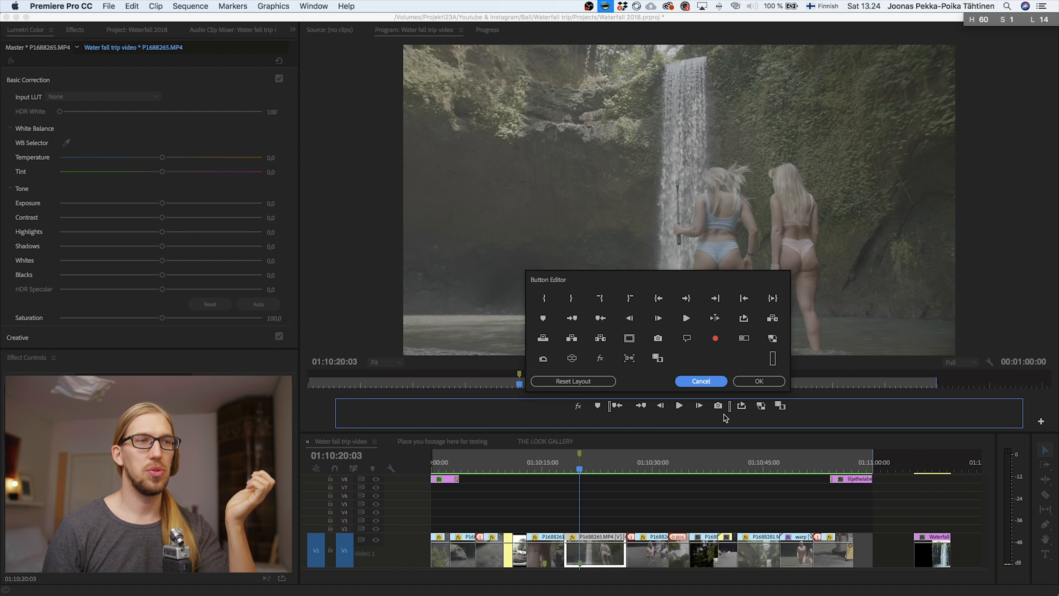
{"action": "key", "text": "Escape"}
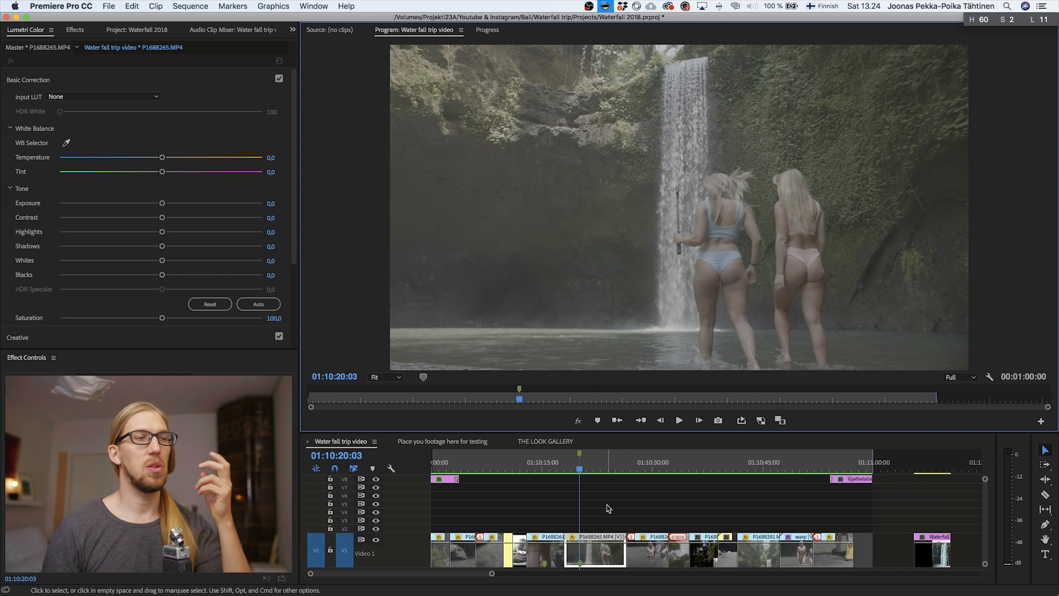
Place the project's Adjustment Layer on track V2, spanning all the main clips on V1 to the end of the last one
{"action": "left_click", "coordinate": [614, 512]}
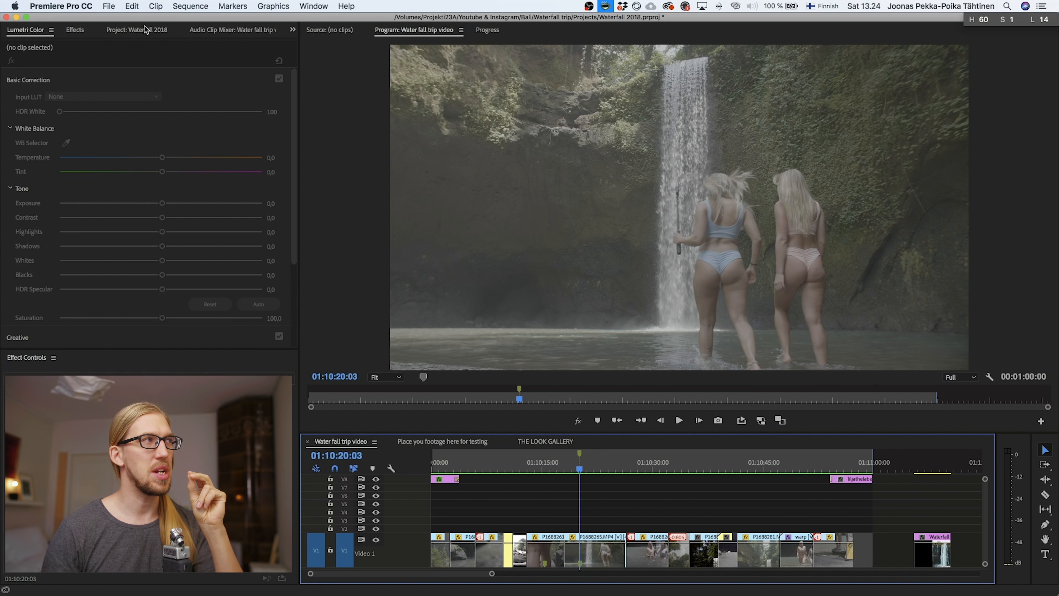
{"action": "left_click", "coordinate": [142, 35]}
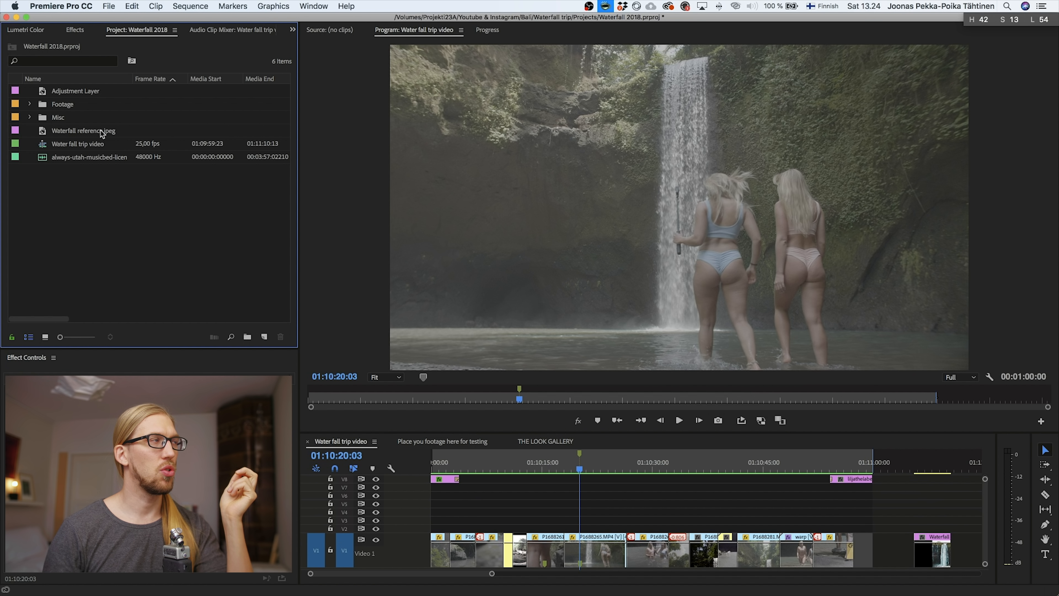
{"action": "left_click", "coordinate": [44, 96]}
{"action": "left_click_drag", "start_coordinate": [352, 440], "coordinate": [853, 526]}
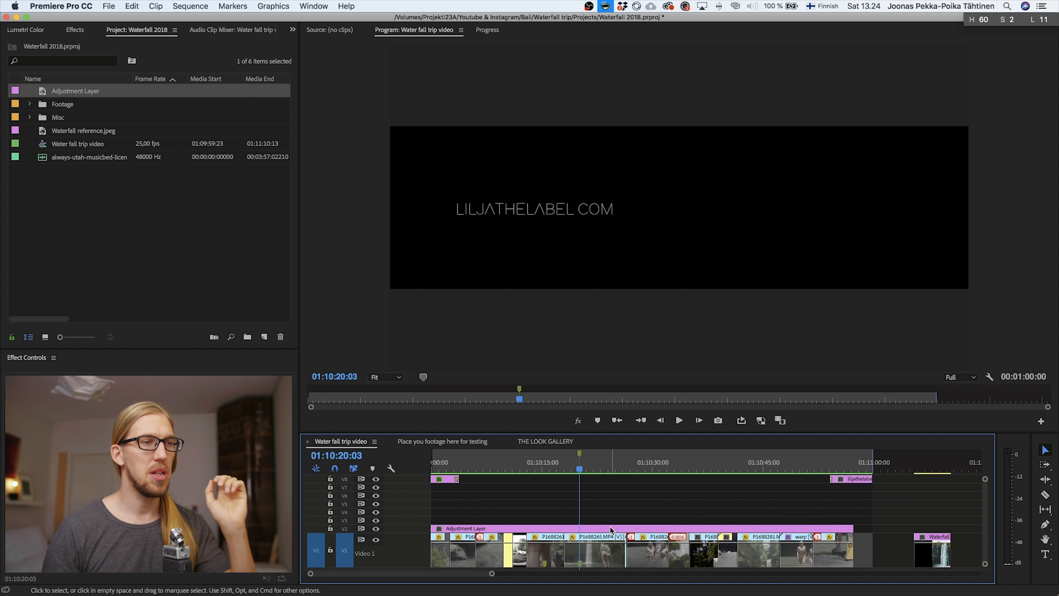
Rename the adjustment layer clip on V2 as V-log conversion
{"action": "right_click", "coordinate": [611, 529]}
{"action": "left_click", "coordinate": [655, 537]}
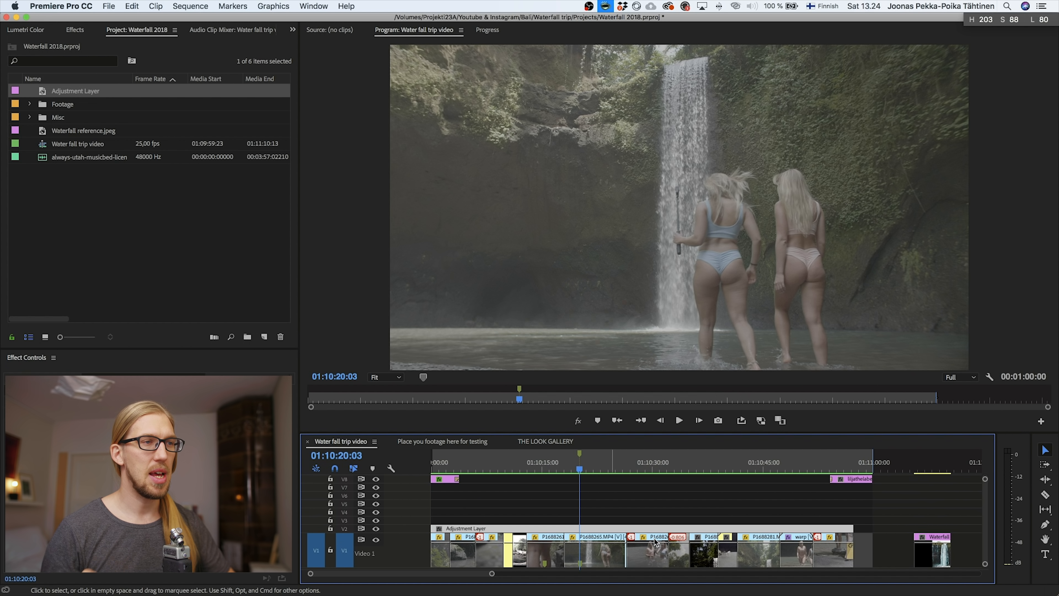
{"action": "type", "text": "V-log v"}
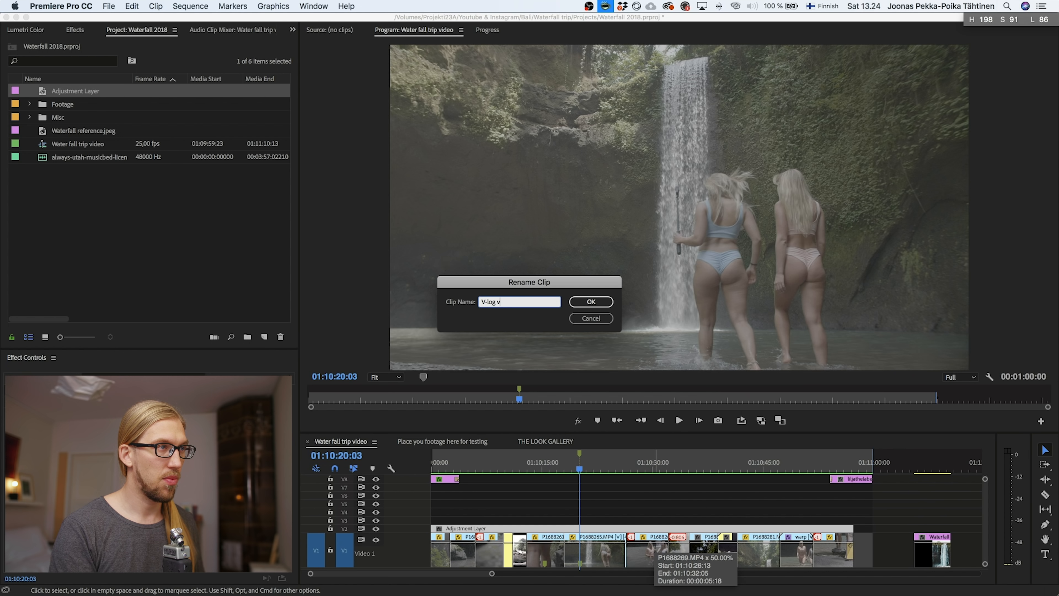
{"action": "type", "text": "onbe"}
{"action": "key", "text": "BackSpace"}
{"action": "key", "text": "BackSpace"}
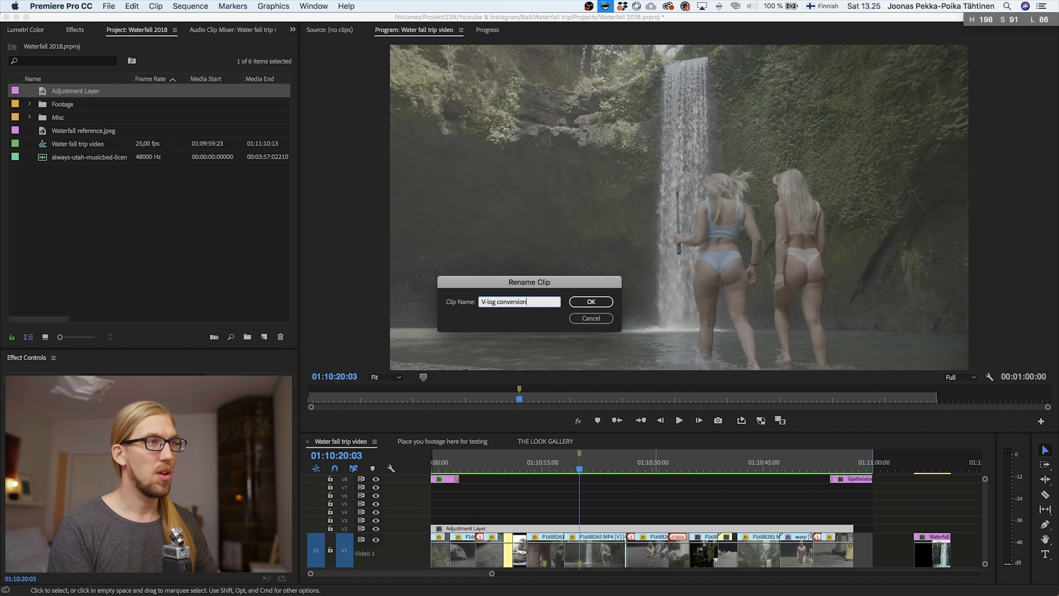
{"action": "key", "text": "Return"}
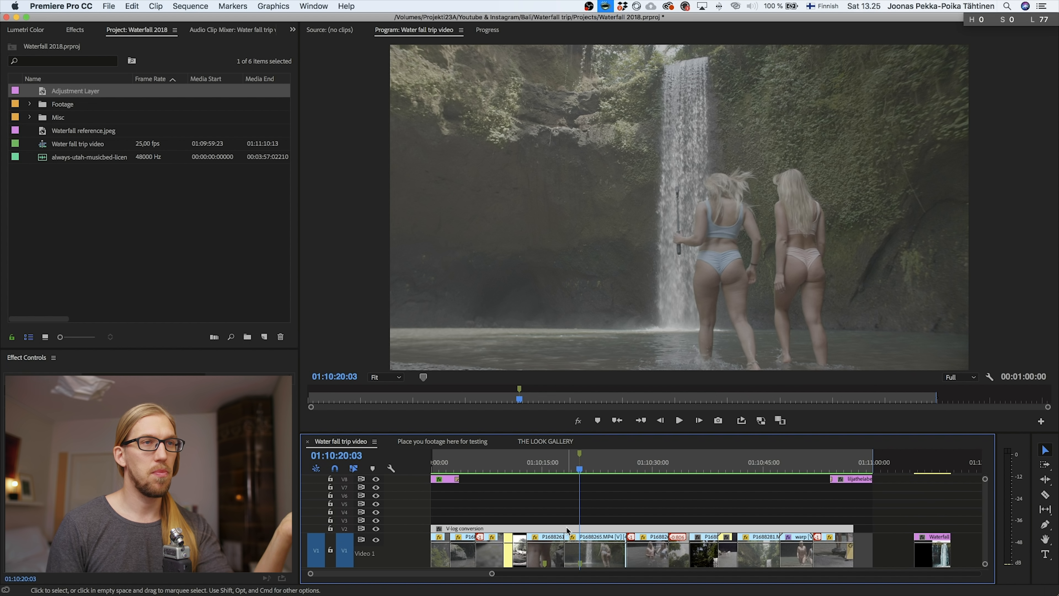
Apply the Joo.Works V-log - Colour 1 look to the V-log conversion layer in the Lumetri Color Creative settings
{"action": "left_click", "coordinate": [27, 29]}
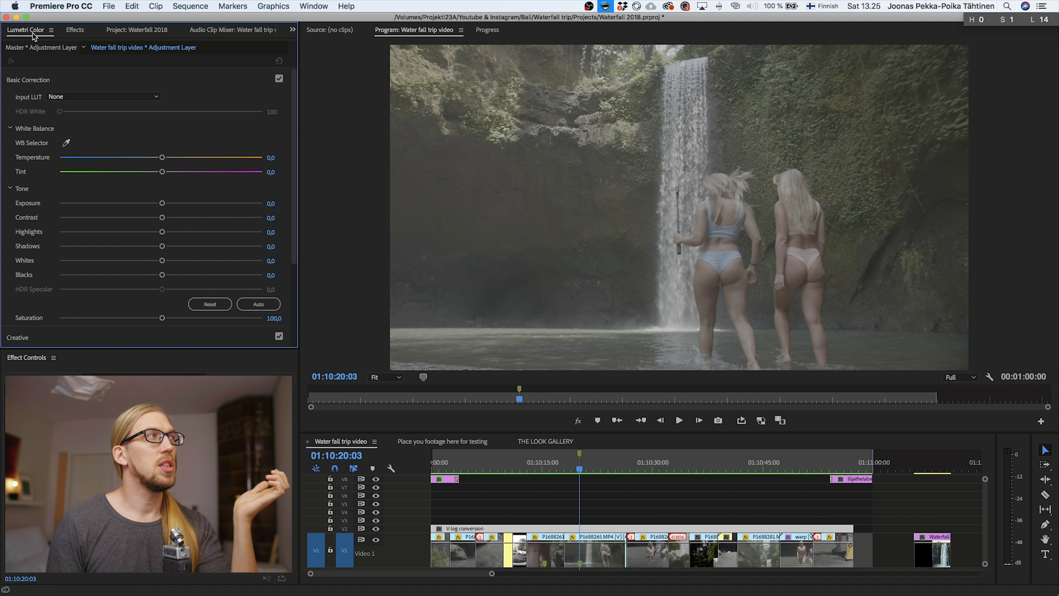
{"action": "left_click", "coordinate": [70, 80]}
{"action": "left_click", "coordinate": [96, 107]}
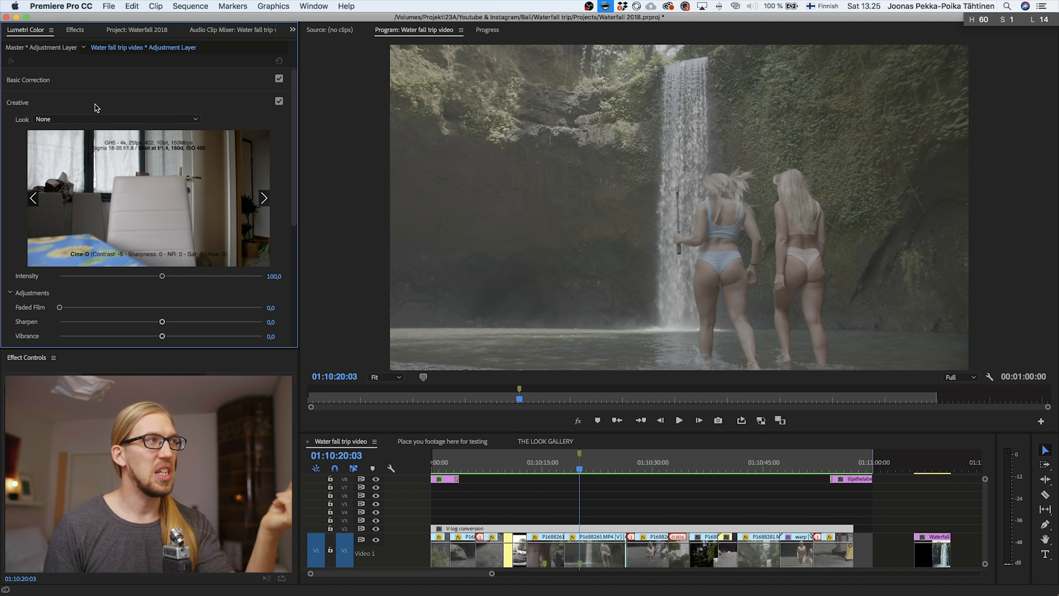
{"action": "left_click", "coordinate": [102, 121]}
{"action": "scroll", "coordinate": [134, 363], "scroll_direction": "down", "scroll_amount": 6}
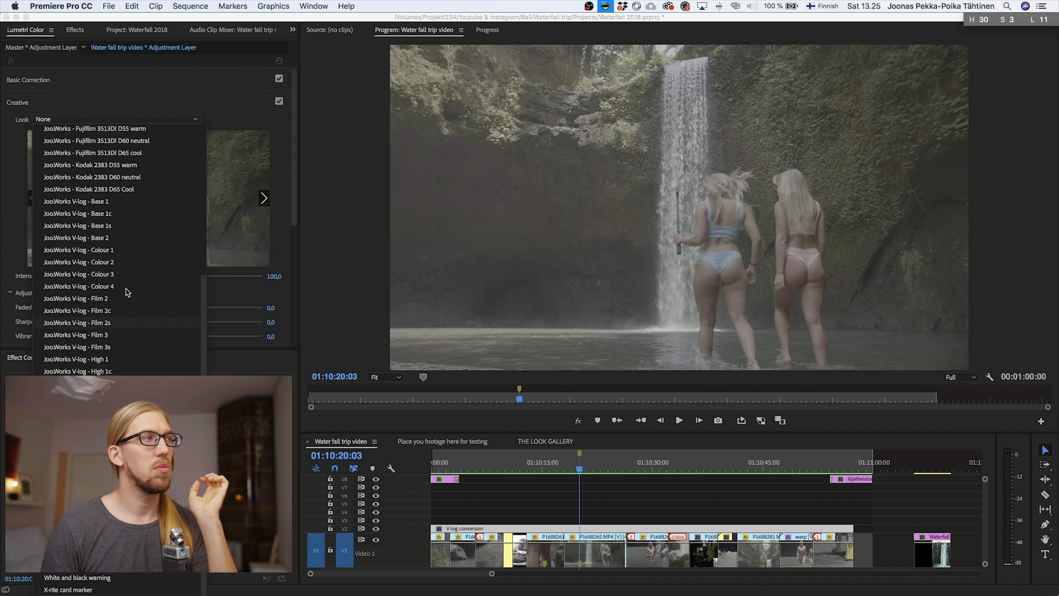
{"action": "left_click", "coordinate": [104, 253]}
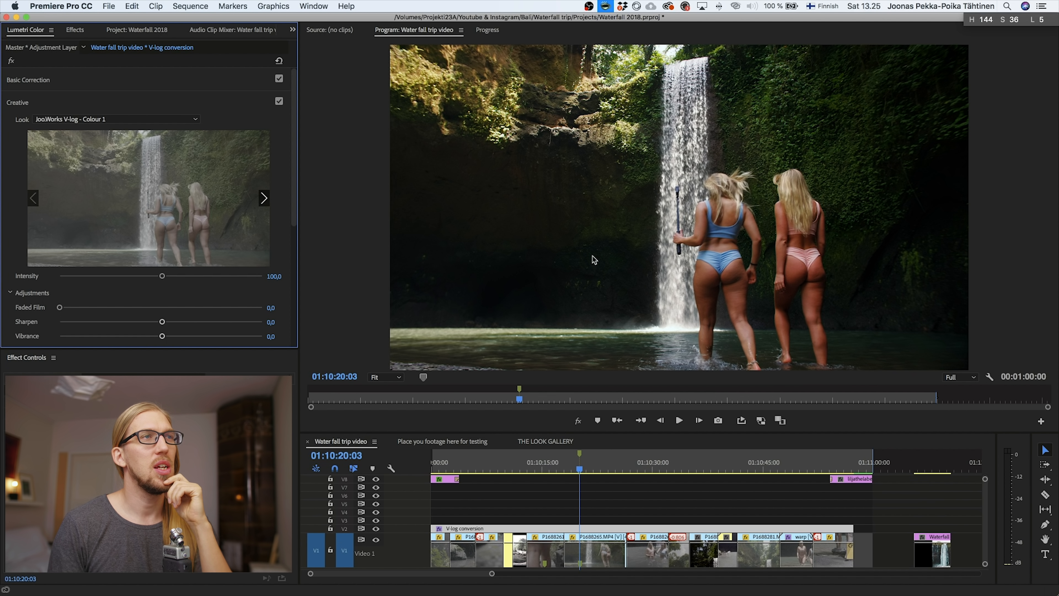
Try Exposure and Temperature changes in the V-log conversion layer's Basic Correction, and reset both to 0,0
{"action": "left_click", "coordinate": [206, 80]}
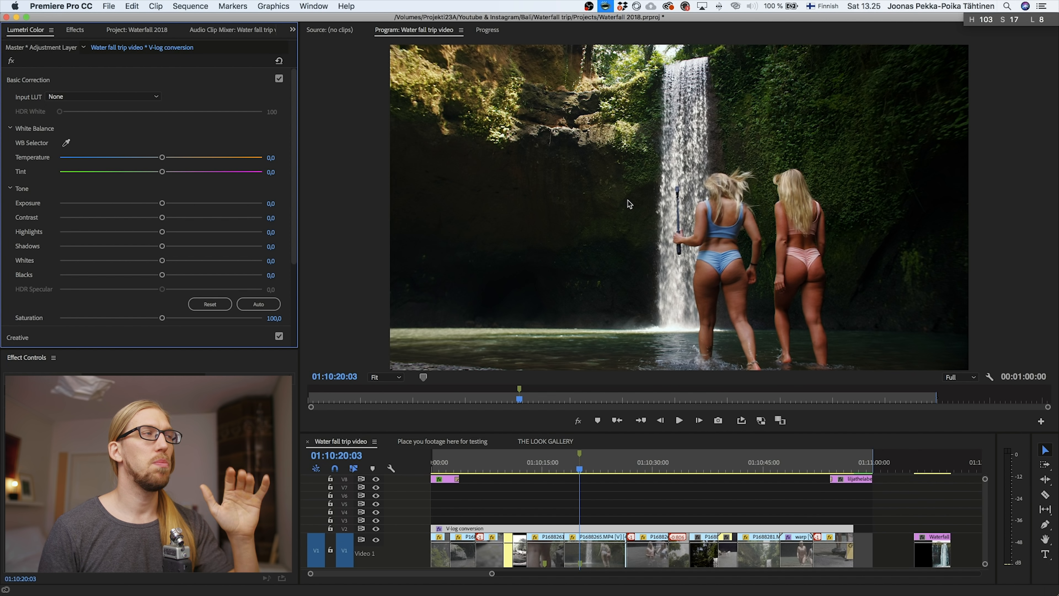
{"action": "left_click_drag", "start_coordinate": [199, 204], "coordinate": [188, 203]}
{"action": "double_click", "coordinate": [146, 205]}
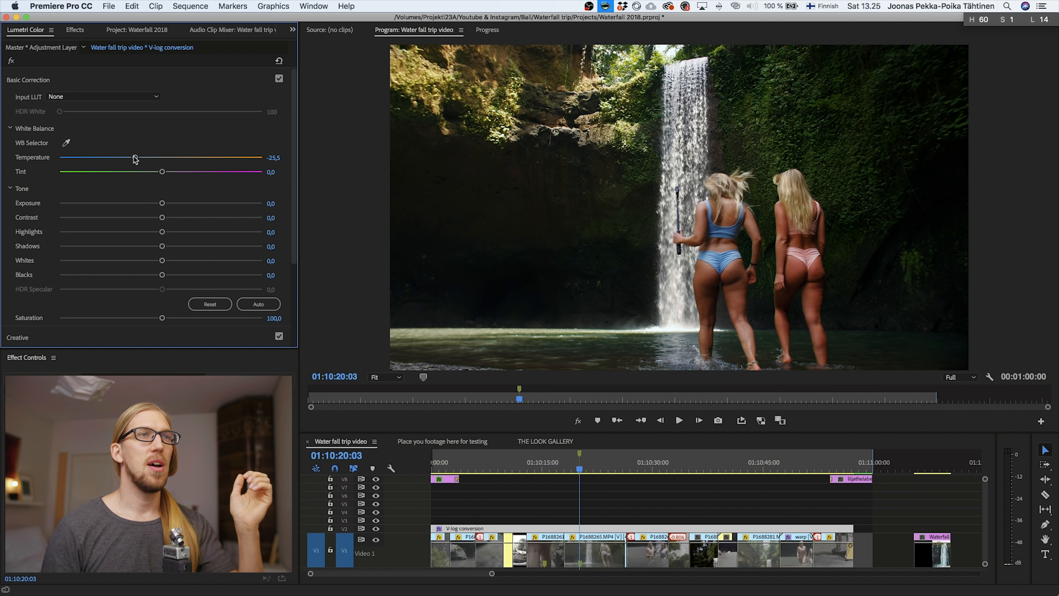
{"action": "double_click", "coordinate": [154, 157]}
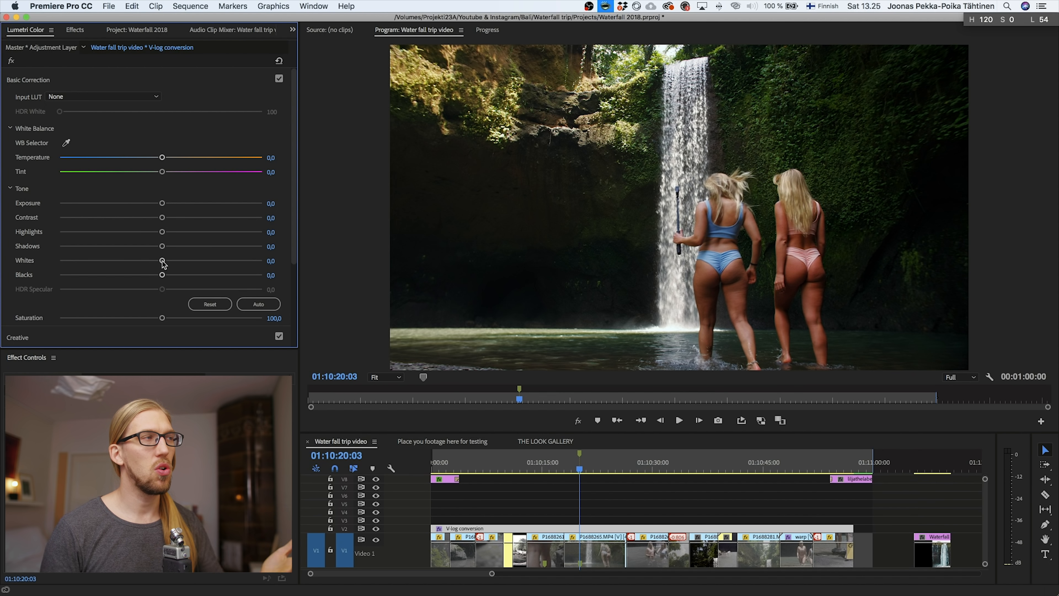
View the V-log conversion layer's Creative look settings and return to its Basic Correction settings
{"action": "left_click", "coordinate": [143, 86]}
{"action": "left_click", "coordinate": [93, 111]}
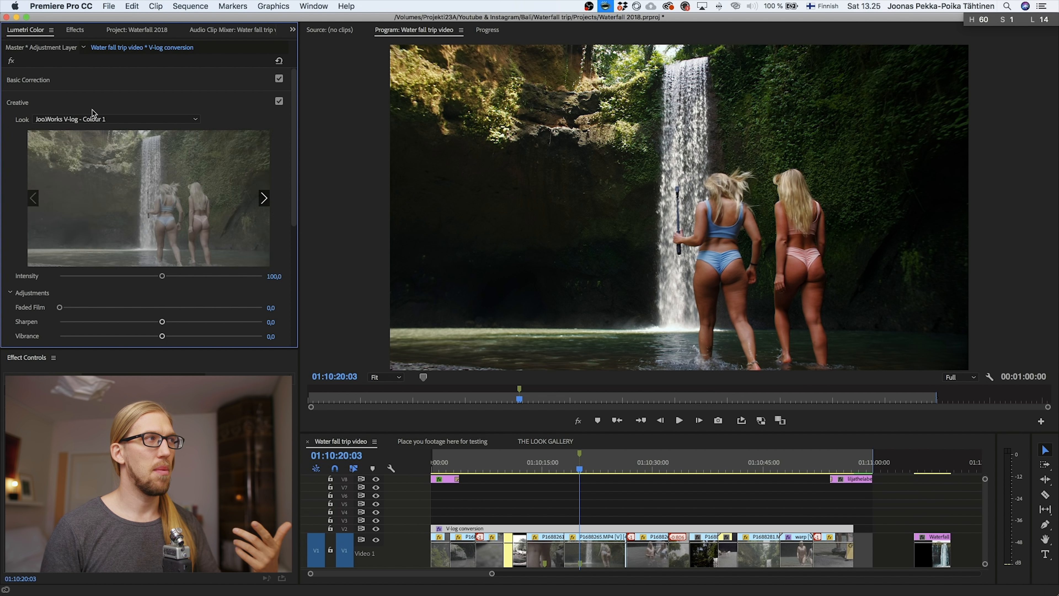
{"action": "left_click", "coordinate": [104, 83]}
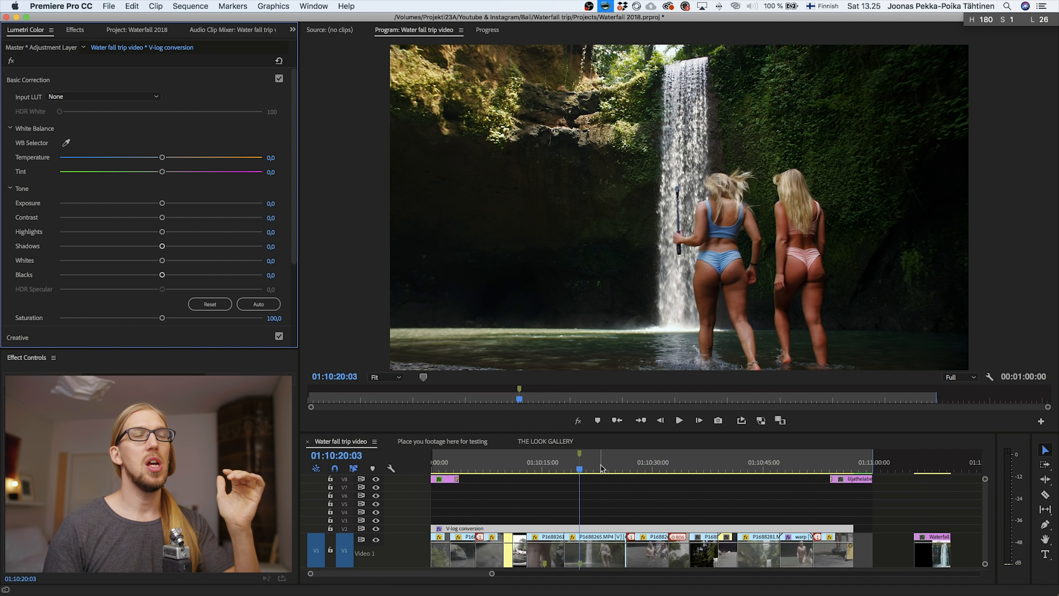
Compare the converted look on the shot at 01:10:29:01 with the waterfall shot at the 01:10:20:03 marker
{"action": "left_click", "coordinate": [646, 469]}
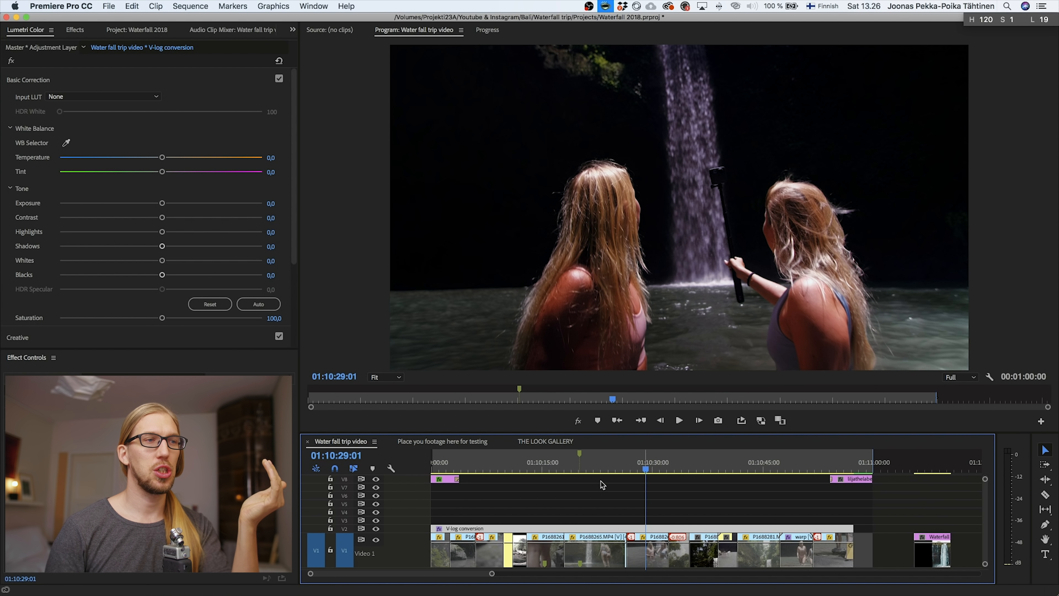
{"action": "left_click", "coordinate": [588, 467]}
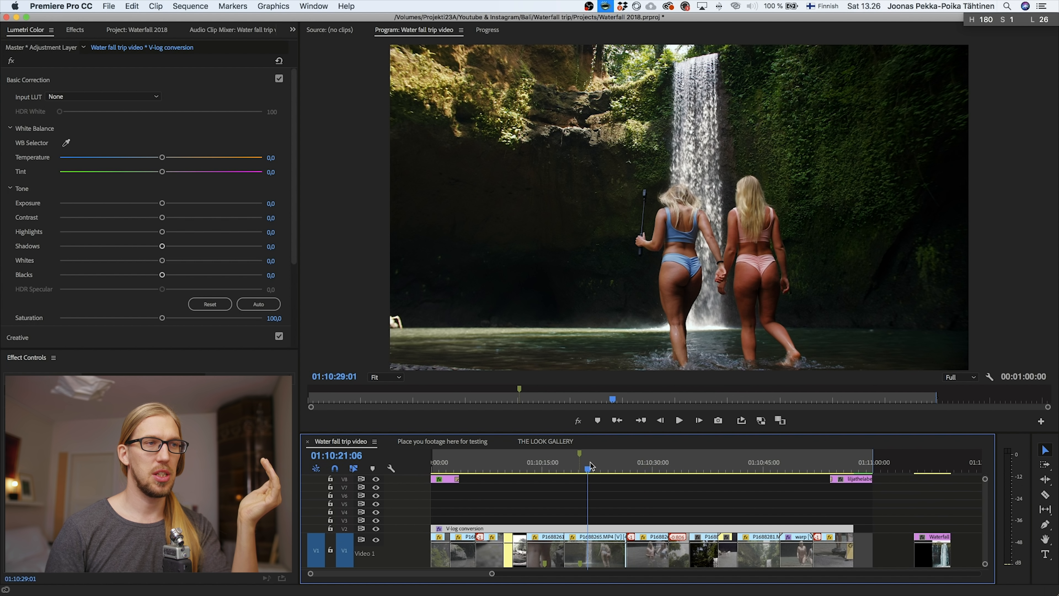
{"action": "left_click", "coordinate": [617, 422]}
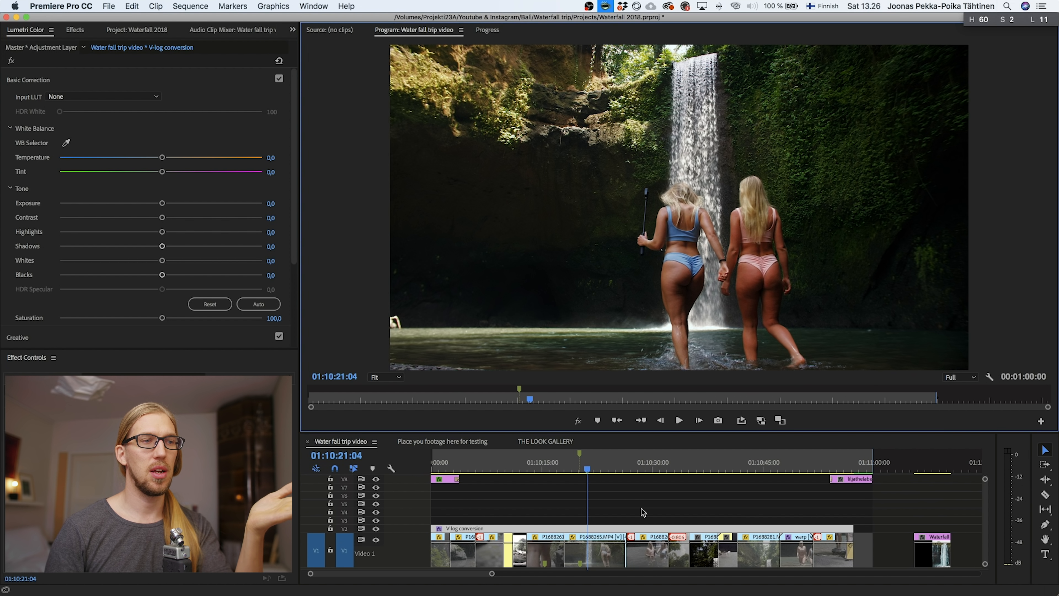
{"action": "left_click", "coordinate": [619, 421]}
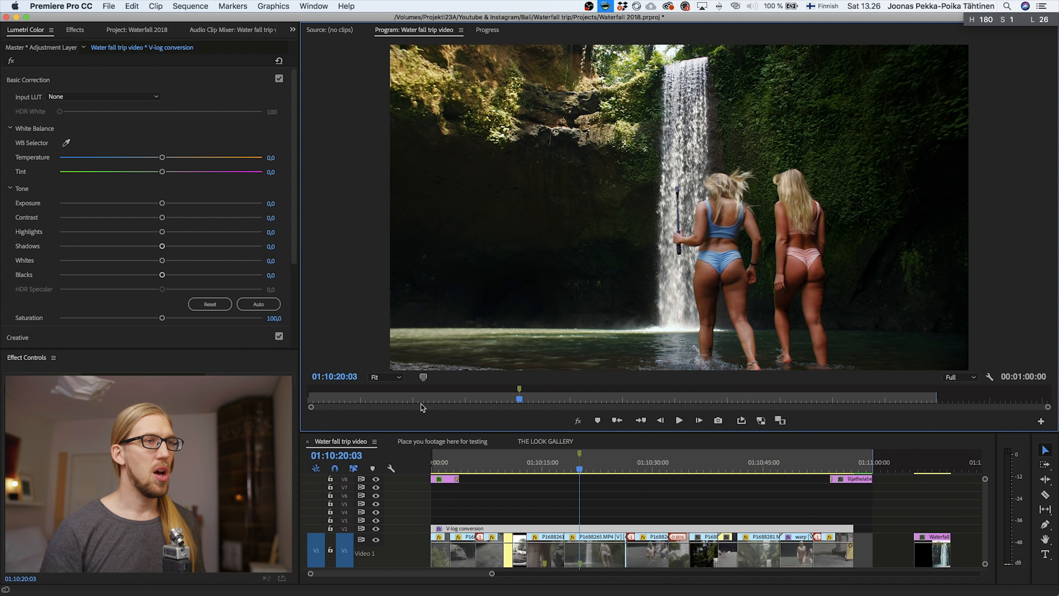
Turn on Comparison View with 01:10:20:03 as the reference frame and the opening clip at 01:10:01:14 as the current frame
{"action": "left_click", "coordinate": [328, 376]}
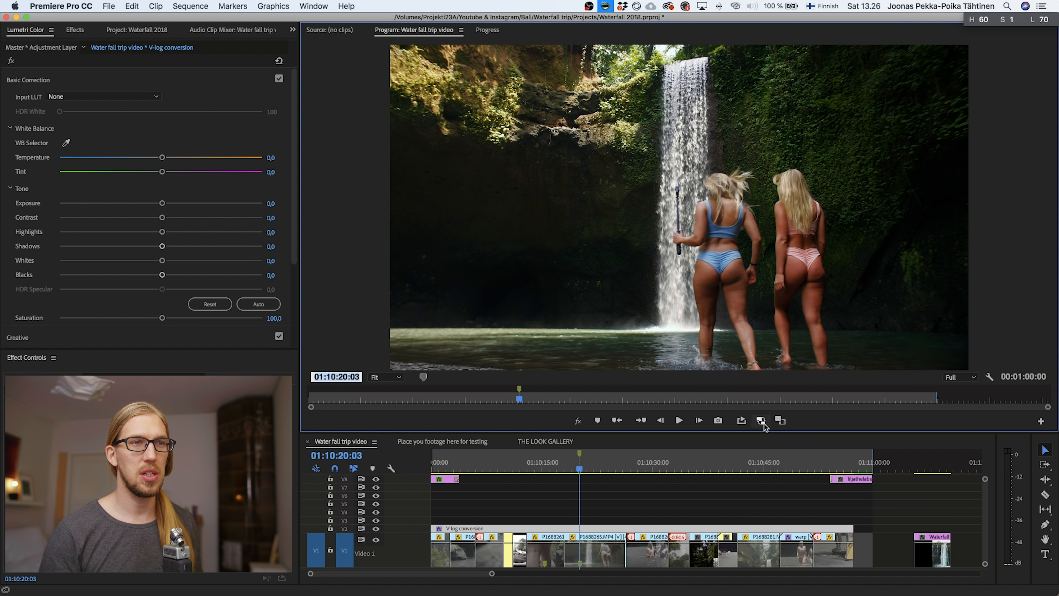
{"action": "left_click", "coordinate": [779, 419]}
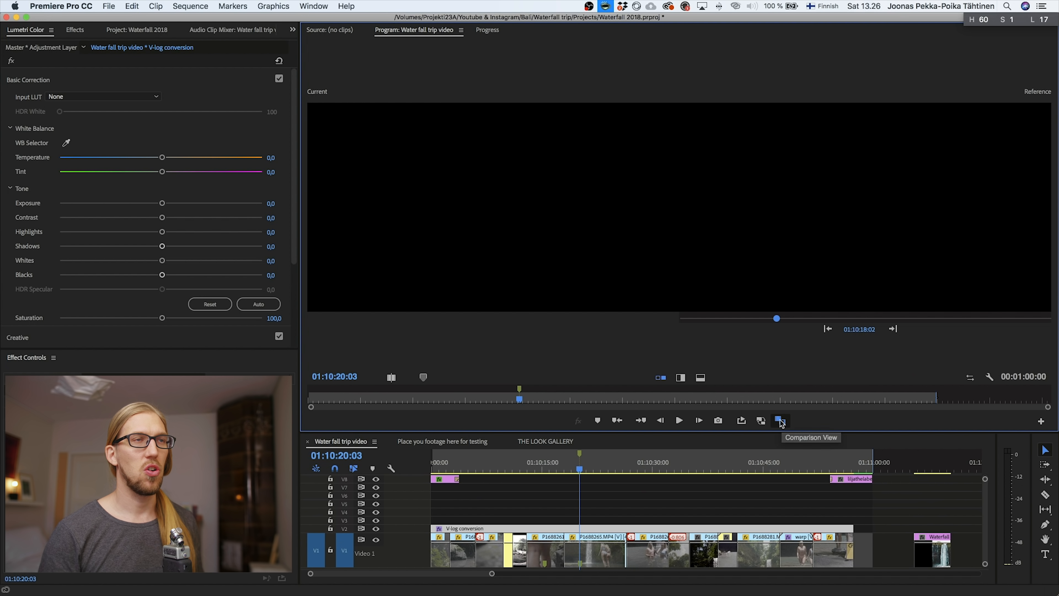
{"action": "left_click", "coordinate": [859, 329]}
{"action": "type", "text": "01:10:20:03"}
{"action": "key", "text": "Return"}
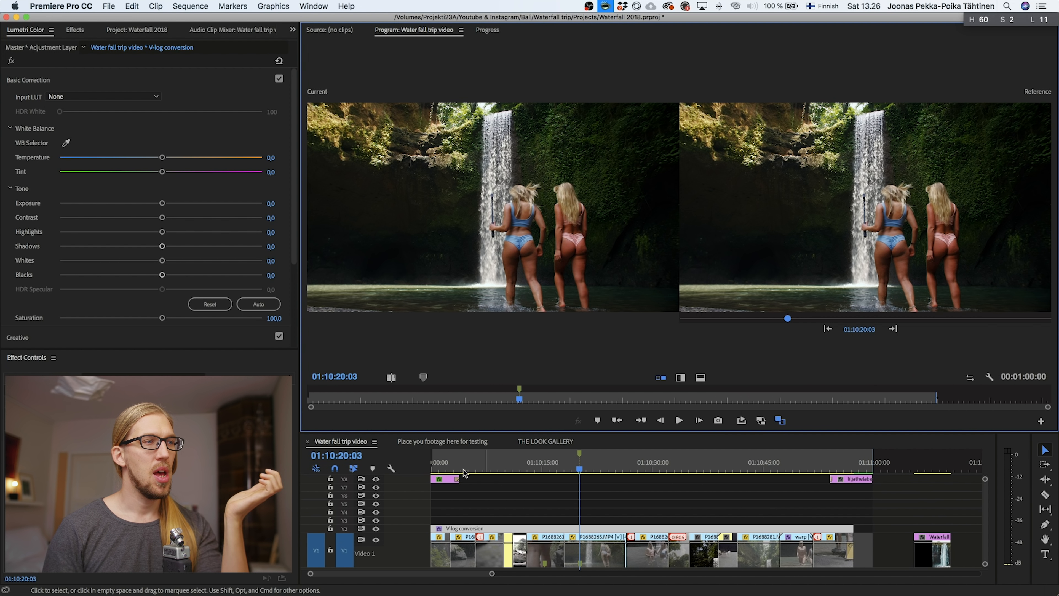
{"action": "left_click_drag", "start_coordinate": [436, 467], "coordinate": [446, 466]}
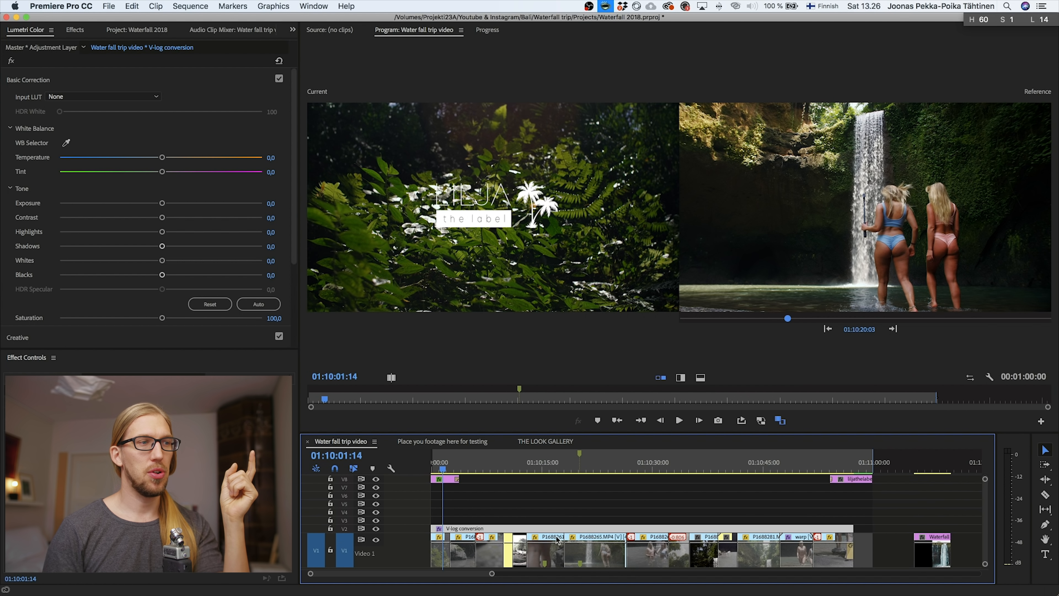
Examine the opening clip's Lumetri settings alongside the V-log conversion layer's Basic Correction and Creative look settings
{"action": "left_click", "coordinate": [465, 520]}
{"action": "left_click", "coordinate": [463, 528]}
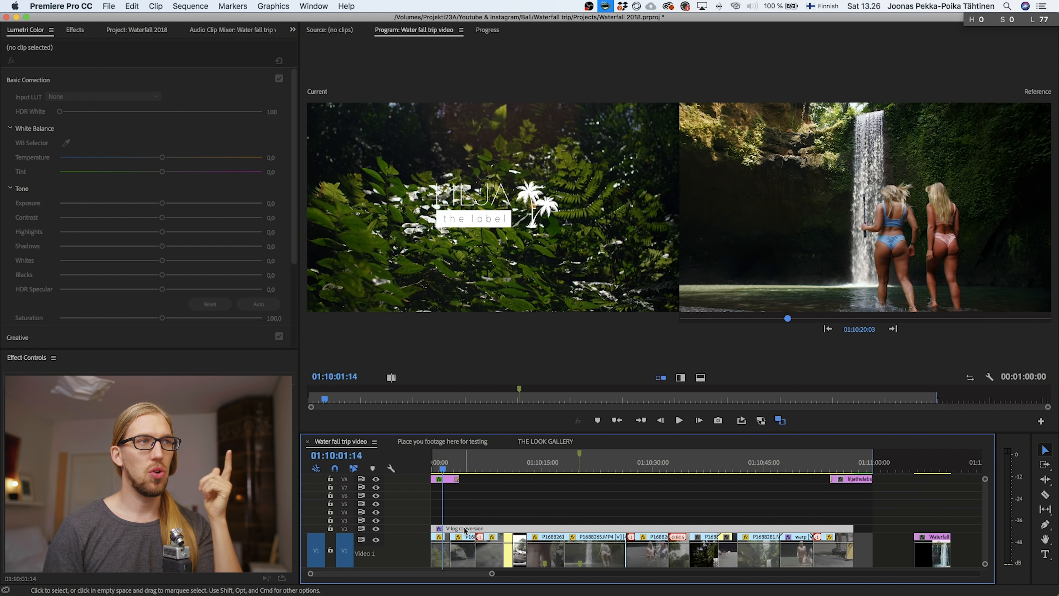
{"action": "left_click", "coordinate": [440, 551]}
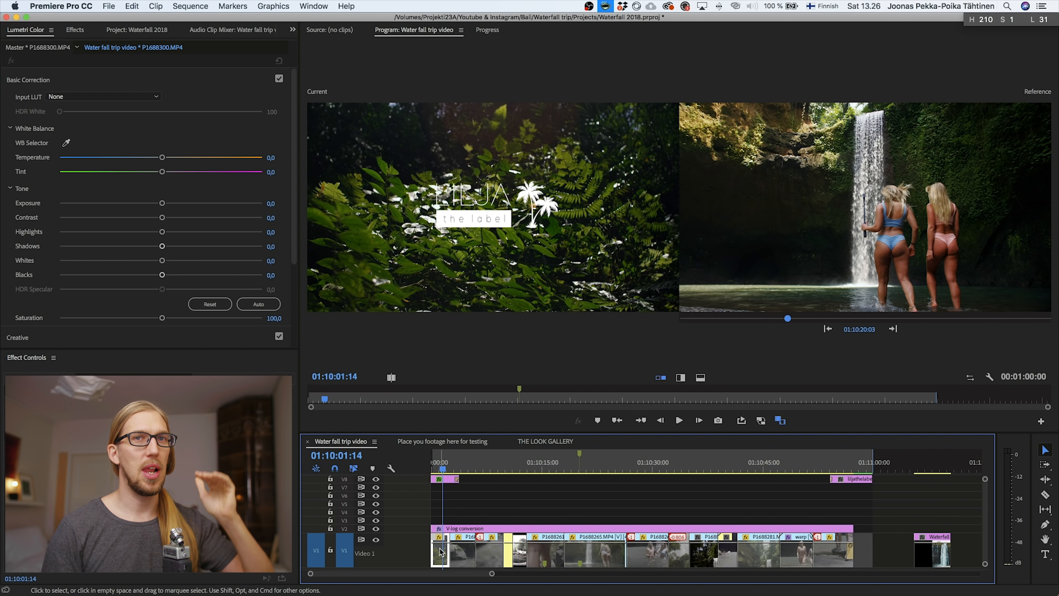
{"action": "left_click", "coordinate": [552, 529]}
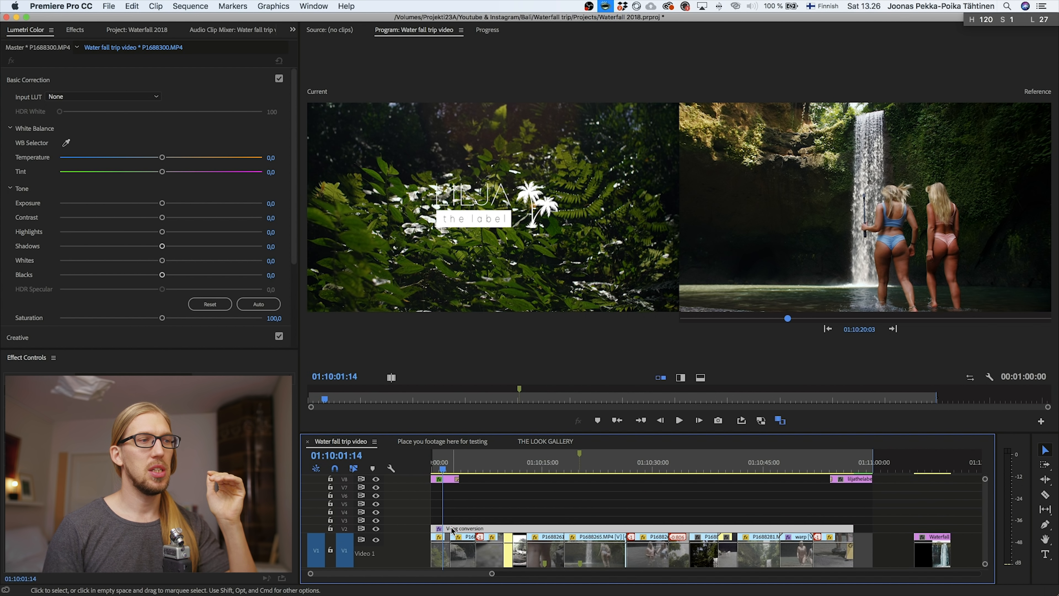
{"action": "left_click", "coordinate": [202, 75]}
{"action": "left_click", "coordinate": [196, 80]}
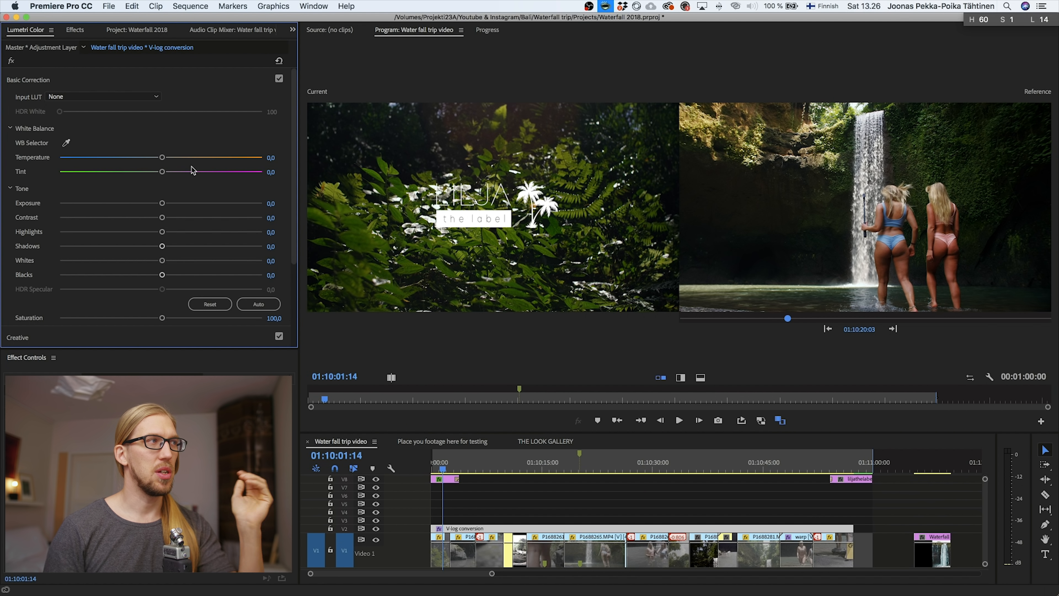
{"action": "left_click", "coordinate": [172, 80]}
{"action": "left_click", "coordinate": [165, 111]}
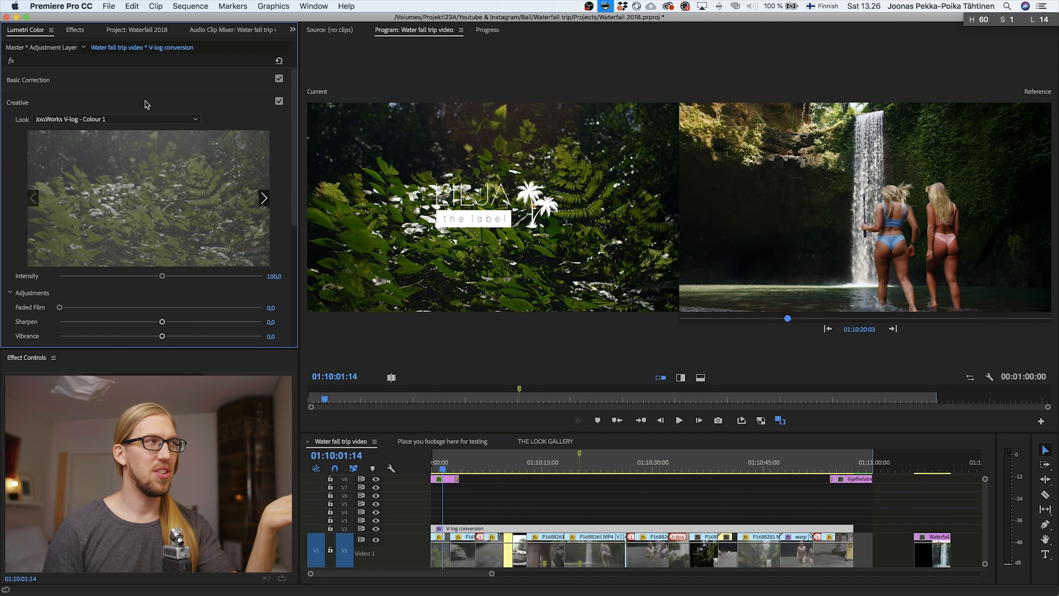
{"action": "left_click", "coordinate": [147, 79]}
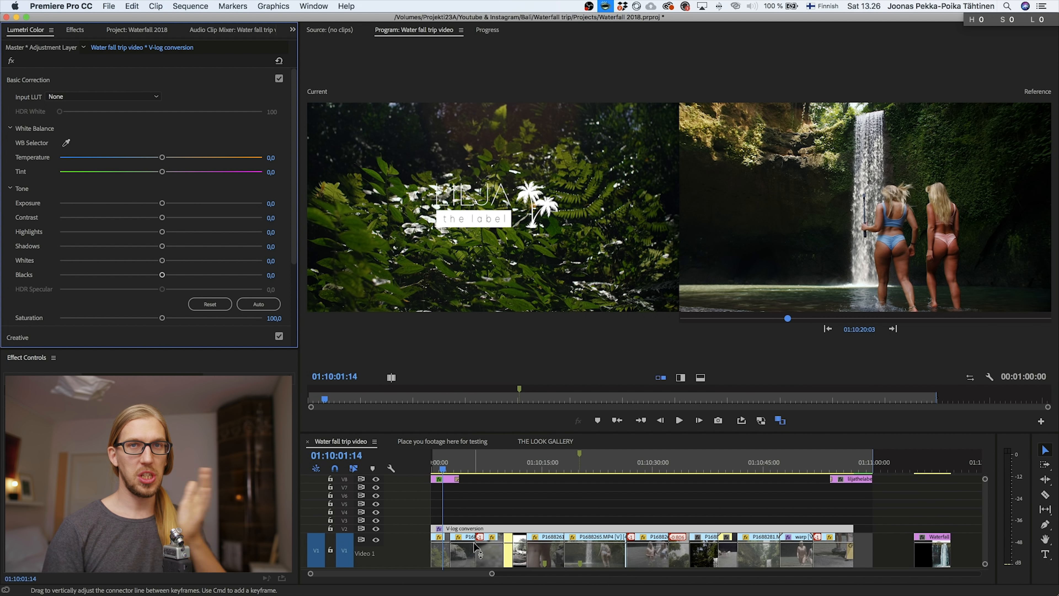
Review the clips around 01:10:16:02 and 01:10:27:17 against the reference frame, and return to the opening clip
{"action": "left_click", "coordinate": [439, 555]}
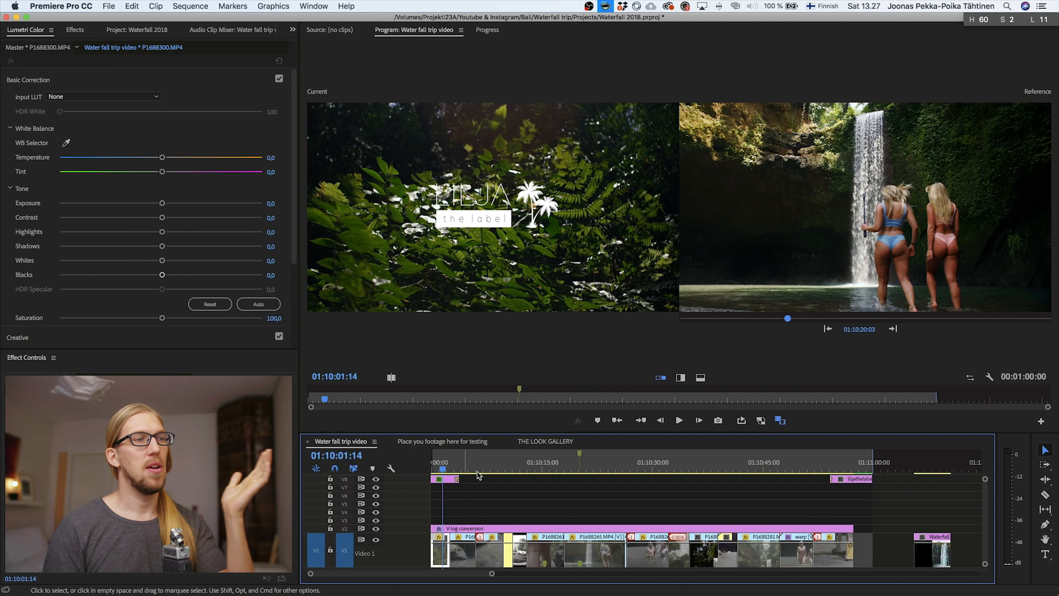
{"action": "left_click", "coordinate": [524, 528]}
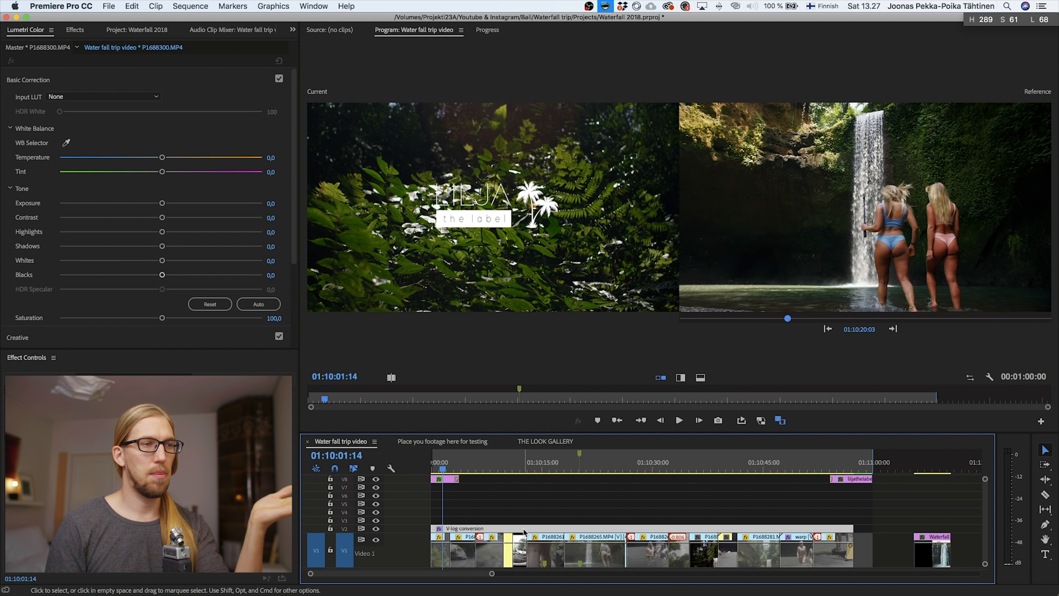
{"action": "left_click", "coordinate": [442, 557]}
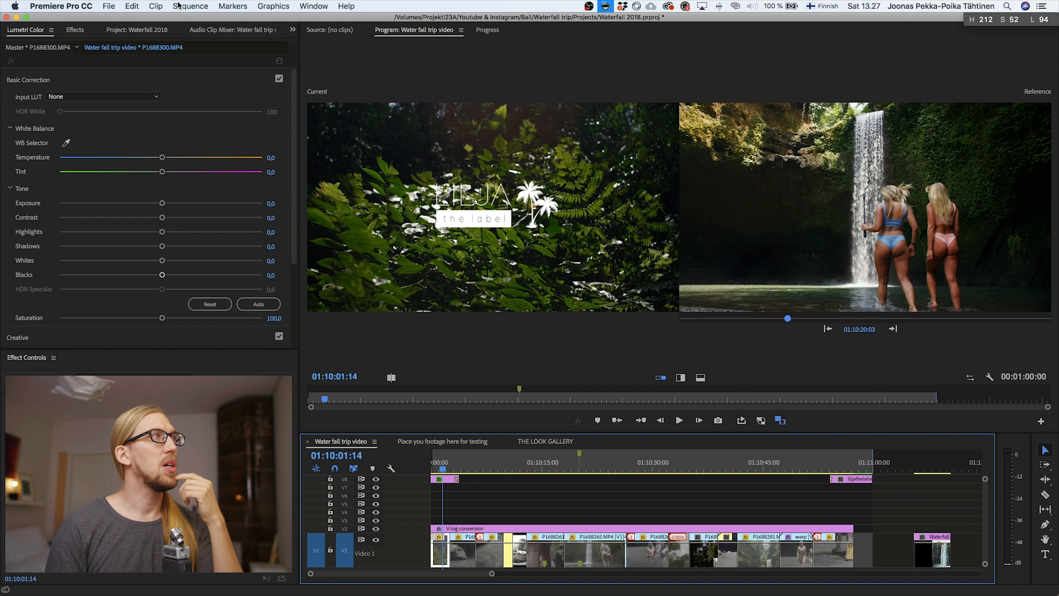
{"action": "left_click", "coordinate": [190, 5]}
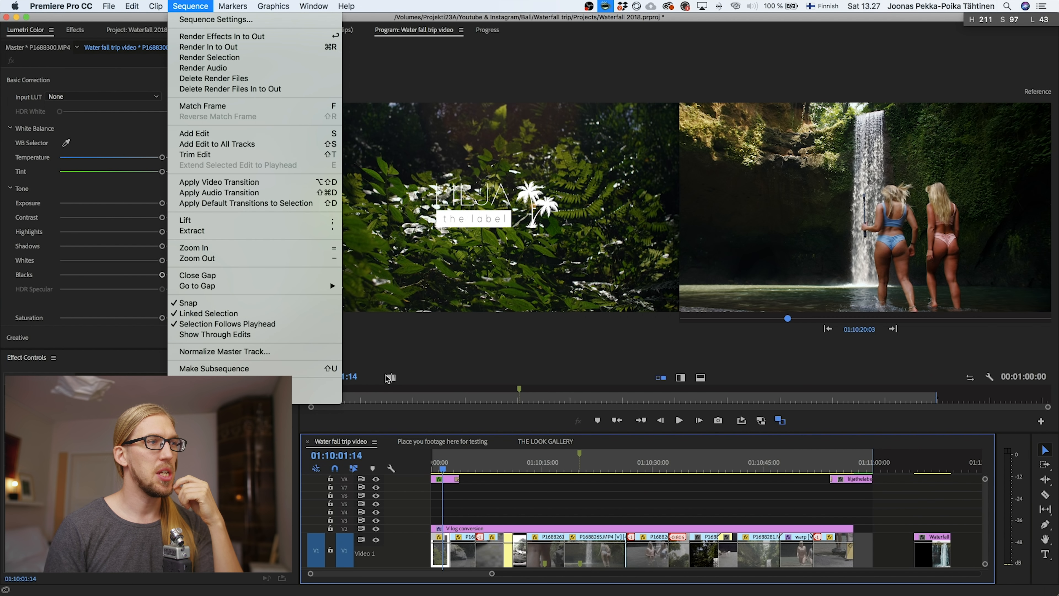
{"action": "left_click", "coordinate": [544, 458]}
{"action": "left_click", "coordinate": [552, 470]}
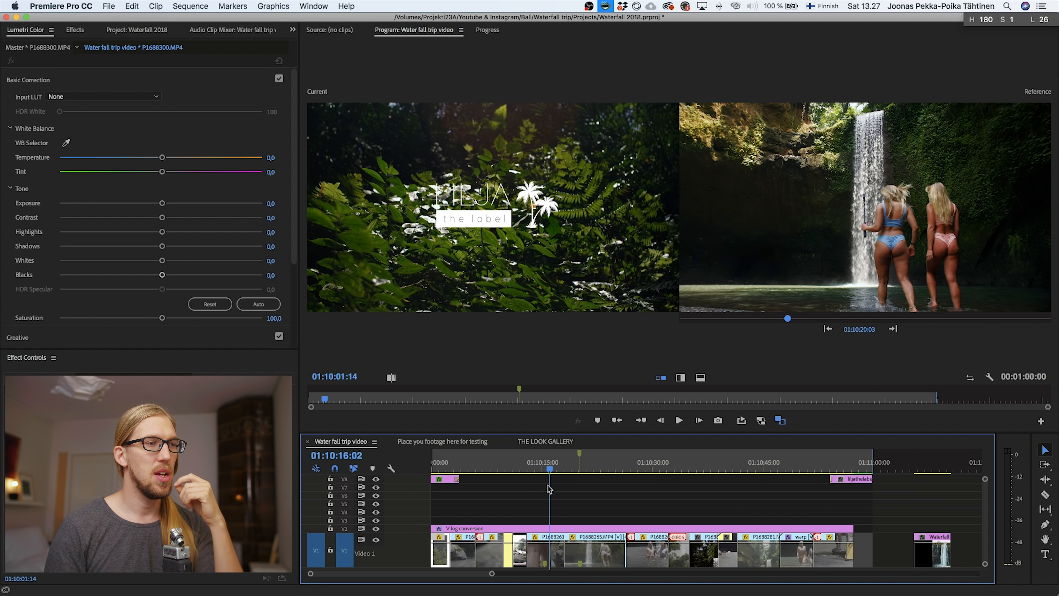
{"action": "left_click", "coordinate": [637, 465]}
{"action": "left_click", "coordinate": [665, 548]}
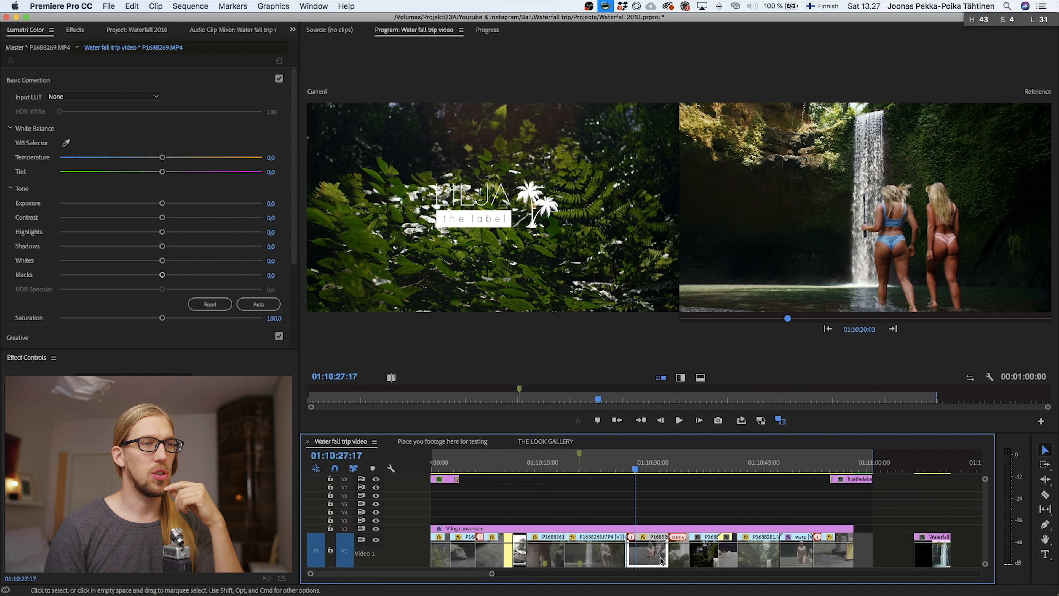
{"action": "left_click", "coordinate": [445, 468]}
{"action": "left_click", "coordinate": [437, 554]}
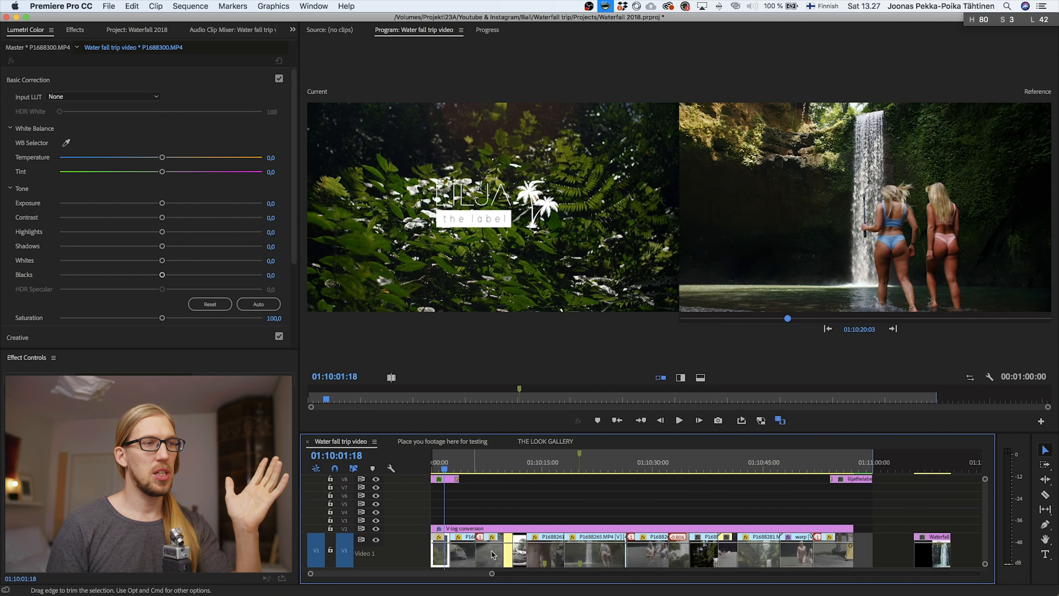
Split the V-log conversion layer at both ends of the non-V-log footage around 01:10:10:16 and delete that section of the layer
{"action": "left_click", "coordinate": [509, 465]}
{"action": "left_click", "coordinate": [510, 544]}
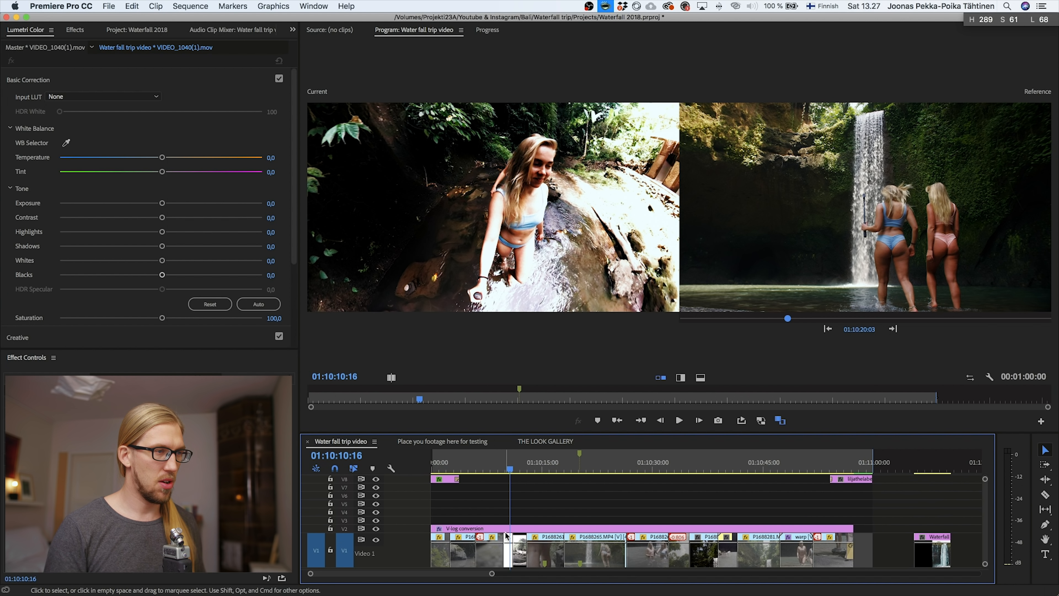
{"action": "key", "text": "c"}
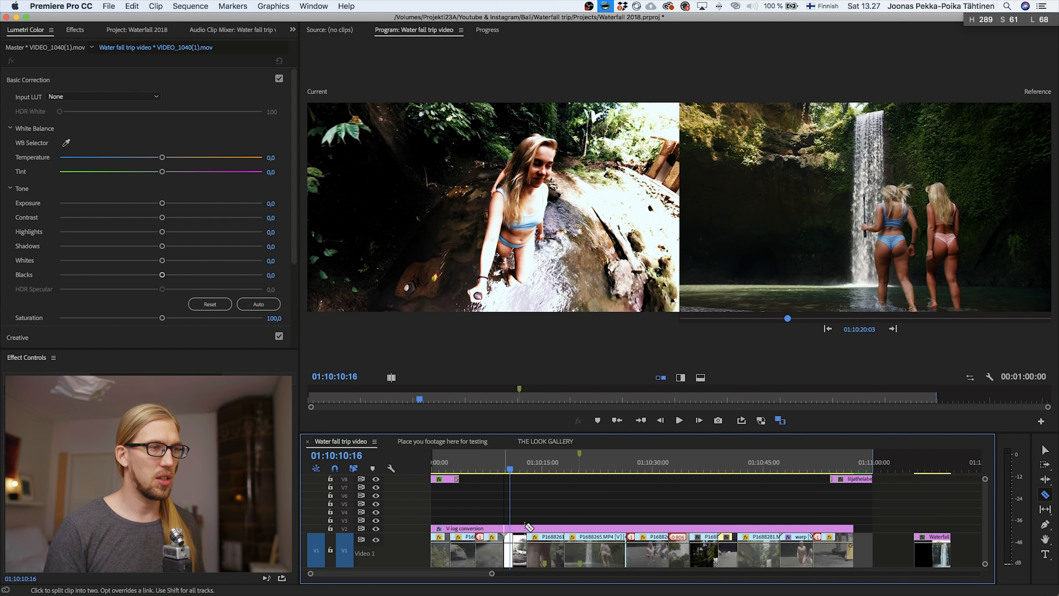
{"action": "left_click", "coordinate": [528, 529]}
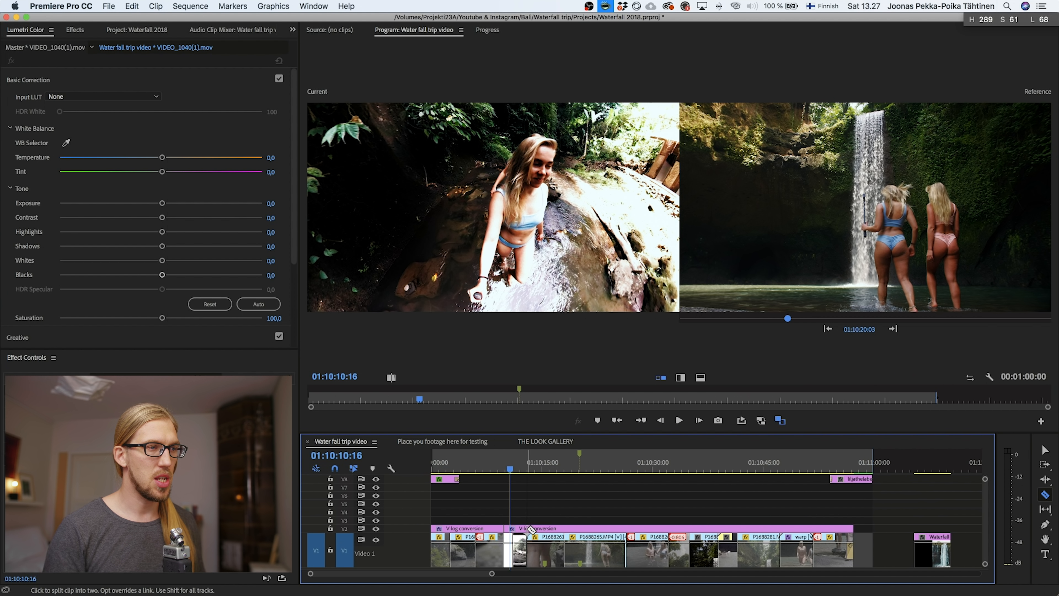
{"action": "left_click", "coordinate": [518, 530]}
{"action": "key", "text": "v"}
{"action": "left_click", "coordinate": [518, 529]}
{"action": "key", "text": "Delete"}
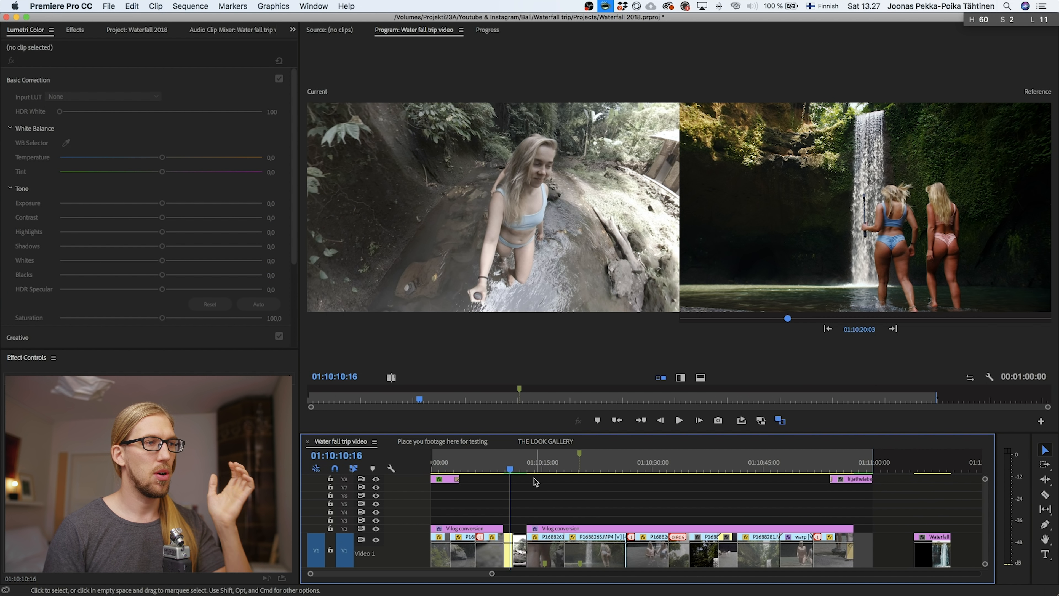
Clear the sequence's In and Out points
{"action": "right_click", "coordinate": [539, 470]}
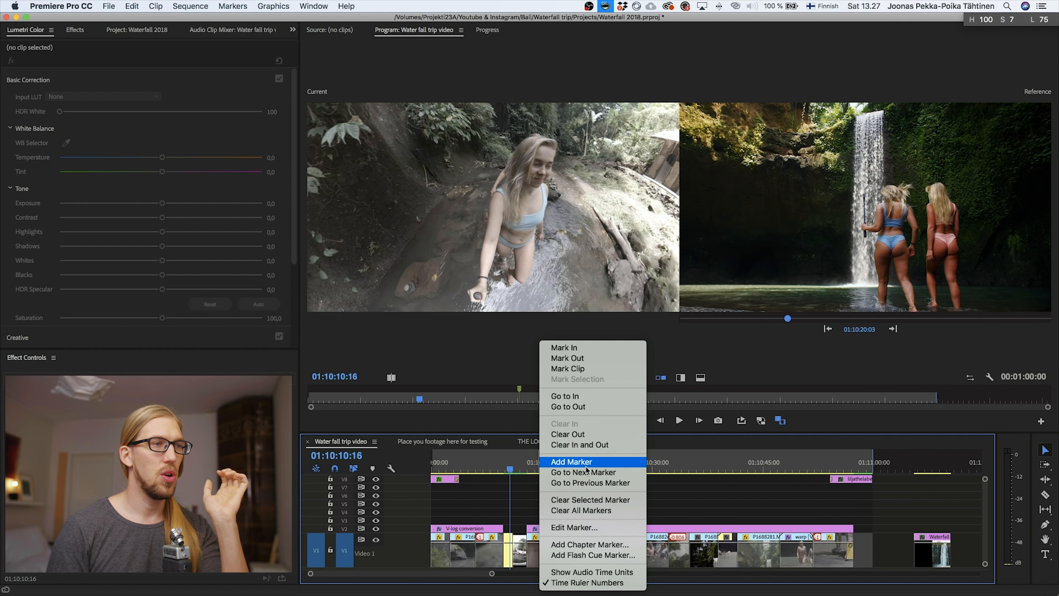
{"action": "left_click", "coordinate": [585, 445]}
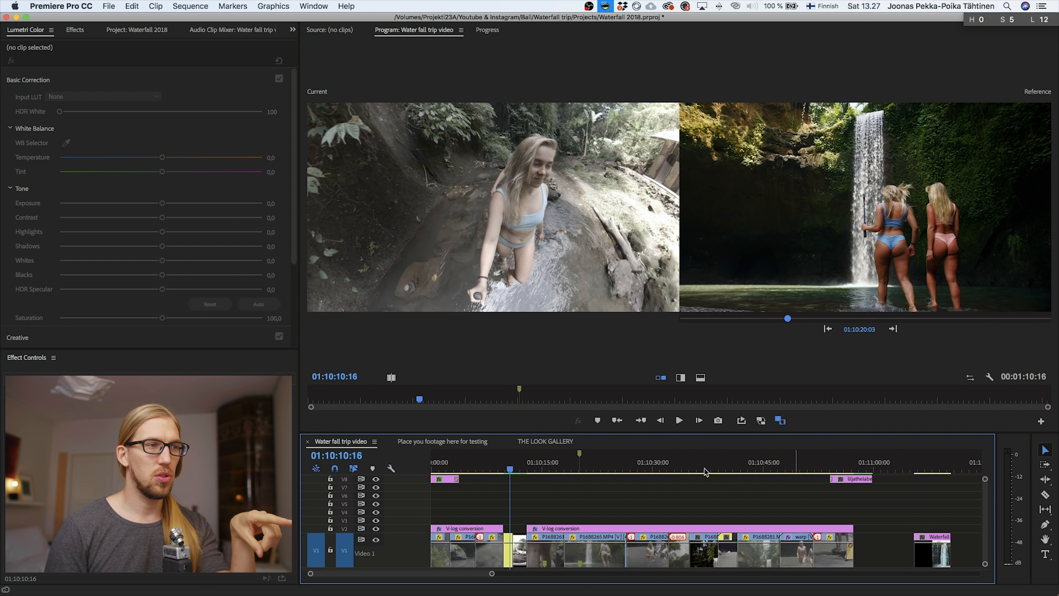
Cut the V-log conversion layer around the shadow boosty clip at 01:10:39:19 and delete the section above it
{"action": "left_click", "coordinate": [725, 463]}
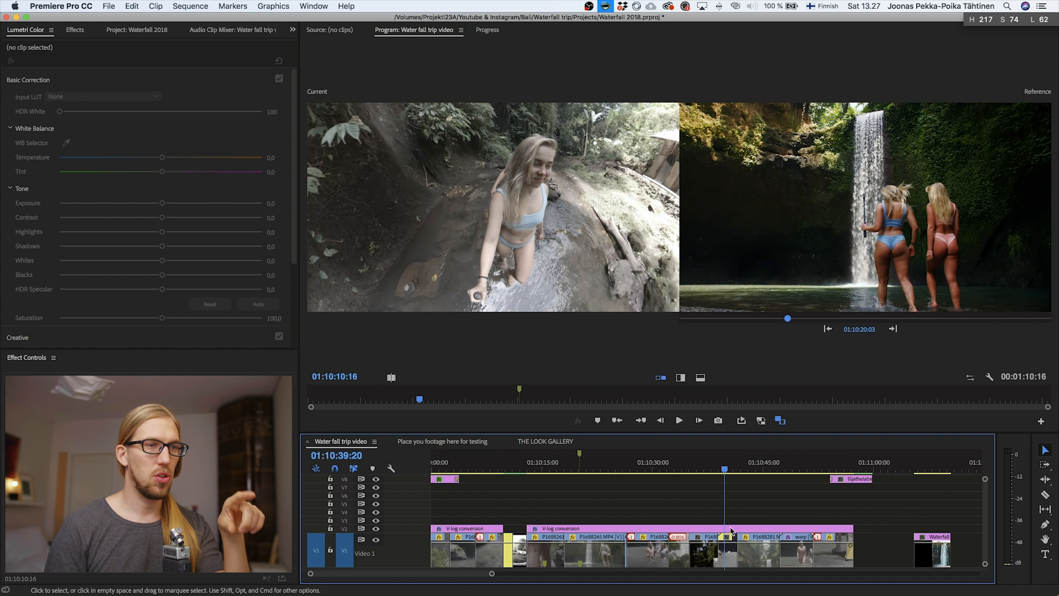
{"action": "left_click", "coordinate": [731, 534]}
{"action": "key", "text": "Left"}
{"action": "left_click", "coordinate": [725, 528]}
{"action": "key", "text": "c"}
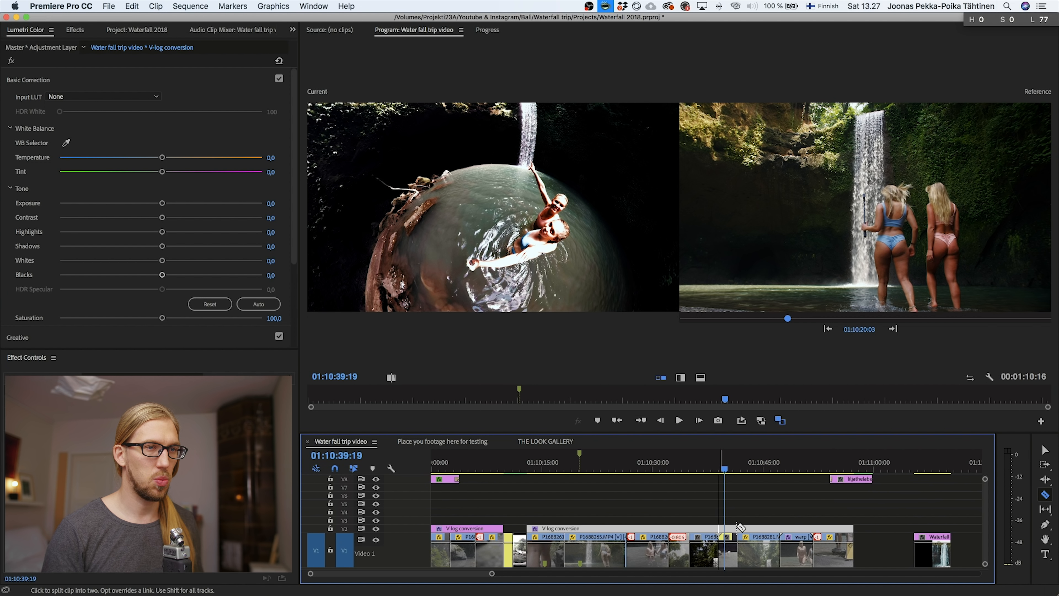
{"action": "left_click", "coordinate": [737, 529]}
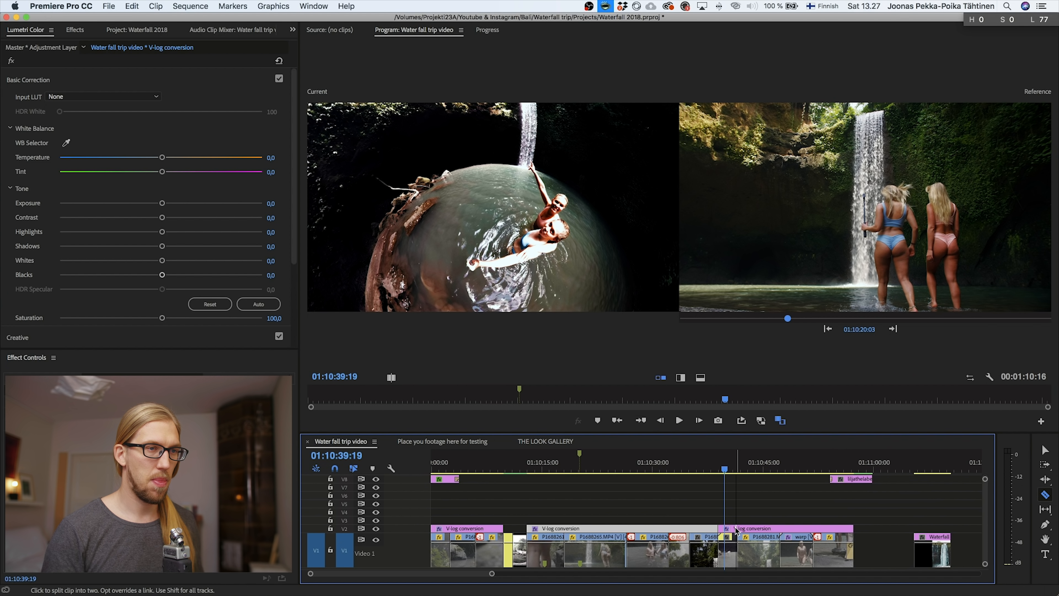
{"action": "key", "text": "v"}
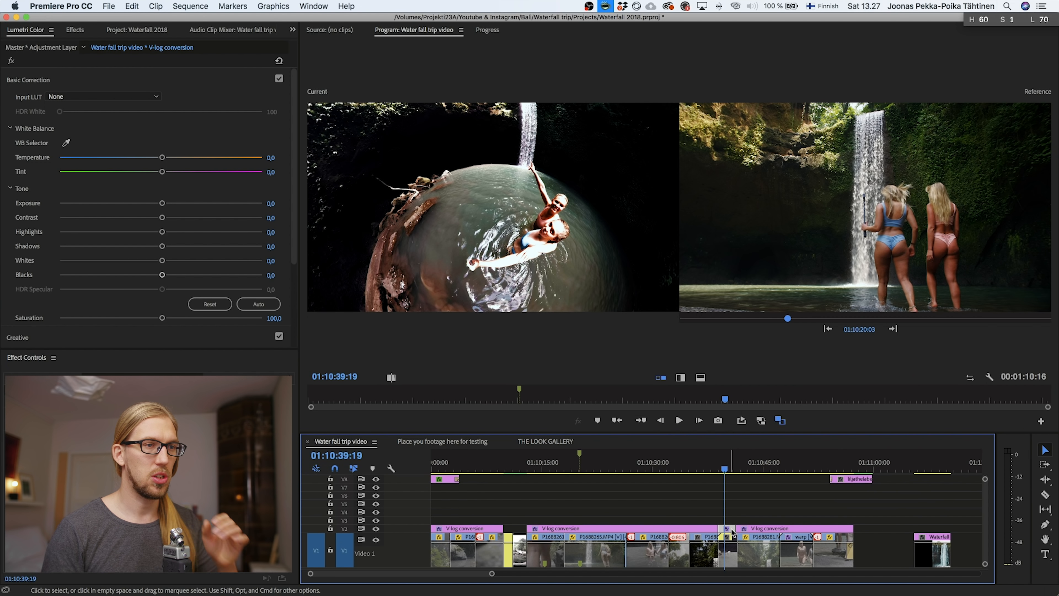
{"action": "left_click", "coordinate": [732, 533]}
{"action": "key", "text": "BackSpace"}
{"action": "left_click", "coordinate": [728, 557]}
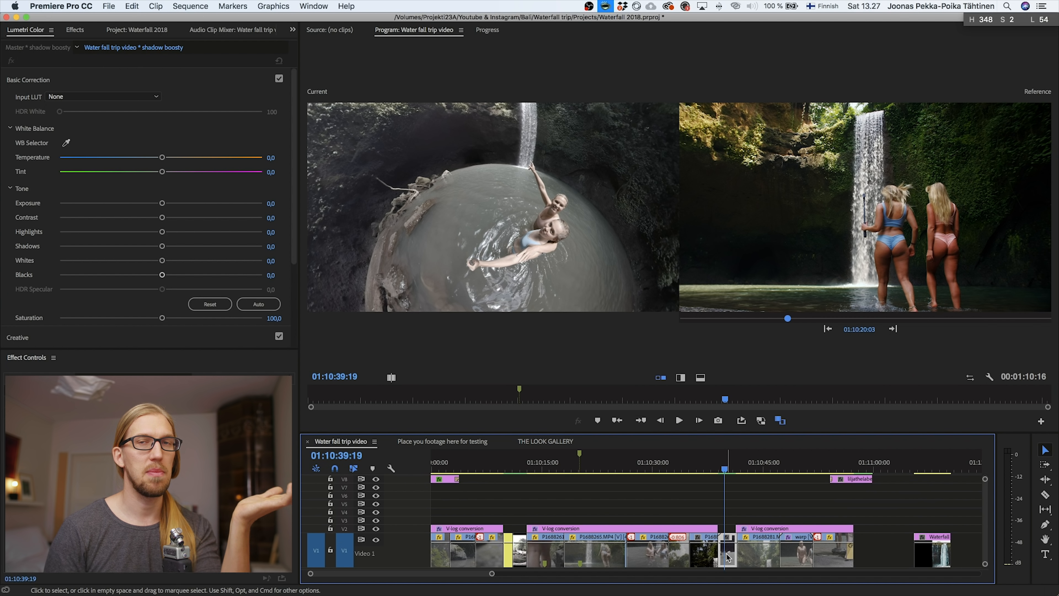
Apply the Cine-D to Vlog (iso 200) input LUT to the waterfall clip P1688298.MOV
{"action": "left_click", "coordinate": [698, 462]}
{"action": "left_click", "coordinate": [706, 558]}
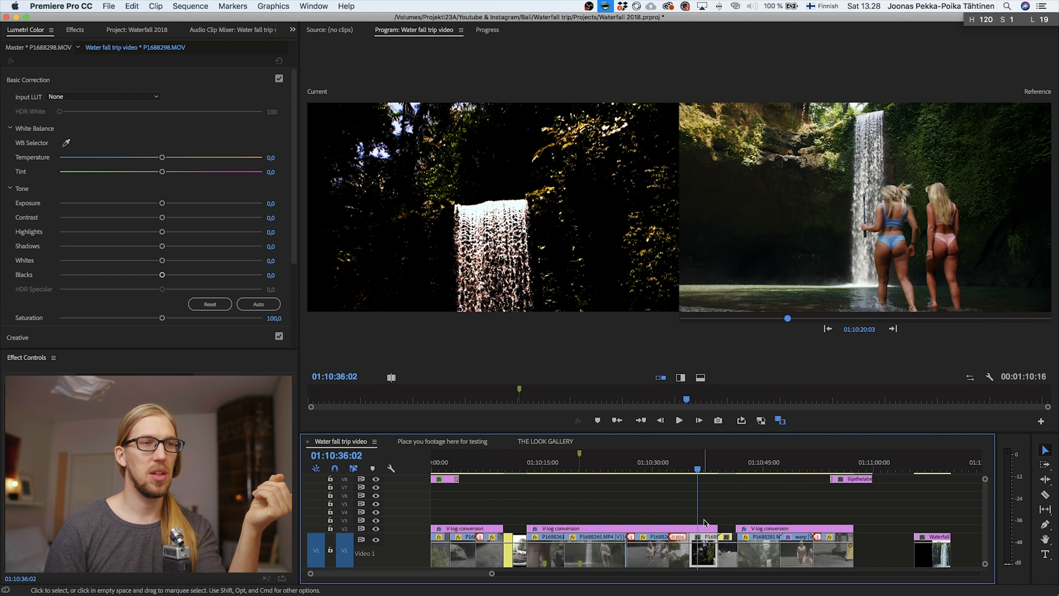
{"action": "left_click", "coordinate": [708, 462]}
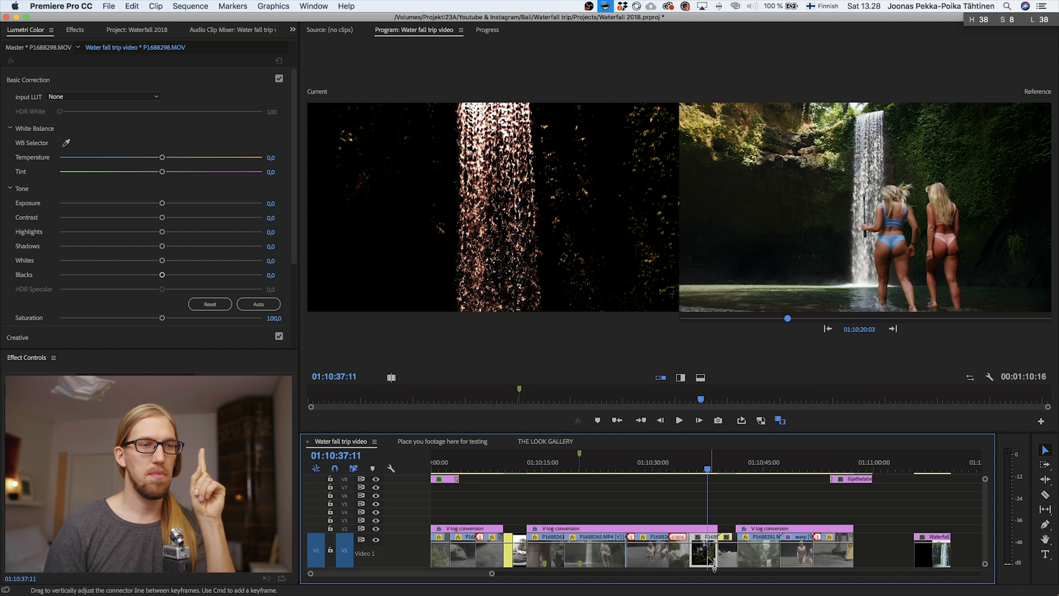
{"action": "left_click", "coordinate": [127, 97]}
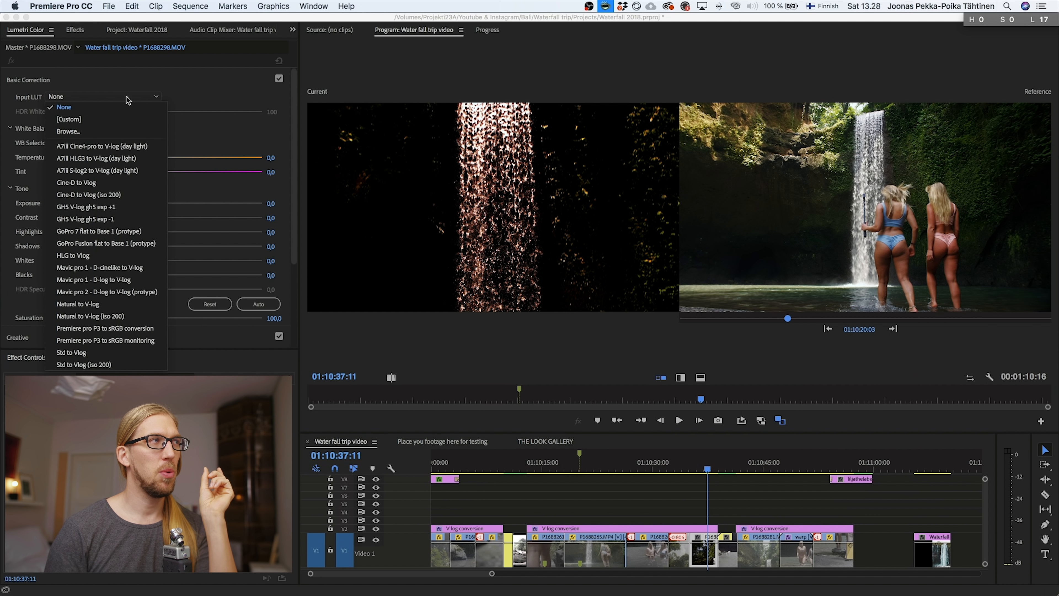
{"action": "left_click", "coordinate": [87, 195]}
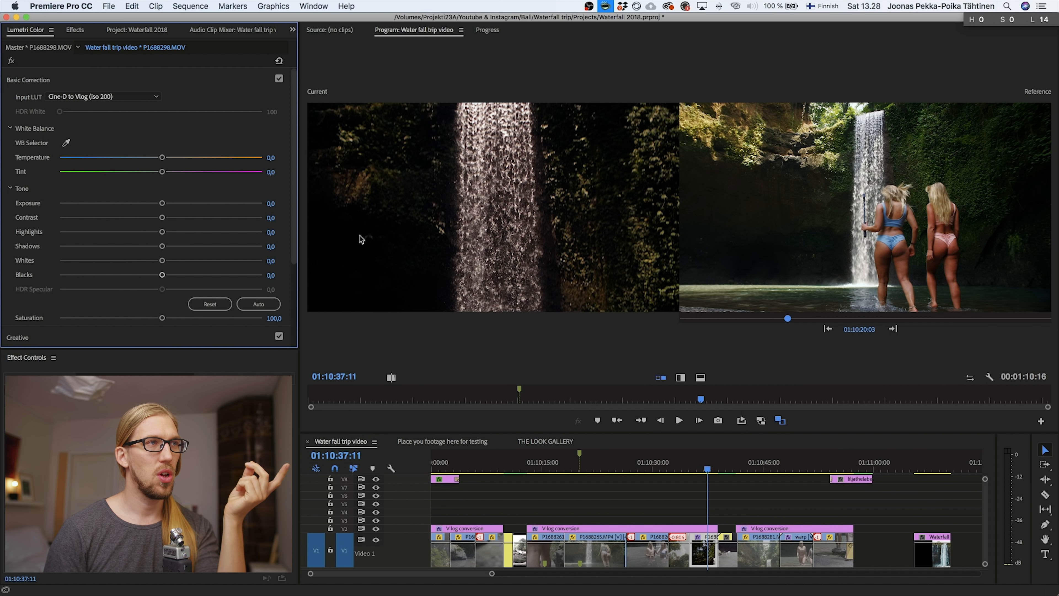
Set P1688298.MOV's Exposure to 1,0, Contrast to -19,0 and Highlights to -51,6 in Basic Correction
{"action": "left_click", "coordinate": [700, 469]}
{"action": "left_click_drag", "start_coordinate": [700, 469], "coordinate": [704, 467]}
{"action": "left_click_drag", "start_coordinate": [170, 203], "coordinate": [109, 232]}
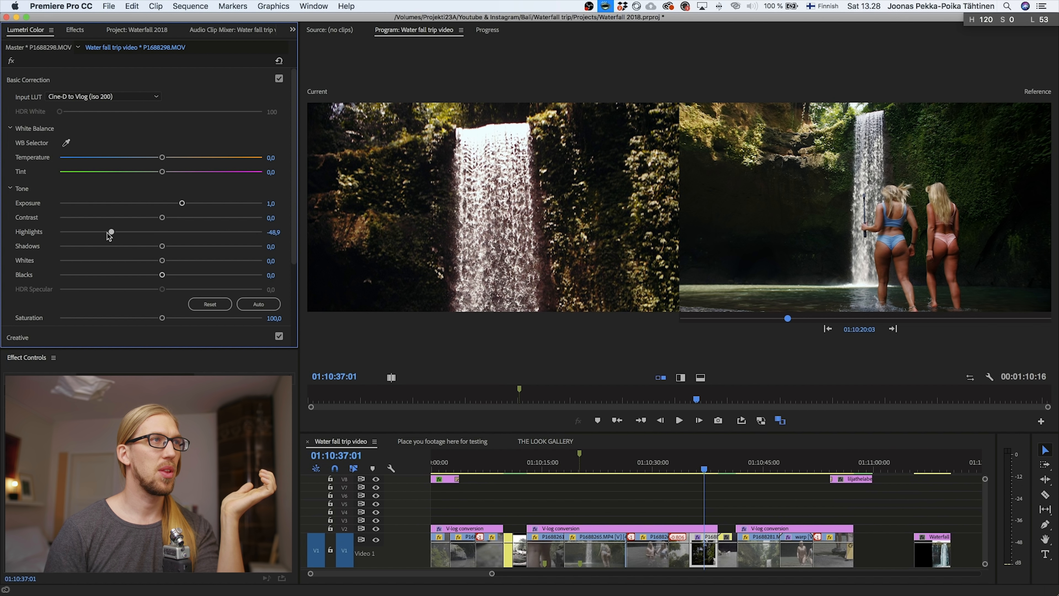
{"action": "left_click", "coordinate": [143, 217]}
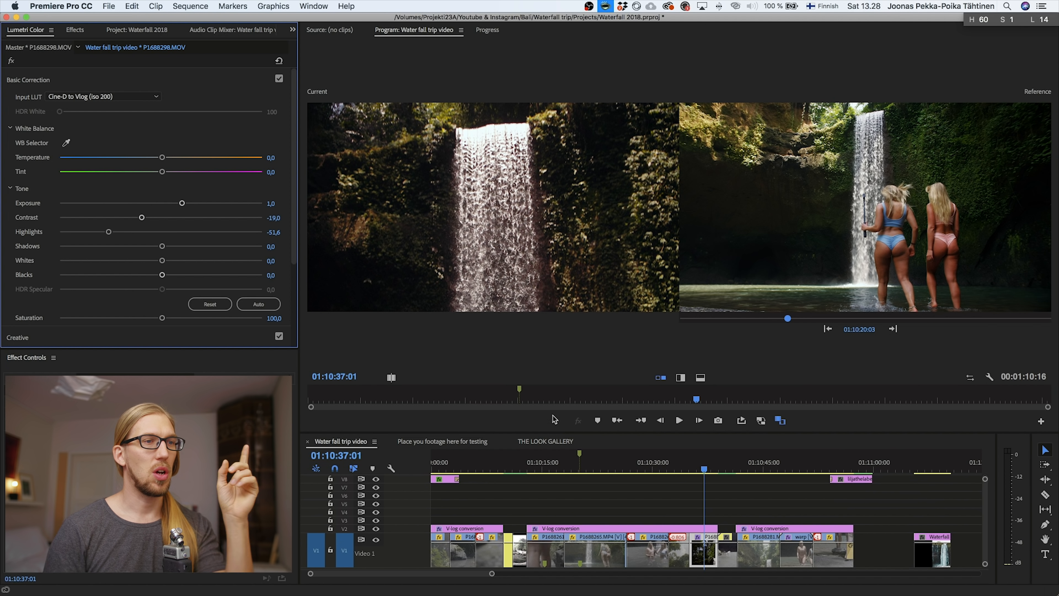
{"action": "left_click", "coordinate": [441, 464]}
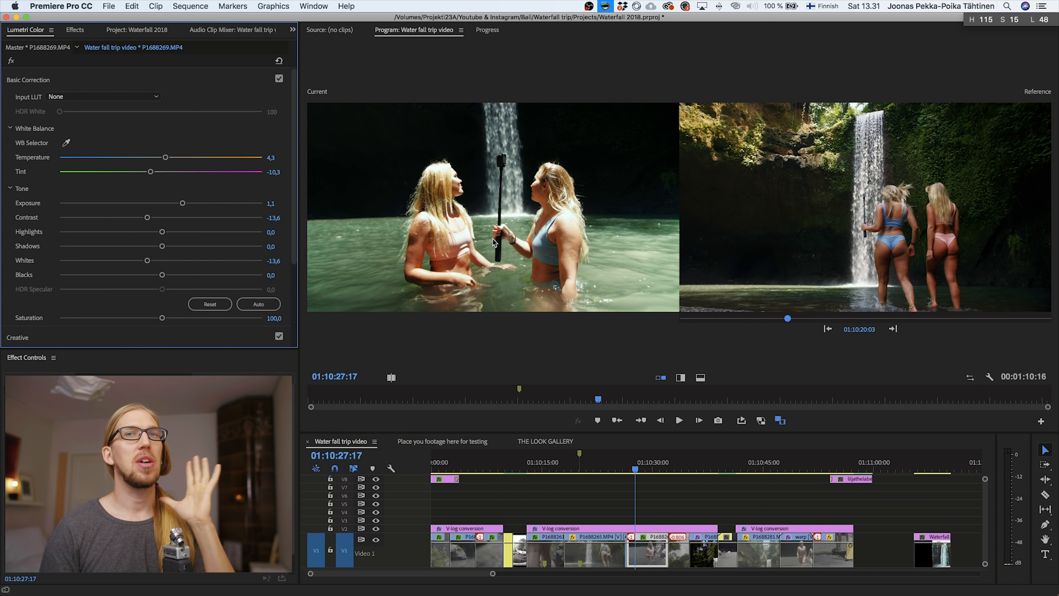
Apply the Luma Curve effect to the clip P1688269.MP4, placing it above Lumetri Color in the effect stack
{"action": "left_click", "coordinate": [74, 30]}
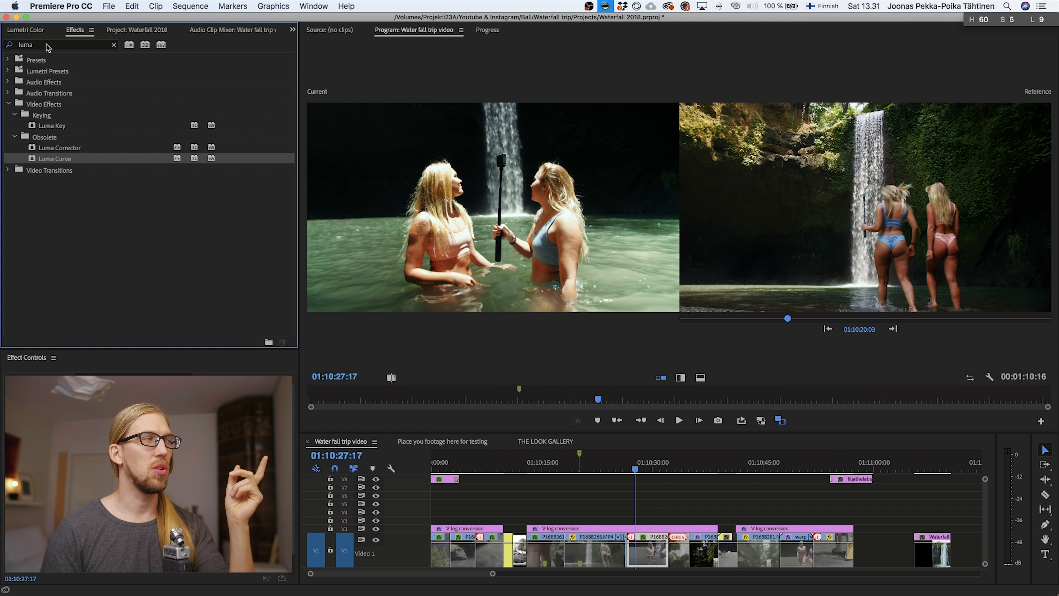
{"action": "left_click_drag", "start_coordinate": [56, 163], "coordinate": [119, 429]}
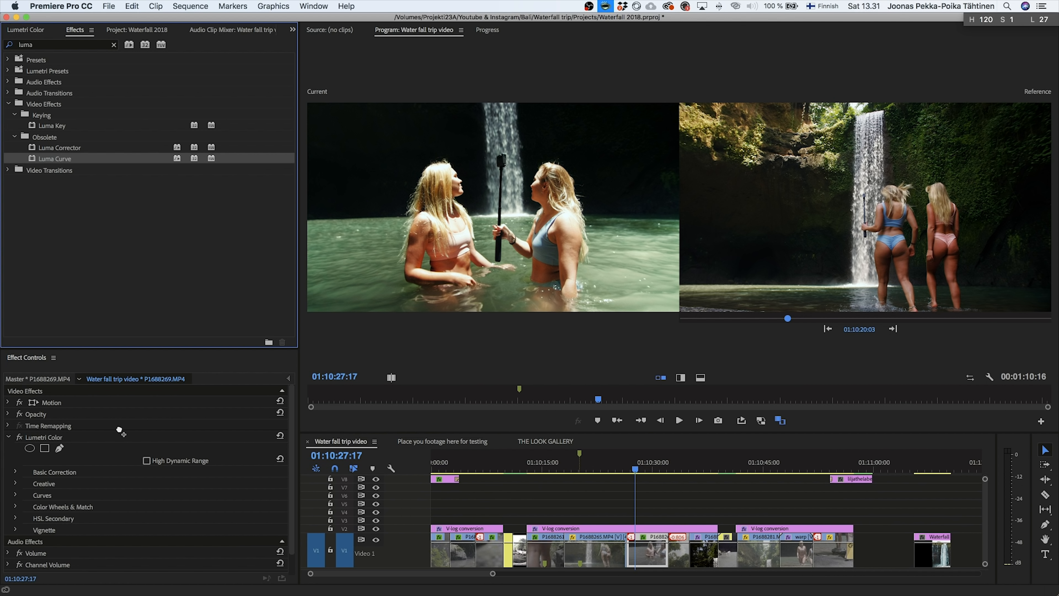
{"action": "left_click_drag", "start_coordinate": [121, 423], "coordinate": [122, 430]}
{"action": "scroll", "coordinate": [123, 431], "scroll_direction": "down", "scroll_amount": 5}
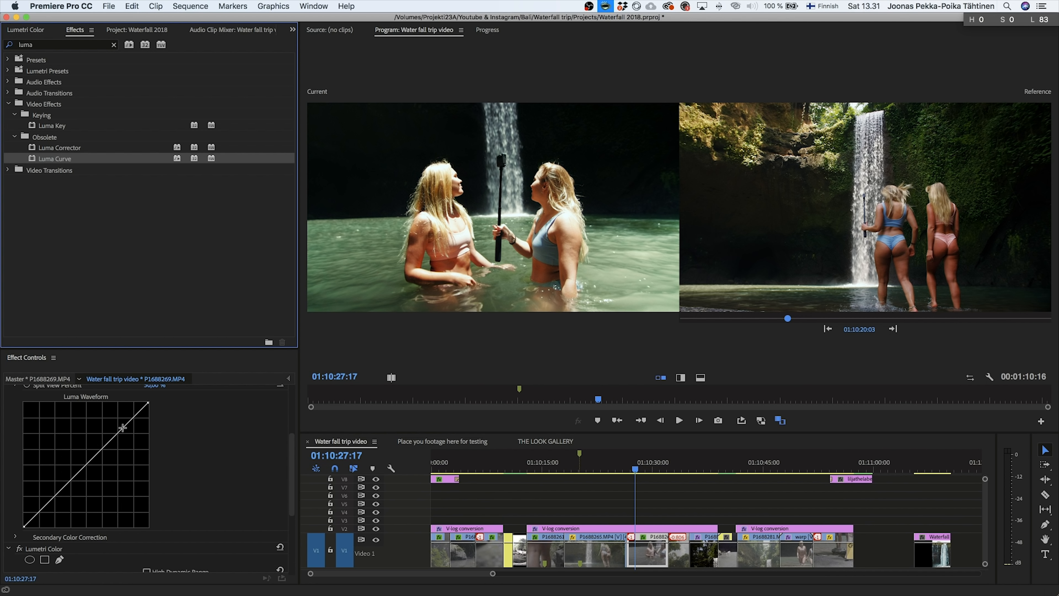
Reshape the Luma Waveform curve of P1688269.MP4 by lowering the white end and upper midtones and slightly lifting the shadows
{"action": "left_click_drag", "start_coordinate": [149, 402], "coordinate": [149, 426]}
{"action": "left_click_drag", "start_coordinate": [56, 496], "coordinate": [53, 495]}
{"action": "left_click_drag", "start_coordinate": [98, 459], "coordinate": [105, 457]}
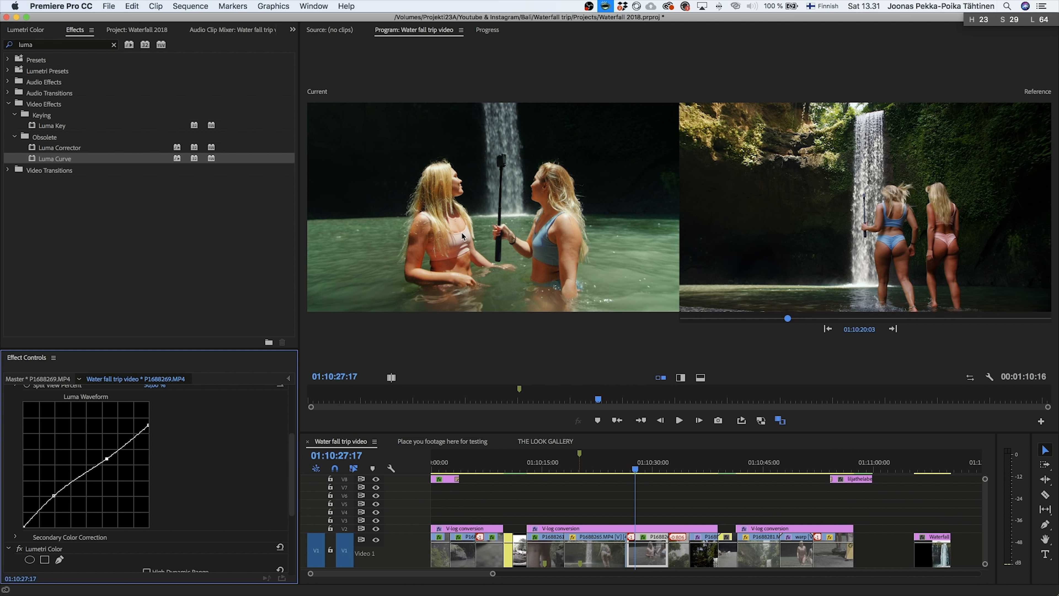
Compare P1688269.MP4 with the Luma Curve effect switched off and on, leaving it on
{"action": "scroll", "coordinate": [21, 442], "scroll_direction": "up", "scroll_amount": 1}
{"action": "scroll", "coordinate": [21, 442], "scroll_direction": "up", "scroll_amount": 8}
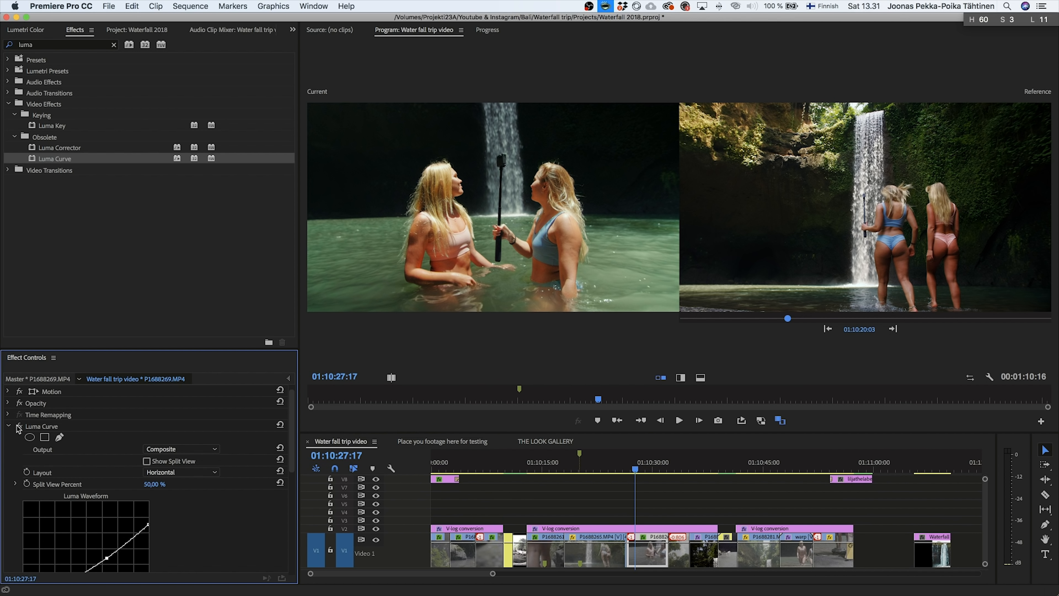
{"action": "left_click", "coordinate": [19, 426]}
{"action": "left_click", "coordinate": [20, 426]}
{"action": "left_click", "coordinate": [19, 425]}
{"action": "left_click", "coordinate": [20, 425]}
{"action": "left_click", "coordinate": [20, 426]}
{"action": "left_click", "coordinate": [21, 426]}
{"action": "left_click", "coordinate": [20, 425]}
Set P1688269.MP4's Exposure to 0,8 and Contrast to 5,4 in Basic Correction
{"action": "left_click", "coordinate": [25, 29]}
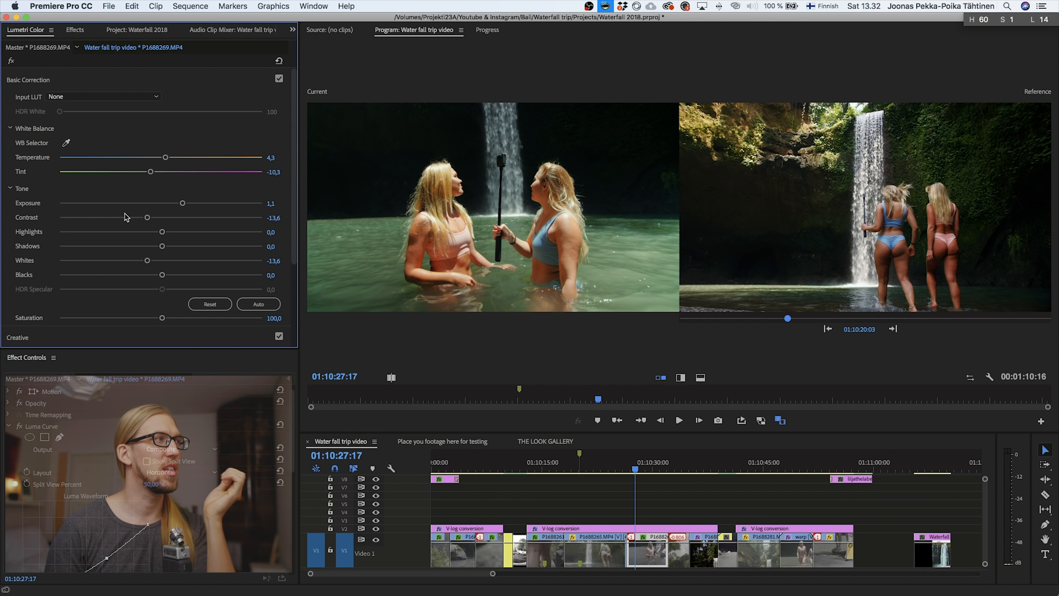
{"action": "left_click_drag", "start_coordinate": [183, 203], "coordinate": [168, 217]}
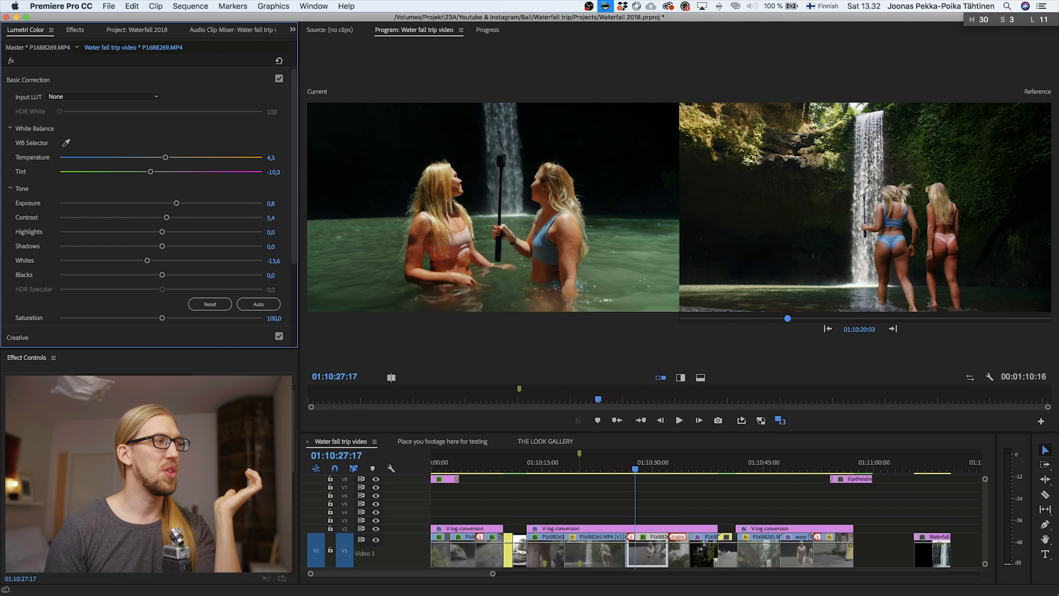
{"action": "key", "text": "shift+5"}
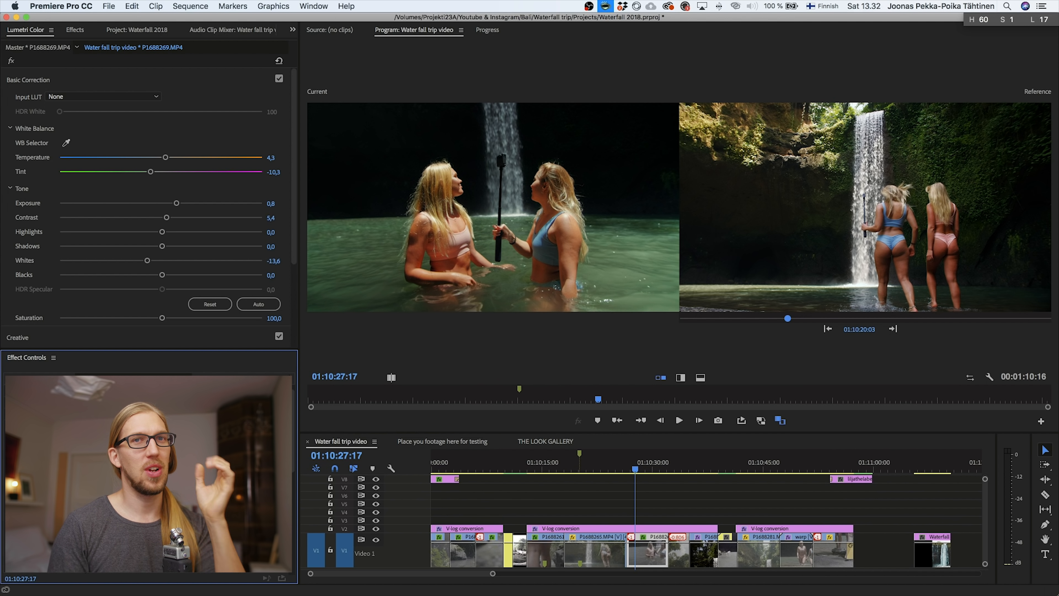
Raise the Shadows of the clip right after P1688269.MP4 in Basic Correction
{"action": "left_click", "coordinate": [677, 462]}
{"action": "left_click_drag", "start_coordinate": [162, 246], "coordinate": [183, 246]}
{"action": "key", "text": "shift+7"}
{"action": "left_click", "coordinate": [25, 29]}
Grade P1688281.MP4 with Temperature -8,2, Tint -0,5, Exposure 0,1, Contrast -5,4, Shadows 31,0 and Blacks -51,6, and play it back
{"action": "left_click", "coordinate": [703, 462]}
{"action": "left_click", "coordinate": [746, 462]}
{"action": "left_click", "coordinate": [758, 462]}
{"action": "left_click_drag", "start_coordinate": [162, 157], "coordinate": [150, 158]}
{"action": "left_click_drag", "start_coordinate": [162, 171], "coordinate": [165, 172]}
{"action": "left_click_drag", "start_coordinate": [162, 245], "coordinate": [192, 246]}
{"action": "left_click_drag", "start_coordinate": [162, 274], "coordinate": [108, 275]}
{"action": "mouse_move", "coordinate": [162, 217]}
{"action": "left_mouse_down"}
{"action": "mouse_move", "coordinate": [137, 217]}
{"action": "mouse_move", "coordinate": [155, 217]}
{"action": "left_mouse_up"}
{"action": "left_click_drag", "start_coordinate": [166, 171], "coordinate": [160, 172]}
{"action": "key", "text": "space"}
{"action": "key", "text": "space"}
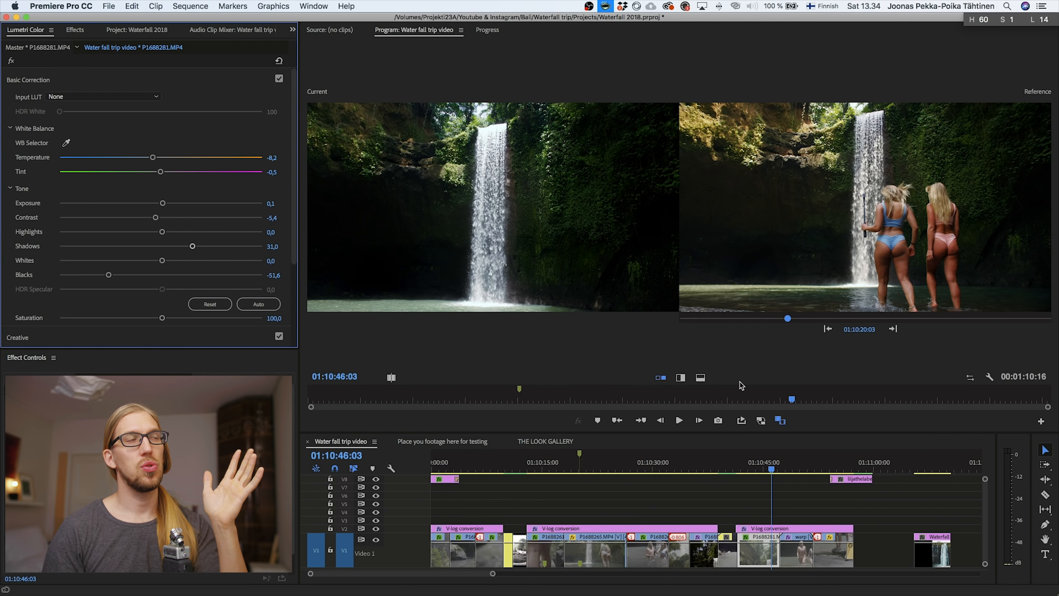
Turn on keyframing for Temperature, Tint, Exposure, Contrast, Highlights and Shadows of P1688281.MP4 at 01:10:41:21
{"action": "left_click_drag", "start_coordinate": [747, 473], "coordinate": [741, 471]}
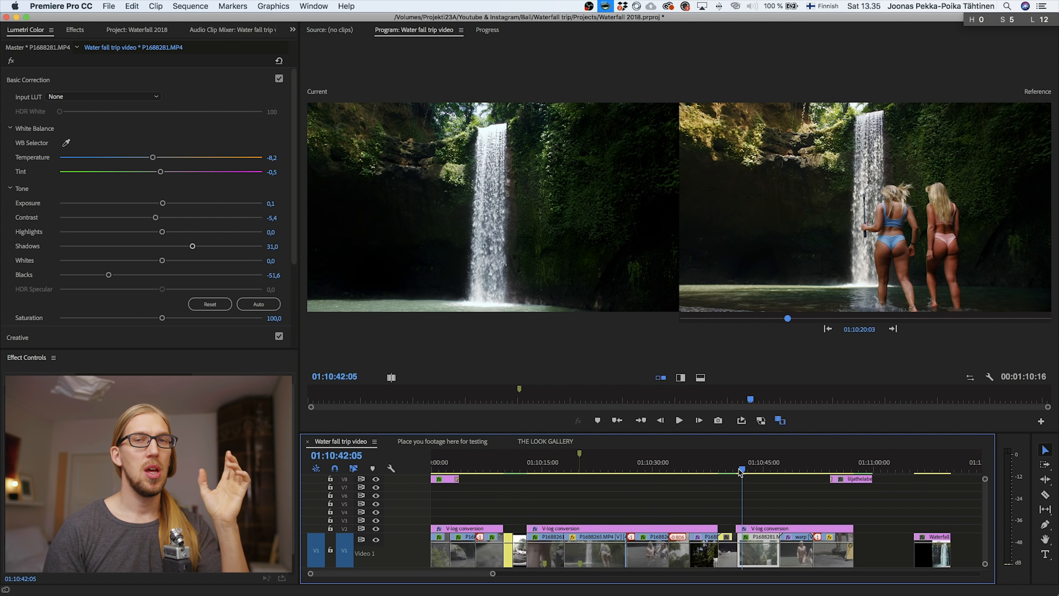
{"action": "left_click_drag", "start_coordinate": [738, 470], "coordinate": [740, 470]}
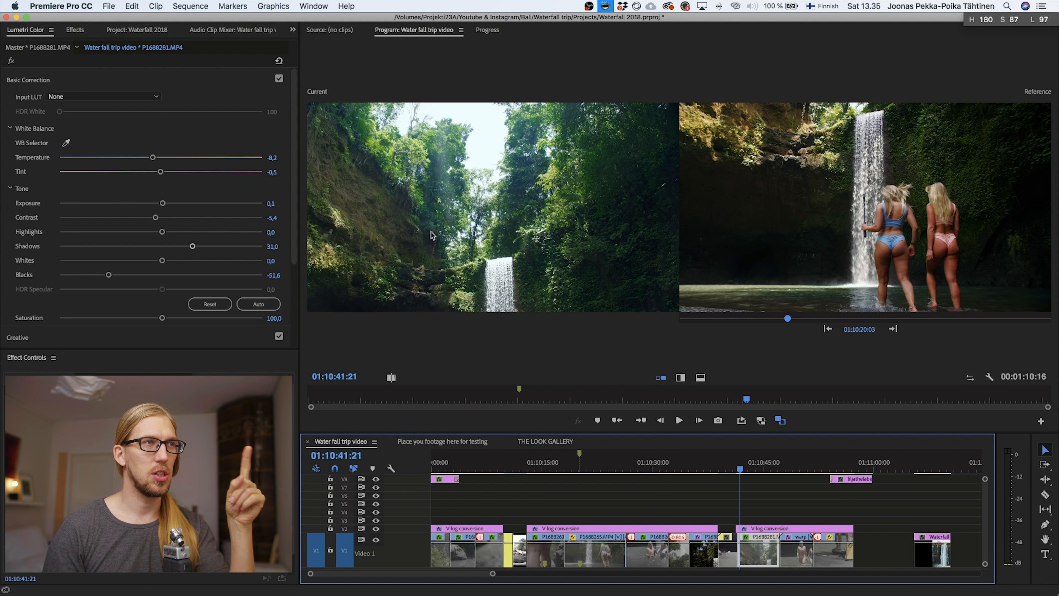
{"action": "left_click", "coordinate": [17, 473]}
{"action": "scroll", "coordinate": [16, 474], "scroll_direction": "down", "scroll_amount": 2}
{"action": "scroll", "coordinate": [16, 473], "scroll_direction": "down", "scroll_amount": 2}
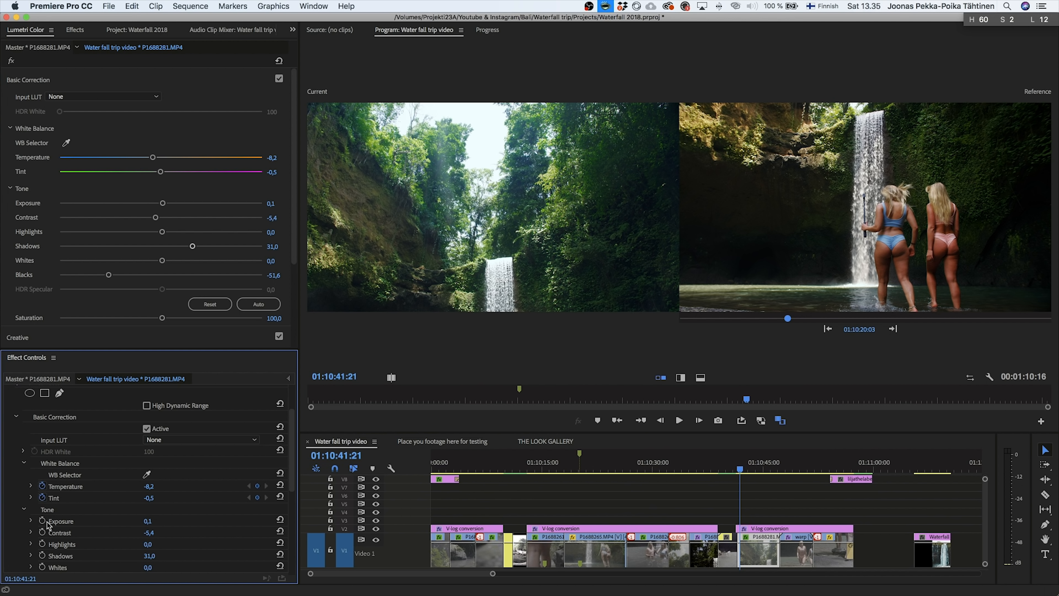
{"action": "left_click", "coordinate": [43, 533]}
{"action": "left_click", "coordinate": [42, 555]}
{"action": "scroll", "coordinate": [43, 556], "scroll_direction": "down", "scroll_amount": 3}
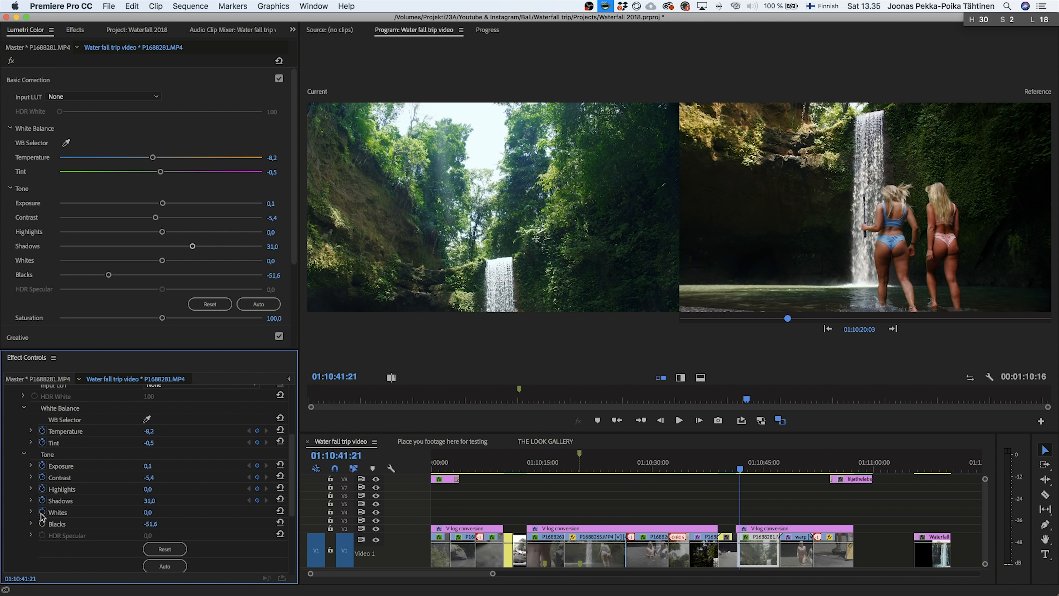
Set P1688281.MP4's Temperature to -9,2, Tint to 4,3, Exposure to -0,1 and Contrast to 0,5 at 01:10:41:21
{"action": "scroll", "coordinate": [129, 513], "scroll_direction": "up", "scroll_amount": 3}
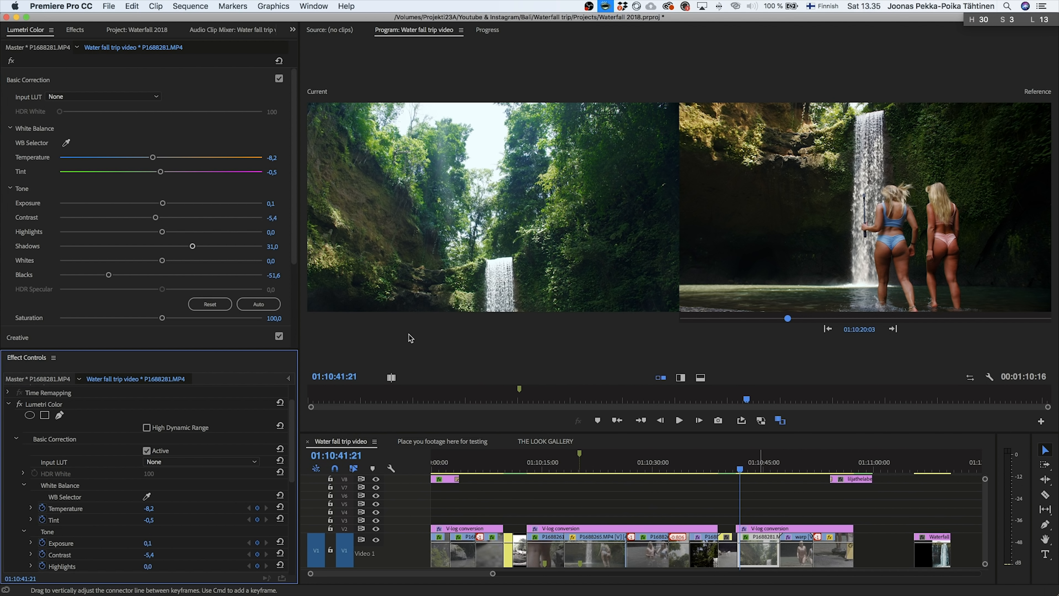
{"action": "left_click_drag", "start_coordinate": [160, 175], "coordinate": [163, 173]}
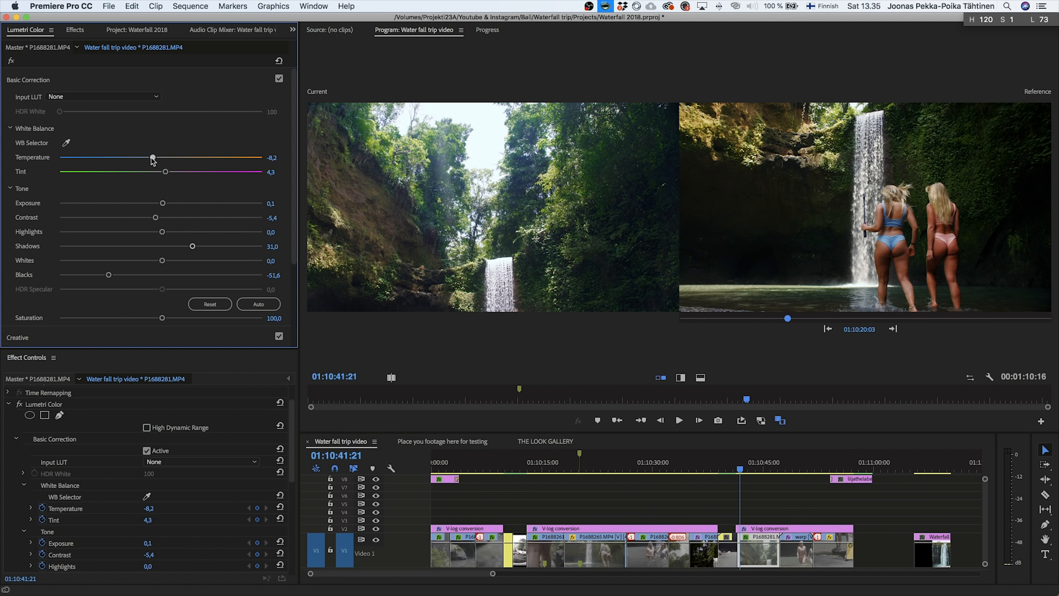
{"action": "left_click_drag", "start_coordinate": [163, 203], "coordinate": [162, 220]}
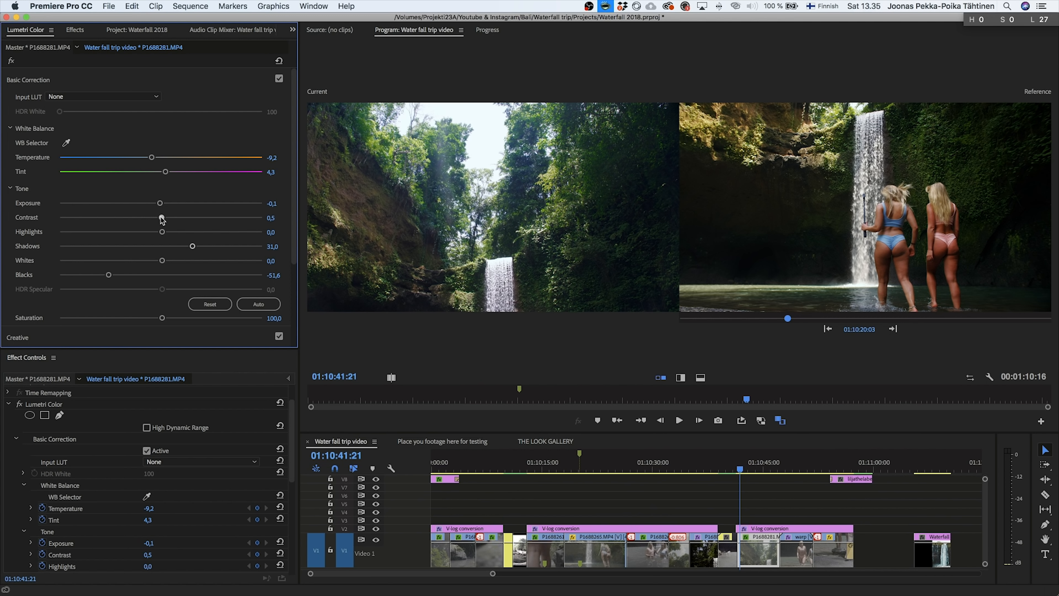
Keyframe P1688281.MP4 at 01:10:46:01 with Temperature -3,3, Tint 0,5, Exposure 0,2, Contrast -9,2 and Highlights 4,3
{"action": "left_click", "coordinate": [773, 469]}
{"action": "left_click_drag", "start_coordinate": [771, 466], "coordinate": [769, 466]}
{"action": "left_click", "coordinate": [160, 171]}
{"action": "left_click", "coordinate": [160, 157]}
{"action": "left_click_drag", "start_coordinate": [159, 157], "coordinate": [157, 157]}
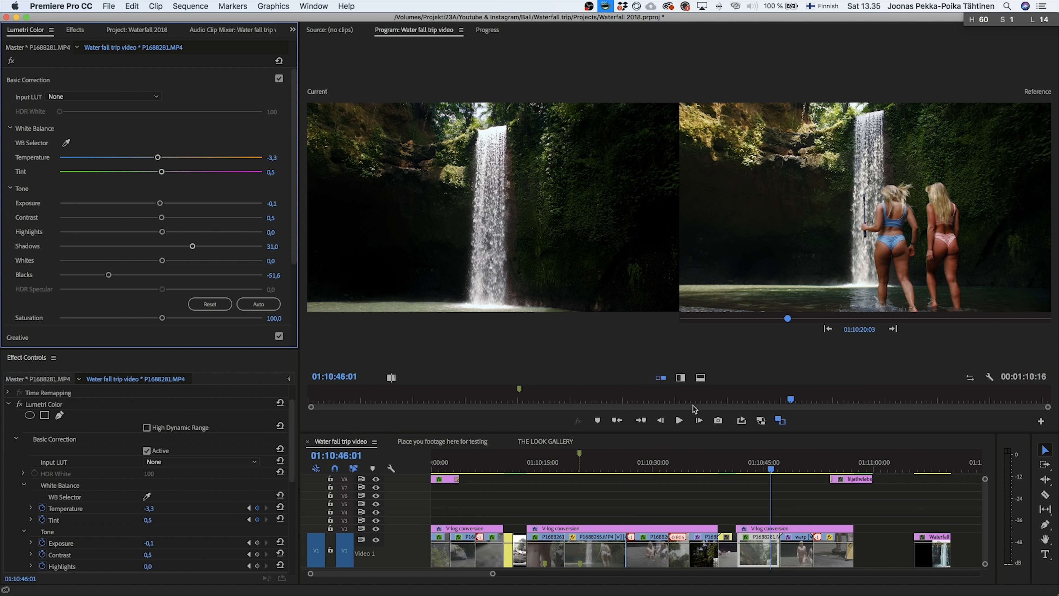
{"action": "mouse_move", "coordinate": [161, 217]}
{"action": "left_mouse_down"}
{"action": "mouse_move", "coordinate": [151, 217]}
{"action": "mouse_move", "coordinate": [166, 203]}
{"action": "mouse_move", "coordinate": [165, 232]}
{"action": "left_mouse_up"}
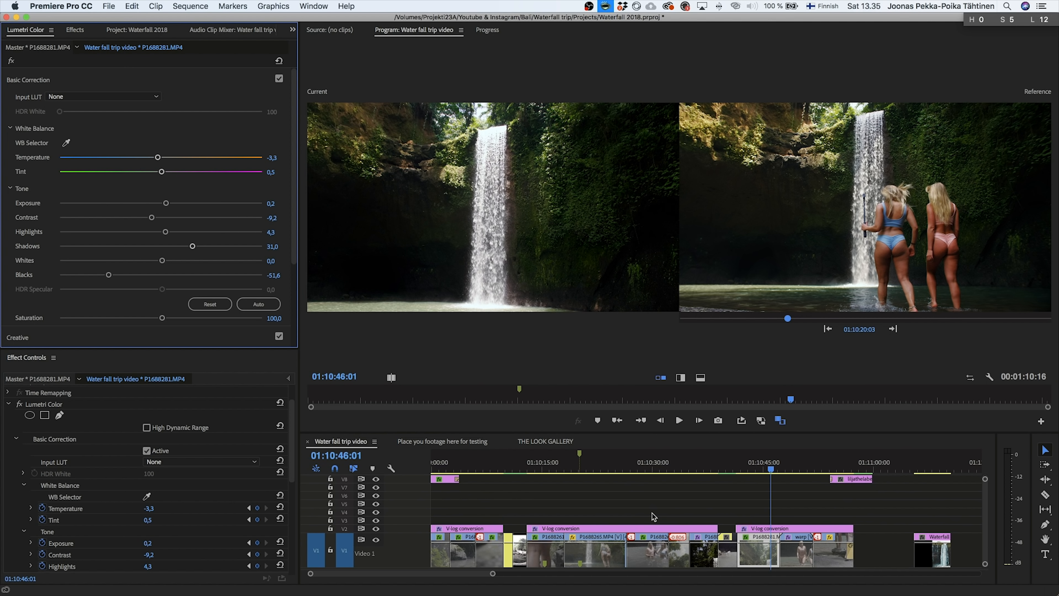
Check the keyframed grade of P1688281.MP4 near its start and end and review its Lumetri Color settings
{"action": "left_click", "coordinate": [741, 471]}
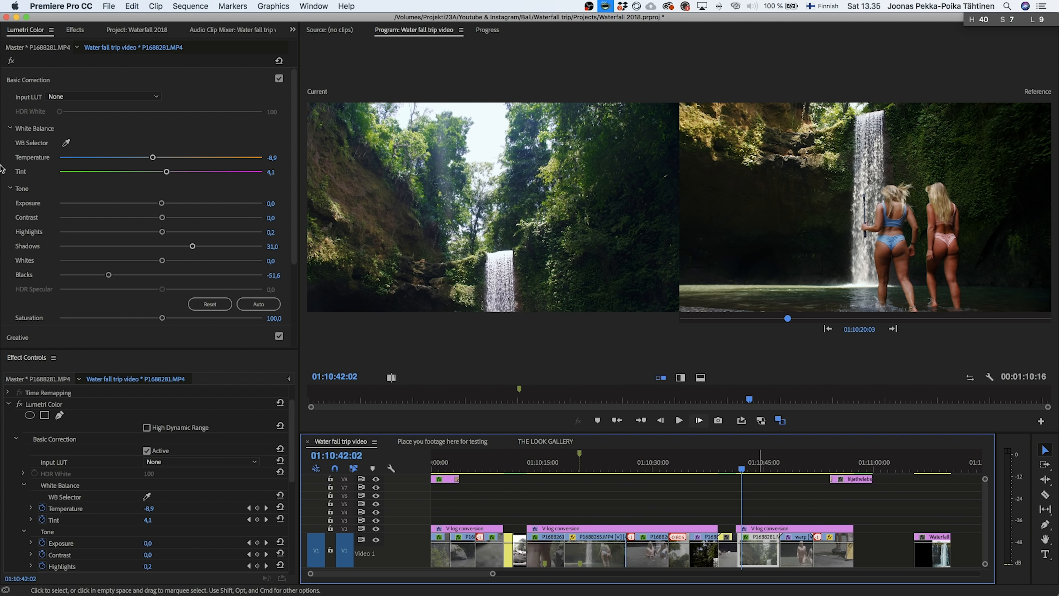
{"action": "left_click", "coordinate": [772, 470]}
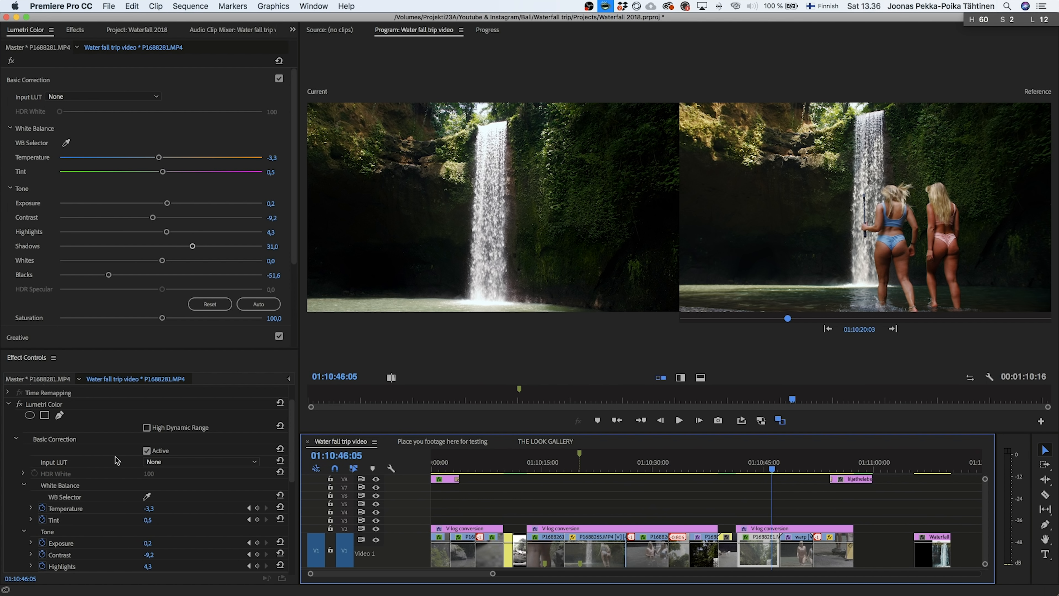
{"action": "scroll", "coordinate": [104, 471], "scroll_direction": "down", "scroll_amount": 5}
{"action": "scroll", "coordinate": [59, 499], "scroll_direction": "up", "scroll_amount": 8}
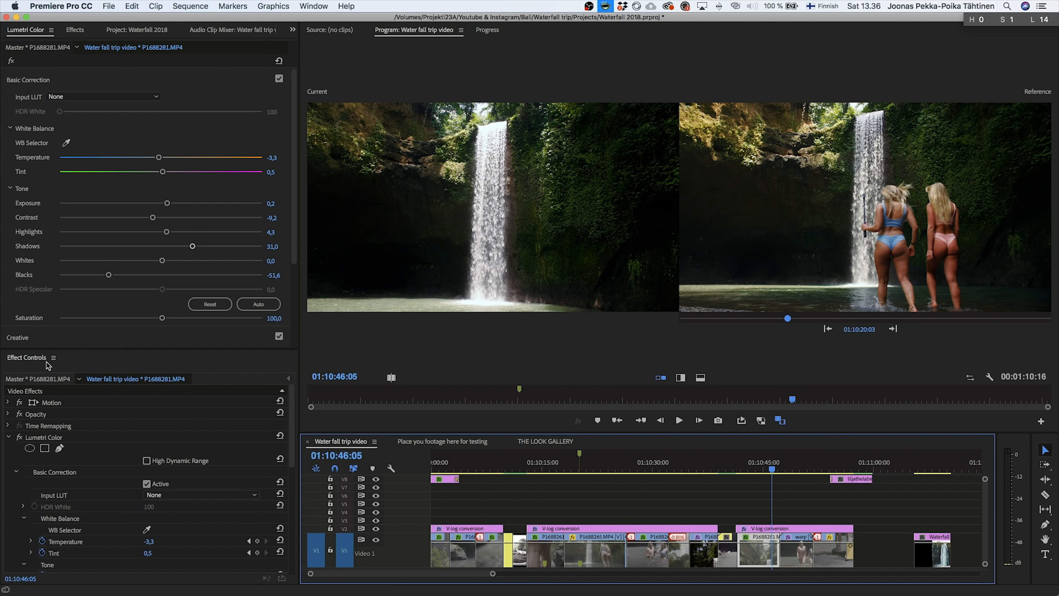
{"action": "scroll", "coordinate": [101, 490], "scroll_direction": "down", "scroll_amount": 7}
{"action": "scroll", "coordinate": [102, 491], "scroll_direction": "up", "scroll_amount": 7}
Go to the warp clip at 01:10:49:16 and compare its picture with and without the last Luma Curve change
{"action": "left_click", "coordinate": [789, 468]}
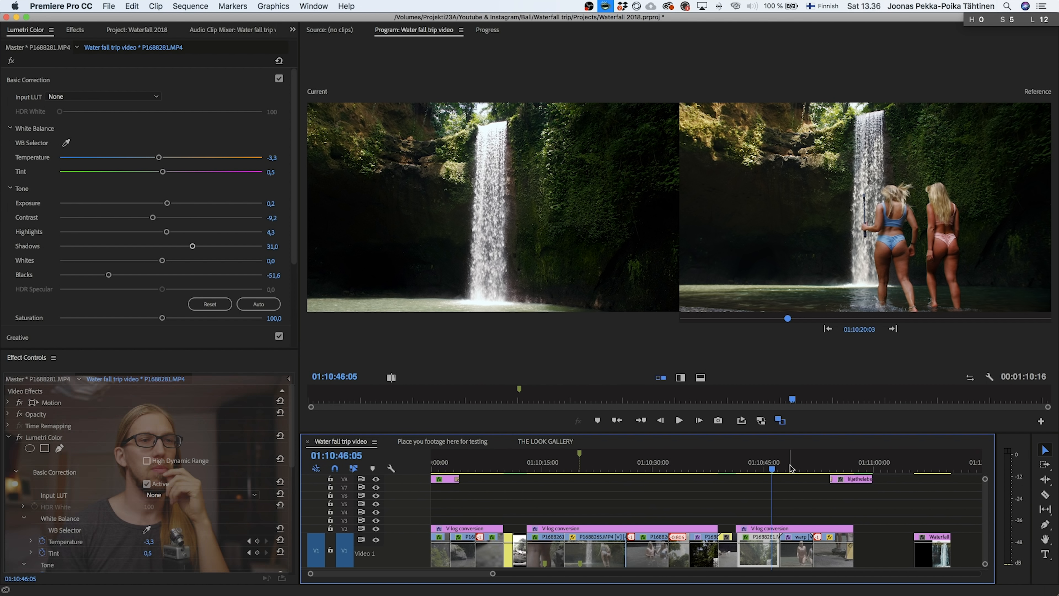
{"action": "left_click_drag", "start_coordinate": [790, 469], "coordinate": [797, 469]}
{"action": "key", "text": "shift+7"}
{"action": "key", "text": "shift+5"}
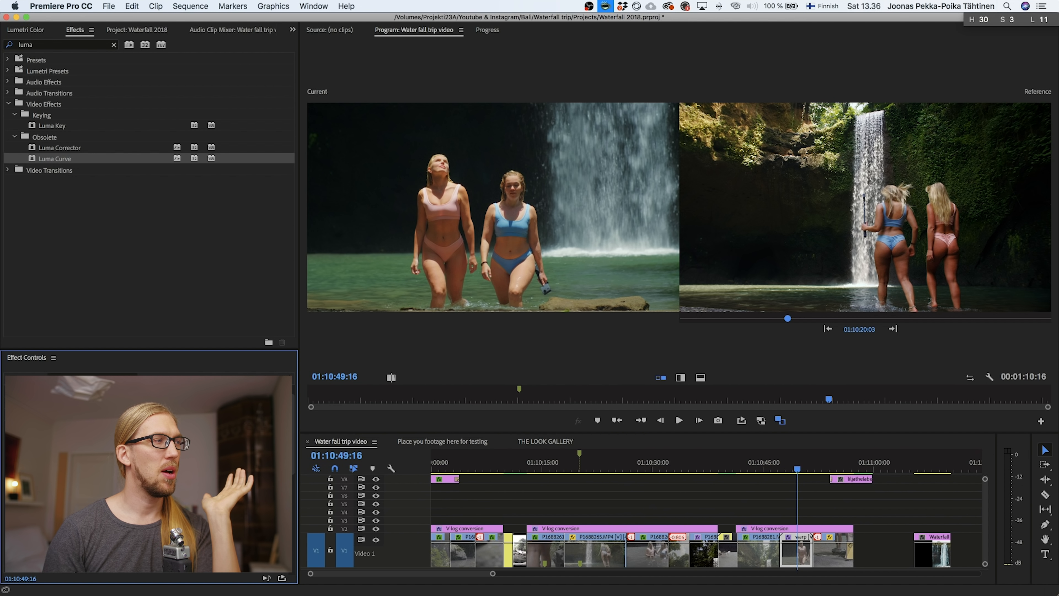
{"action": "key", "text": "super+z"}
{"action": "key", "text": "super+shift+z"}
{"action": "key", "text": "super+z"}
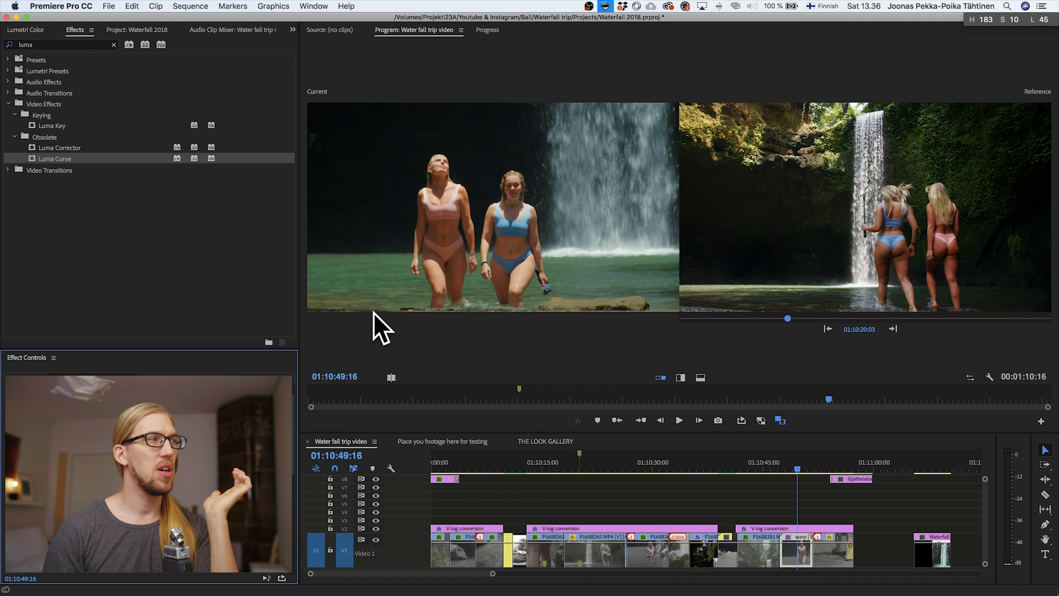
{"action": "key", "text": "super+shift+z"}
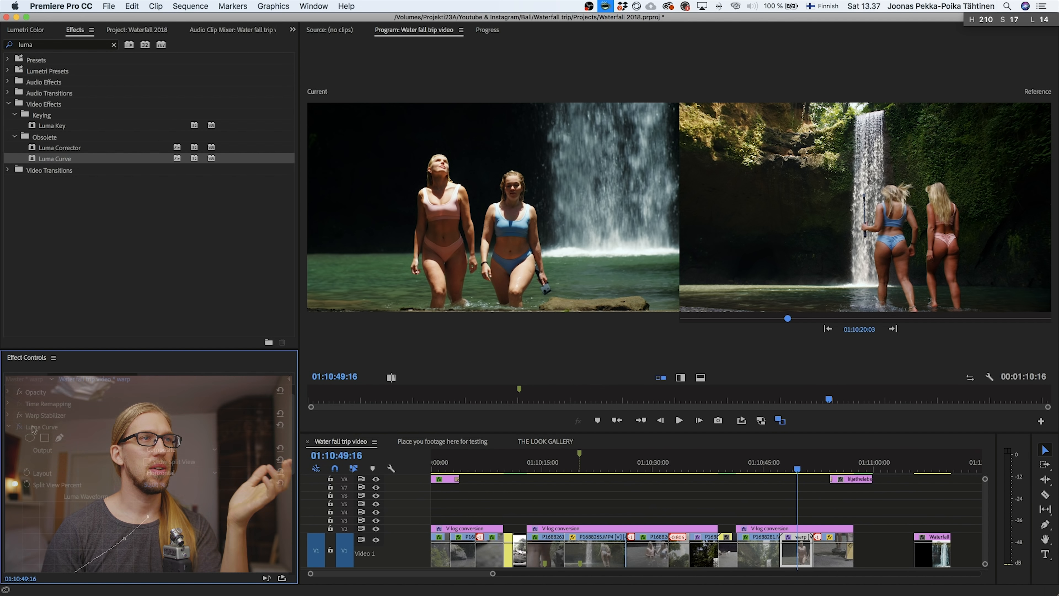
{"action": "key", "text": "super+z"}
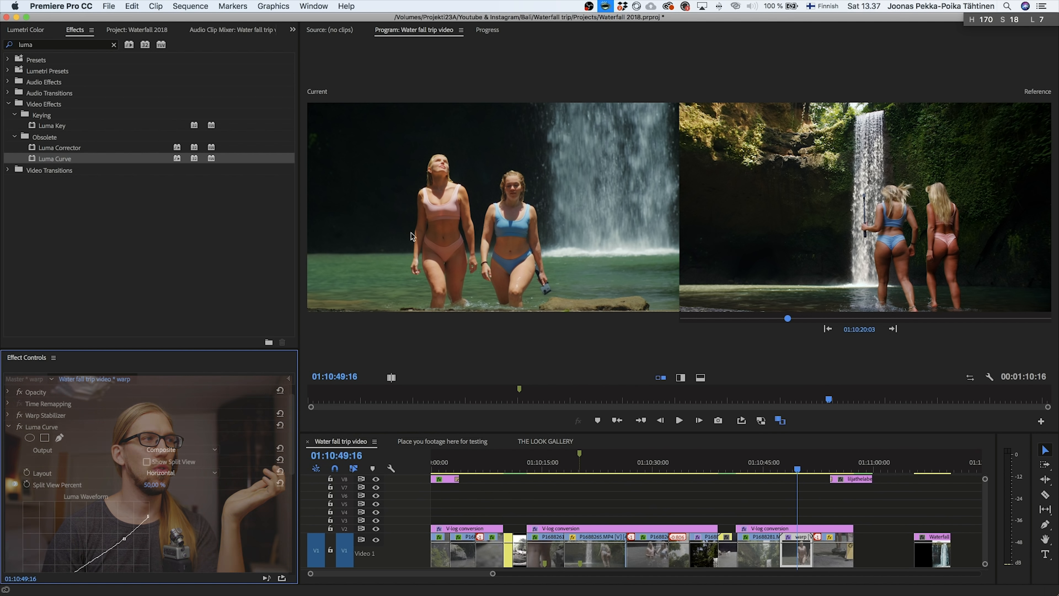
Add an elliptical mask to the warp clip's Luma Curve effect and leave Comparison View
{"action": "left_click", "coordinate": [30, 438]}
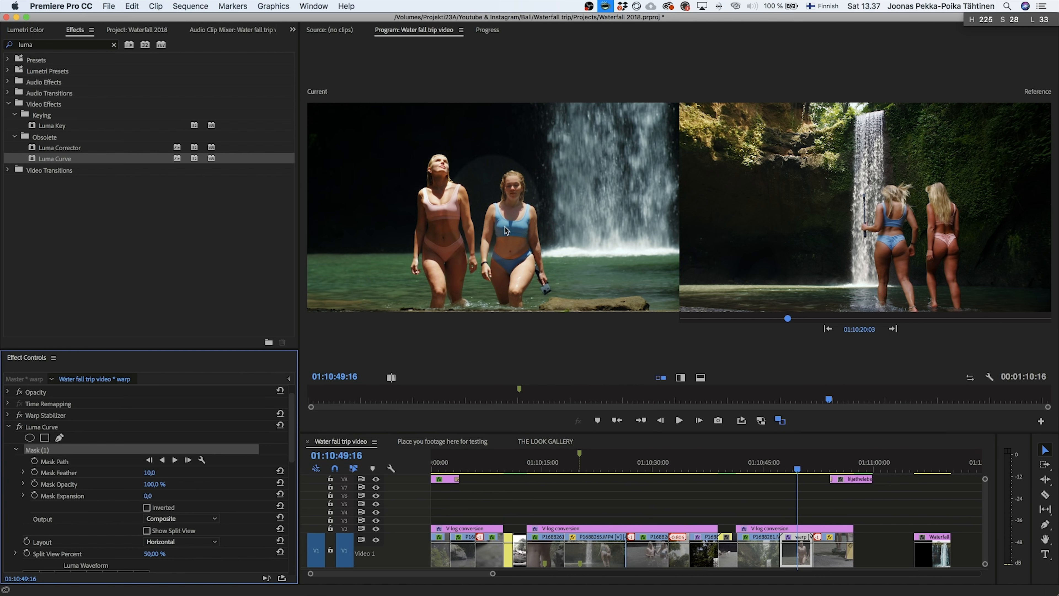
{"action": "left_click", "coordinate": [779, 420]}
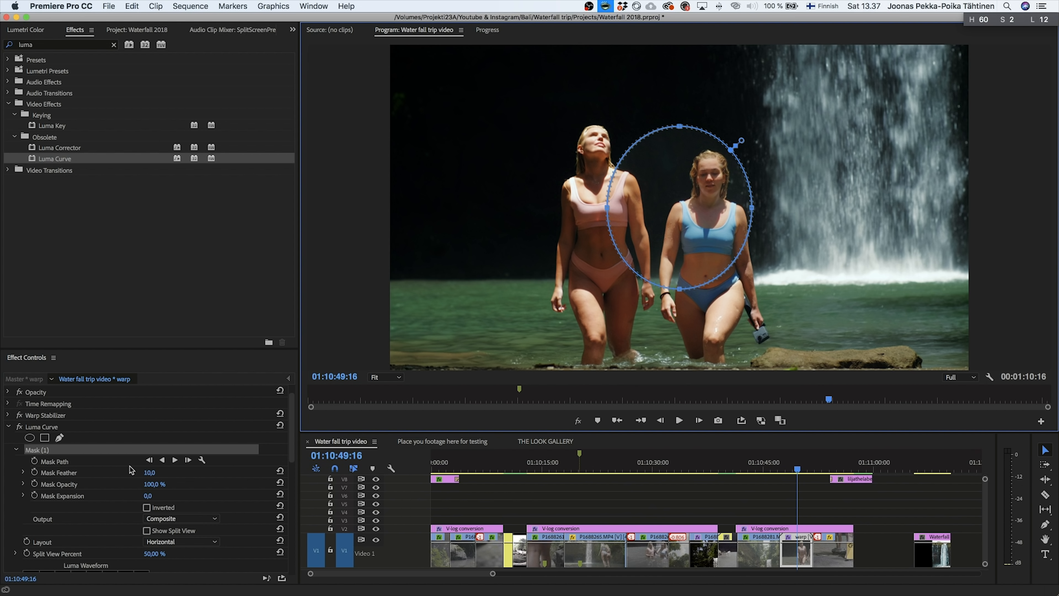
Enlarge the Luma Curve mask to a near circle around both women and set its Mask Feather to 150,0
{"action": "left_click_drag", "start_coordinate": [680, 126], "coordinate": [679, 95]}
{"action": "left_click_drag", "start_coordinate": [680, 291], "coordinate": [686, 381]}
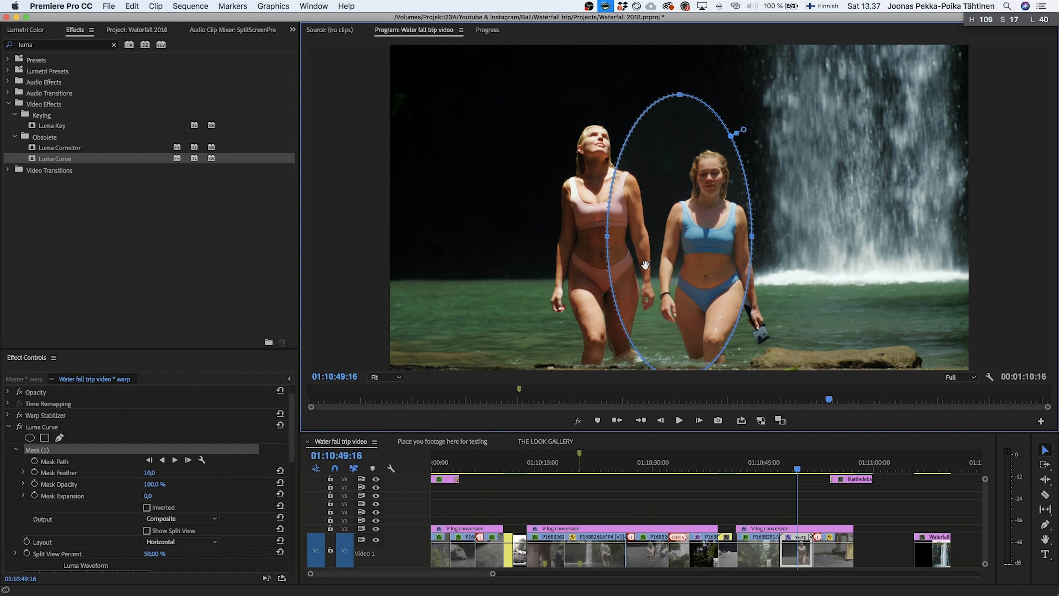
{"action": "left_click_drag", "start_coordinate": [601, 234], "coordinate": [512, 236]}
{"action": "left_click_drag", "start_coordinate": [748, 234], "coordinate": [789, 237]}
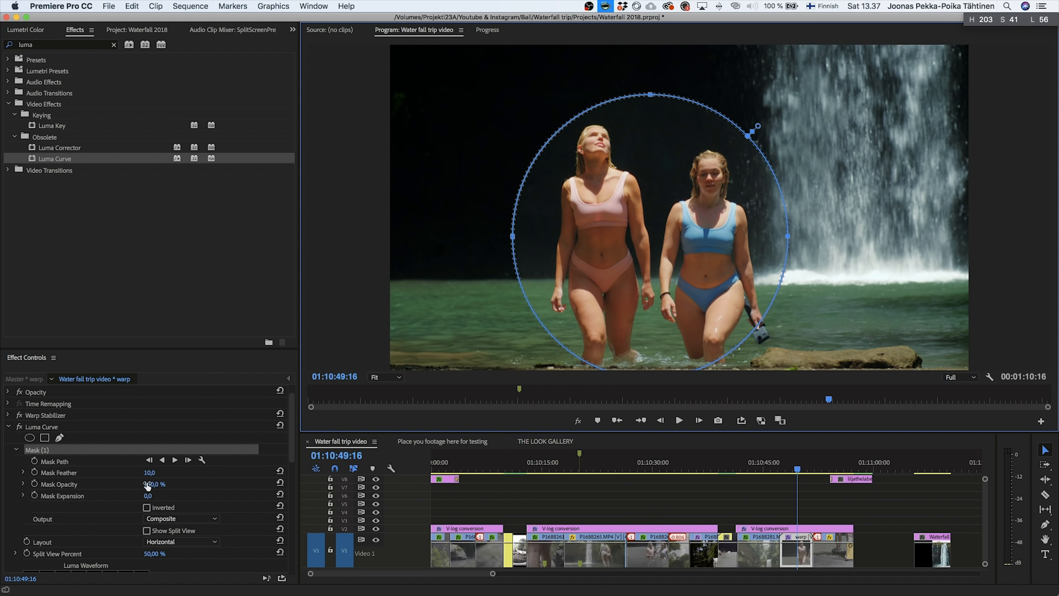
{"action": "left_click_drag", "start_coordinate": [150, 472], "coordinate": [208, 473]}
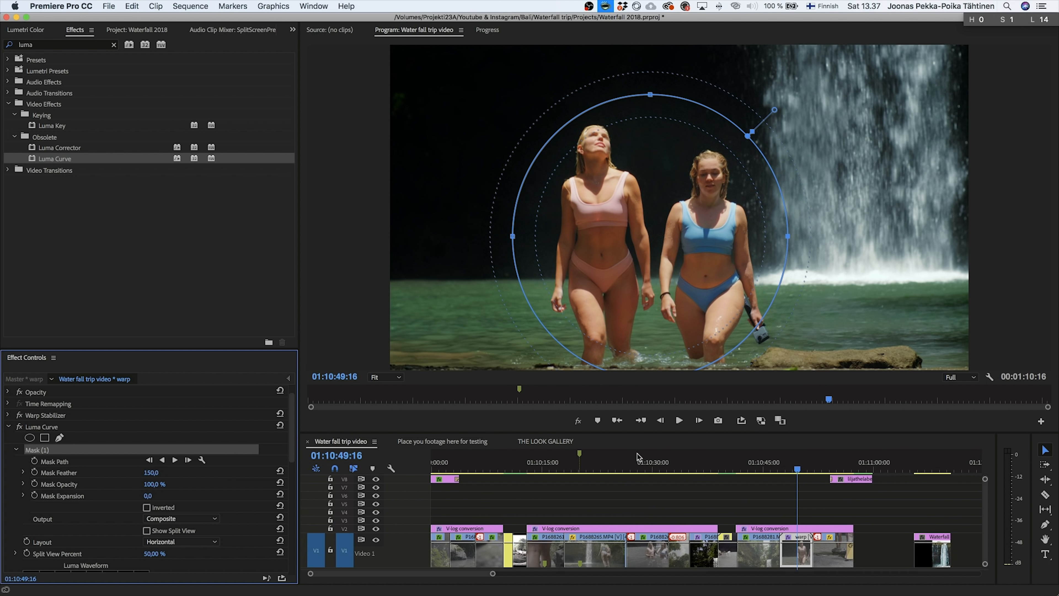
Compare the warp clip with the masked Luma Curve effect switched off and on
{"action": "left_click", "coordinate": [31, 426]}
{"action": "left_click", "coordinate": [19, 426]}
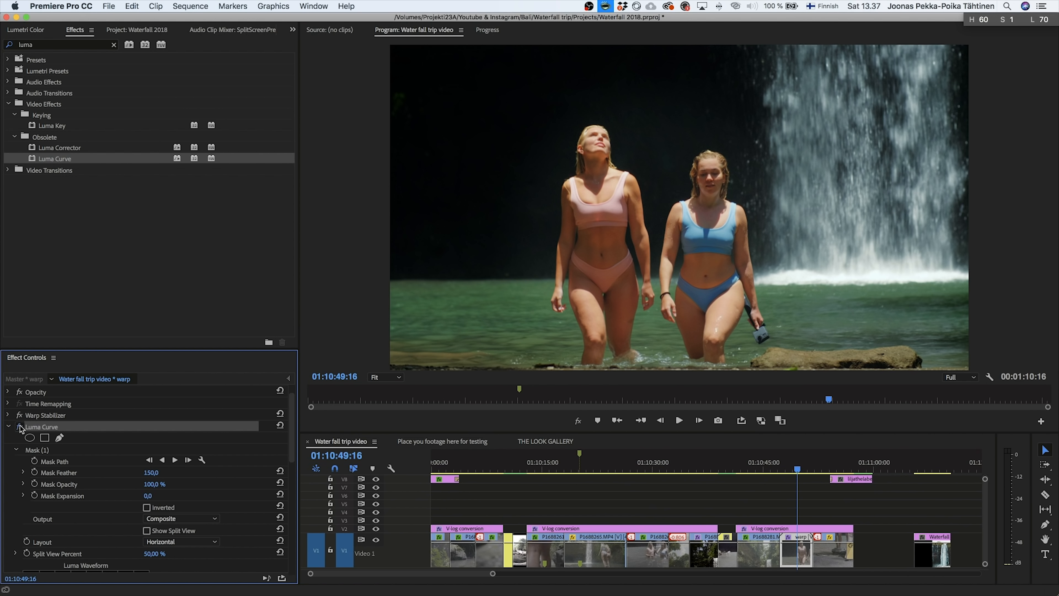
{"action": "left_click", "coordinate": [19, 426]}
{"action": "left_click", "coordinate": [20, 426]}
{"action": "left_click", "coordinate": [19, 426]}
Save the project and turn on Mask Path keyframing for the Luma Curve mask at 01:10:49:16
{"action": "key", "text": "super+s"}
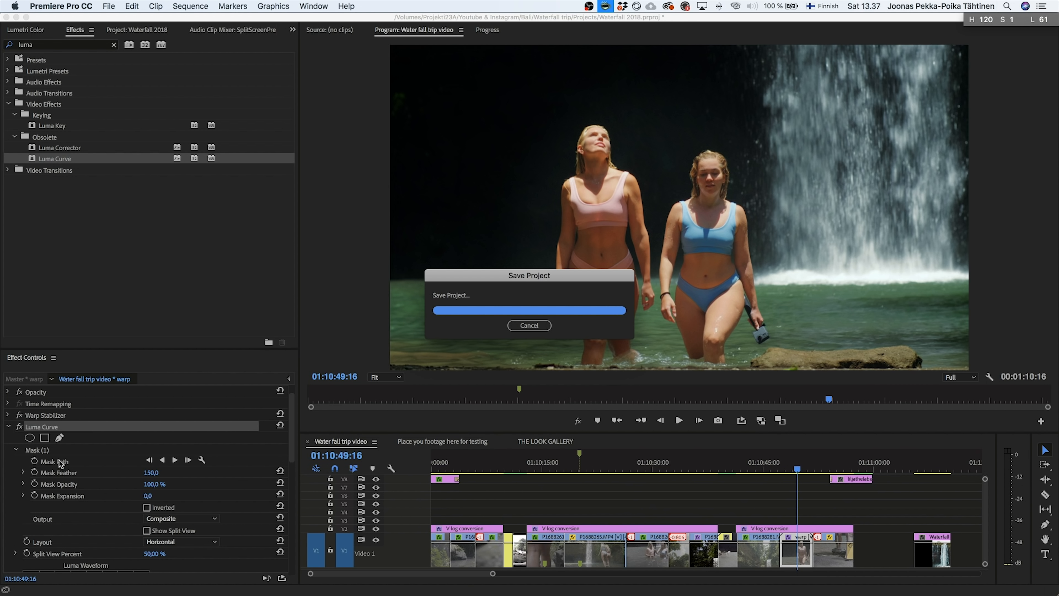
{"action": "left_click", "coordinate": [59, 461]}
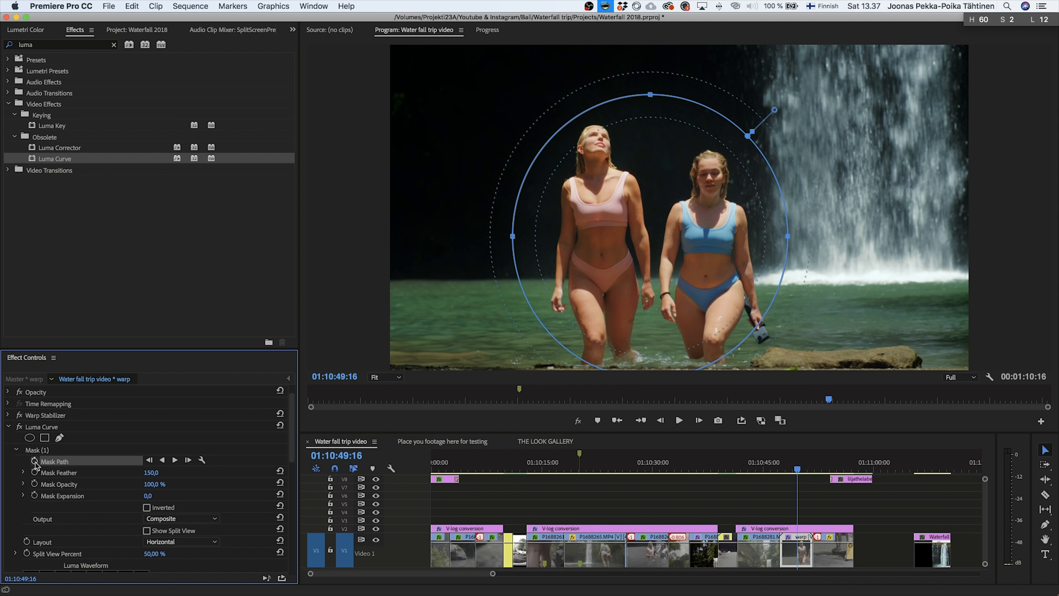
{"action": "left_click", "coordinate": [35, 461]}
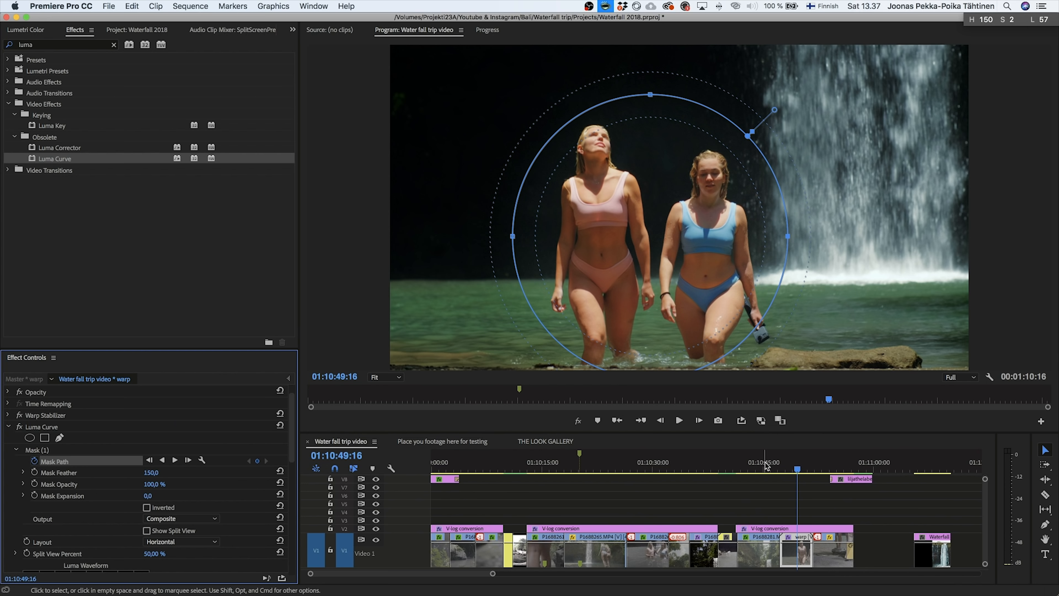
Keyframe the Luma Curve mask to follow the women, shifting it slightly down-right at 01:10:47:24 and slightly up at 01:10:50:21
{"action": "left_click", "coordinate": [785, 464]}
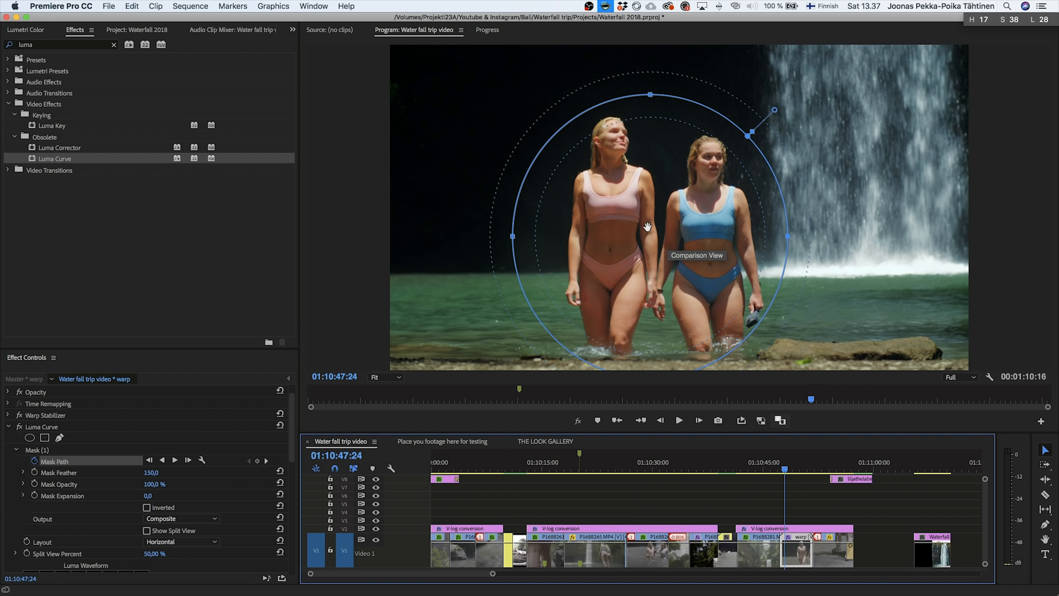
{"action": "left_click_drag", "start_coordinate": [647, 227], "coordinate": [653, 232]}
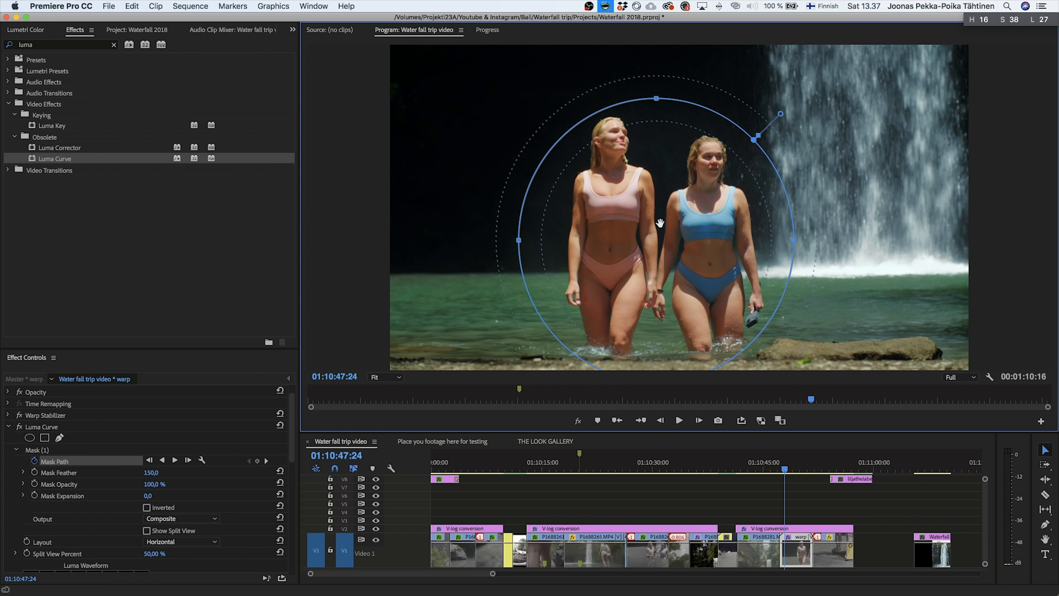
{"action": "left_click", "coordinate": [807, 474]}
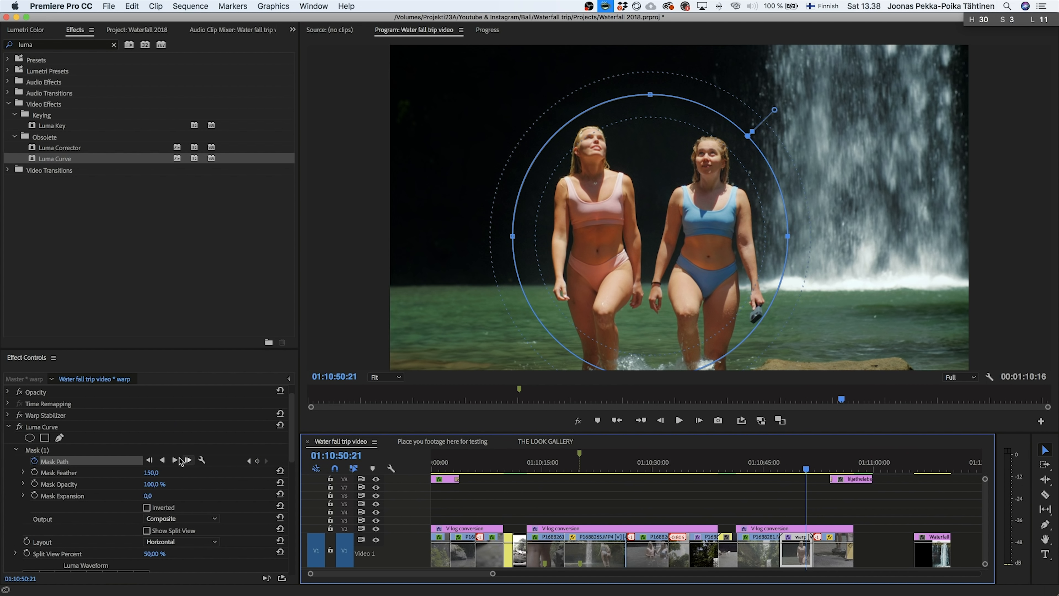
{"action": "left_click_drag", "start_coordinate": [677, 247], "coordinate": [676, 241]}
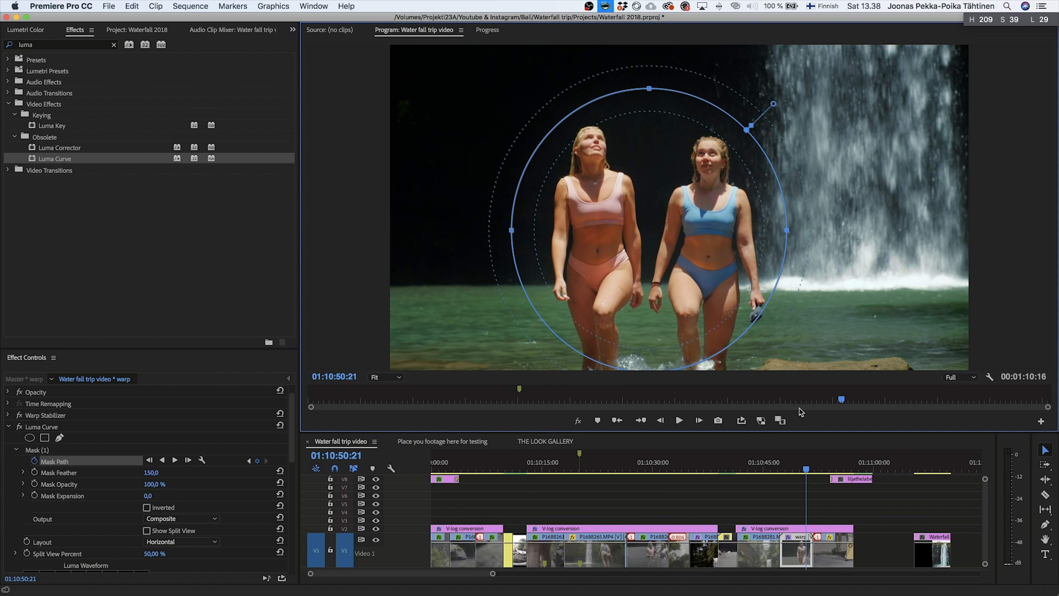
Compare the walking-feet clip P1688278.MP4 with the reference frame in Comparison View
{"action": "left_click", "coordinate": [824, 463]}
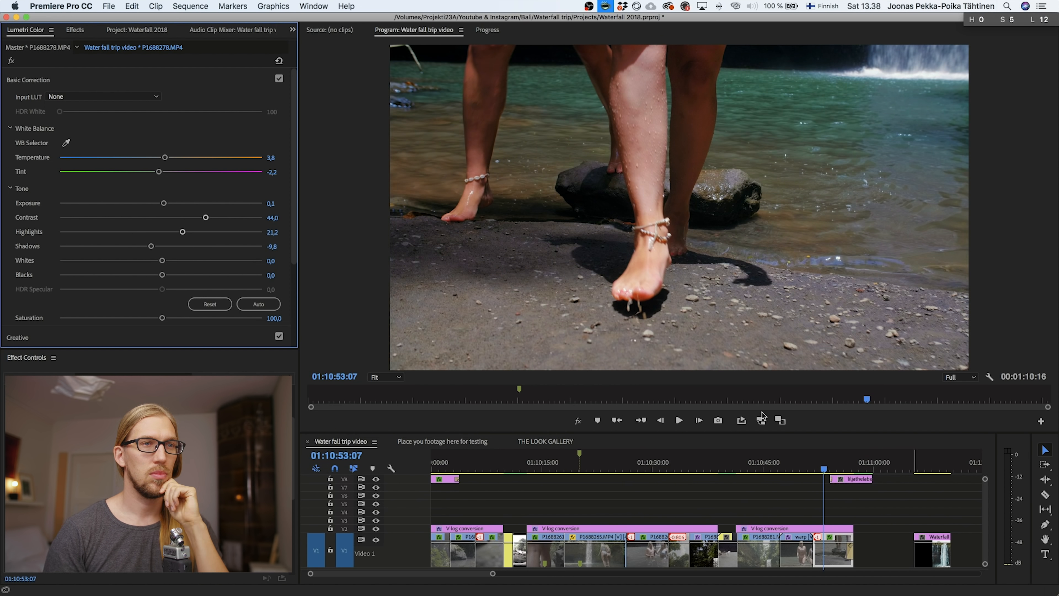
{"action": "left_click", "coordinate": [779, 420]}
{"action": "left_click", "coordinate": [809, 500]}
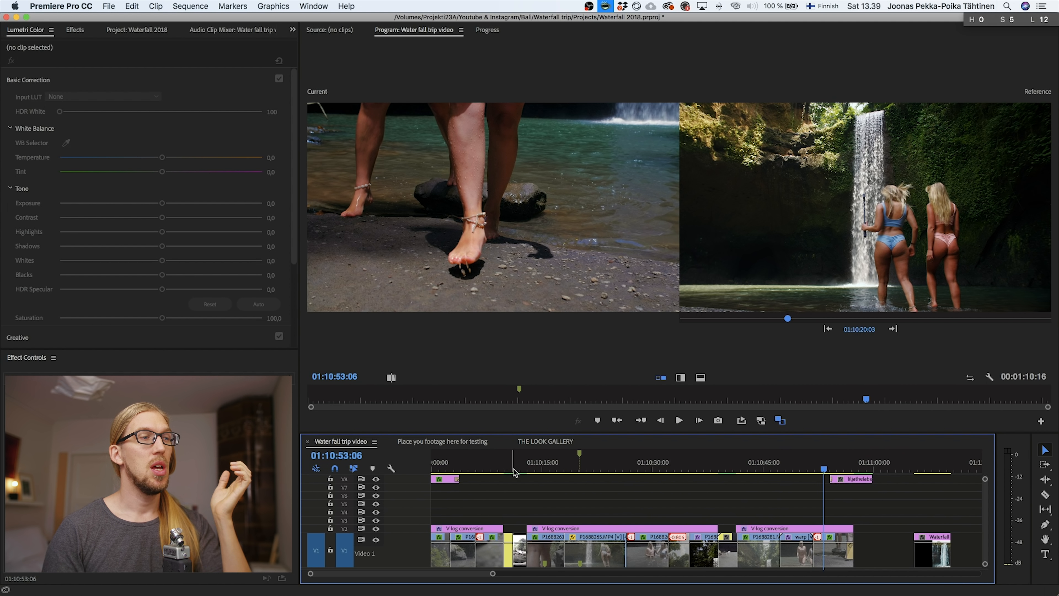
Review the ungraded VIDEO_1040(1).mov clip and the grade of waterfall clip P1688298.MOV beside the reference frame
{"action": "left_click", "coordinate": [505, 468]}
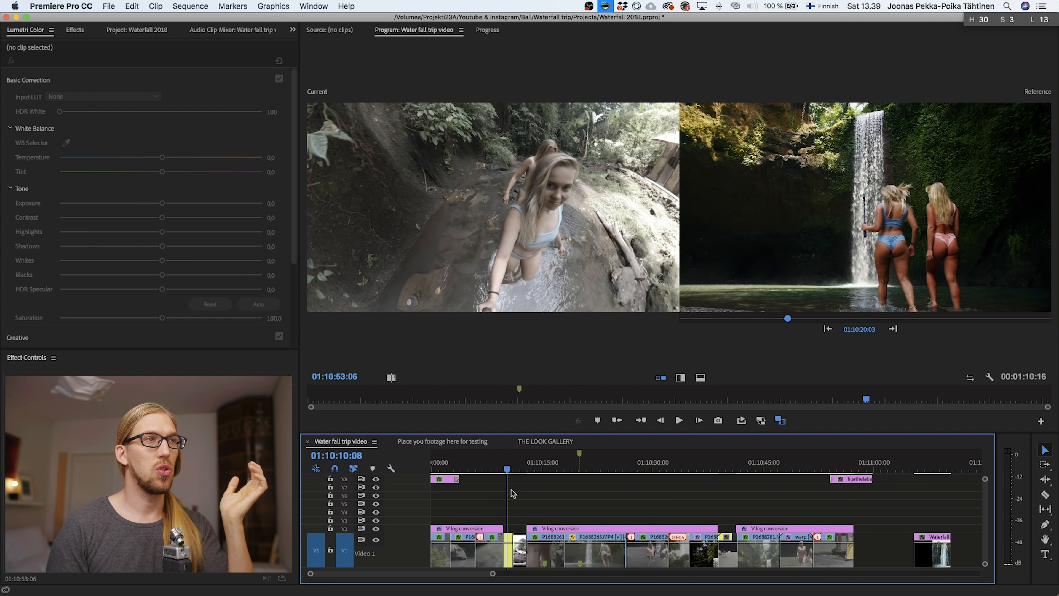
{"action": "left_click", "coordinate": [509, 468]}
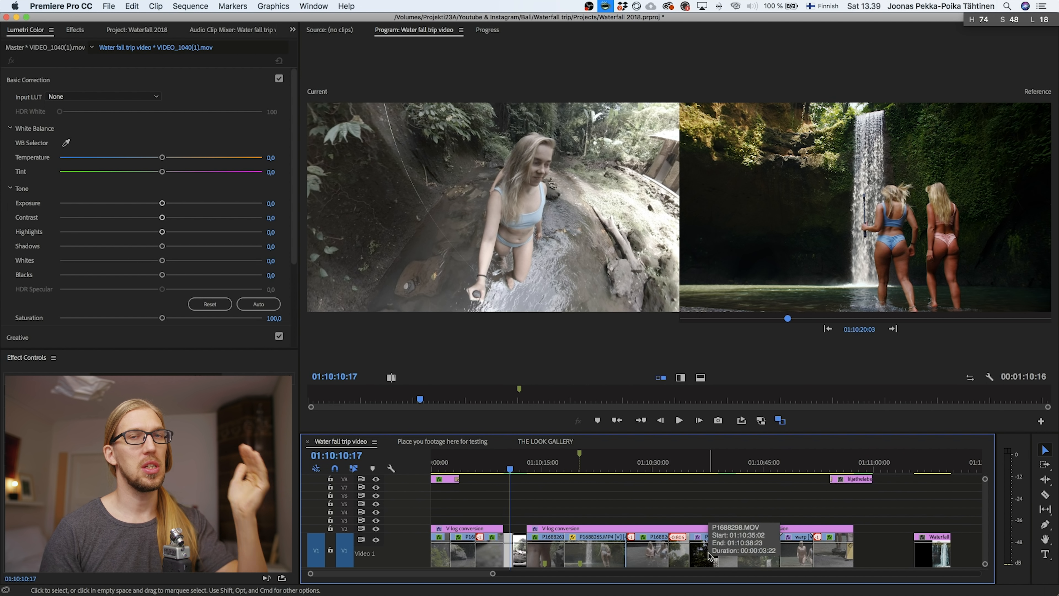
{"action": "left_click", "coordinate": [708, 561]}
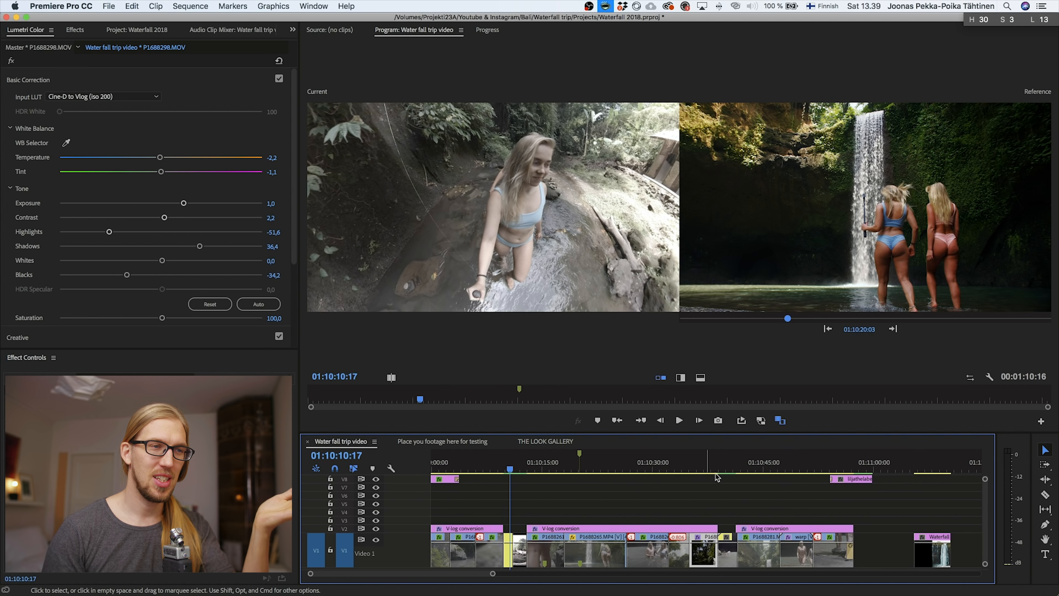
{"action": "left_click", "coordinate": [707, 466]}
{"action": "left_click_drag", "start_coordinate": [706, 466], "coordinate": [697, 466]}
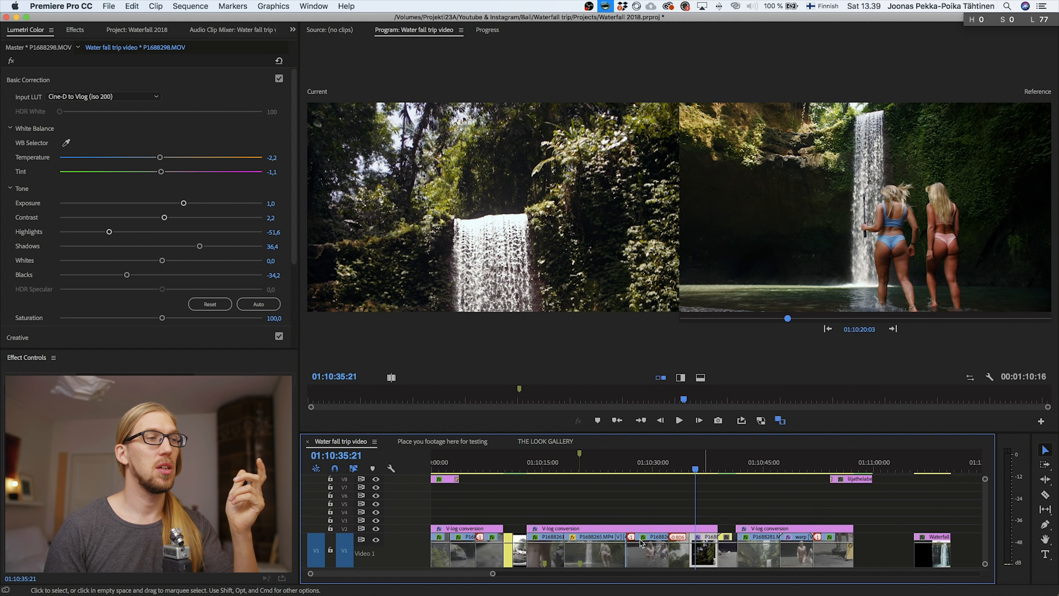
Apply the GoPro Fusion flat to Base 1 (protype) Input LUT to the VIDEO_1040(1).mov clip at 01:10:10:16
{"action": "left_click", "coordinate": [509, 470]}
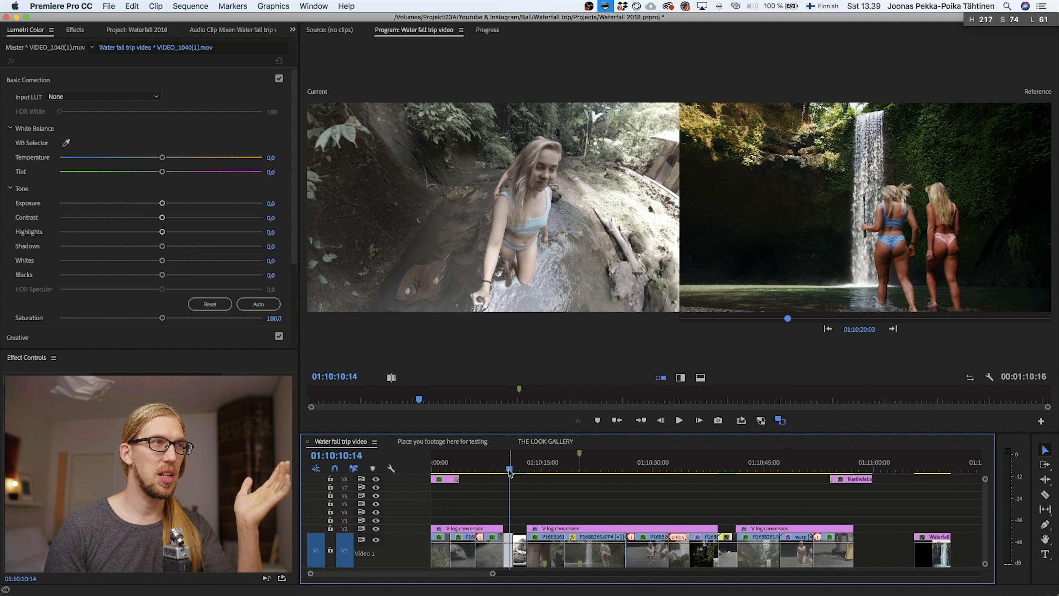
{"action": "key", "text": "Right"}
{"action": "key", "text": "Right"}
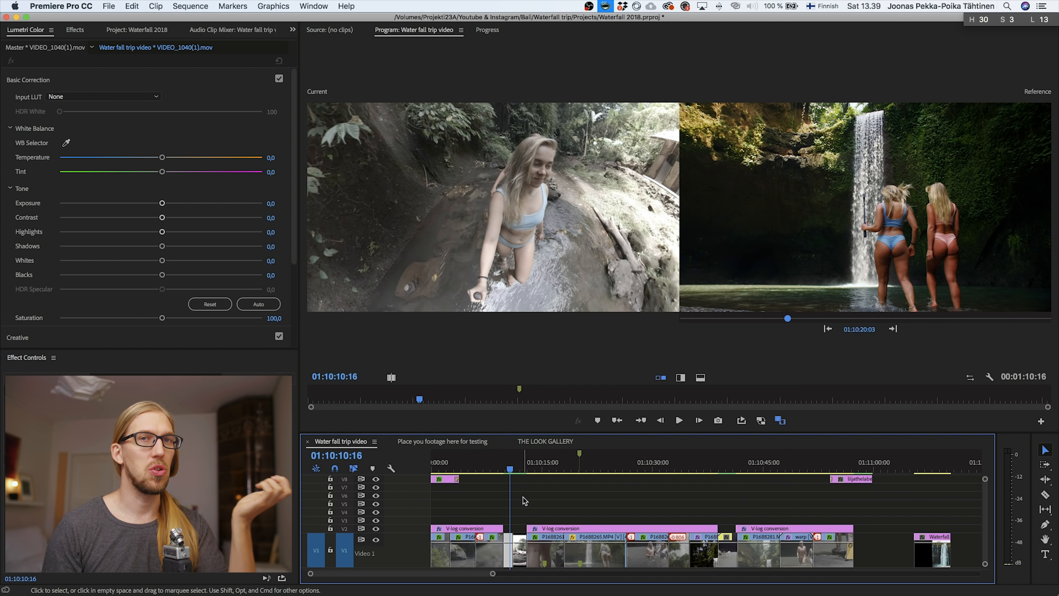
{"action": "left_click", "coordinate": [80, 81]}
{"action": "left_click", "coordinate": [80, 82]}
{"action": "left_click", "coordinate": [133, 99]}
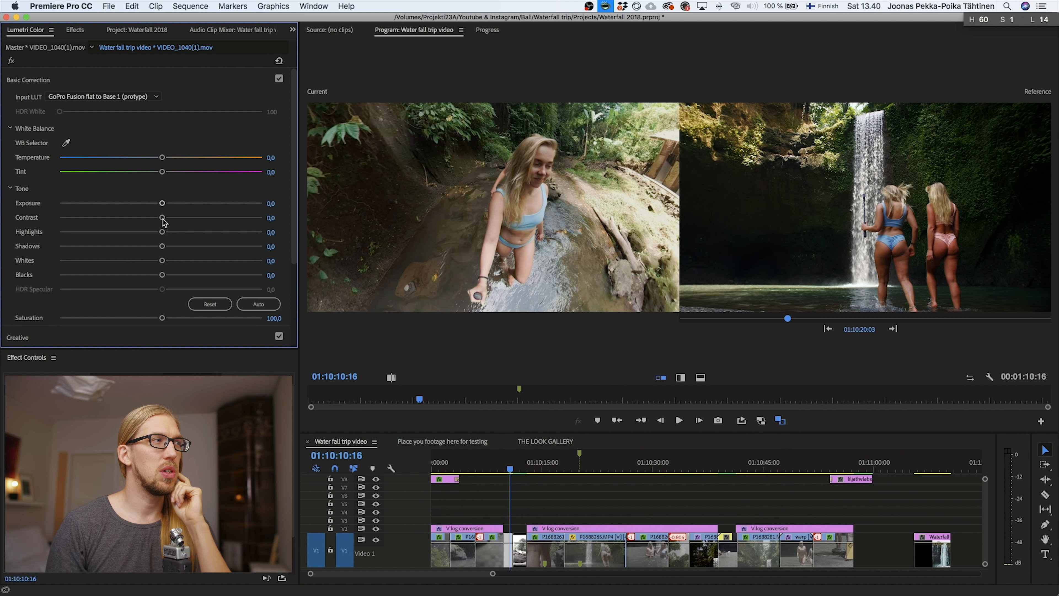
Set the VIDEO_1040(1).mov clip's Contrast to 22,8, Shadows to -20,7 and Tint to 4,3
{"action": "left_click_drag", "start_coordinate": [166, 221], "coordinate": [175, 221]}
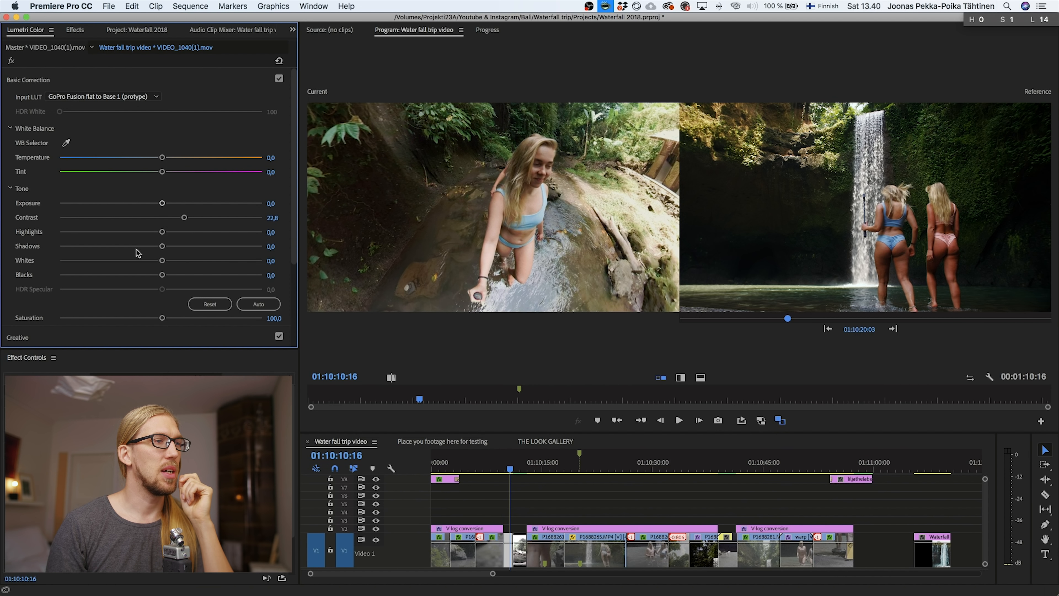
{"action": "left_click_drag", "start_coordinate": [132, 246], "coordinate": [140, 246]}
{"action": "left_click_drag", "start_coordinate": [162, 171], "coordinate": [166, 172]}
Copy the Lumetri grade from VIDEO_1040(1).mov onto the VIDEO_1043.mov clip at 01:10:11:21
{"action": "left_click", "coordinate": [149, 471]}
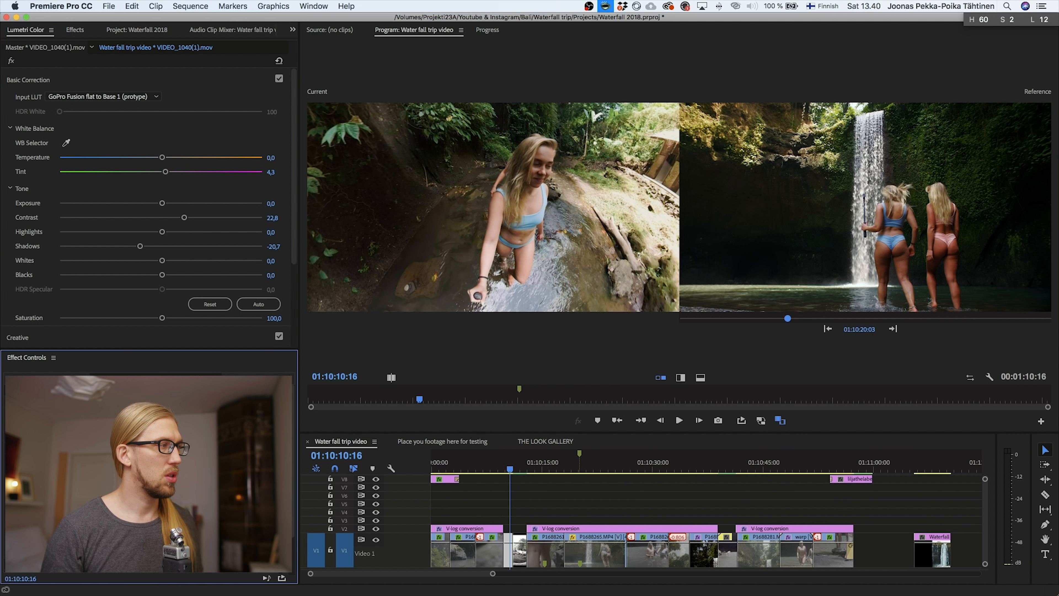
{"action": "left_click", "coordinate": [518, 465]}
{"action": "left_click", "coordinate": [518, 546]}
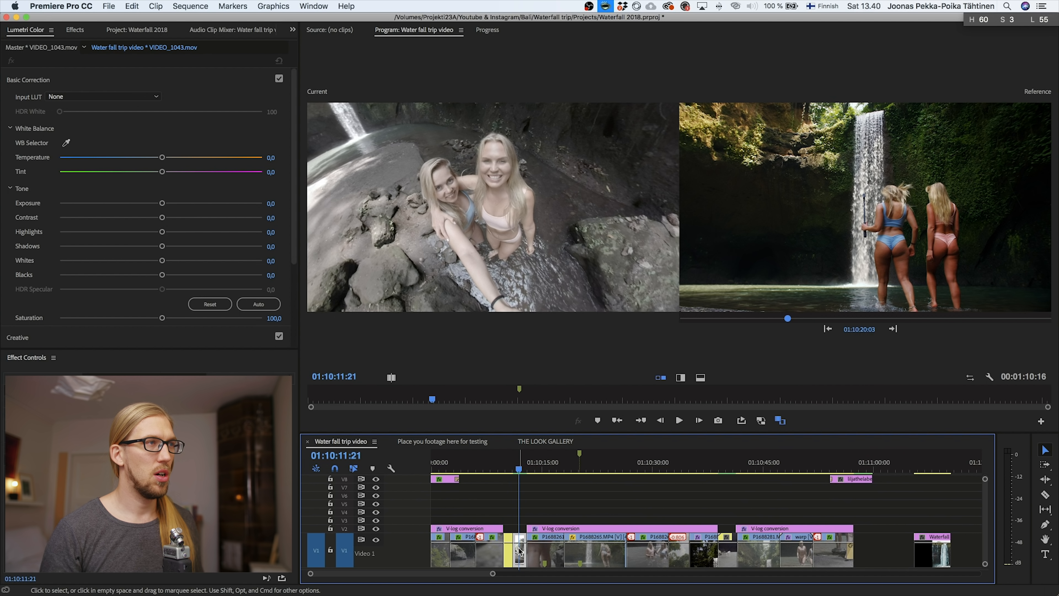
{"action": "key", "text": "super+v"}
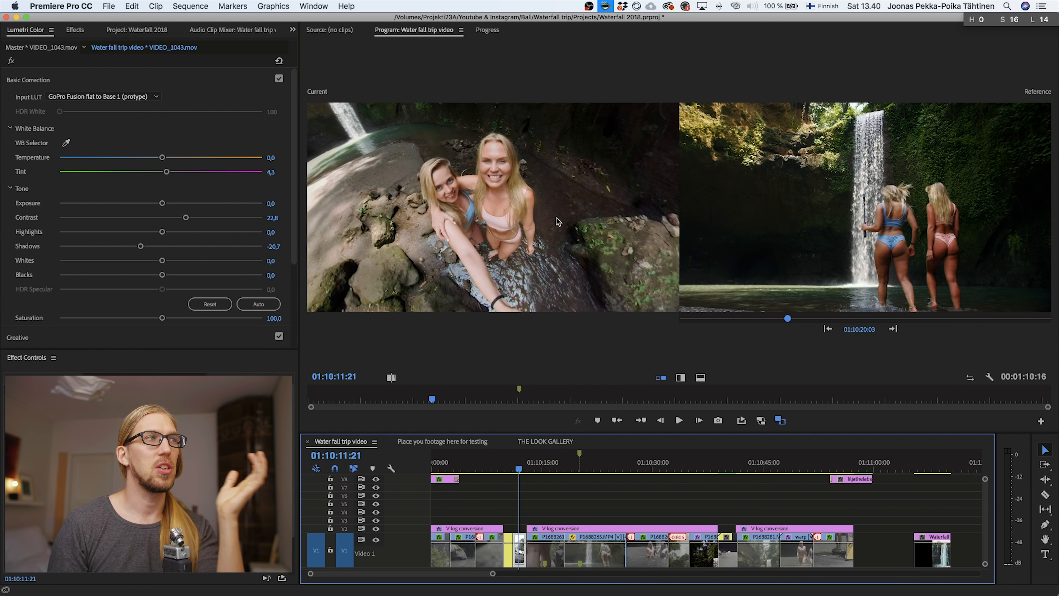
Paste the same Lumetri grade onto the shadow boosty clip and set its Tint to 2,7 and Saturation to 89,7
{"action": "left_click", "coordinate": [724, 470]}
{"action": "left_click", "coordinate": [727, 550]}
{"action": "left_click_drag", "start_coordinate": [729, 466], "coordinate": [734, 468]}
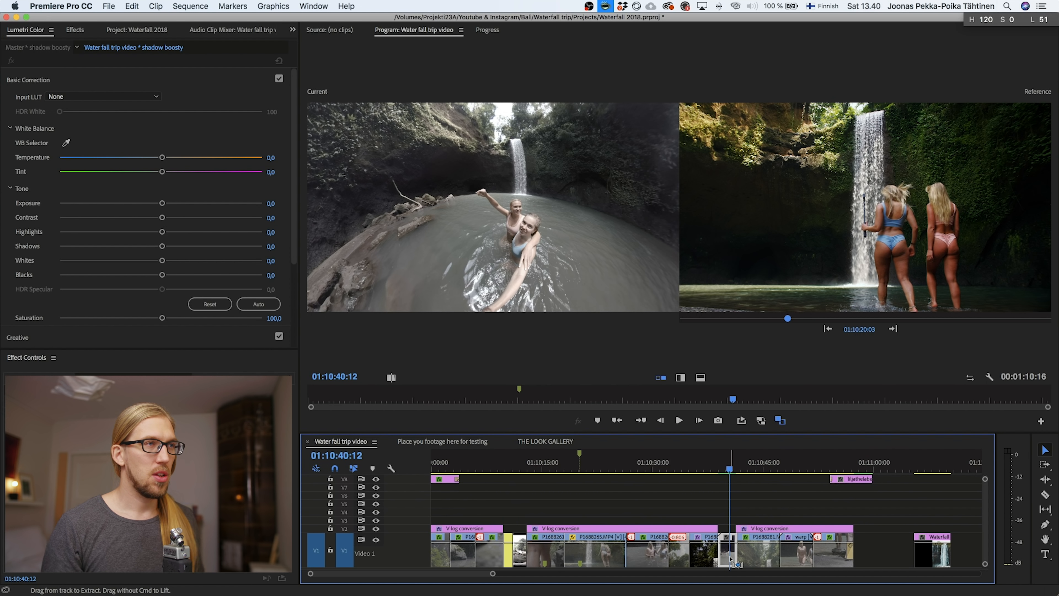
{"action": "key", "text": "super+z"}
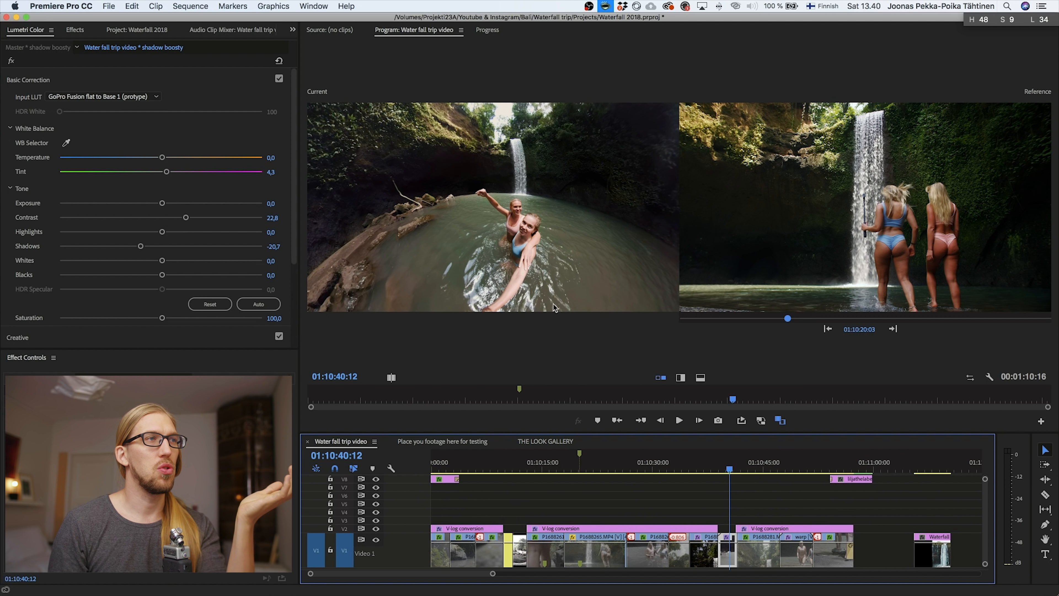
{"action": "key", "text": "super+z"}
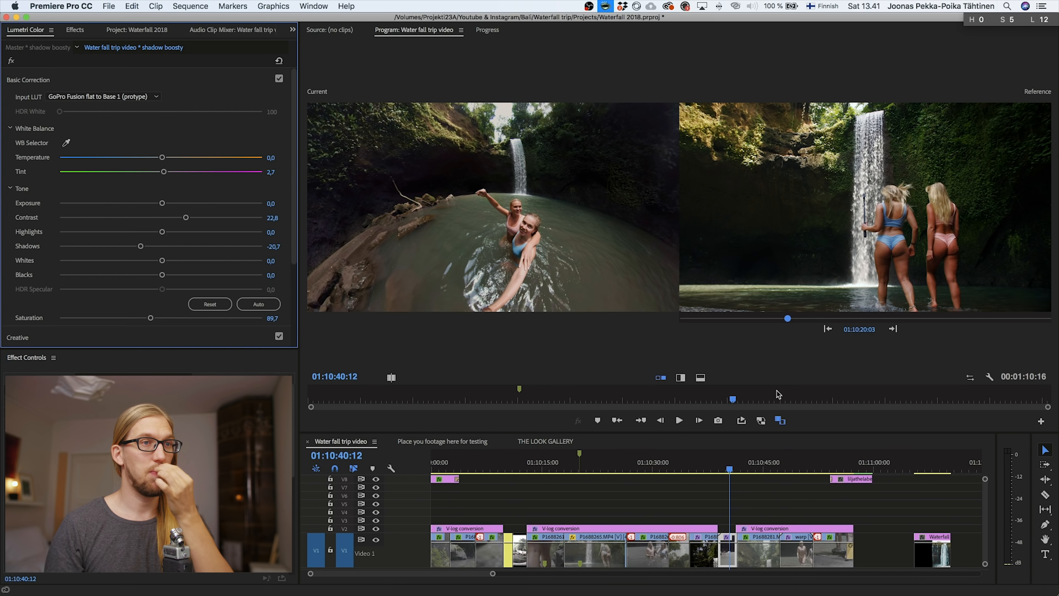
Leave Comparison View and confirm the sequence settings with Maximum Bit Depth and Composite in Linear Color enabled
{"action": "left_click", "coordinate": [780, 420]}
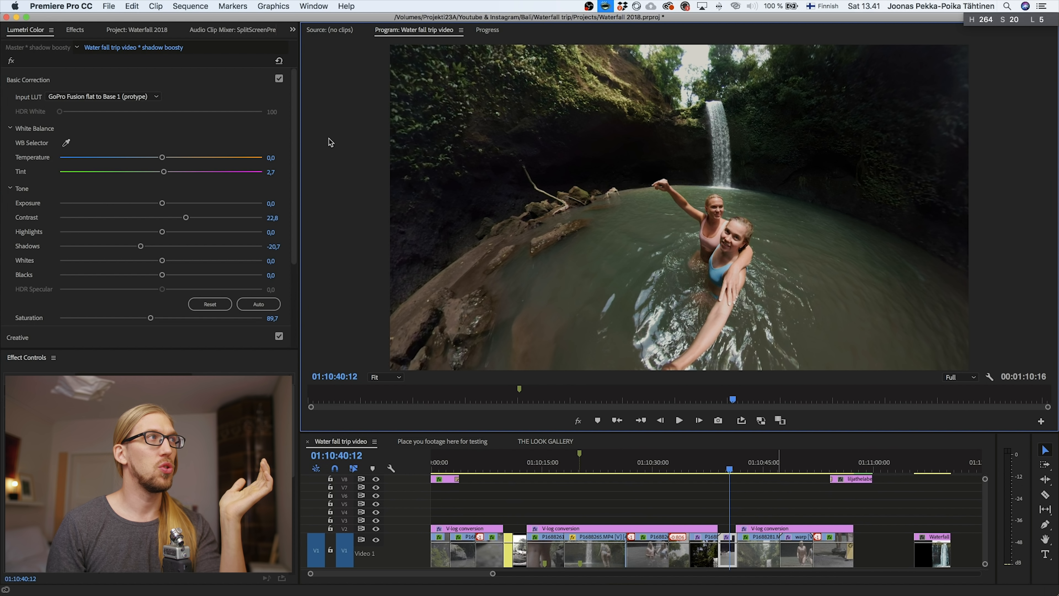
{"action": "left_click", "coordinate": [190, 6]}
{"action": "left_click", "coordinate": [191, 9]}
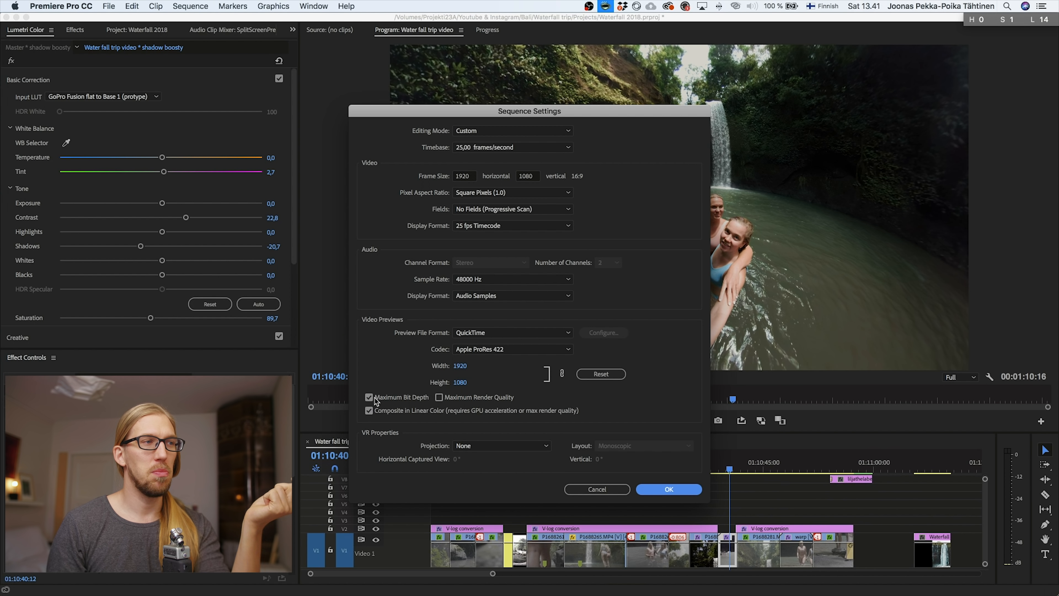
{"action": "left_click", "coordinate": [668, 489]}
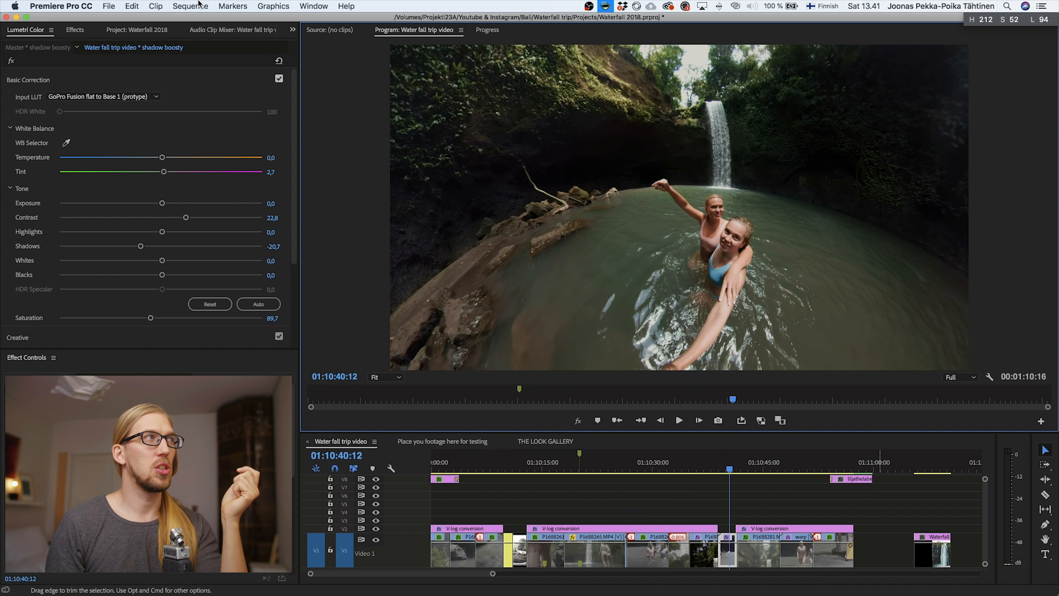
Mark an Out point on the sequence at 01:10:59:24 and clear it again
{"action": "left_click", "coordinate": [190, 6]}
{"action": "left_click", "coordinate": [873, 511]}
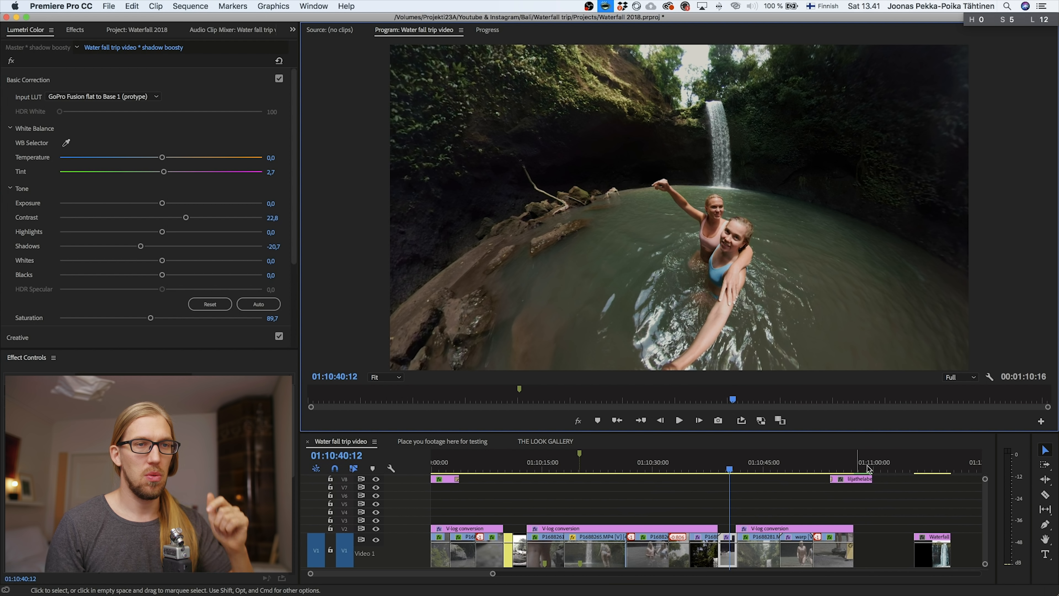
{"action": "left_click_drag", "start_coordinate": [870, 467], "coordinate": [873, 468]}
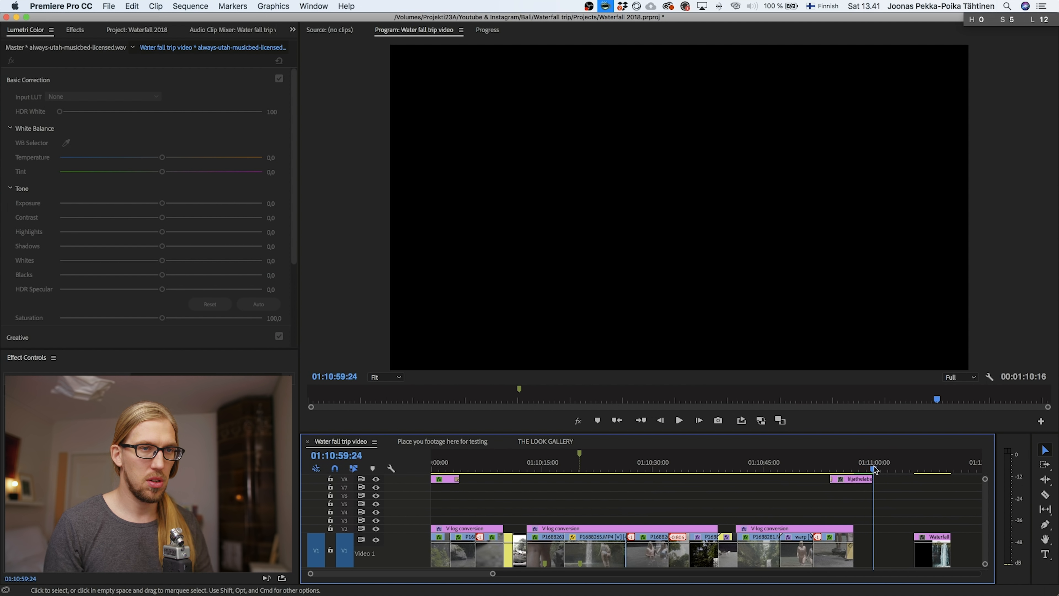
{"action": "right_click", "coordinate": [848, 464]}
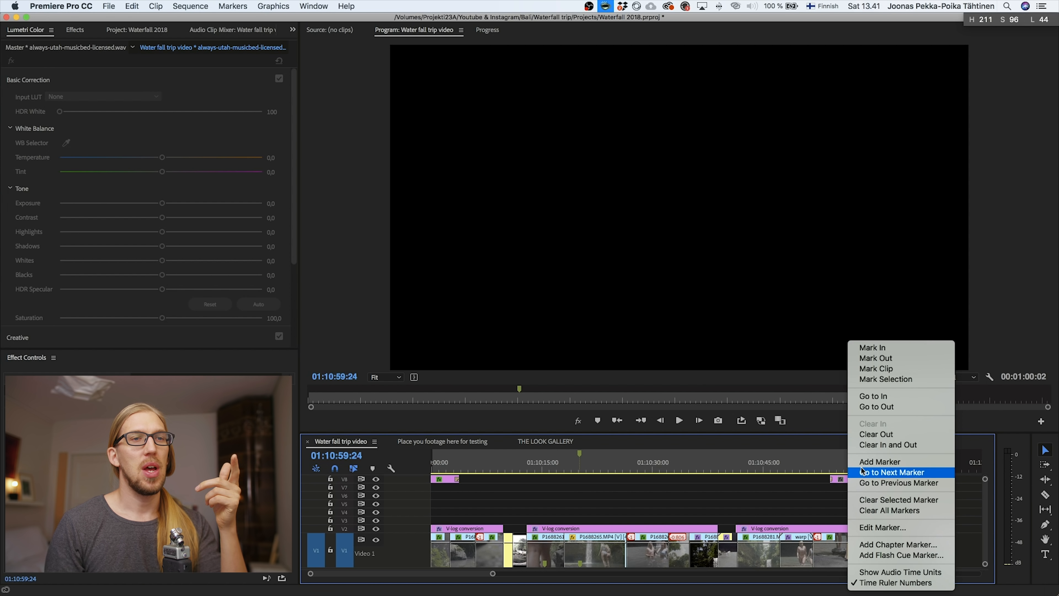
{"action": "left_click", "coordinate": [874, 443]}
{"action": "key", "text": "alt+x"}
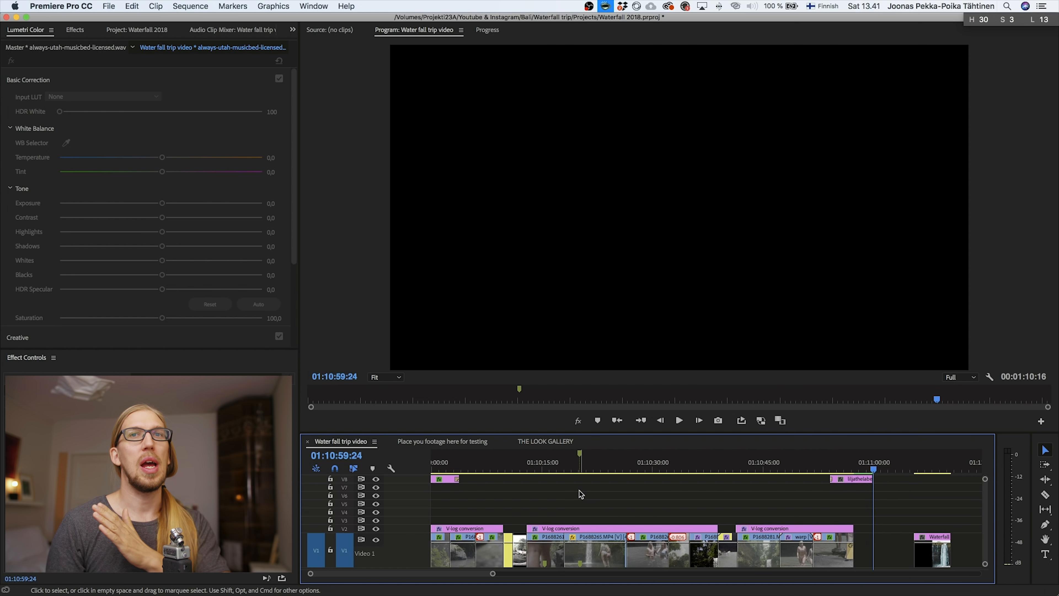
Review the graded clips along the timeline from 01:10:14:19 to 01:10:48:13
{"action": "left_click", "coordinate": [542, 469]}
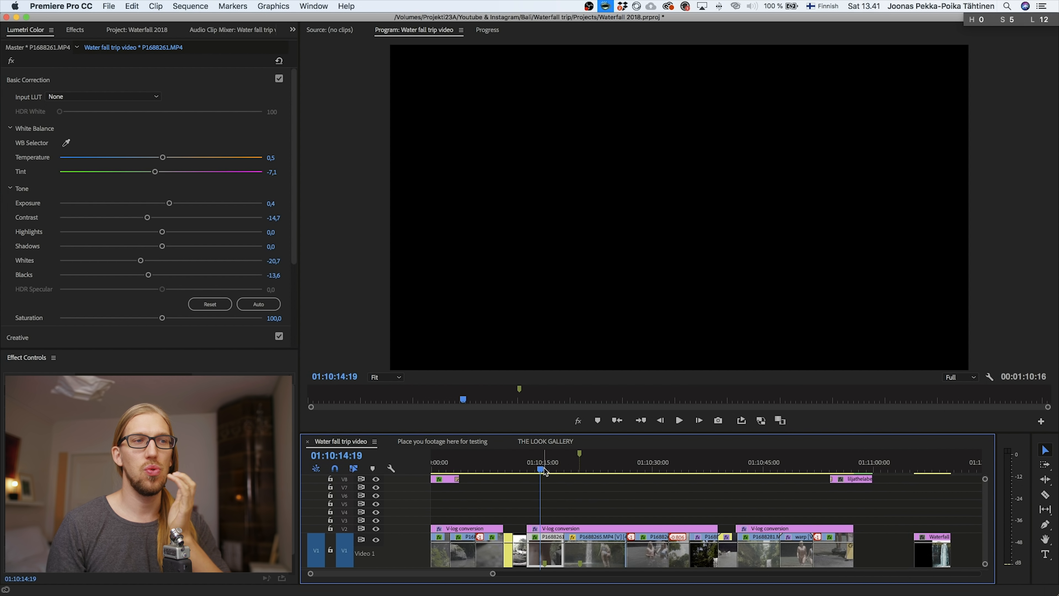
{"action": "left_click", "coordinate": [570, 463]}
{"action": "left_click", "coordinate": [637, 463]}
{"action": "left_click", "coordinate": [683, 464]}
{"action": "left_click", "coordinate": [700, 466]}
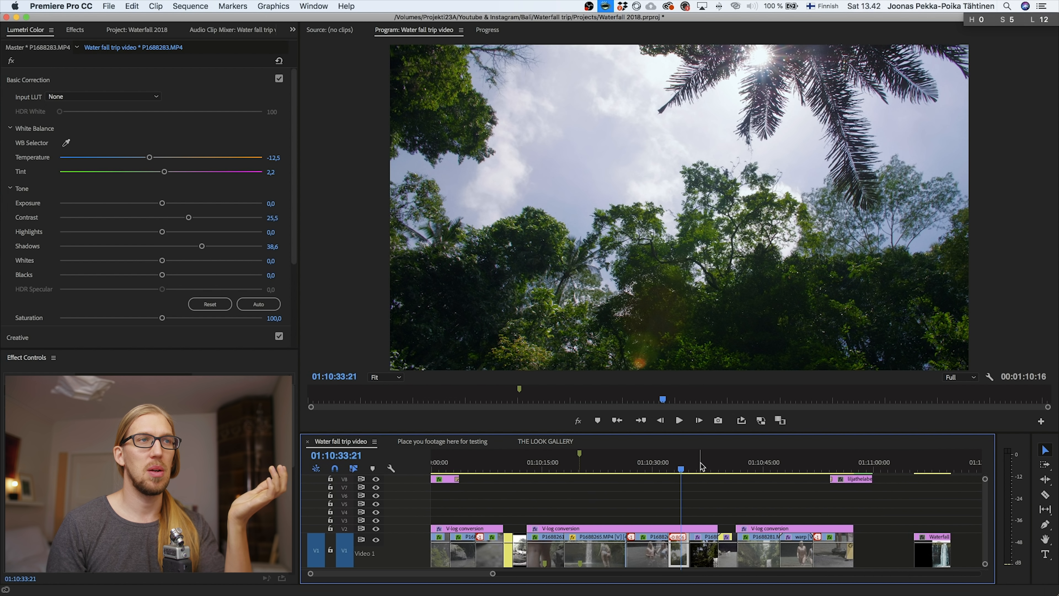
{"action": "left_click", "coordinate": [763, 468]}
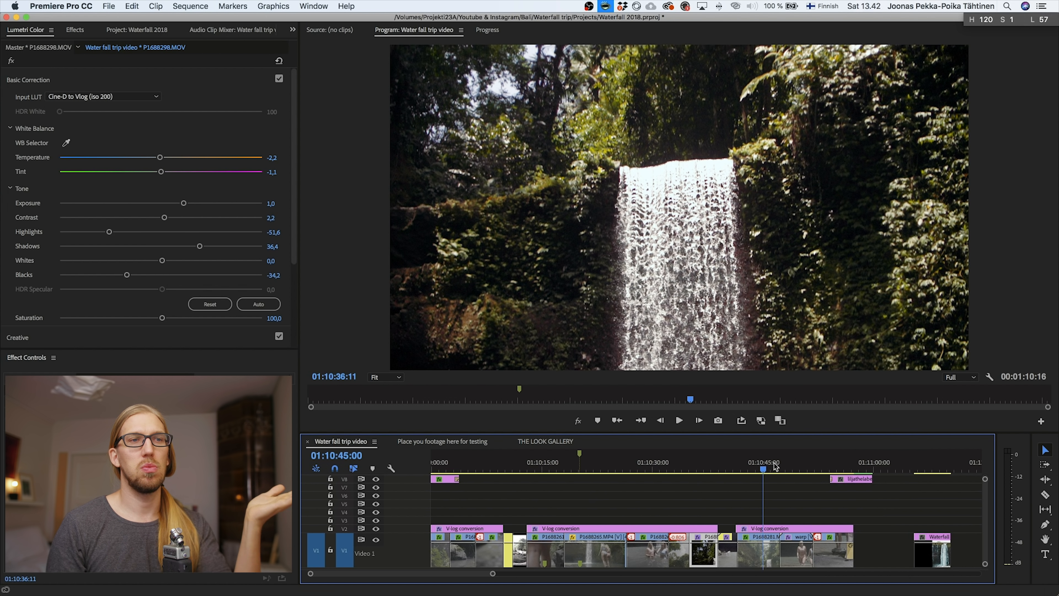
{"action": "left_click", "coordinate": [789, 466]}
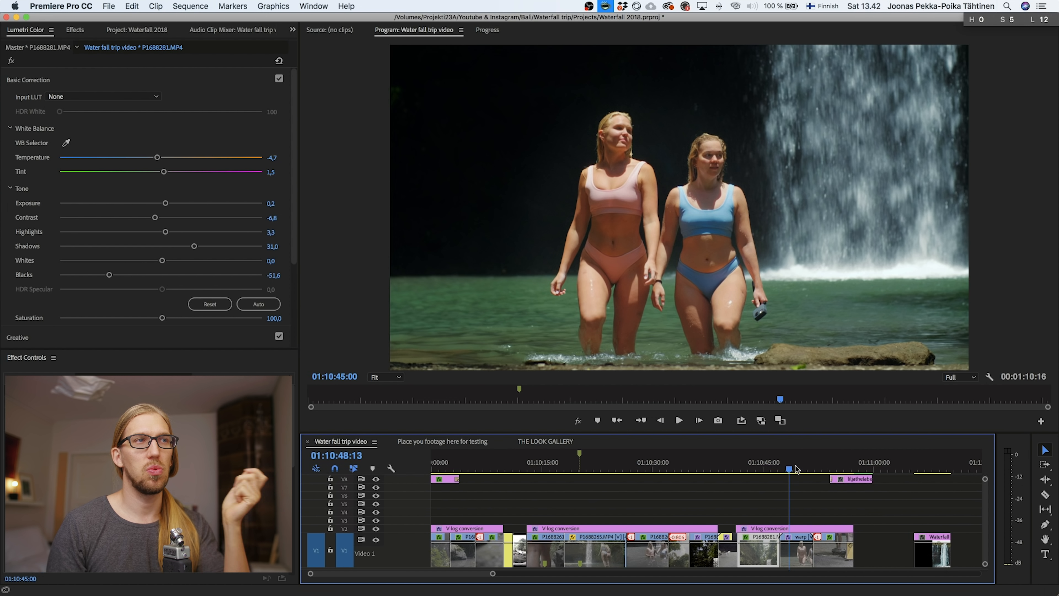
Move the Classic Color Meter readout onto the dark background of the picture and return to the marker before 01:10:21:18
{"action": "left_click_drag", "start_coordinate": [970, 20], "coordinate": [455, 213]}
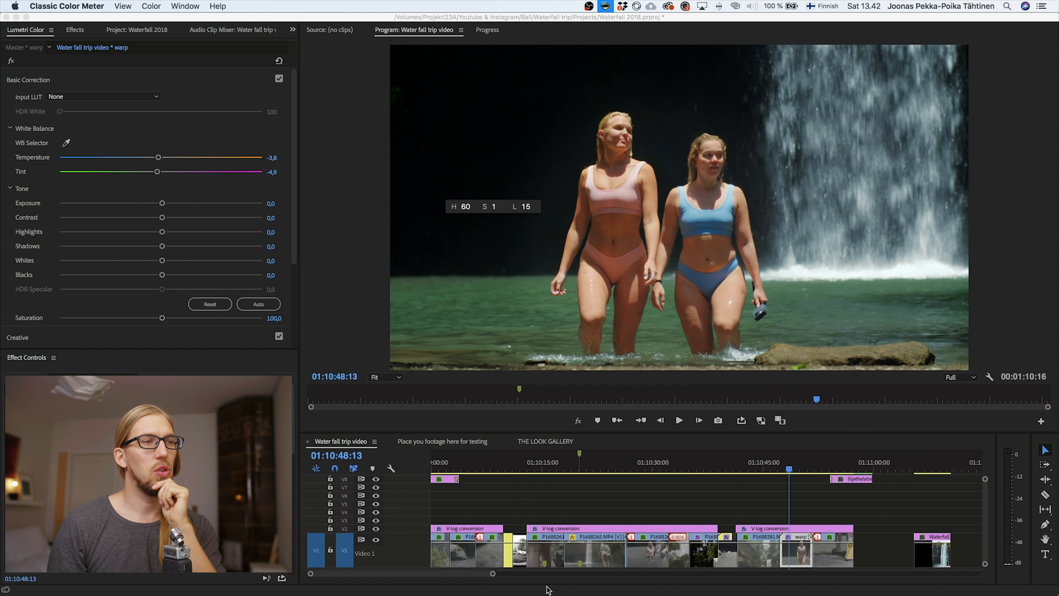
{"action": "left_click", "coordinate": [591, 467]}
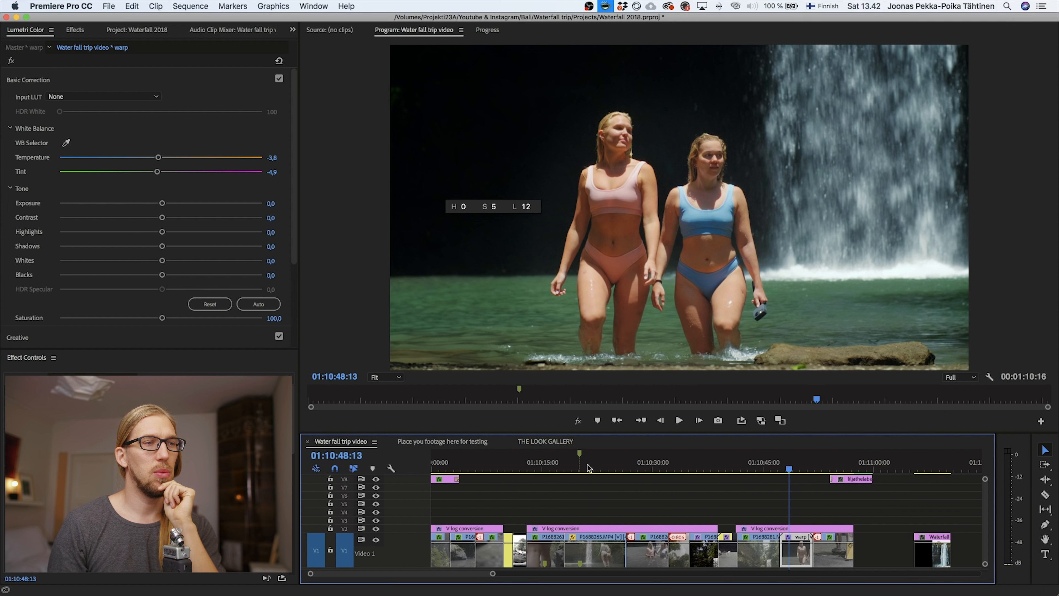
{"action": "left_click", "coordinate": [592, 463]}
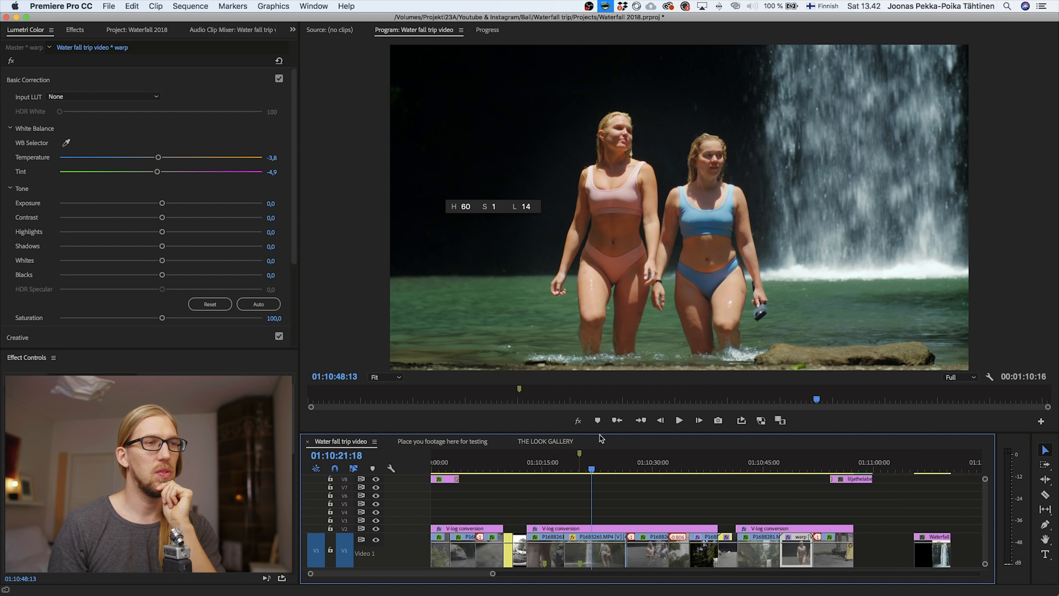
{"action": "left_click", "coordinate": [617, 421]}
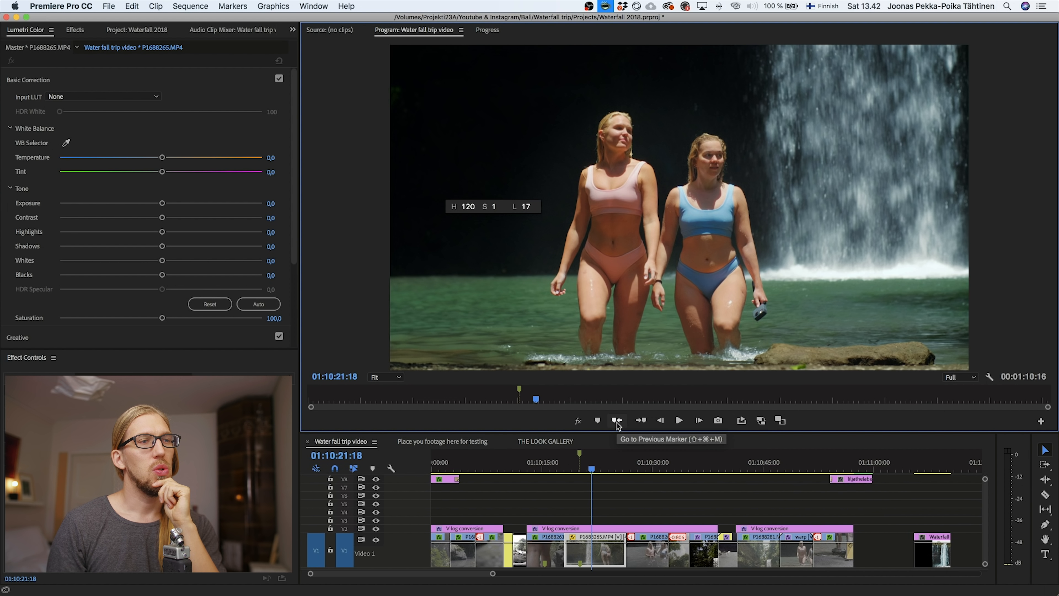
Go to the marker at 01:10:20:03 and open HSL Secondary for the V-log conversion adjustment layer above that clip
{"action": "left_click", "coordinate": [616, 421]}
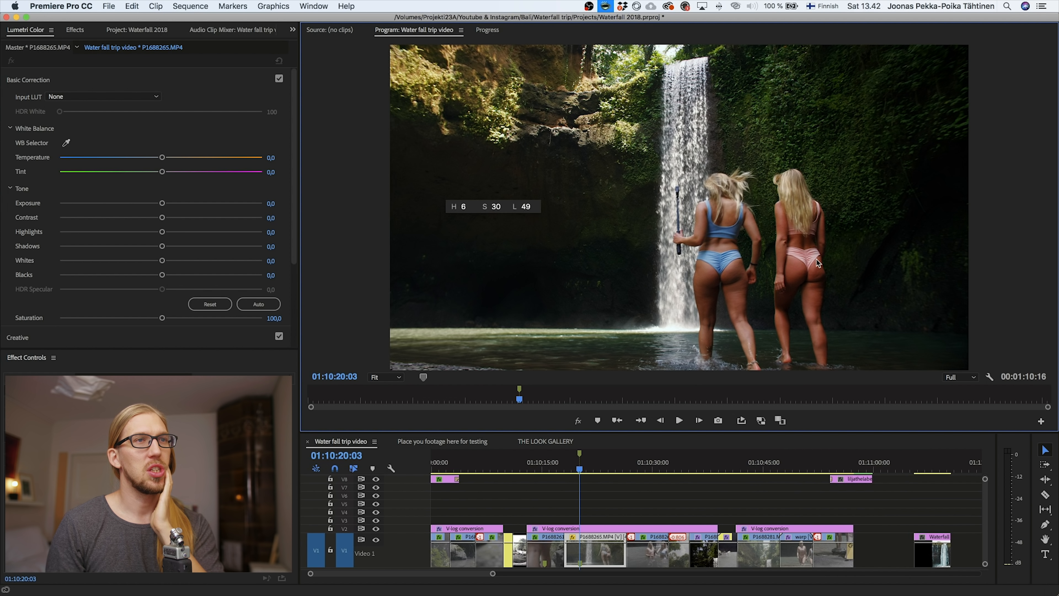
{"action": "left_click", "coordinate": [65, 81]}
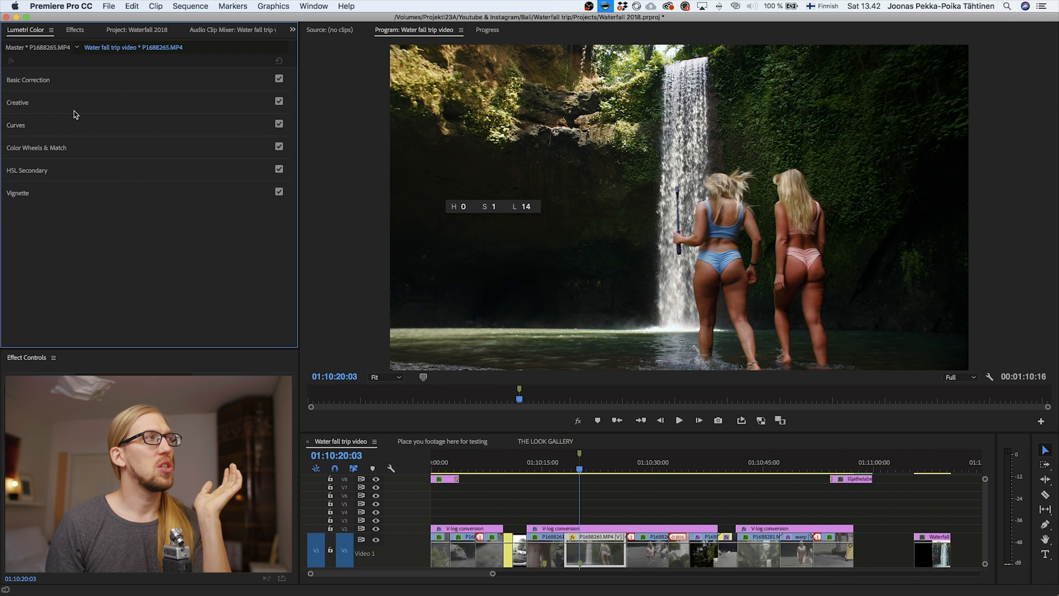
{"action": "left_click", "coordinate": [81, 103]}
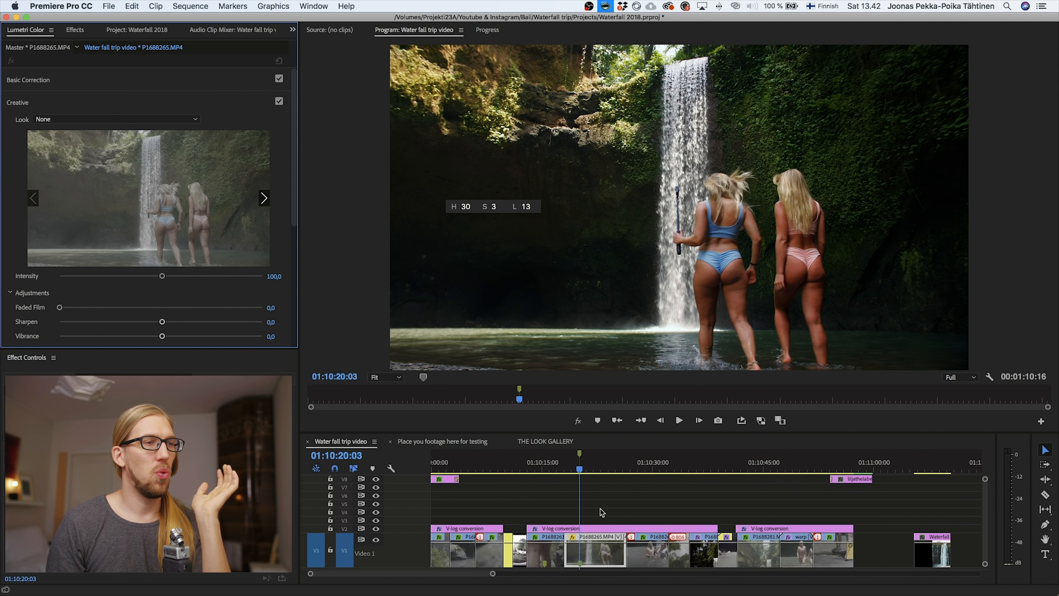
{"action": "left_click", "coordinate": [589, 527]}
{"action": "left_click", "coordinate": [121, 103]}
{"action": "left_click", "coordinate": [122, 82]}
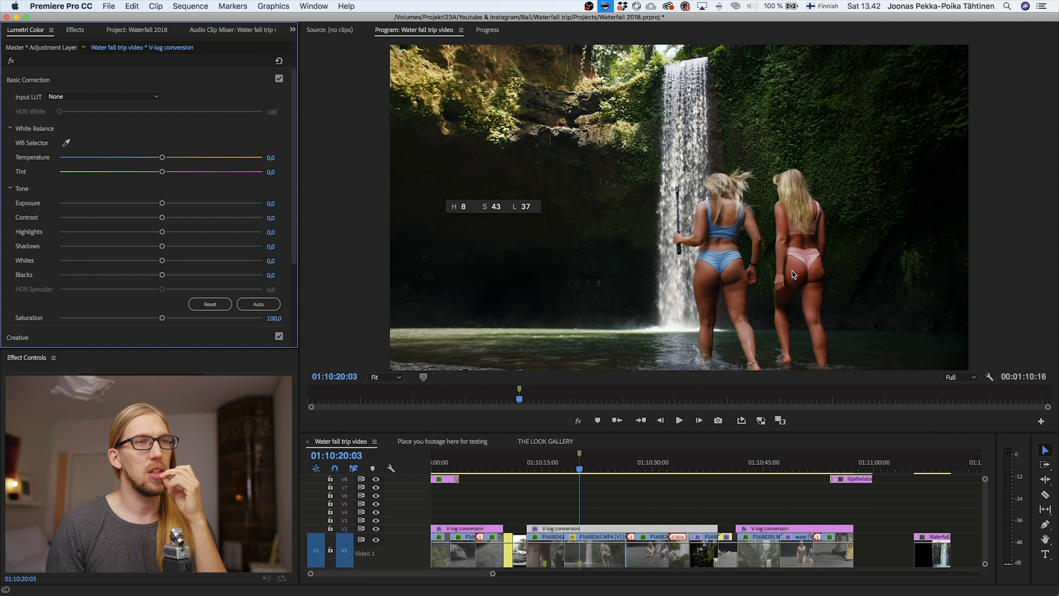
{"action": "left_click", "coordinate": [173, 84]}
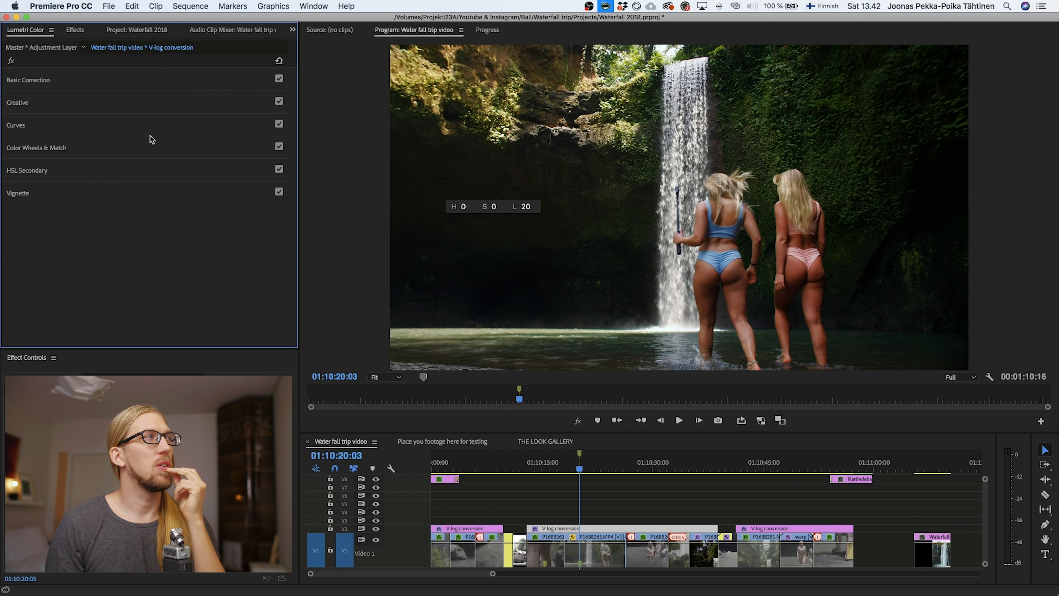
{"action": "left_click", "coordinate": [146, 173]}
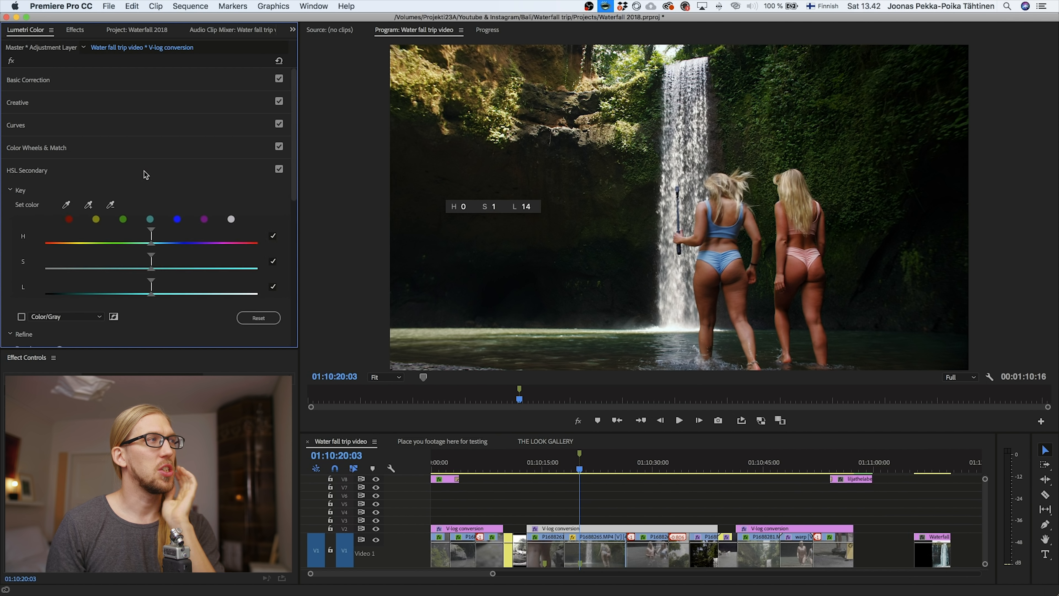
Key the women's skin tones with HSL Secondary, showing the Color/Gray mask and narrowing the hue, saturation and luminance ranges around the skin
{"action": "left_click", "coordinate": [86, 205]}
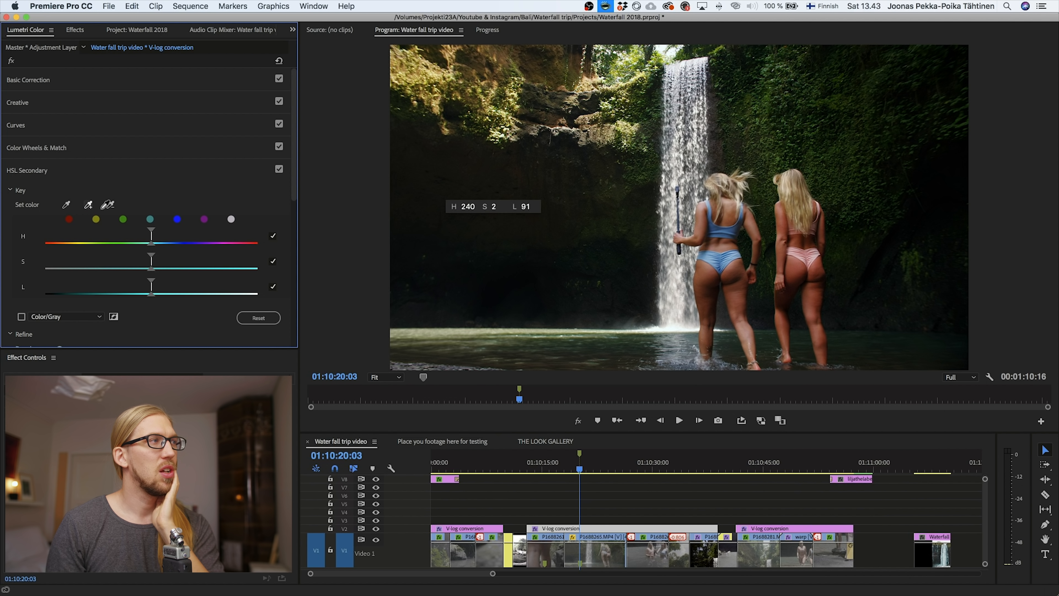
{"action": "left_click", "coordinate": [794, 266]}
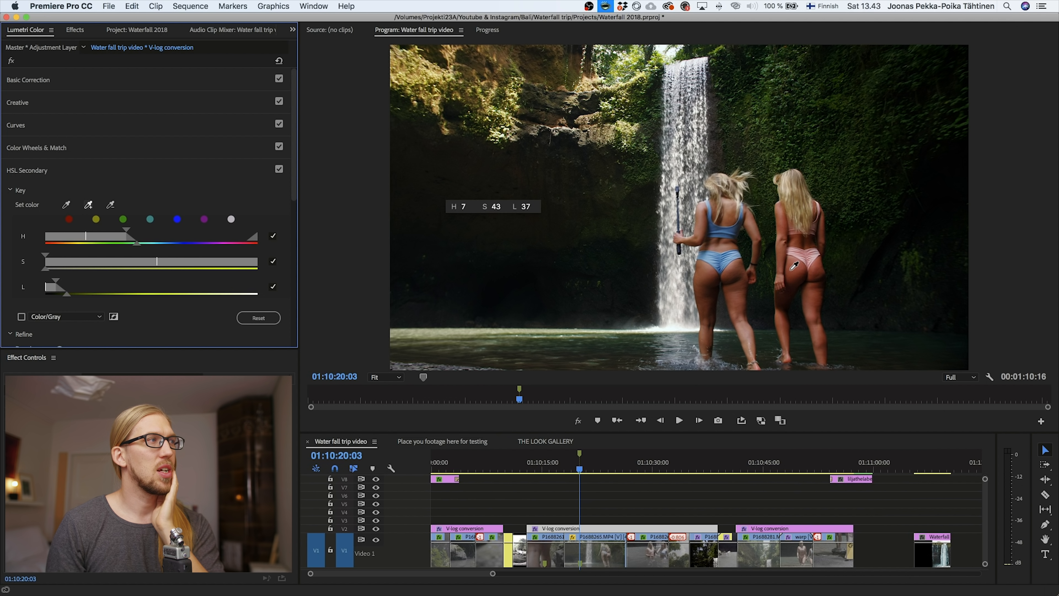
{"action": "left_click", "coordinate": [21, 317]}
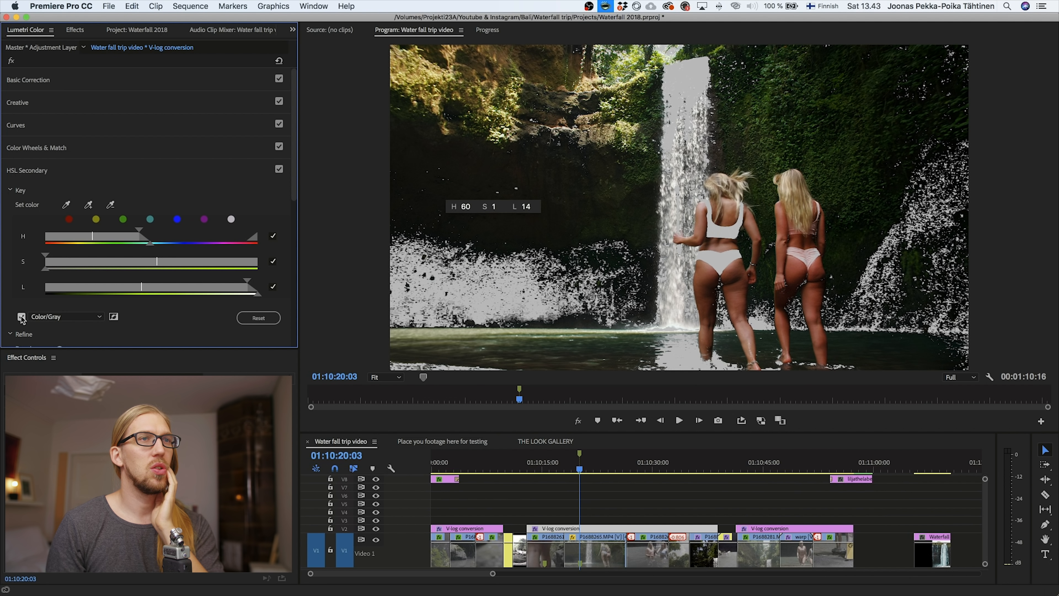
{"action": "left_click_drag", "start_coordinate": [140, 234], "coordinate": [75, 257]}
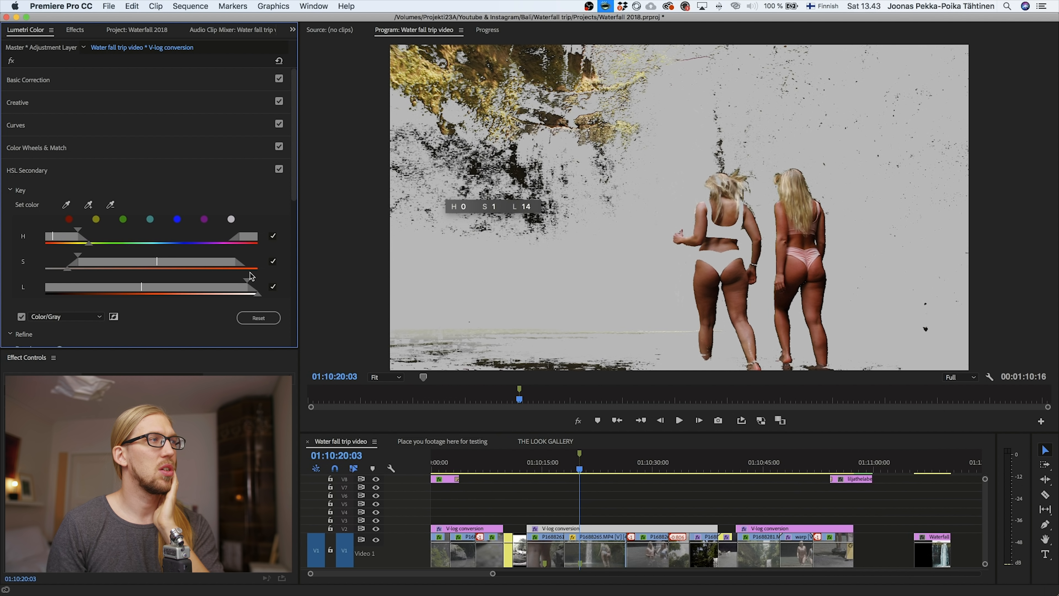
{"action": "left_click_drag", "start_coordinate": [216, 283], "coordinate": [150, 292]}
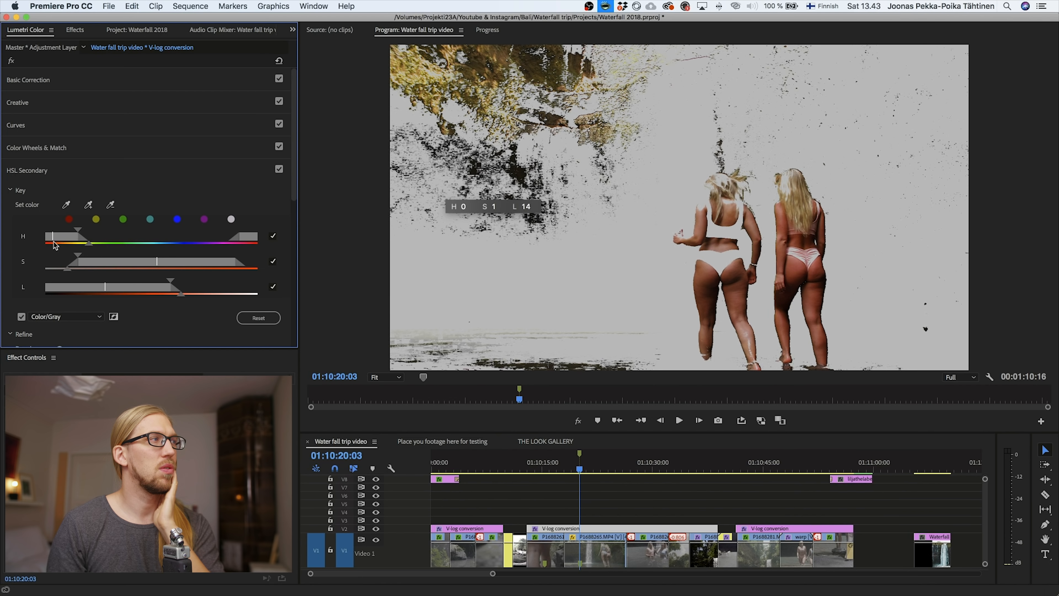
{"action": "left_click_drag", "start_coordinate": [59, 240], "coordinate": [44, 241]}
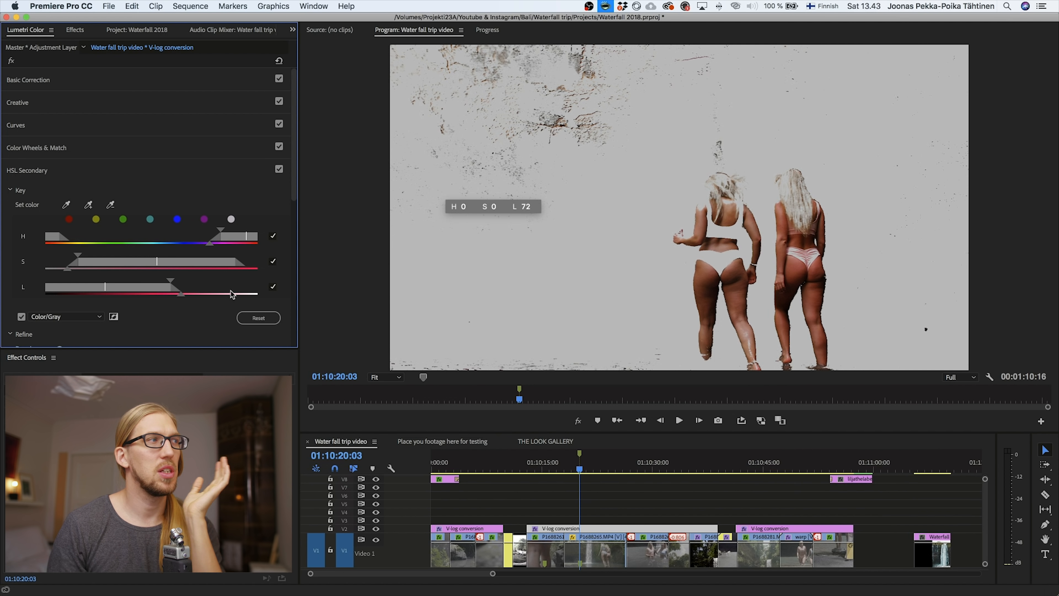
Soften the skin key by trying a Refine Blur of 7, and set it to 3
{"action": "scroll", "coordinate": [161, 297], "scroll_direction": "down", "scroll_amount": 5}
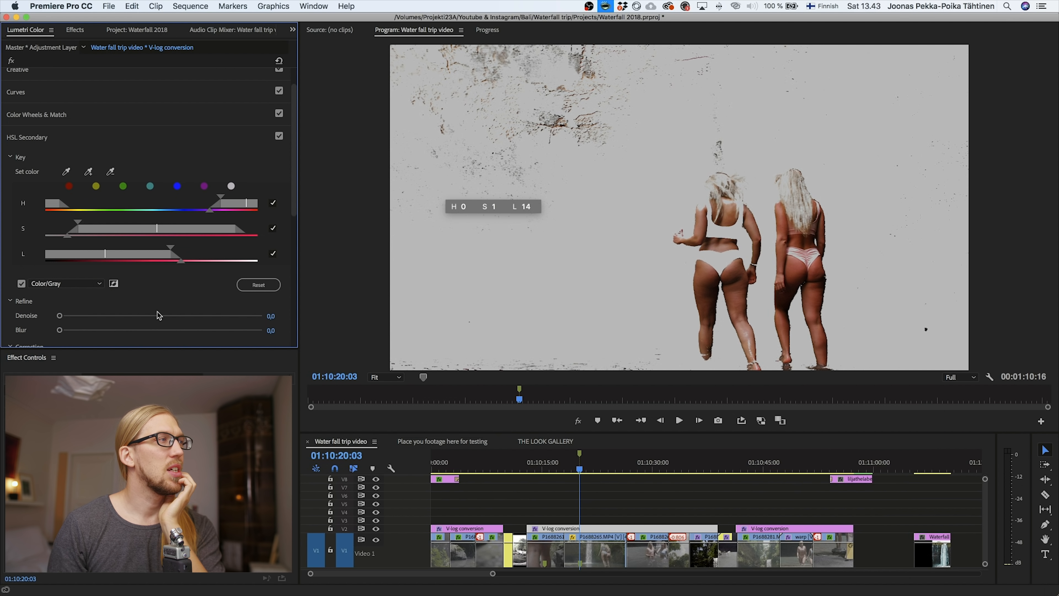
{"action": "left_click", "coordinate": [270, 275]}
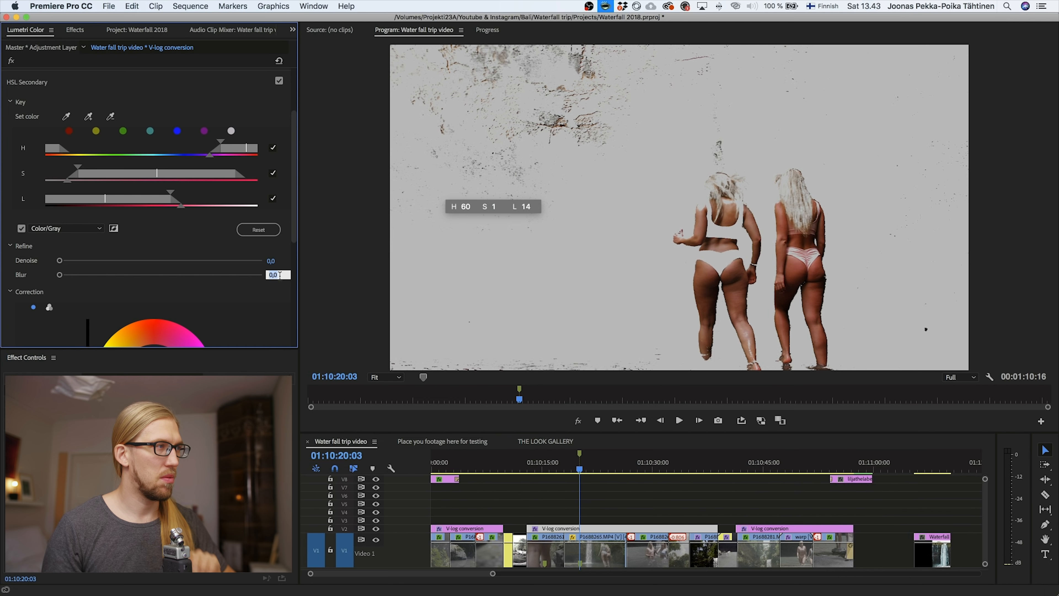
{"action": "type", "text": "7"}
{"action": "key", "text": "Return"}
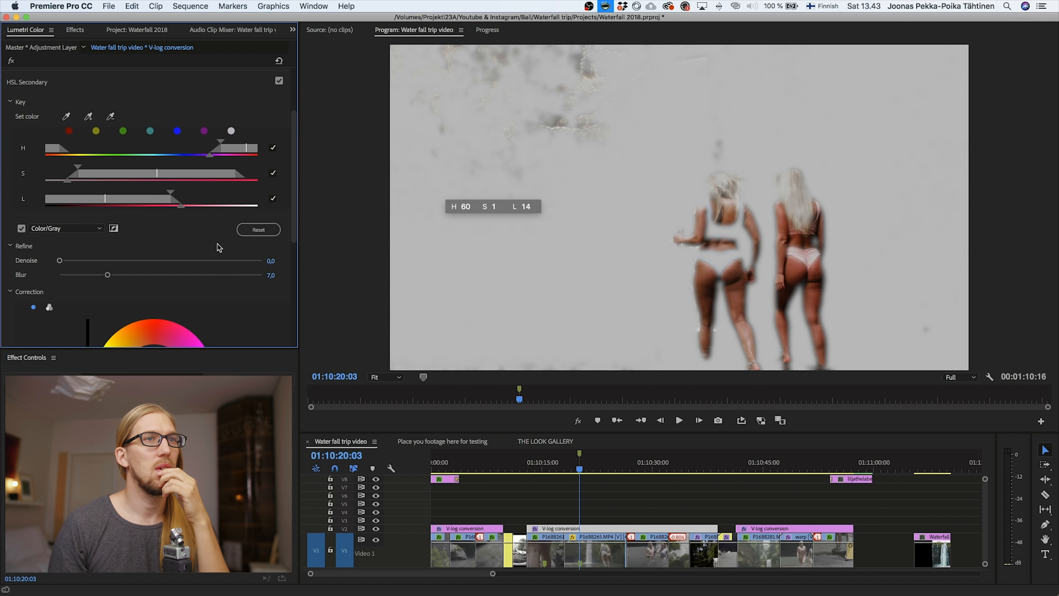
{"action": "left_click", "coordinate": [276, 275]}
{"action": "type", "text": "3"}
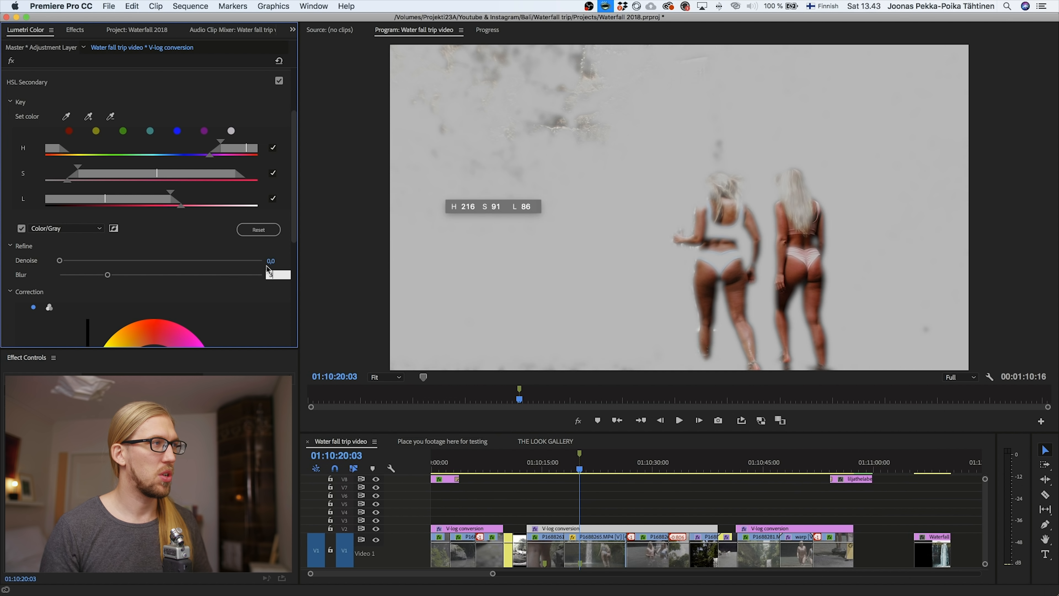
{"action": "key", "text": "Return"}
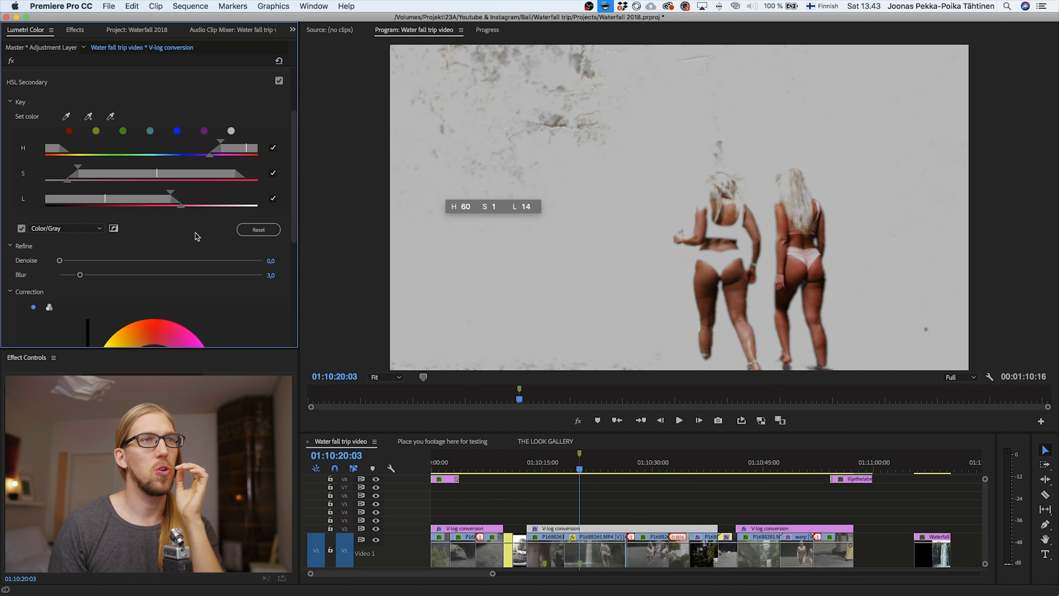
Hide the Color/Gray mask and set the HSL Secondary correction to Tint -2,2 and Temperature 2,7
{"action": "scroll", "coordinate": [119, 169], "scroll_direction": "up", "scroll_amount": 2}
{"action": "scroll", "coordinate": [120, 169], "scroll_direction": "down", "scroll_amount": 4}
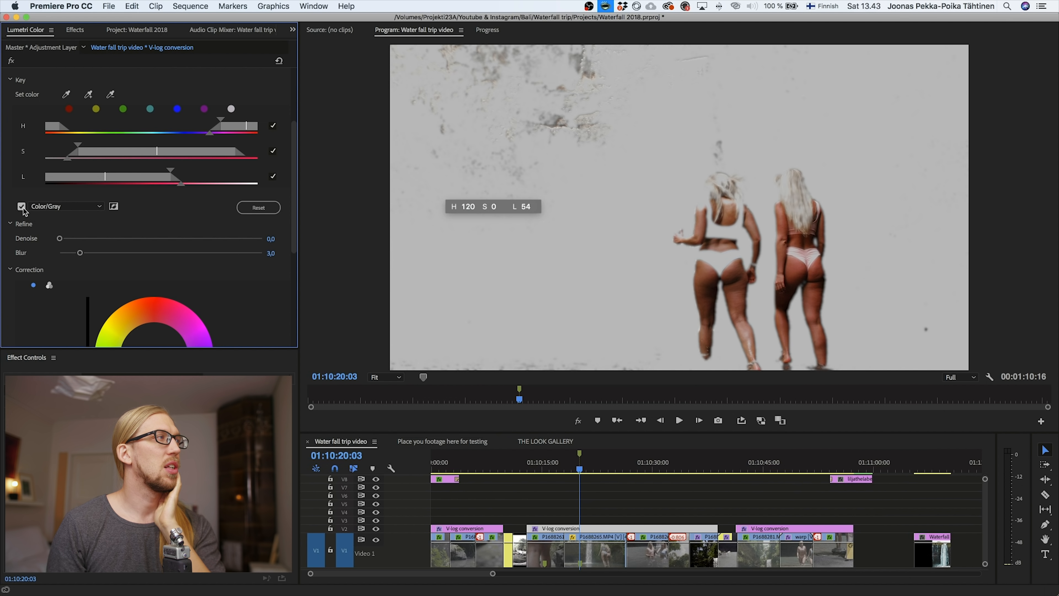
{"action": "left_click", "coordinate": [21, 206]}
{"action": "scroll", "coordinate": [225, 229], "scroll_direction": "down", "scroll_amount": 10}
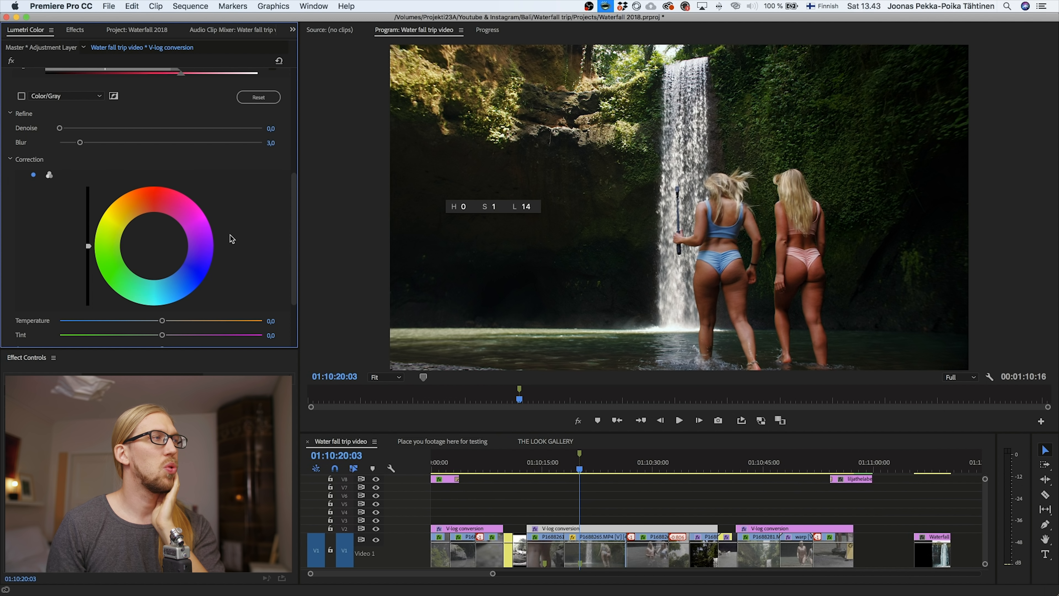
{"action": "scroll", "coordinate": [232, 239], "scroll_direction": "down", "scroll_amount": 5}
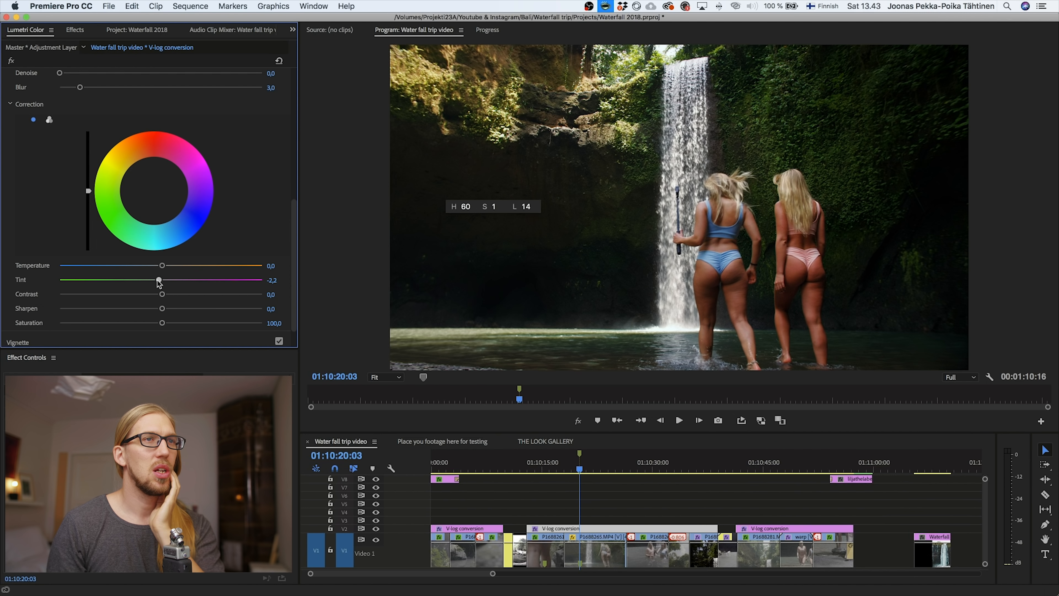
{"action": "left_click_drag", "start_coordinate": [161, 268], "coordinate": [168, 267]}
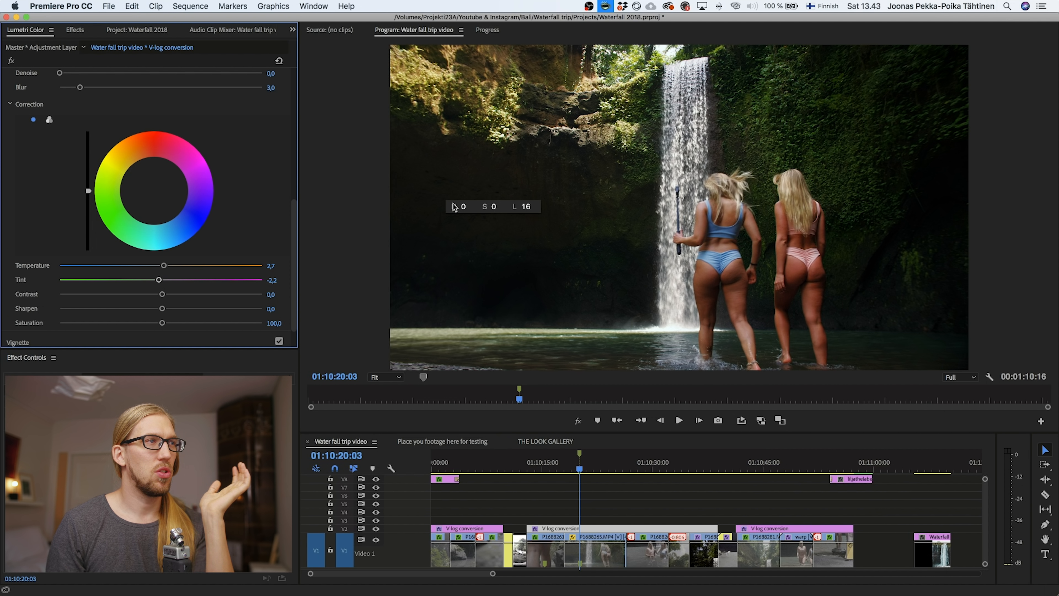
Move the Classic Color Meter readout closer to the waterfall and lock its sampling position on the skin of the woman in pink
{"action": "left_click_drag", "start_coordinate": [455, 208], "coordinate": [516, 214]}
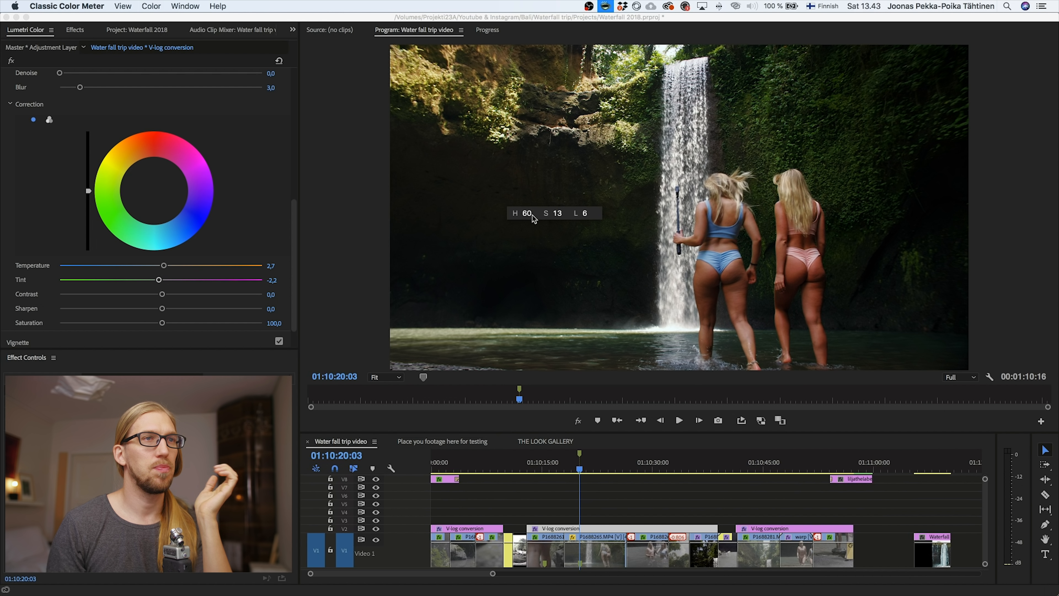
{"action": "left_click_drag", "start_coordinate": [518, 212], "coordinate": [541, 225]}
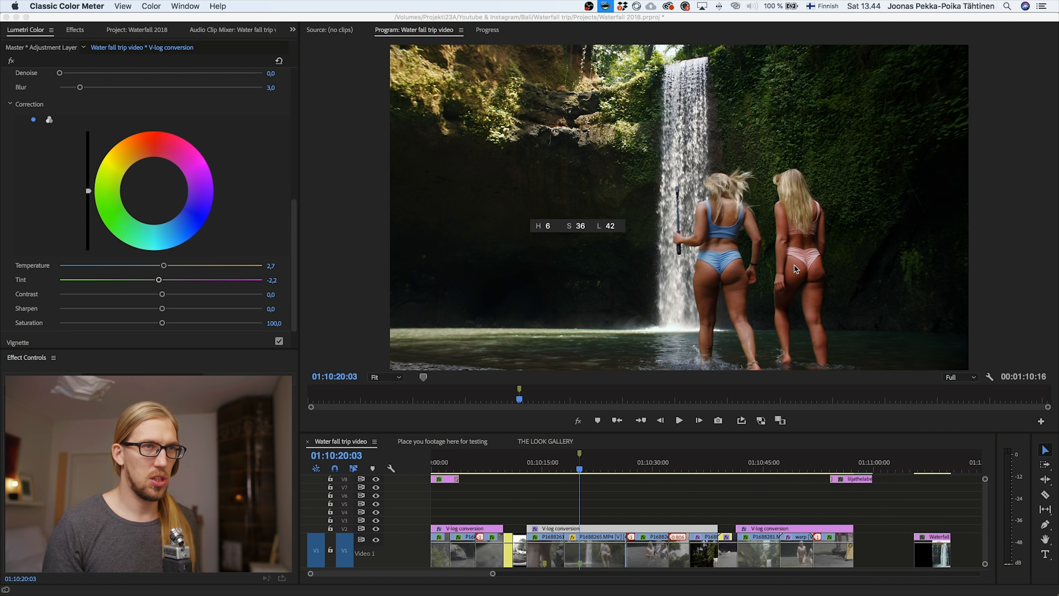
{"action": "key", "text": "super+l"}
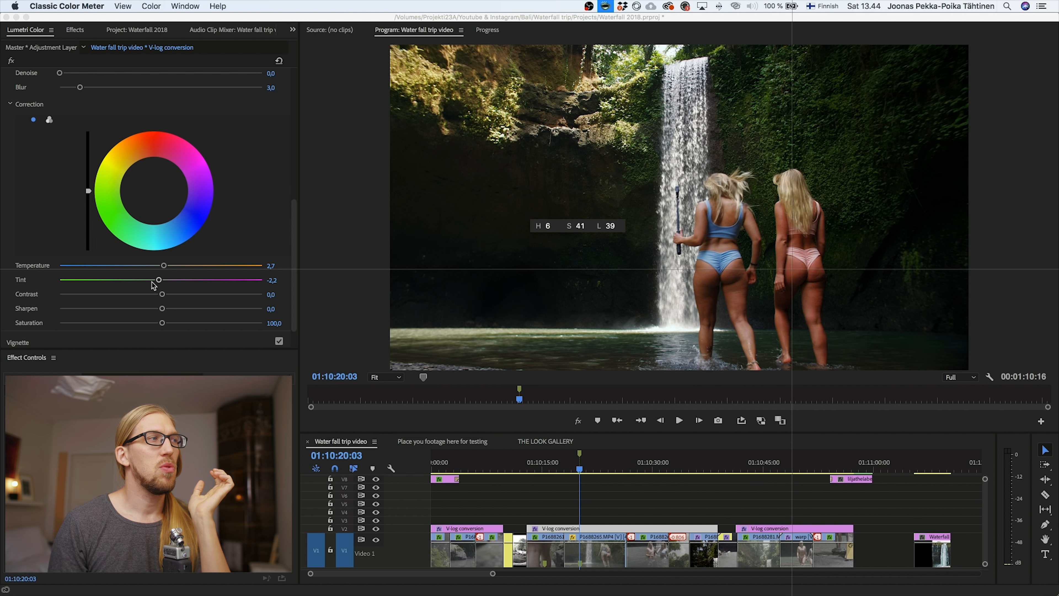
Tune the skin correction against the locked reading to Temperature -2,7 and Tint -10,9, and release the color meter's lock
{"action": "left_click", "coordinate": [159, 280]}
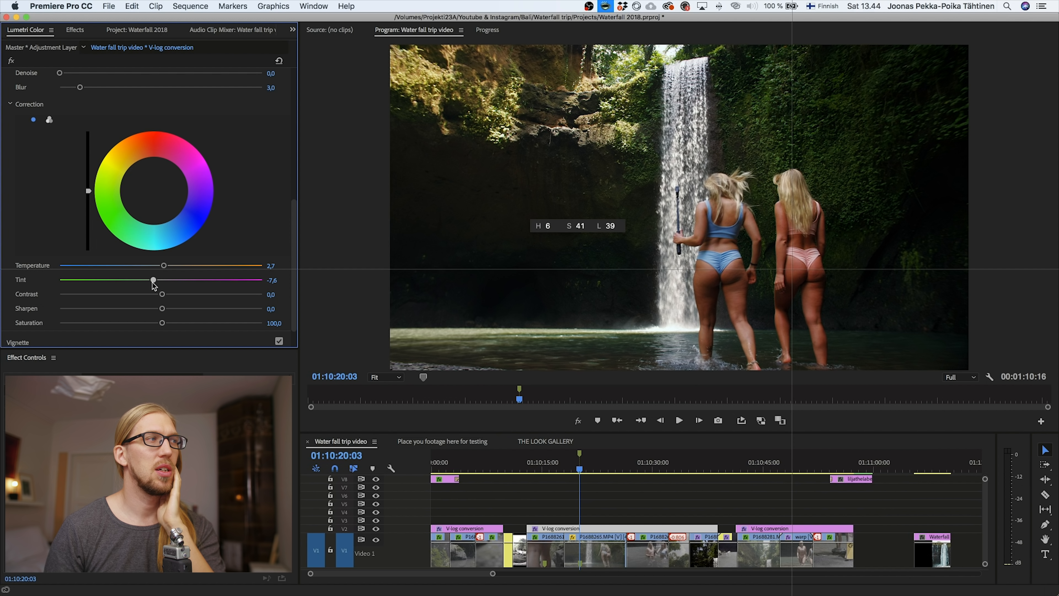
{"action": "left_click_drag", "start_coordinate": [151, 285], "coordinate": [155, 284]}
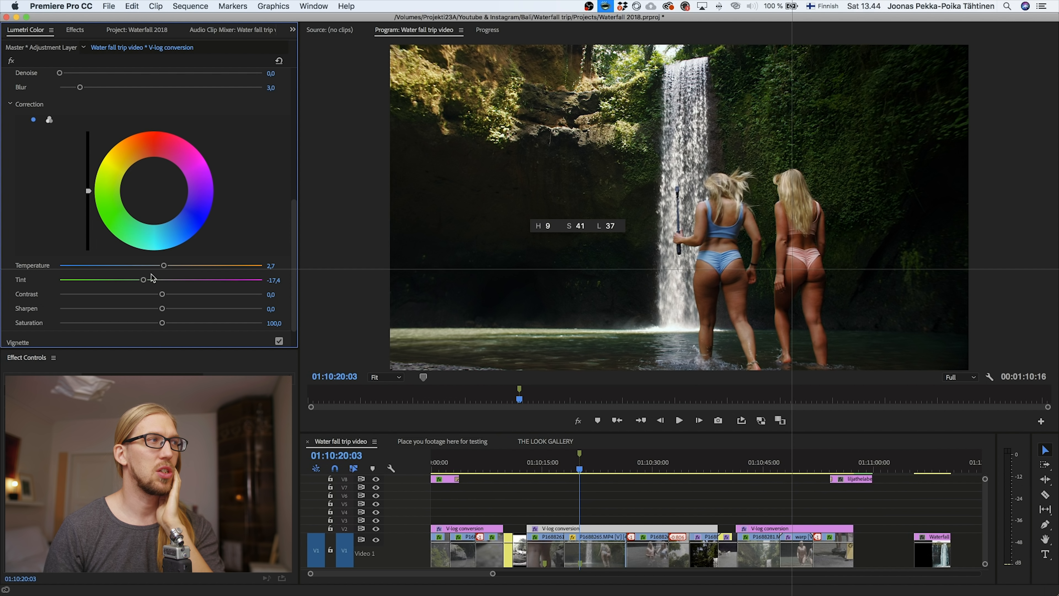
{"action": "left_click_drag", "start_coordinate": [166, 267], "coordinate": [143, 268]}
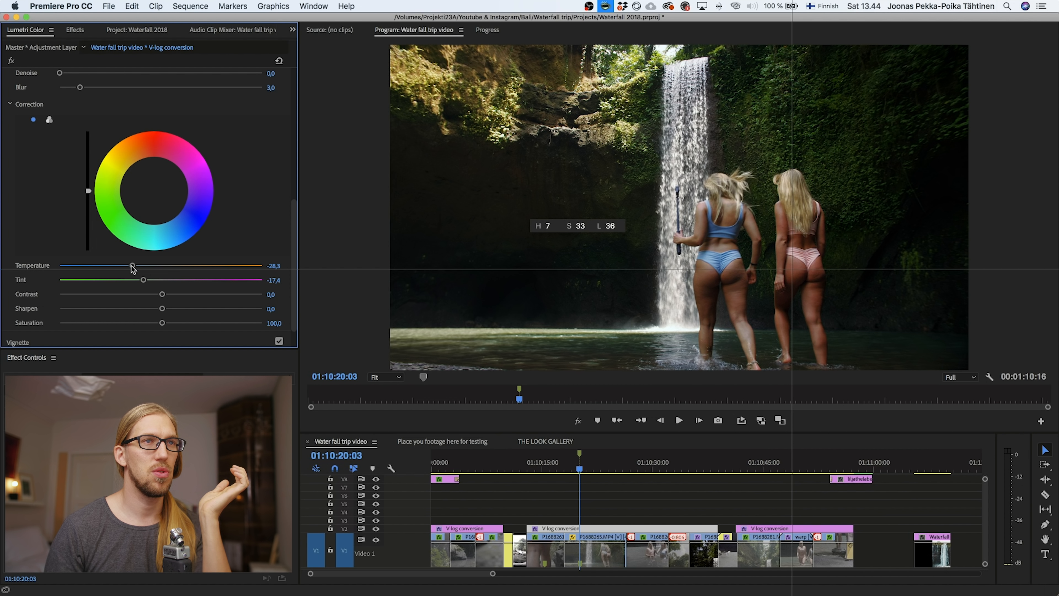
{"action": "left_click_drag", "start_coordinate": [139, 269], "coordinate": [140, 268]}
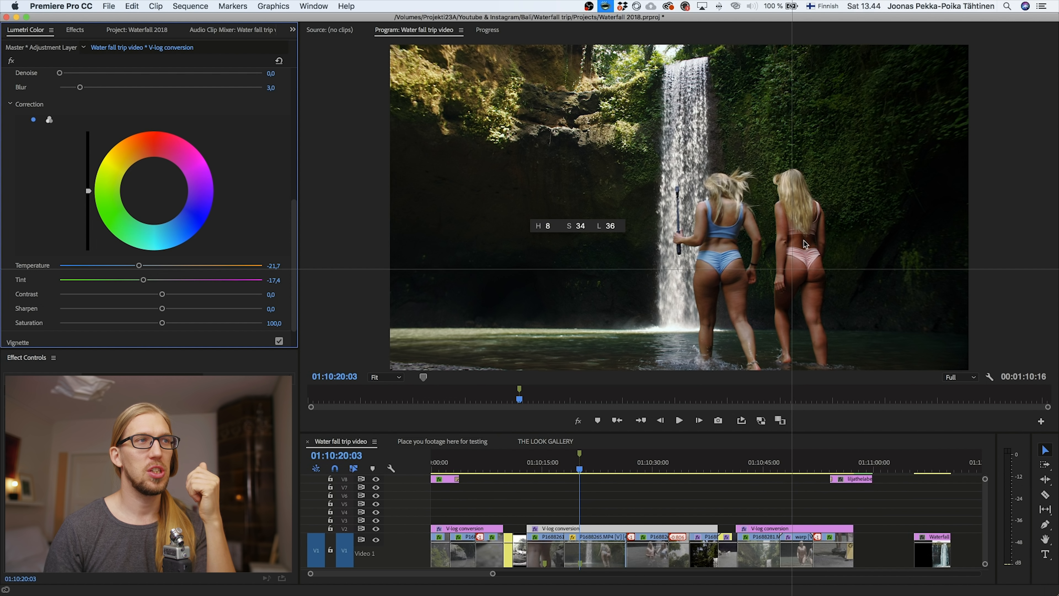
{"action": "left_click_drag", "start_coordinate": [137, 280], "coordinate": [129, 281]}
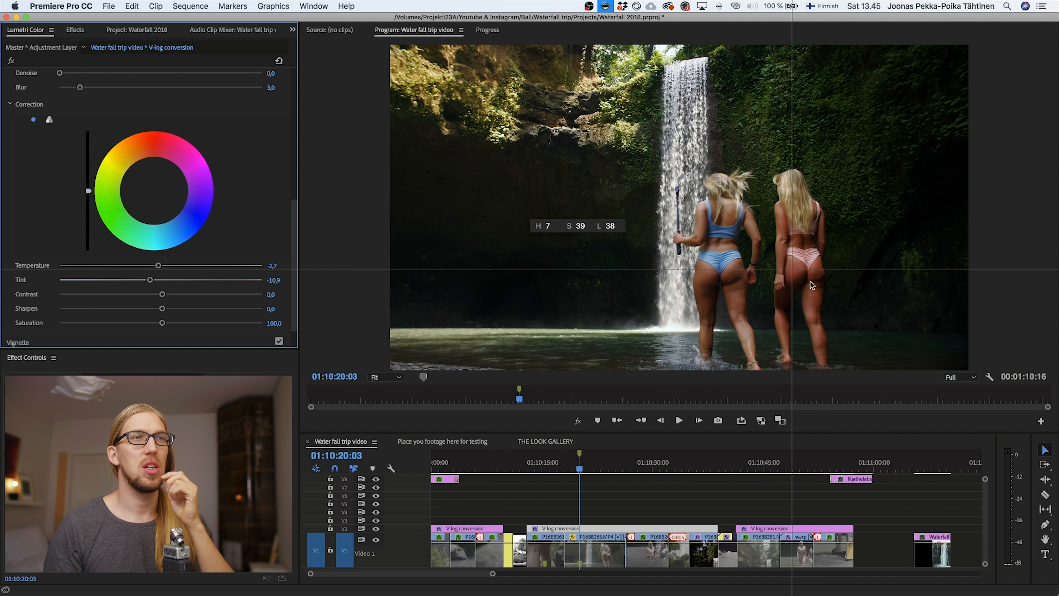
{"action": "left_click", "coordinate": [563, 229]}
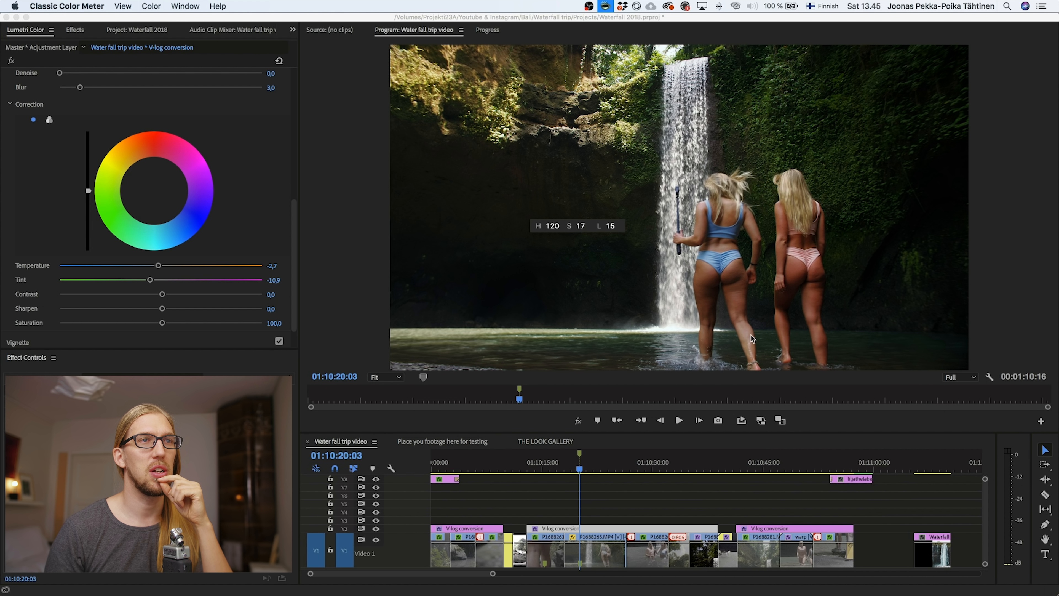
Compare the picture with HSL Secondary off and on, leave it enabled, and move the color meter readout to the picture's upper-left edge
{"action": "scroll", "coordinate": [237, 163], "scroll_direction": "up", "scroll_amount": 10}
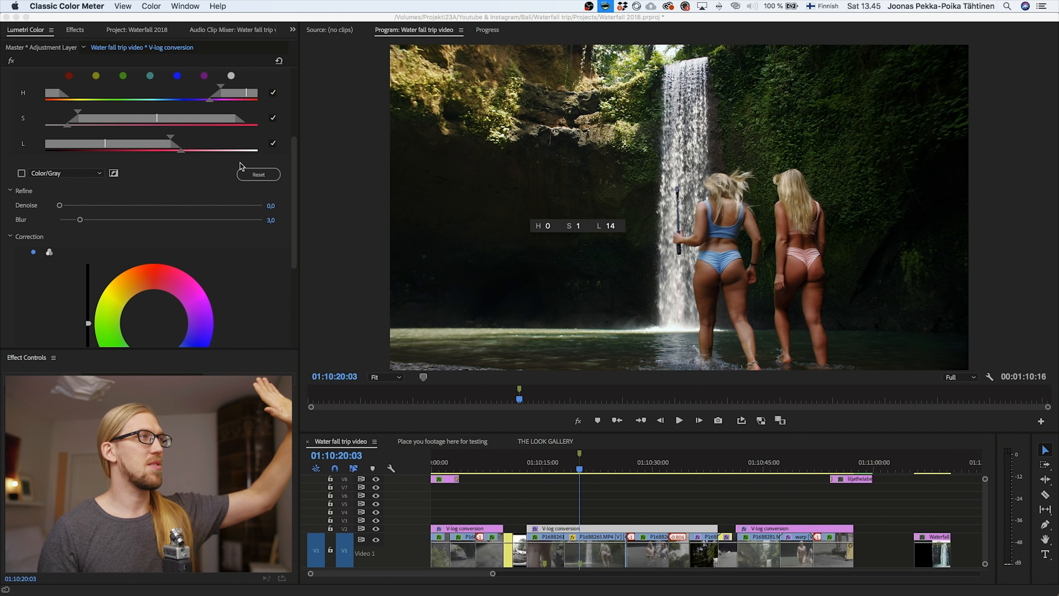
{"action": "scroll", "coordinate": [258, 158], "scroll_direction": "up", "scroll_amount": 1}
{"action": "left_click", "coordinate": [279, 105]}
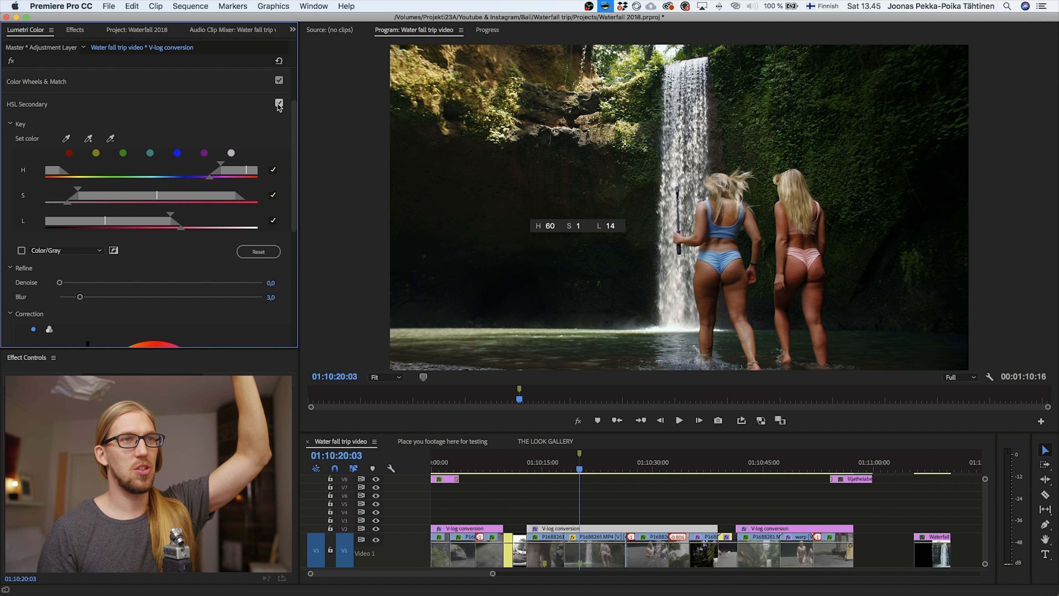
{"action": "left_click", "coordinate": [278, 105]}
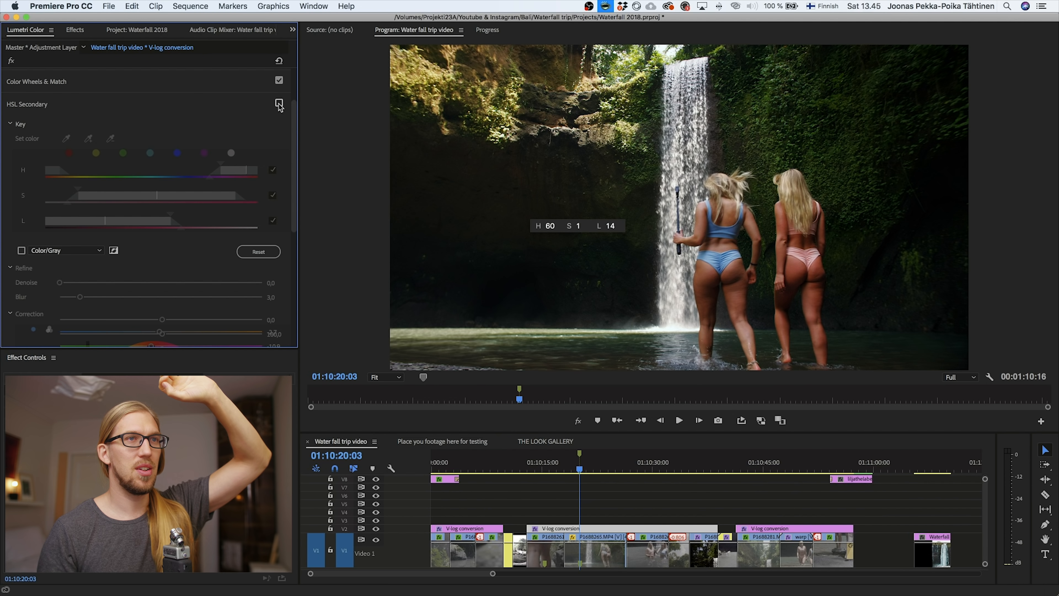
{"action": "left_click", "coordinate": [278, 105]}
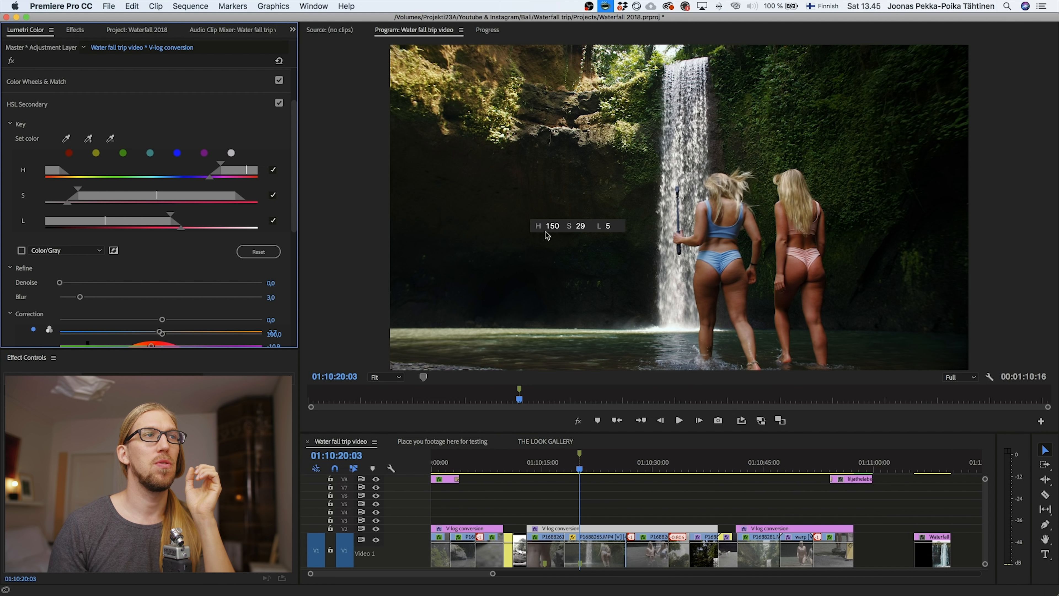
{"action": "left_click_drag", "start_coordinate": [538, 226], "coordinate": [311, 65]}
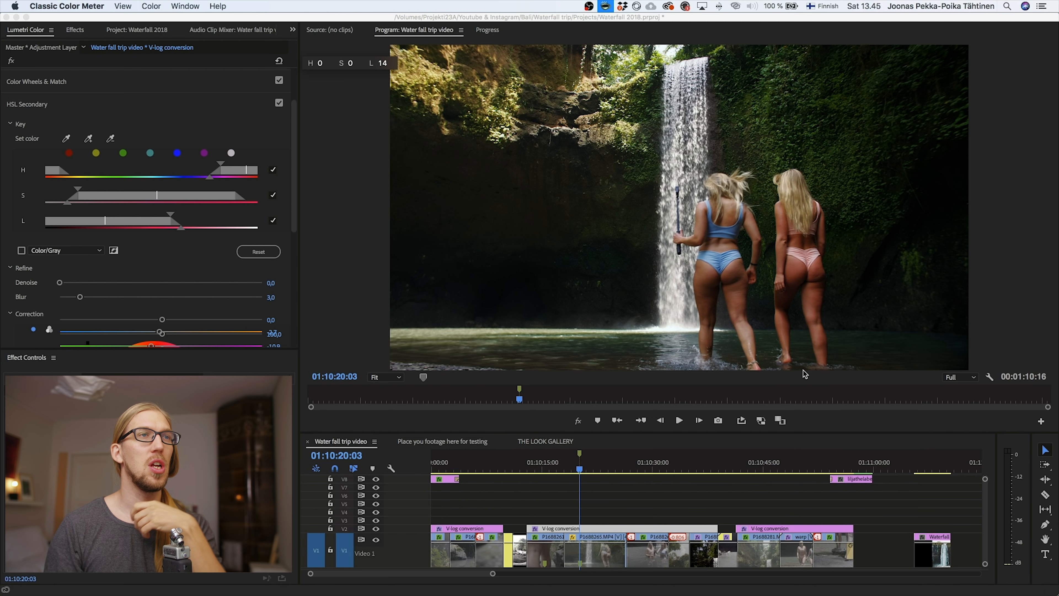
Collapse the HSL Secondary settings and put the playhead on the waterfall reference image at the sequence's end
{"action": "scroll", "coordinate": [110, 222], "scroll_direction": "down", "scroll_amount": 1}
{"action": "scroll", "coordinate": [121, 231], "scroll_direction": "up", "scroll_amount": 1}
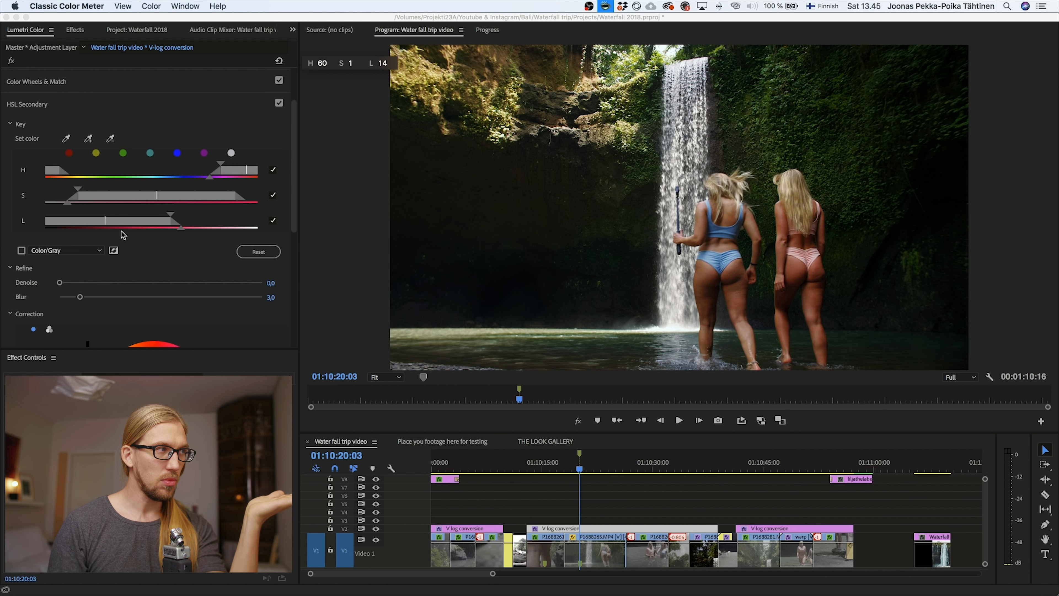
{"action": "scroll", "coordinate": [123, 235], "scroll_direction": "up", "scroll_amount": 1}
{"action": "left_click", "coordinate": [162, 131]}
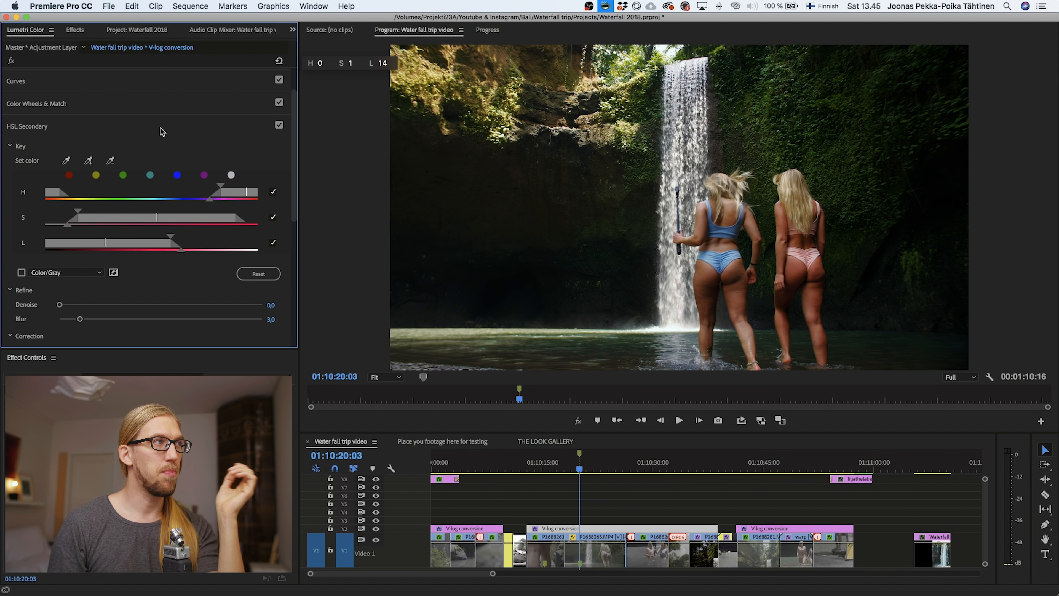
{"action": "left_click", "coordinate": [203, 126]}
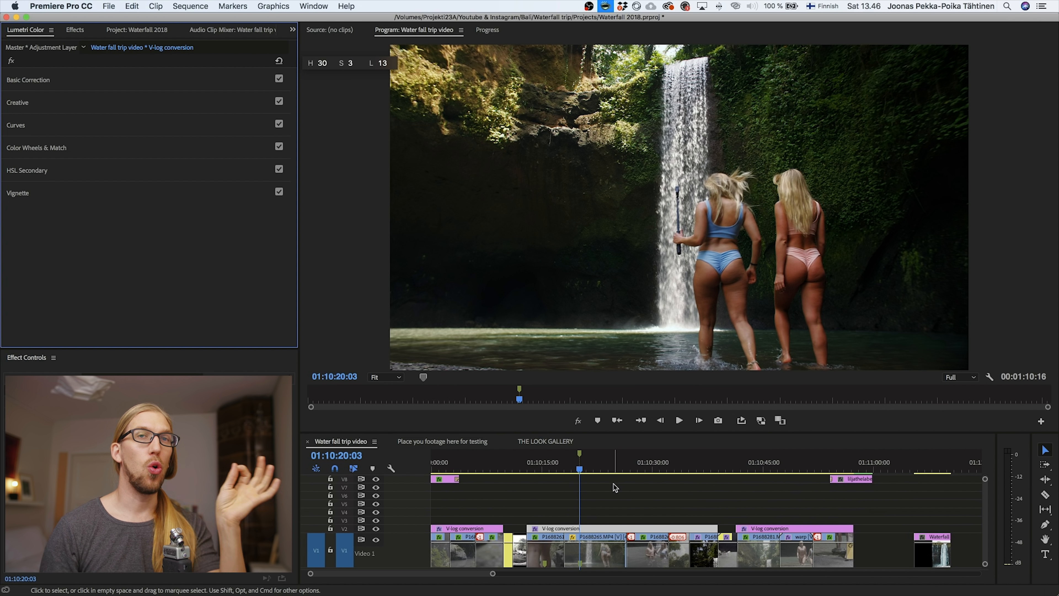
{"action": "left_click", "coordinate": [929, 470]}
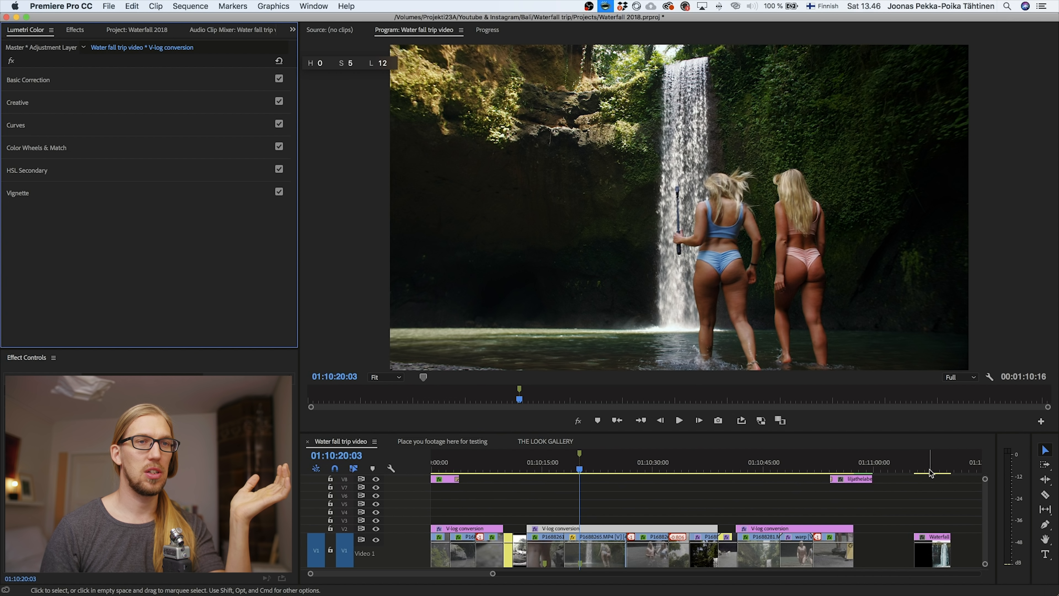
{"action": "left_click_drag", "start_coordinate": [929, 468], "coordinate": [929, 468]}
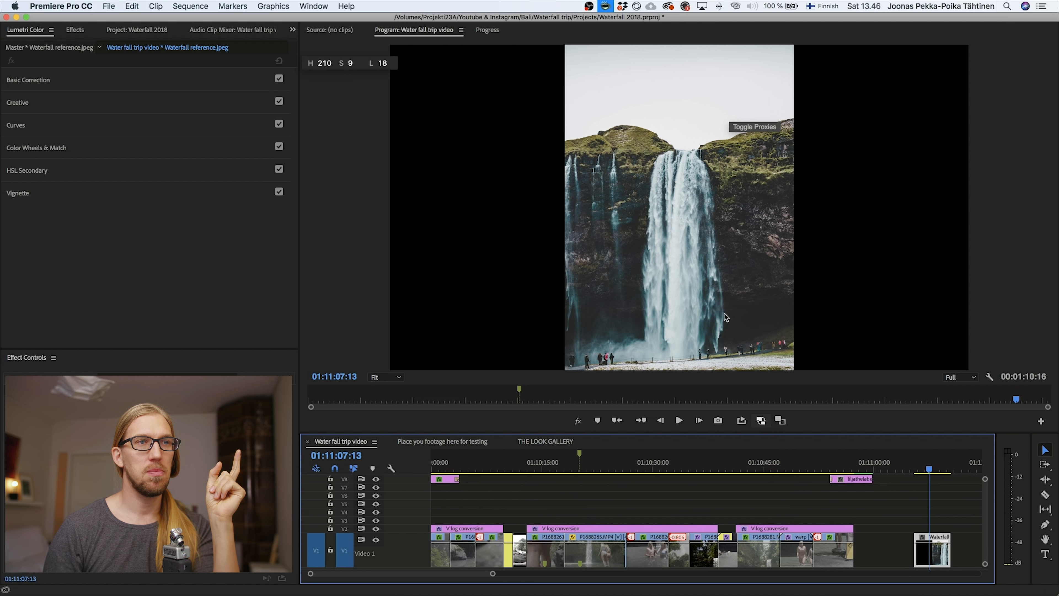
Open Lumetri Scopes for the reference image and show only the Waveform (RGB) by disabling Vectorscope YUV
{"action": "left_click", "coordinate": [304, 6]}
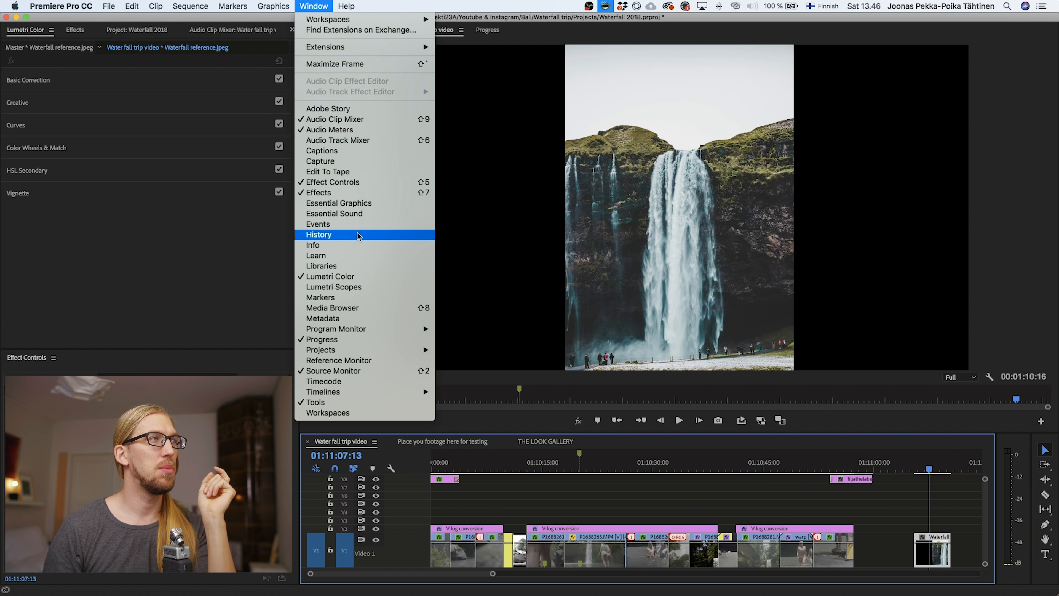
{"action": "left_click", "coordinate": [365, 287]}
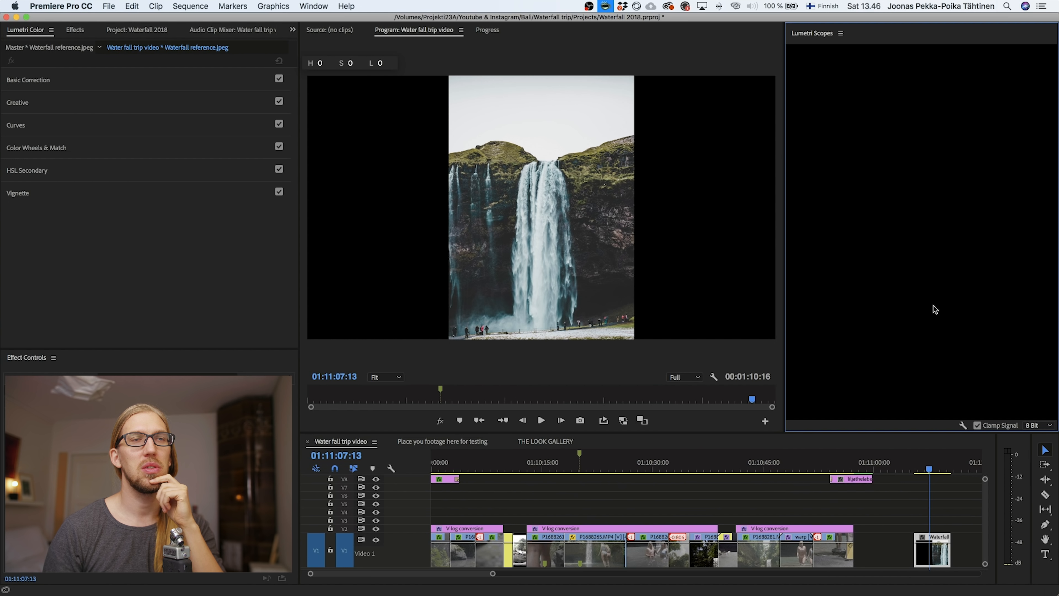
{"action": "left_click", "coordinate": [936, 470]}
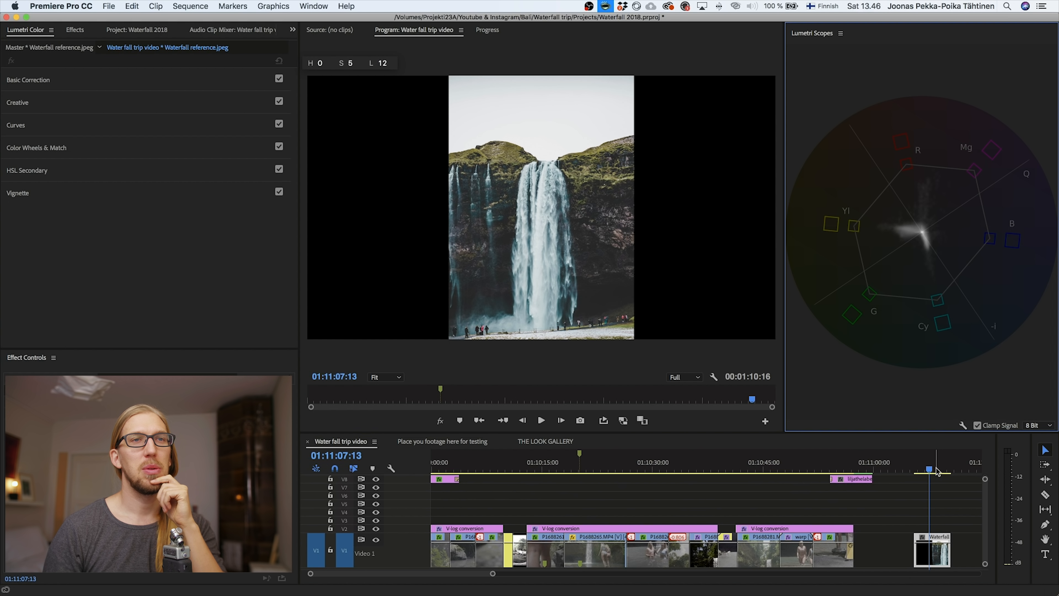
{"action": "right_click", "coordinate": [903, 190]}
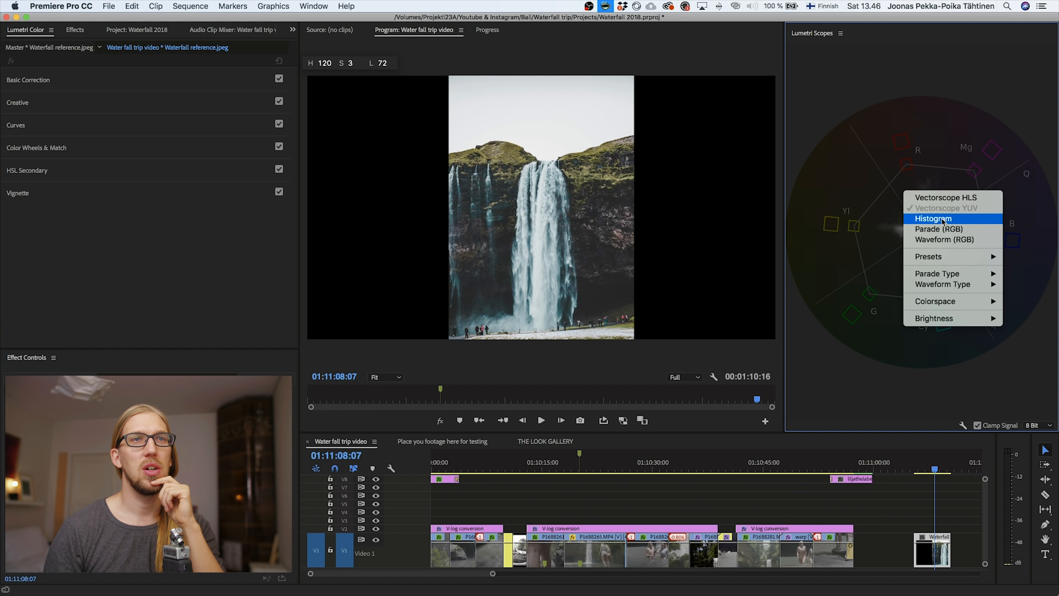
{"action": "left_click", "coordinate": [944, 243]}
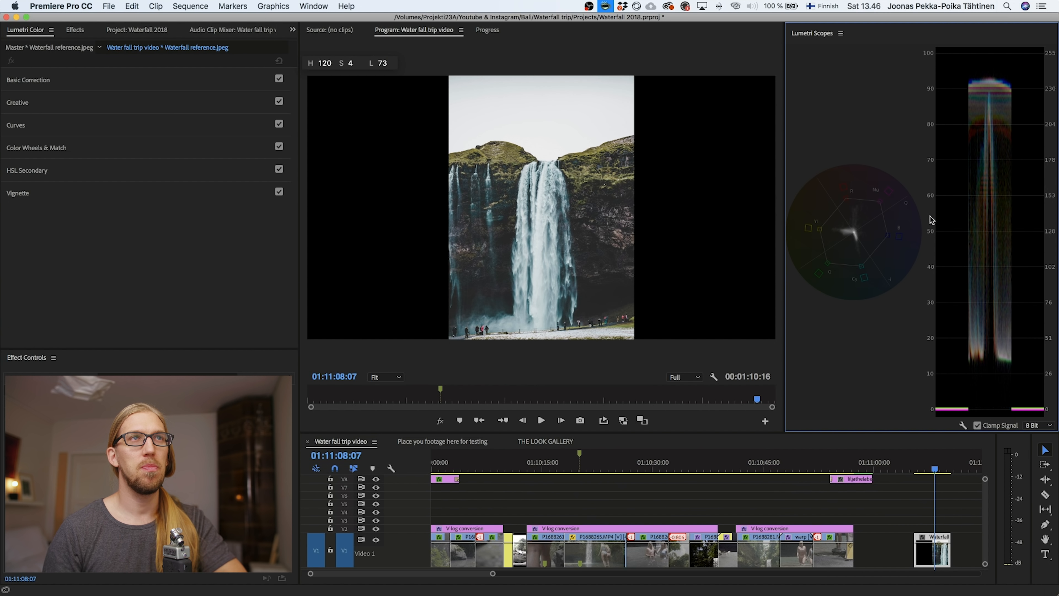
{"action": "right_click", "coordinate": [884, 252]}
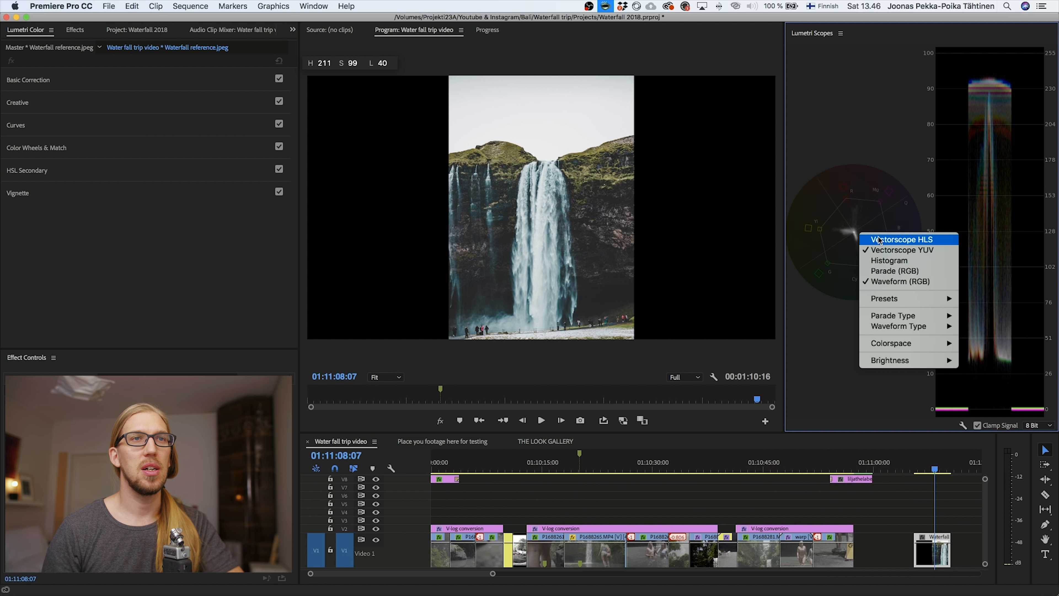
{"action": "left_click", "coordinate": [885, 251]}
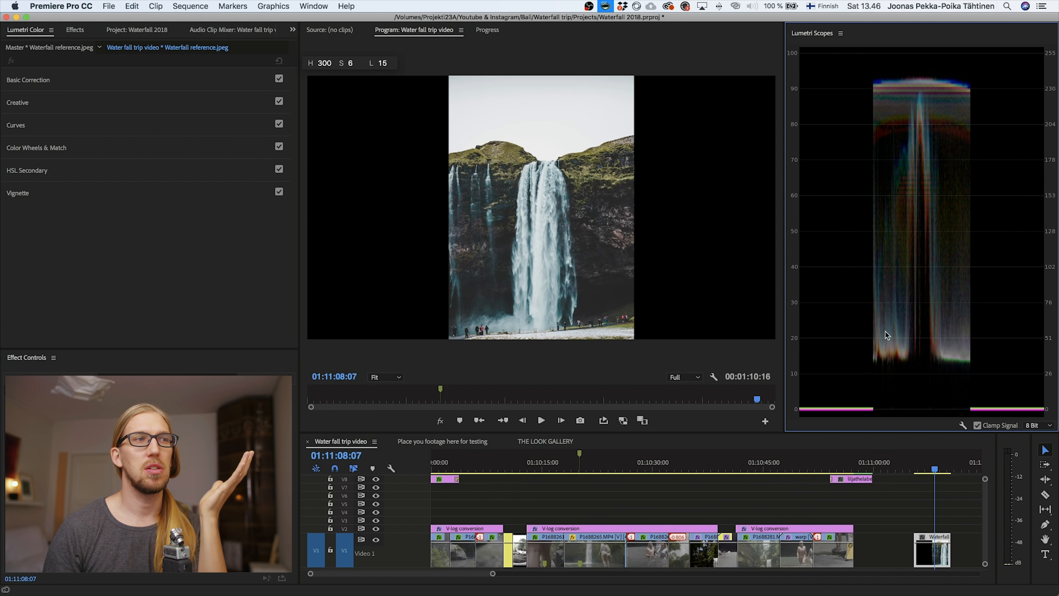
Place an Adjustment Layer from the project on track V5 and extend it to the end of the last V-log conversion layer
{"action": "left_click", "coordinate": [571, 464]}
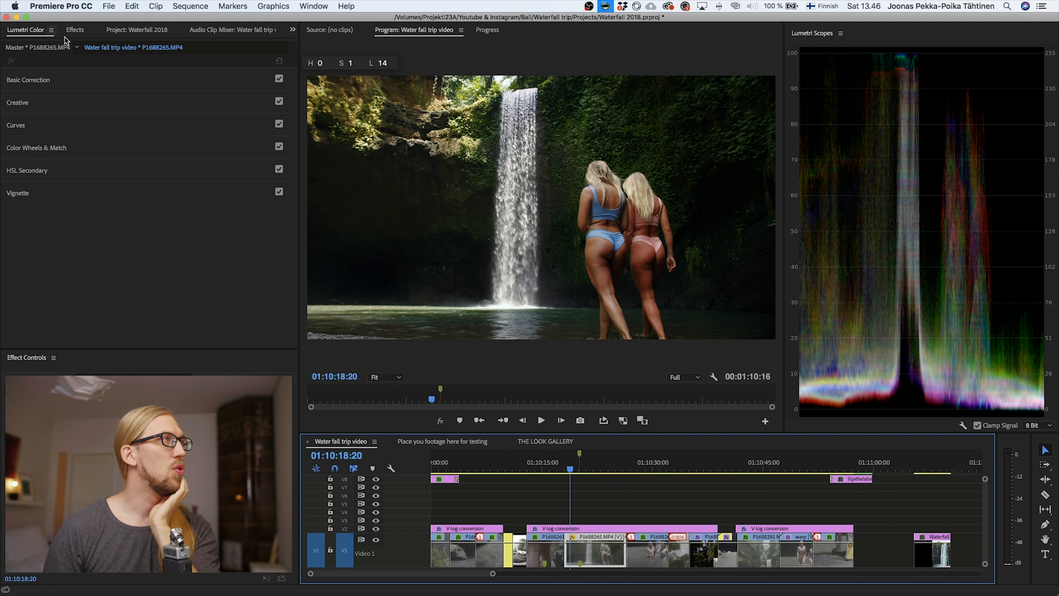
{"action": "left_click", "coordinate": [257, 32]}
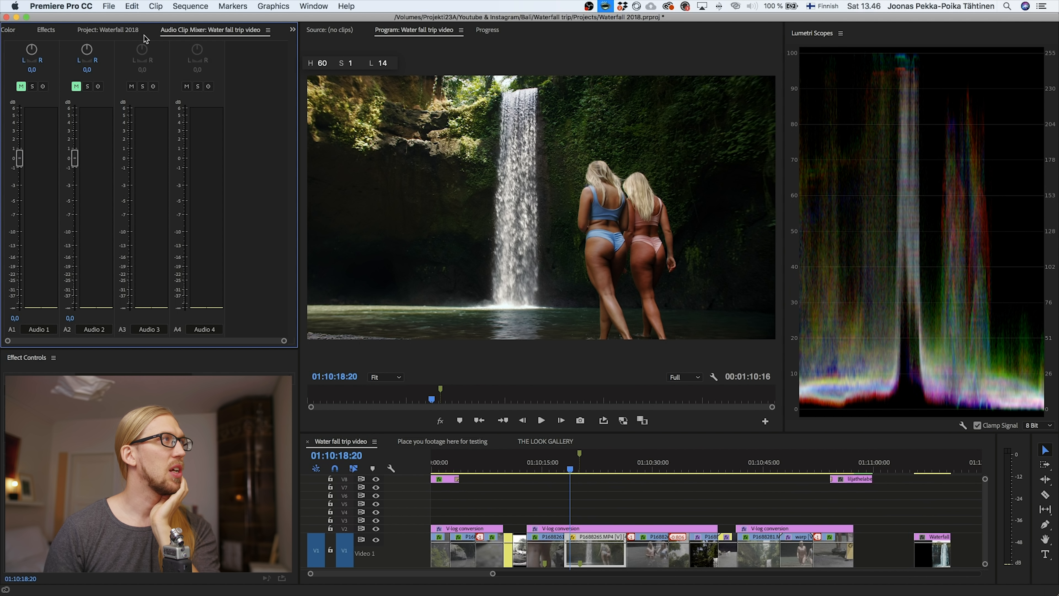
{"action": "left_click", "coordinate": [291, 31]}
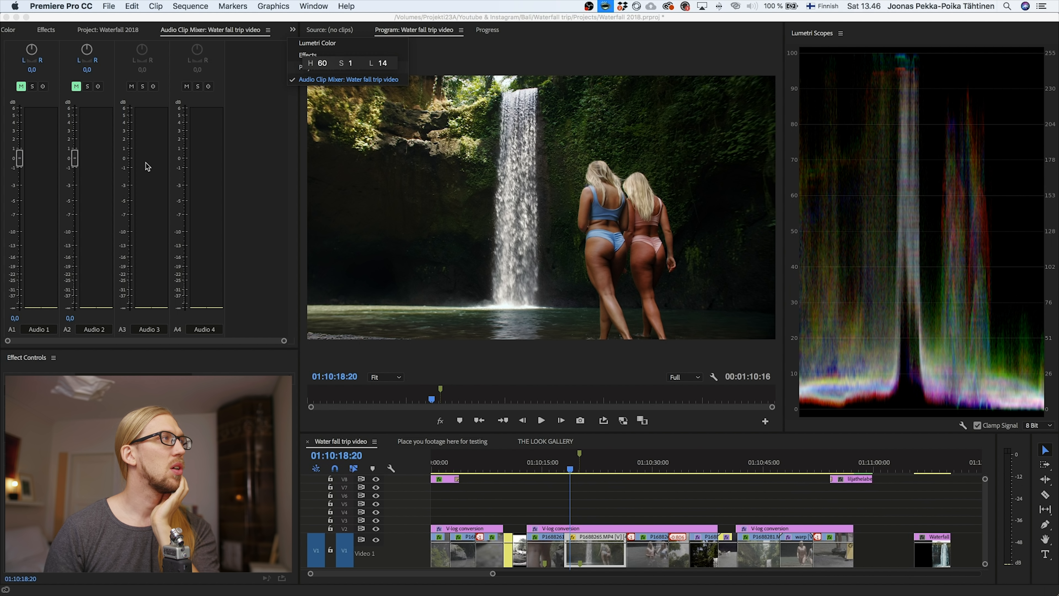
{"action": "left_click_drag", "start_coordinate": [47, 96], "coordinate": [433, 506]}
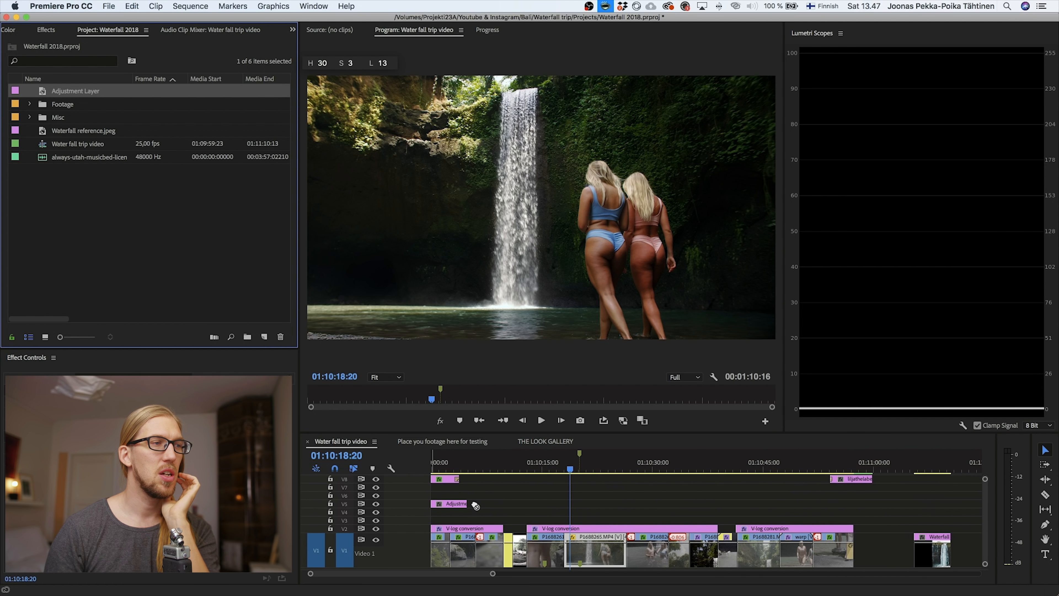
{"action": "left_click_drag", "start_coordinate": [567, 504], "coordinate": [823, 508]}
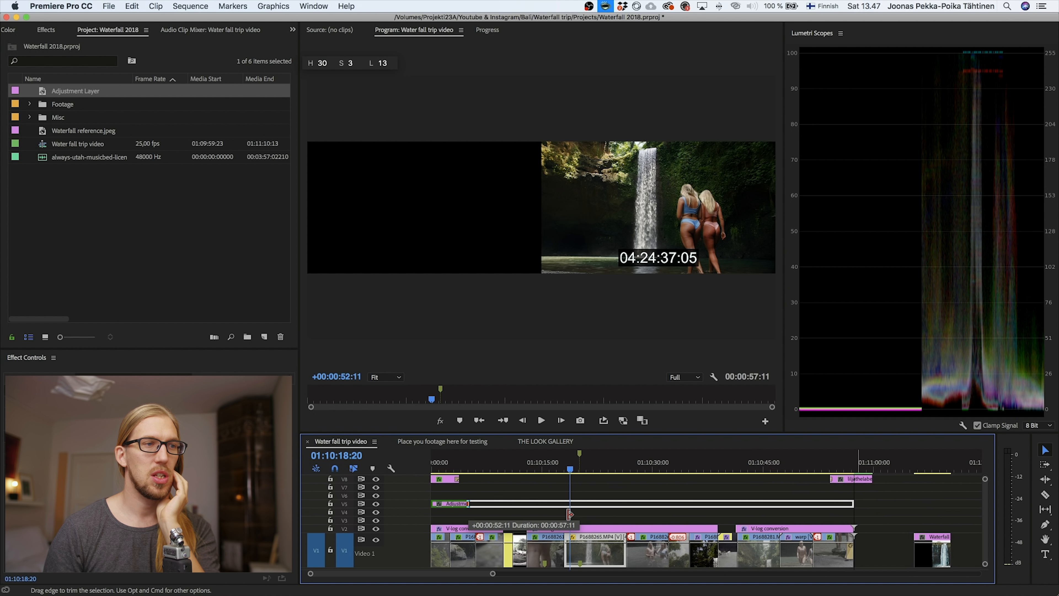
{"action": "left_click_drag", "start_coordinate": [569, 514], "coordinate": [562, 503]}
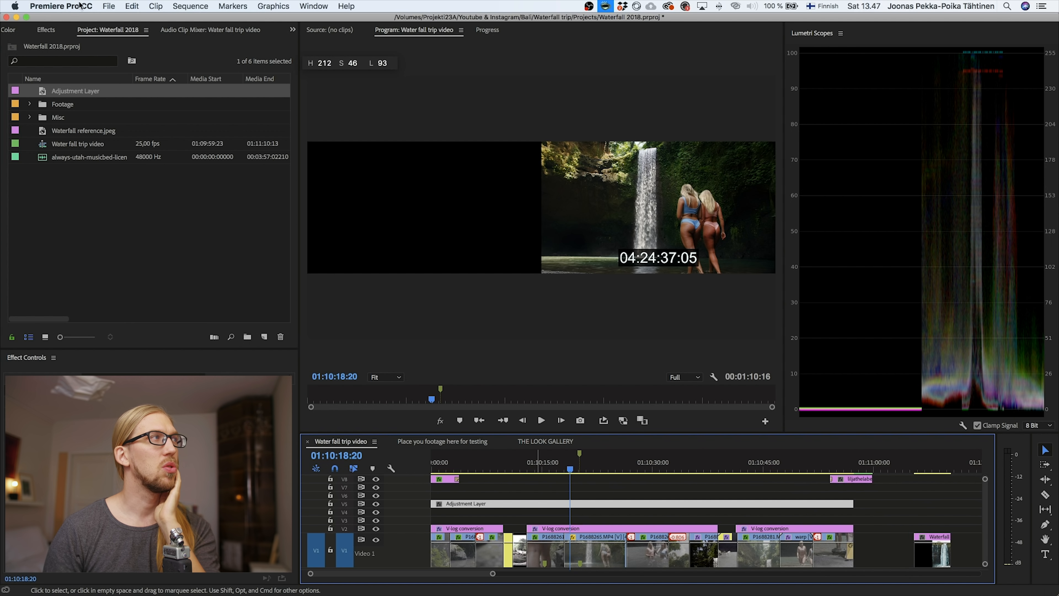
Check the reference image's waveform against the graded clips, select the V5 adjustment layer and park the playhead at 01:10:20:03
{"action": "left_click", "coordinate": [8, 30]}
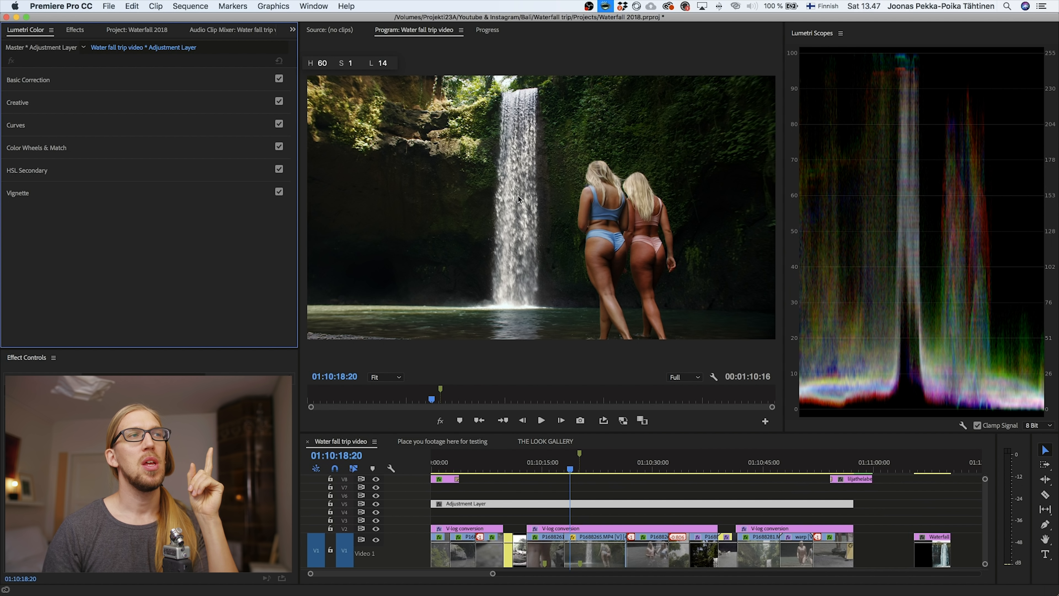
{"action": "left_click", "coordinate": [932, 468]}
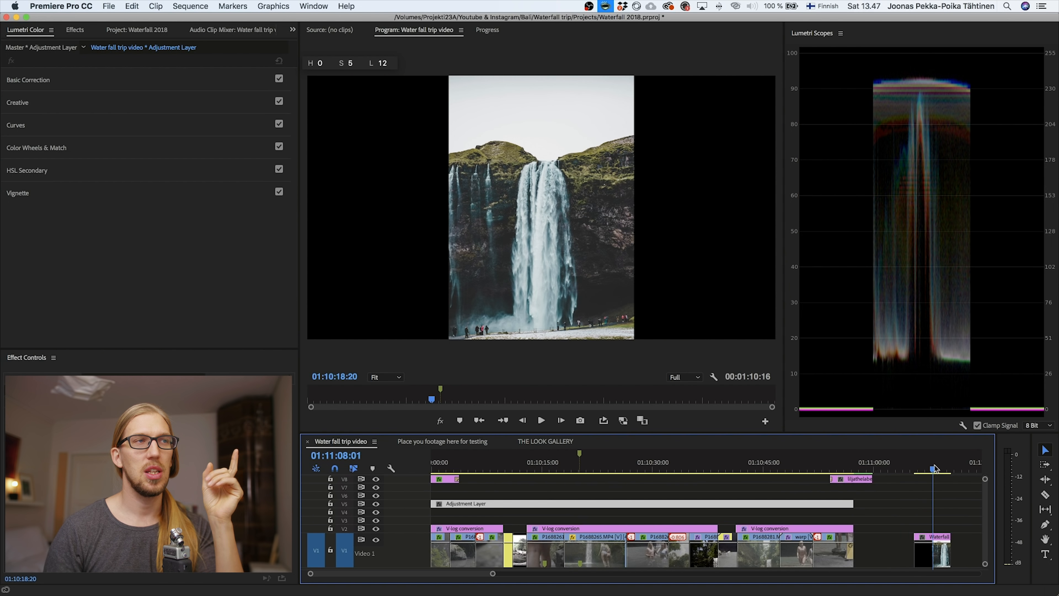
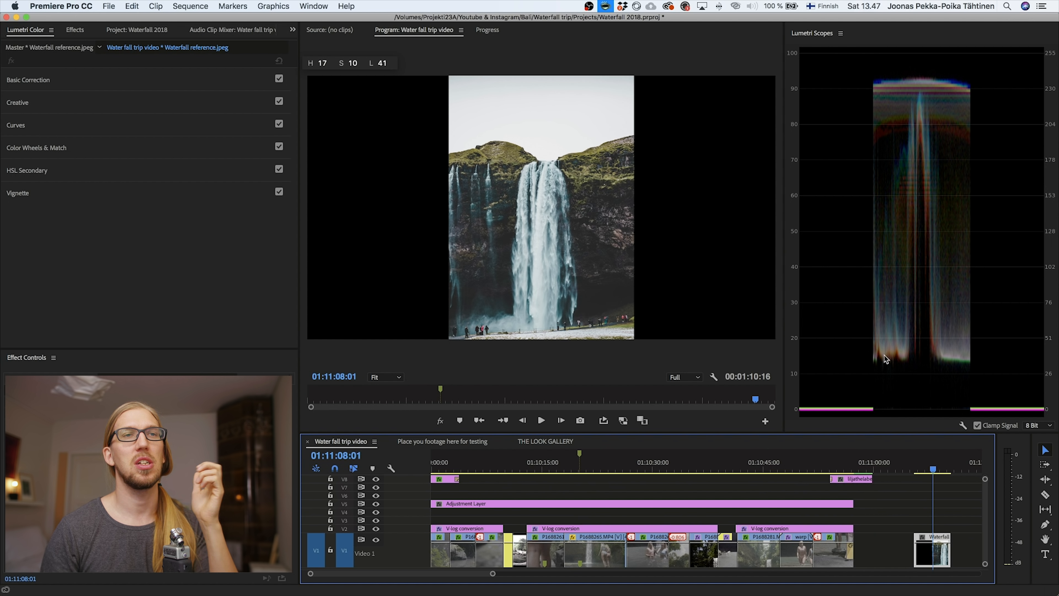
{"action": "left_click", "coordinate": [633, 465]}
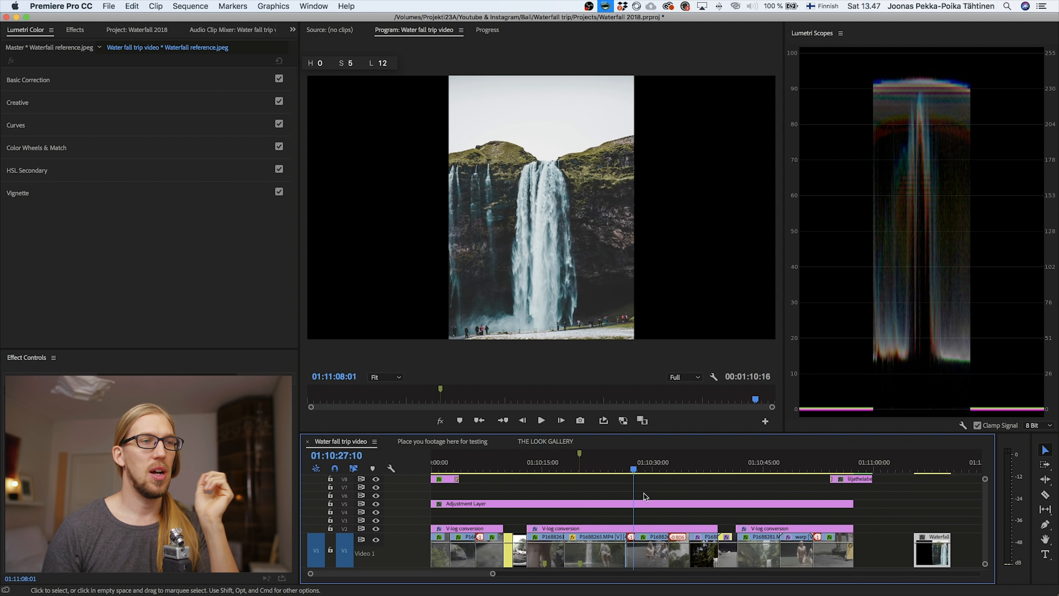
{"action": "left_click", "coordinate": [645, 503]}
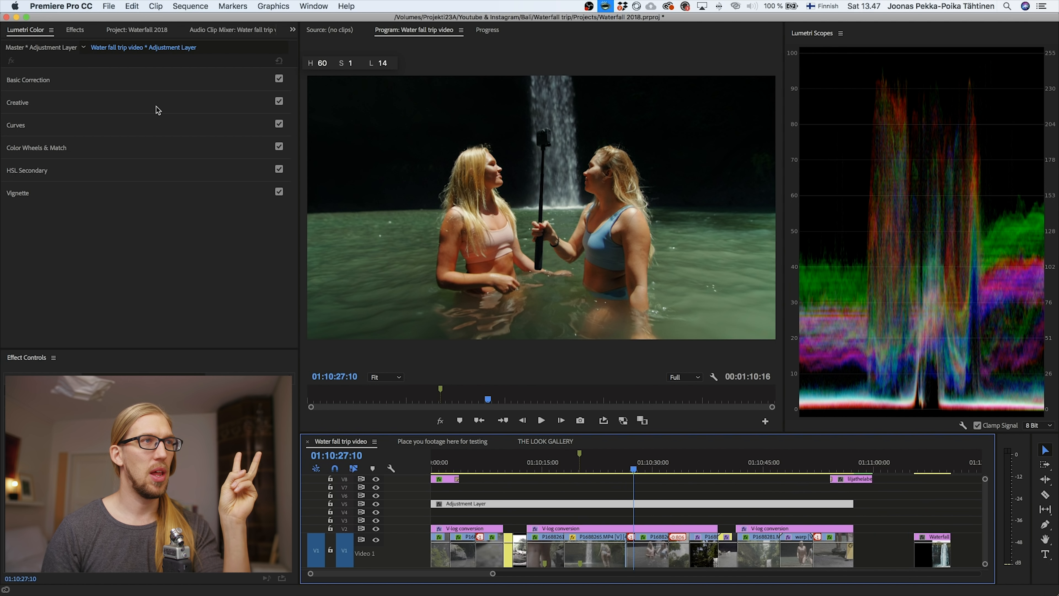
{"action": "left_click", "coordinate": [577, 465]}
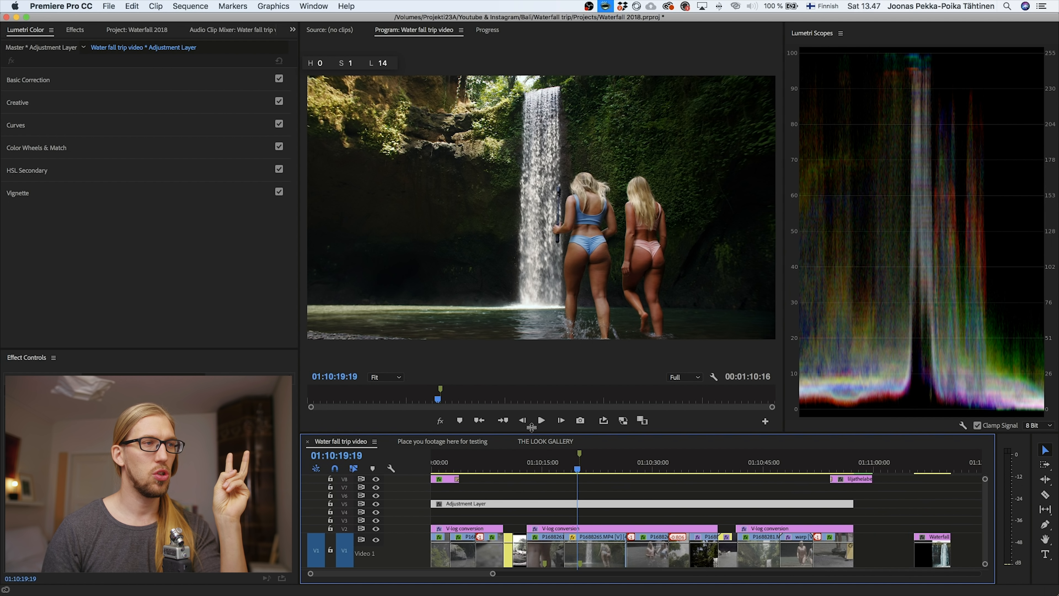
{"action": "left_click", "coordinate": [502, 421]}
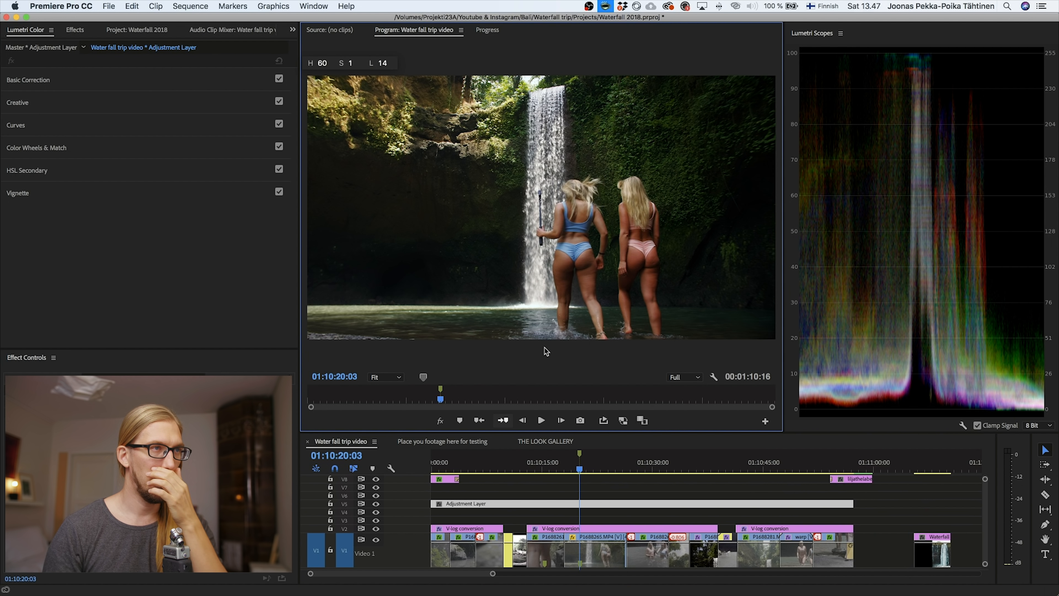
Expand the Creative settings and rename the V5 adjustment layer as "The look"
{"action": "left_click", "coordinate": [167, 104]}
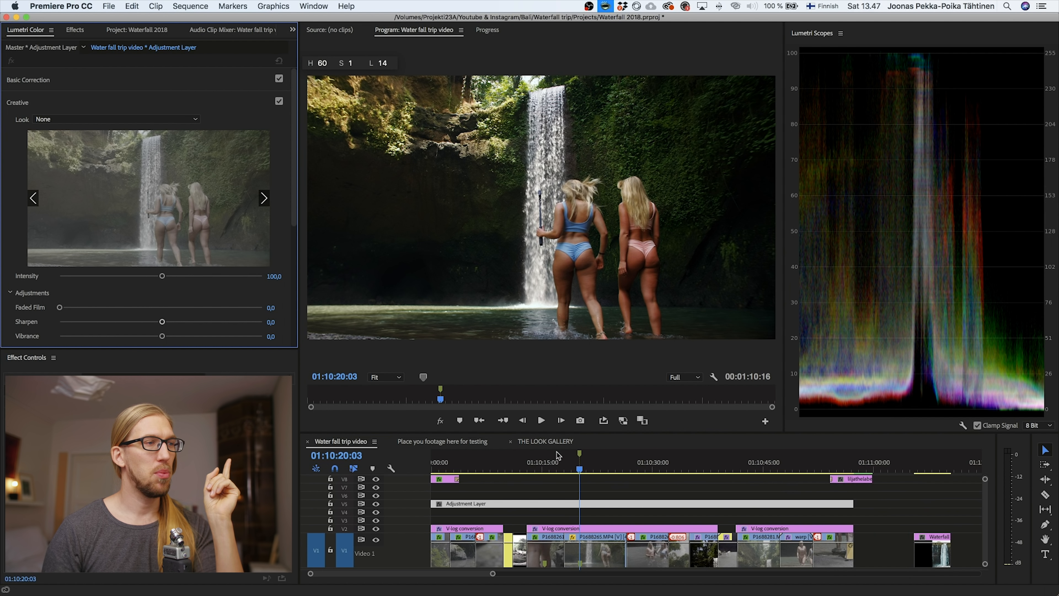
{"action": "right_click", "coordinate": [496, 503]}
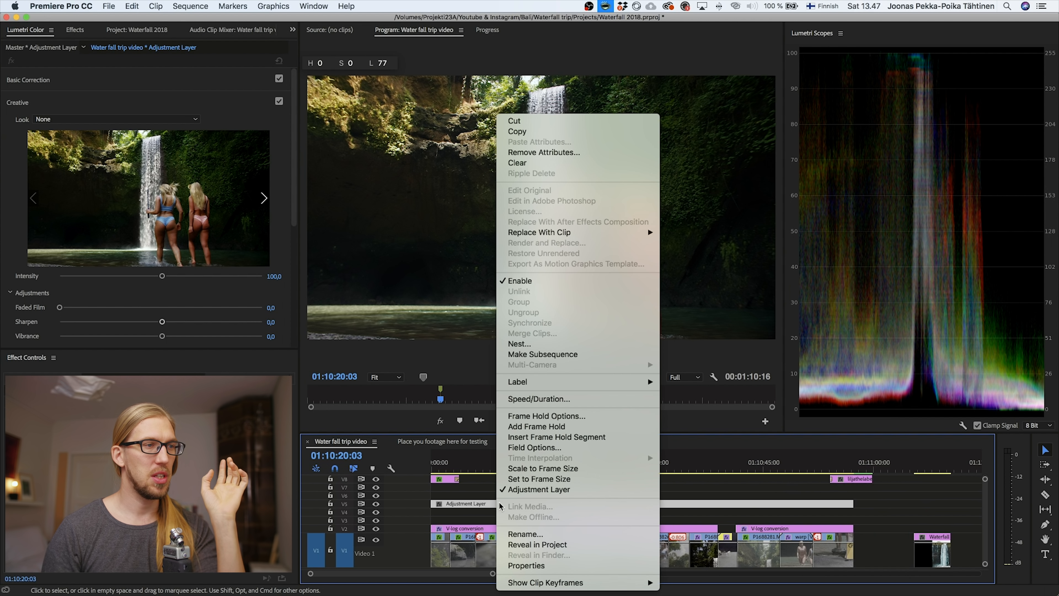
{"action": "left_click", "coordinate": [553, 534]}
{"action": "type", "text": "The look"}
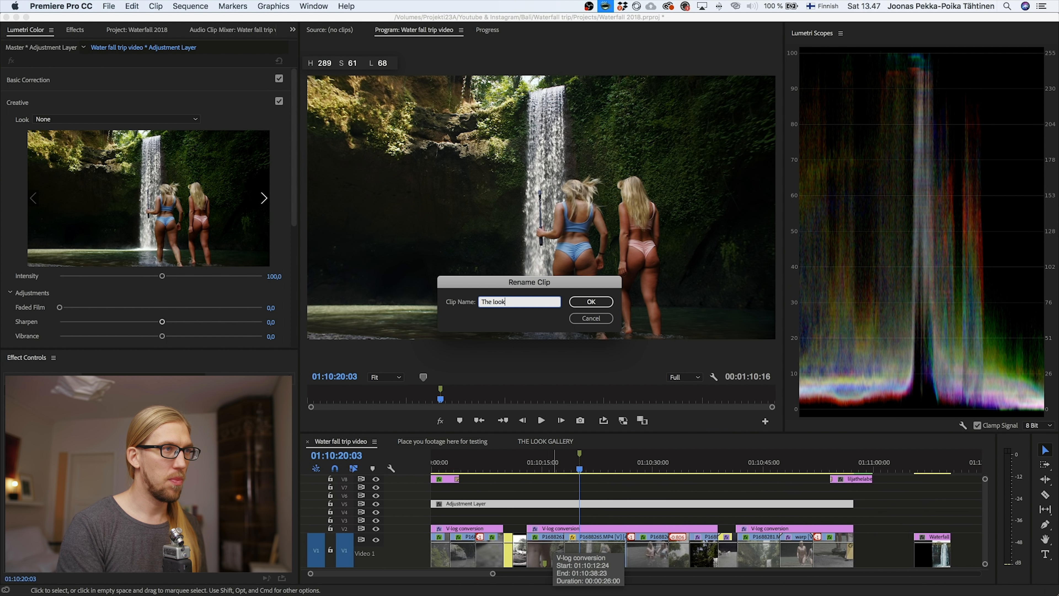
{"action": "key", "text": "Return"}
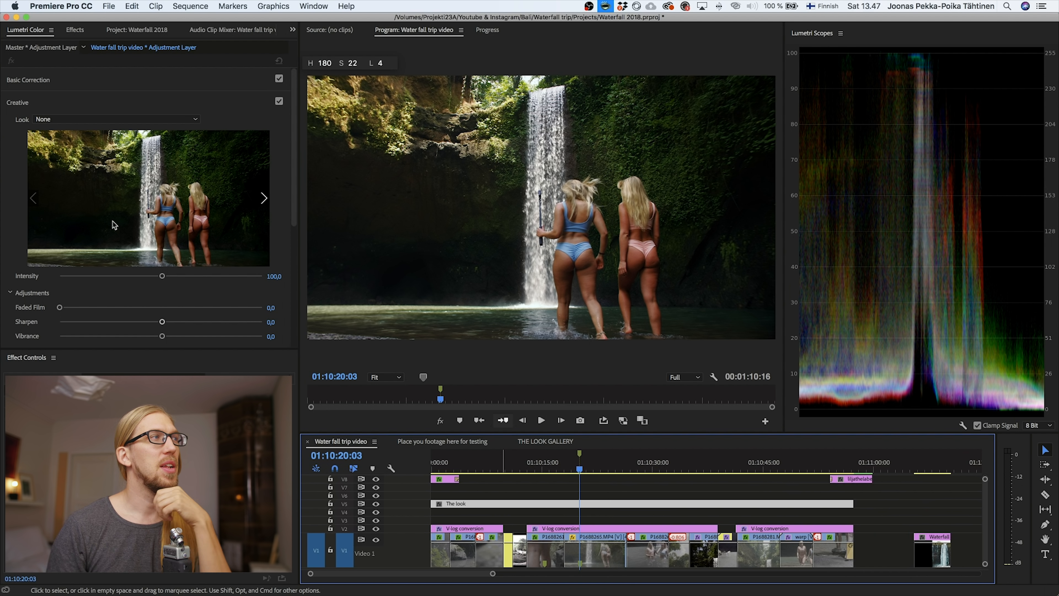
Apply the Joo.Works - Fujifilm 3513DI D65 cool look to the V5 layer and compare the picture with the track hidden and shown
{"action": "left_click", "coordinate": [104, 121]}
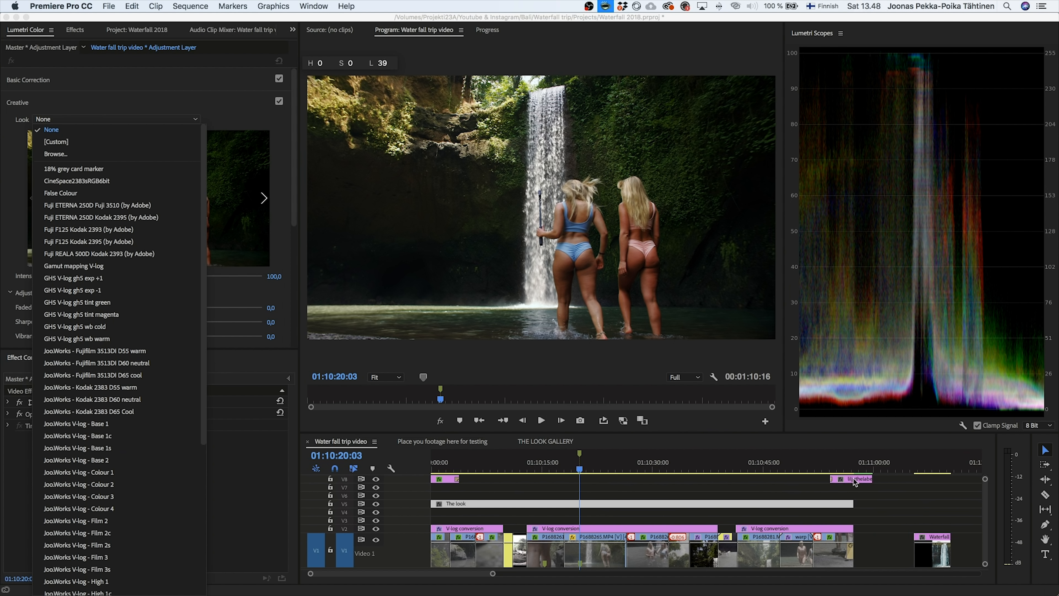
{"action": "left_click", "coordinate": [104, 375]}
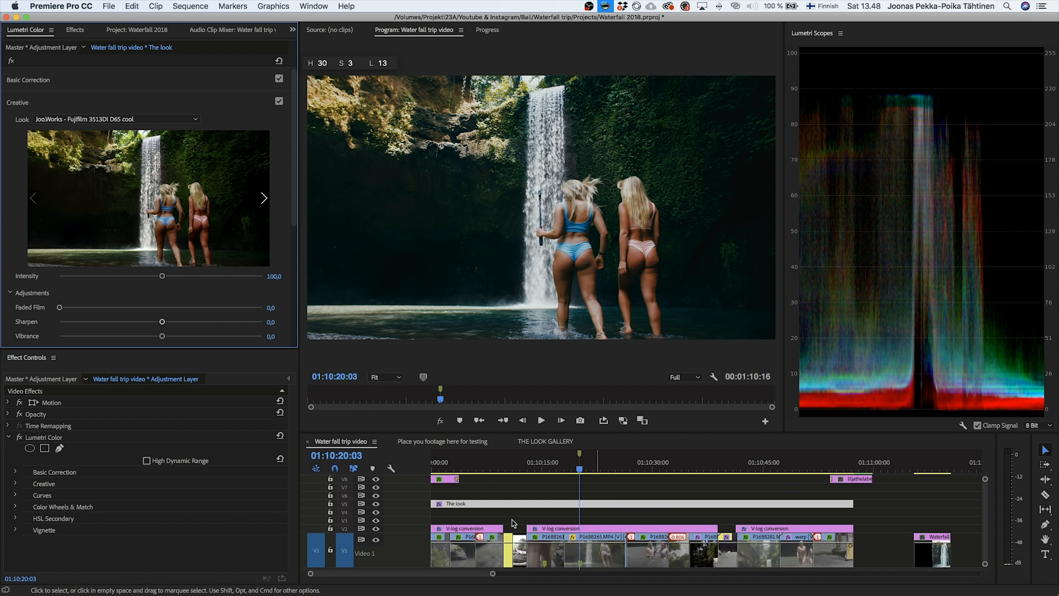
{"action": "left_click", "coordinate": [376, 505]}
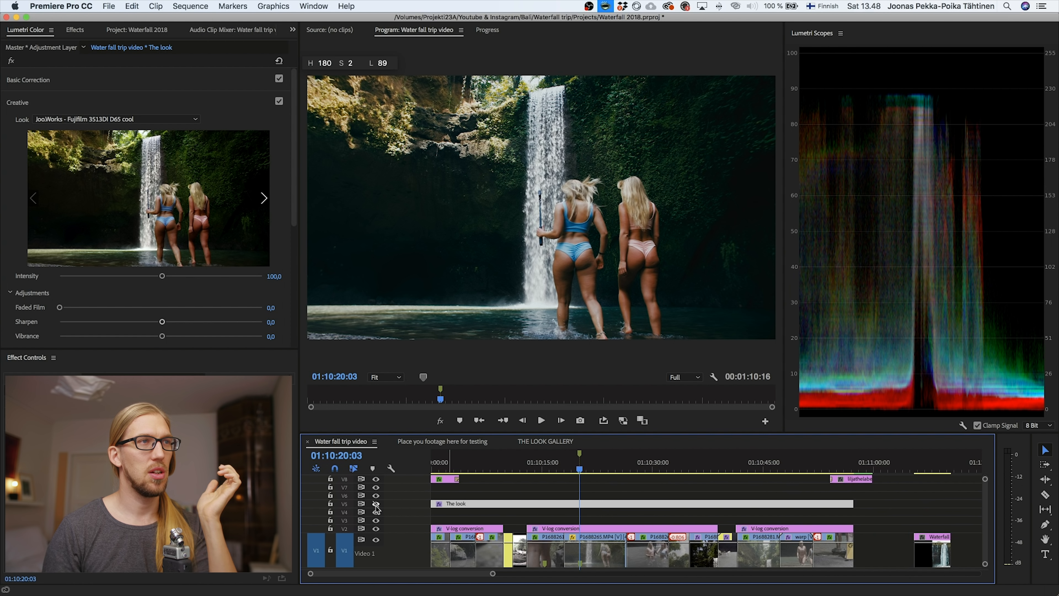
{"action": "left_click", "coordinate": [376, 503]}
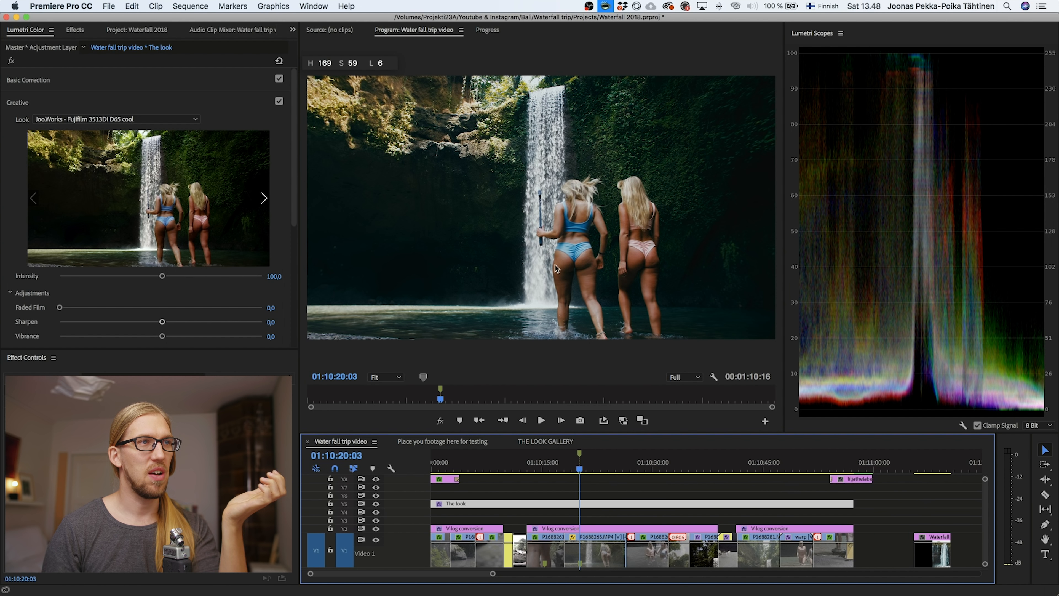
{"action": "left_click", "coordinate": [108, 120]}
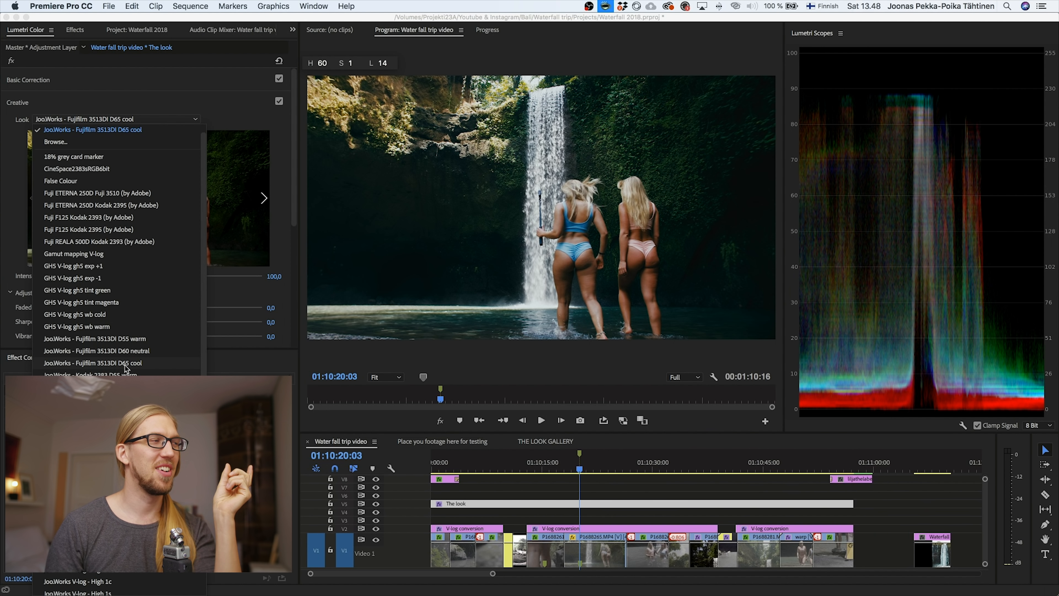
{"action": "left_click", "coordinate": [582, 487]}
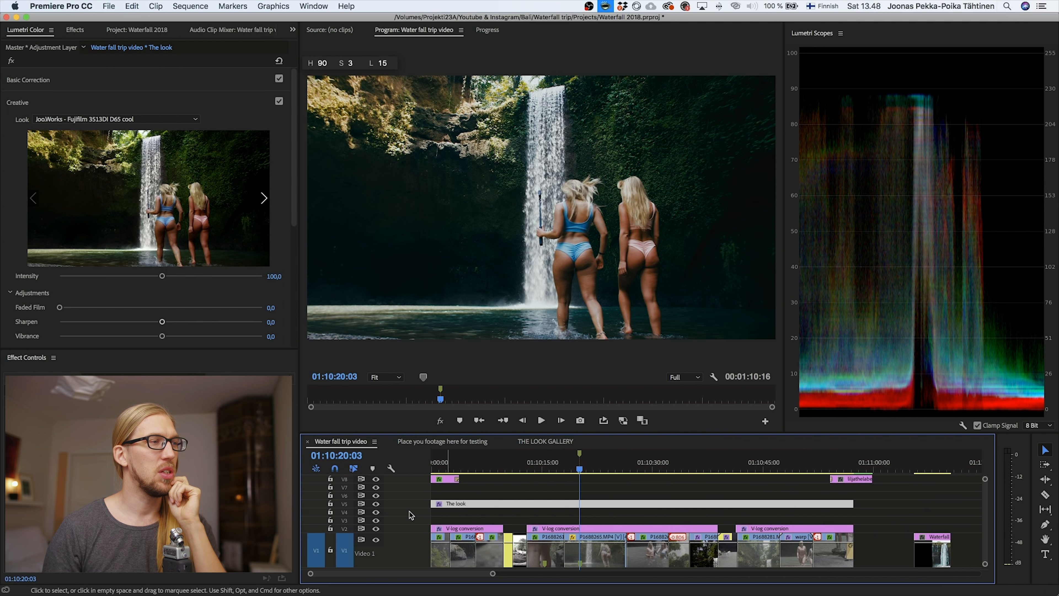
Compare the picture with track V5 off and on, pull The look's RGB curve white point slightly inward and raise its black point
{"action": "left_click", "coordinate": [376, 503]}
{"action": "left_click", "coordinate": [375, 504]}
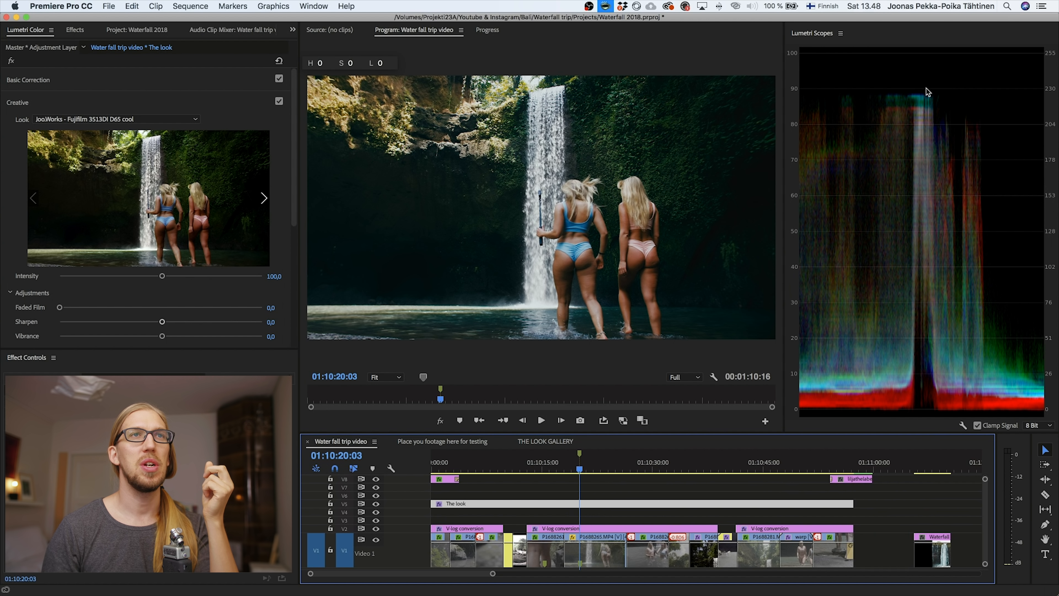
{"action": "left_click", "coordinate": [146, 104]}
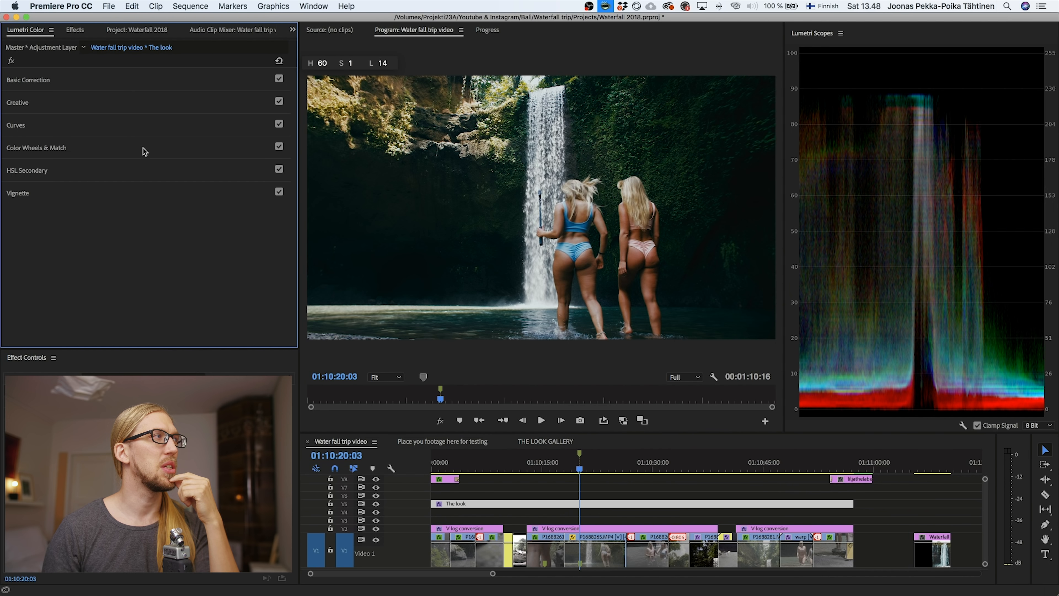
{"action": "left_click", "coordinate": [140, 128]}
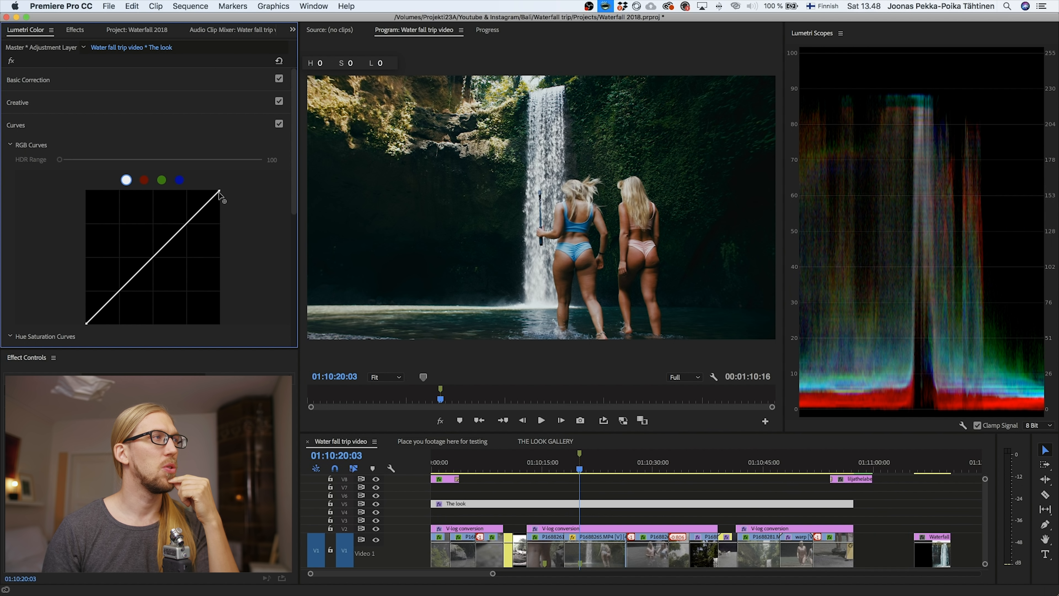
{"action": "left_click_drag", "start_coordinate": [216, 191], "coordinate": [212, 192]}
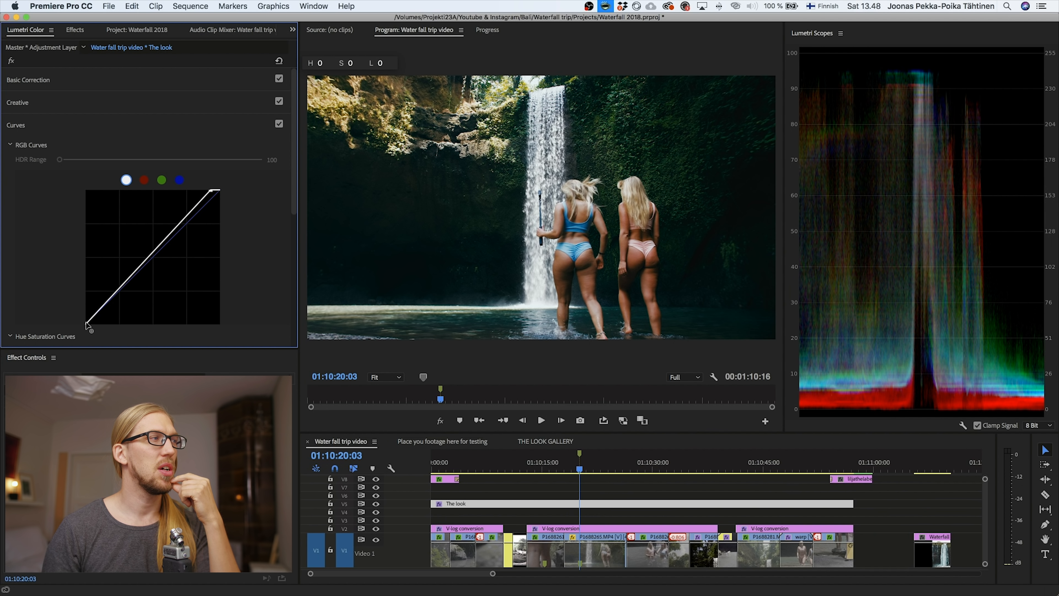
{"action": "left_click_drag", "start_coordinate": [86, 323], "coordinate": [86, 315]}
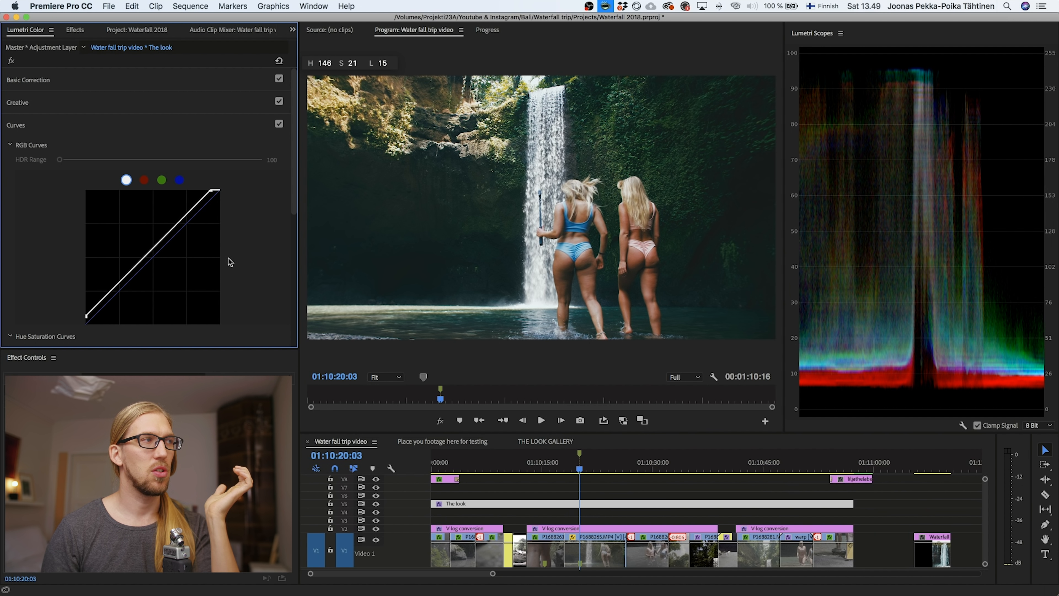
Lower the shadows and lift the upper midtones with two RGB curve points, and compare the picture with Curves off and on
{"action": "left_click", "coordinate": [110, 292]}
{"action": "left_click_drag", "start_coordinate": [110, 294], "coordinate": [112, 296]}
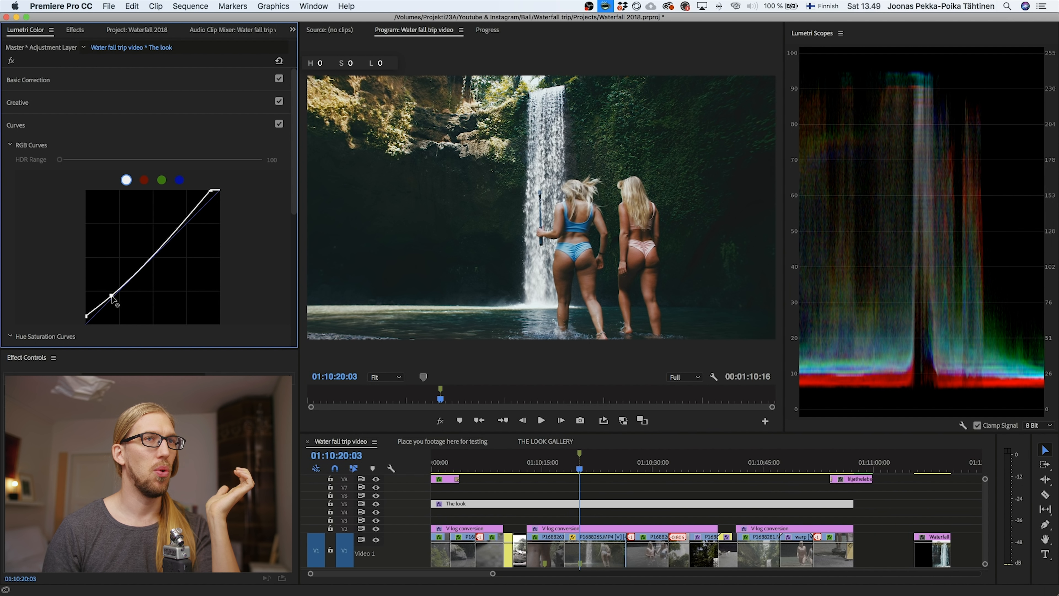
{"action": "left_click", "coordinate": [167, 242]}
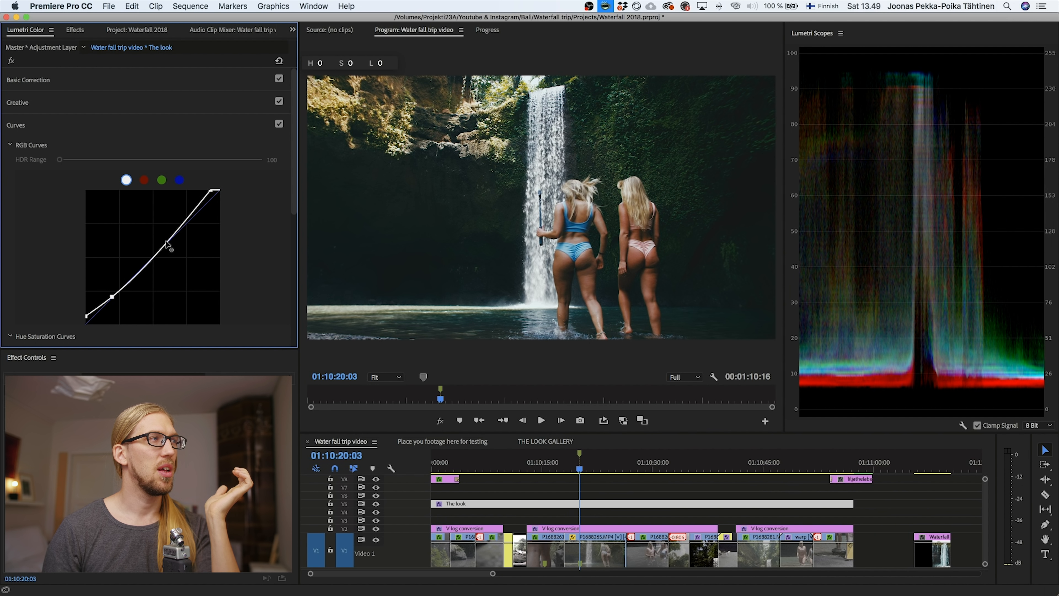
{"action": "left_click_drag", "start_coordinate": [167, 242], "coordinate": [172, 232]}
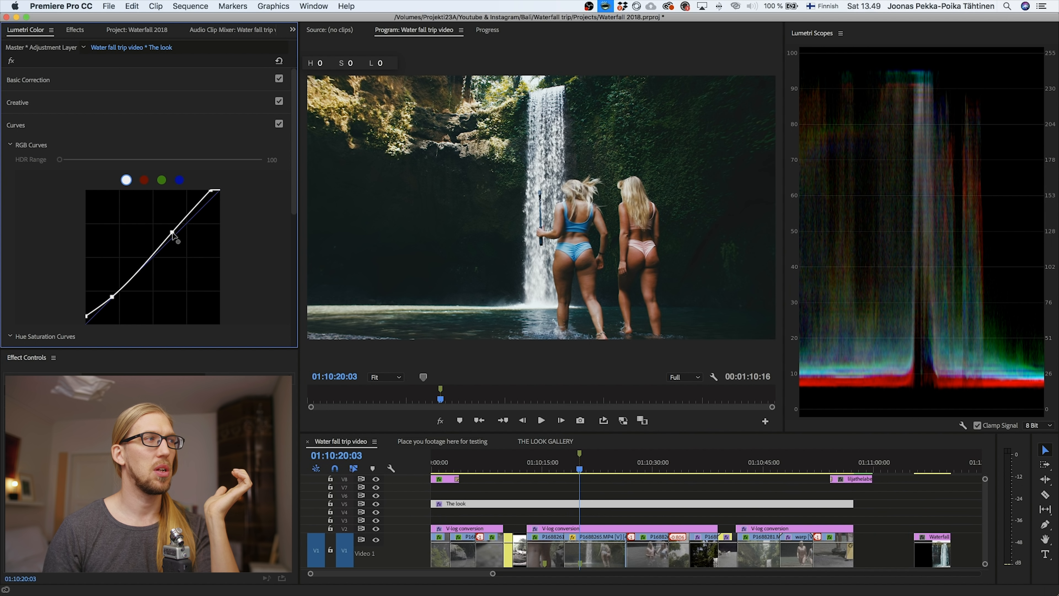
{"action": "left_click", "coordinate": [279, 124]}
{"action": "left_click", "coordinate": [279, 124]}
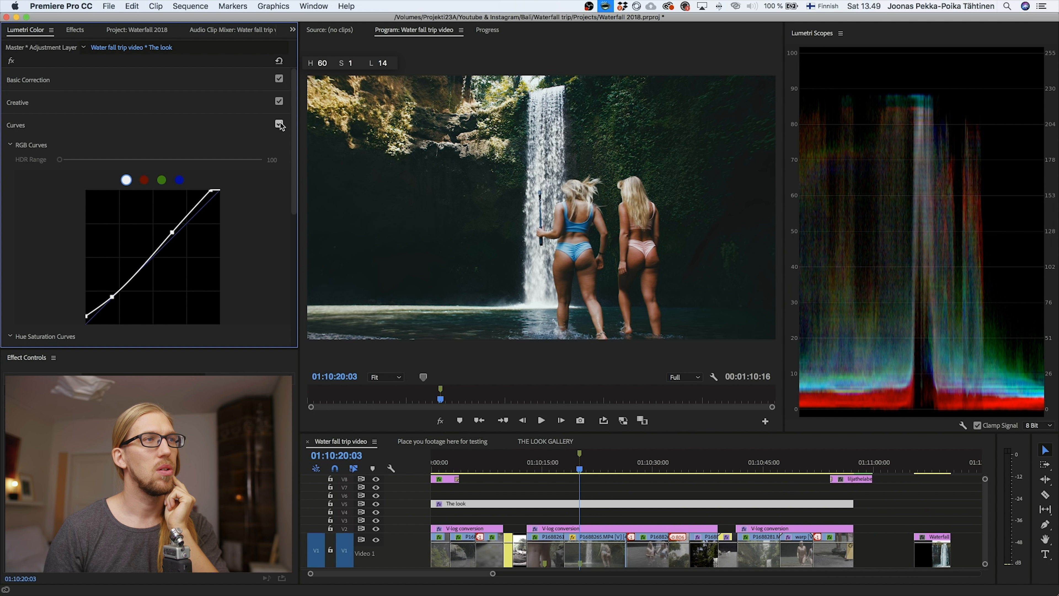
Check the reference image's waveform, return to the 01:10:20:03 marker and compare the shot with track V5 hidden and shown
{"action": "left_click", "coordinate": [935, 468]}
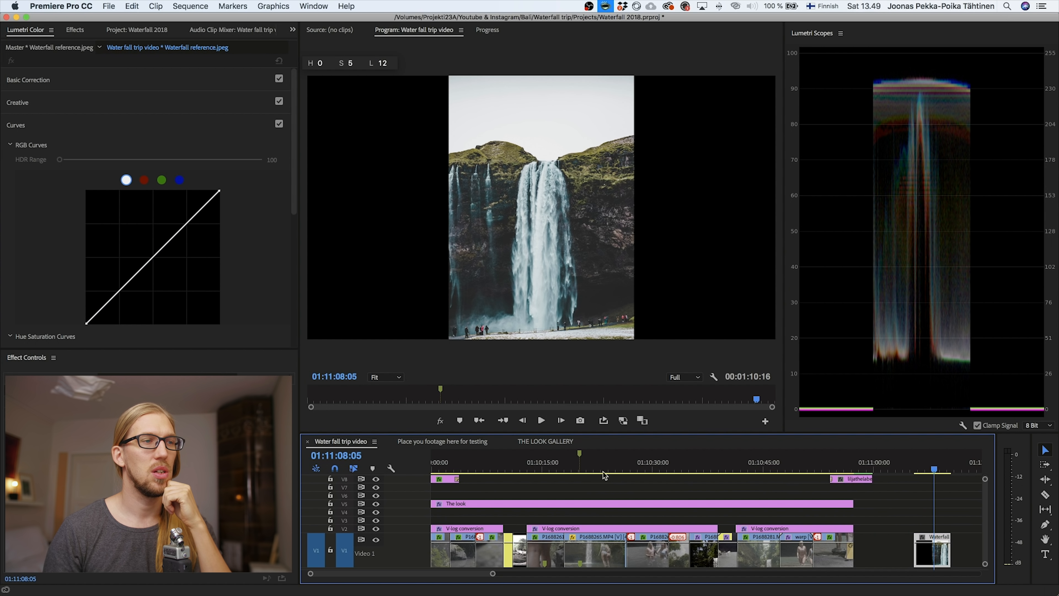
{"action": "left_click", "coordinate": [581, 468]}
{"action": "left_click", "coordinate": [479, 420]}
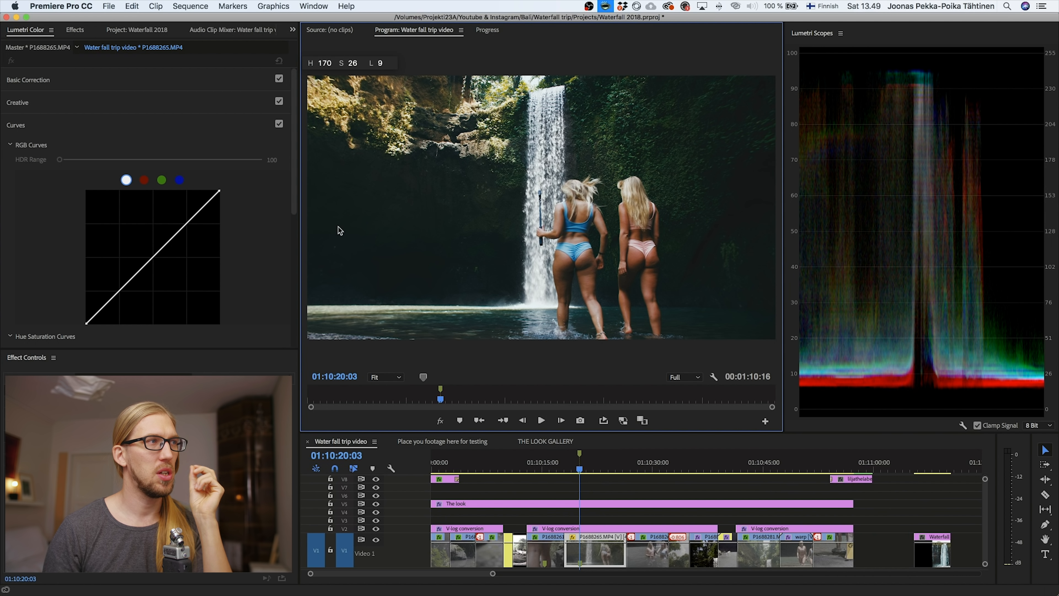
{"action": "left_click", "coordinate": [375, 504]}
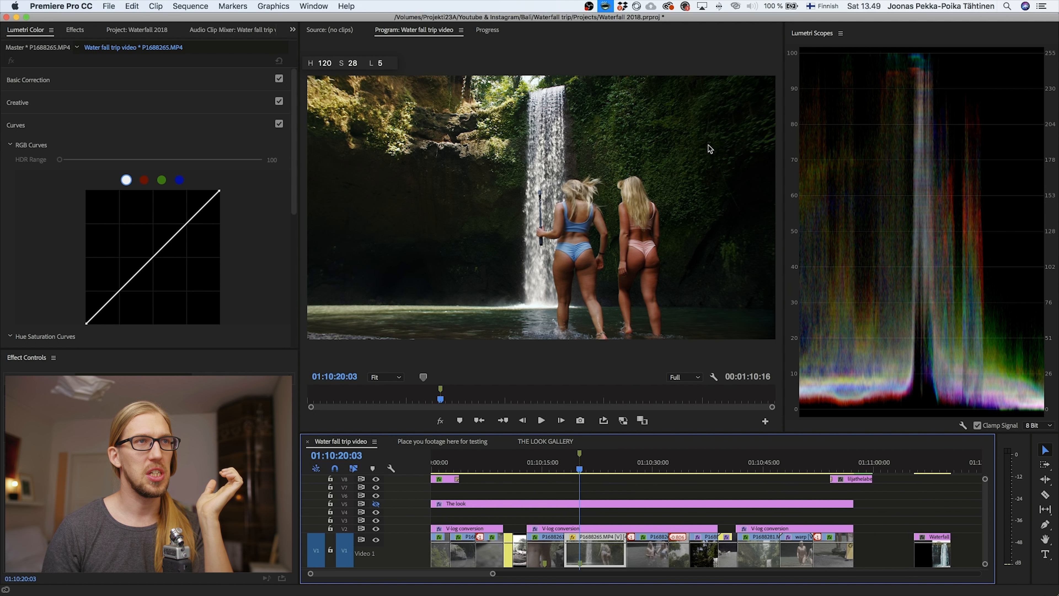
{"action": "left_click", "coordinate": [374, 503]}
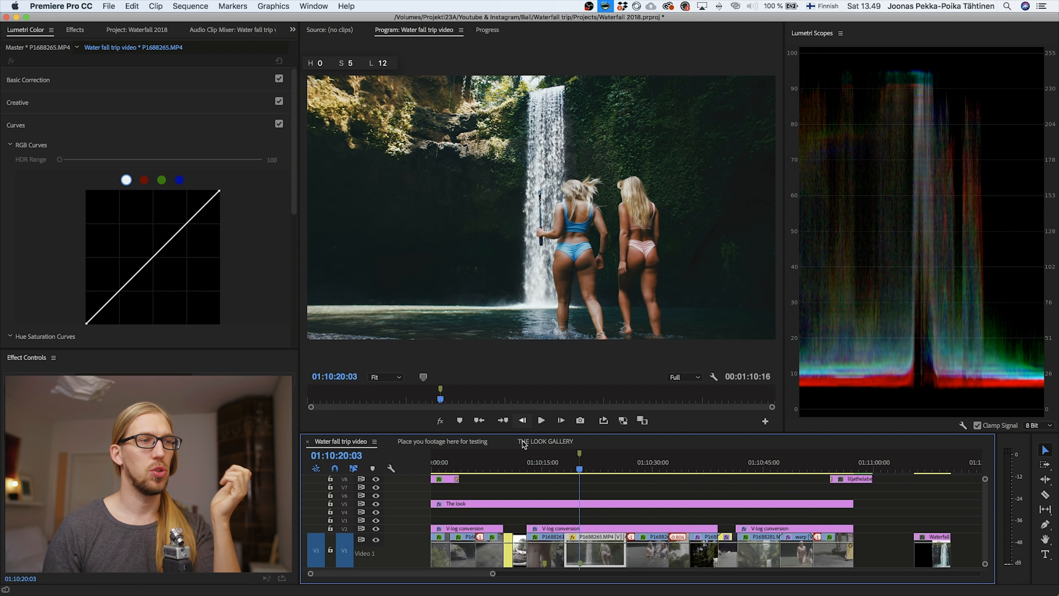
Browse the looks in the THE LOOK GALLERY sequence from Teal & Orange through to Documentary
{"action": "left_click", "coordinate": [554, 444]}
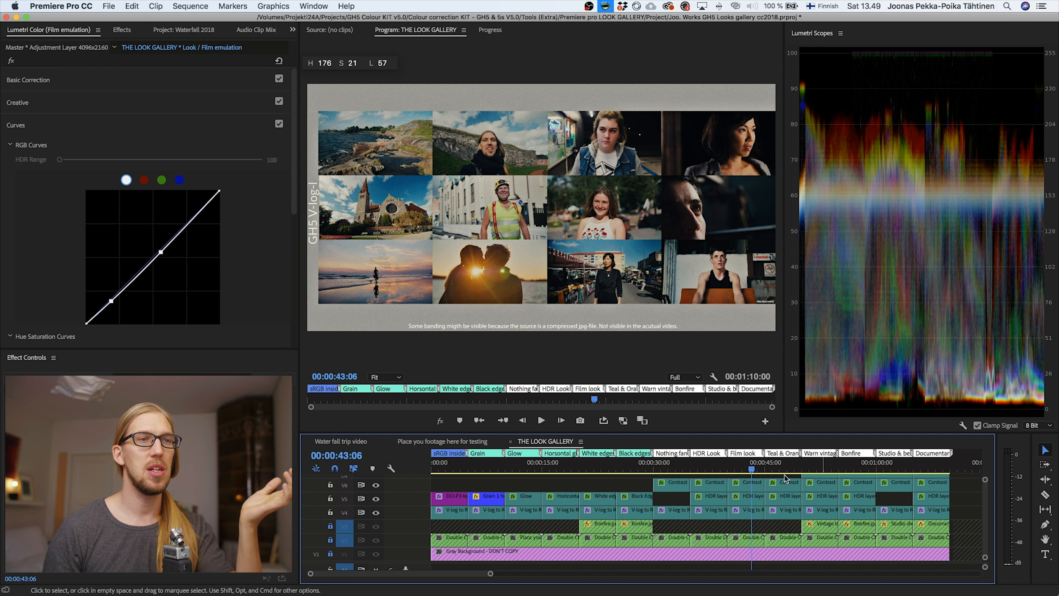
{"action": "left_click", "coordinate": [780, 467]}
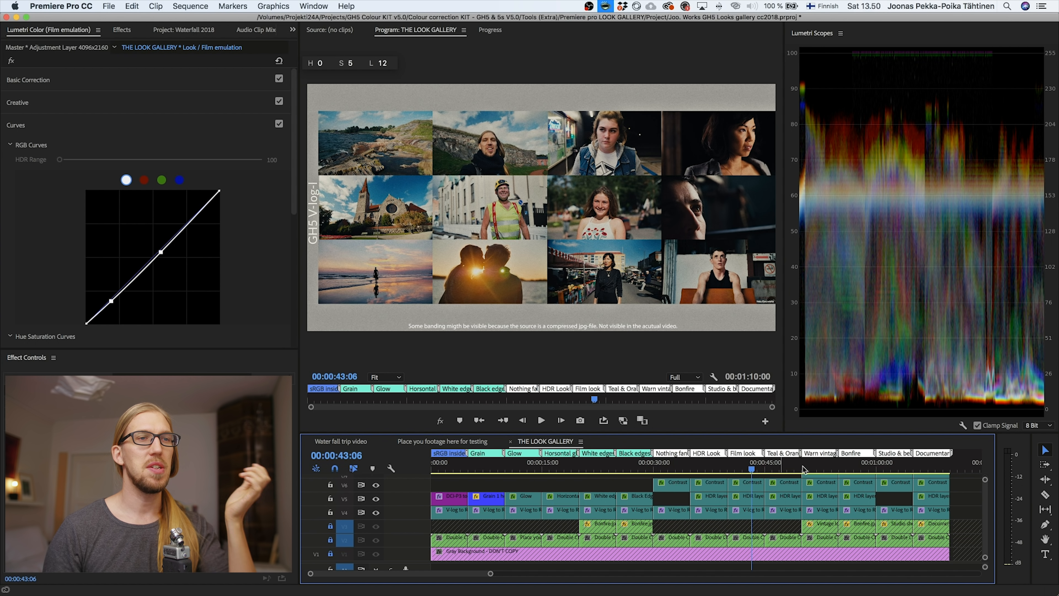
{"action": "left_click", "coordinate": [818, 468]}
{"action": "left_click", "coordinate": [848, 465]}
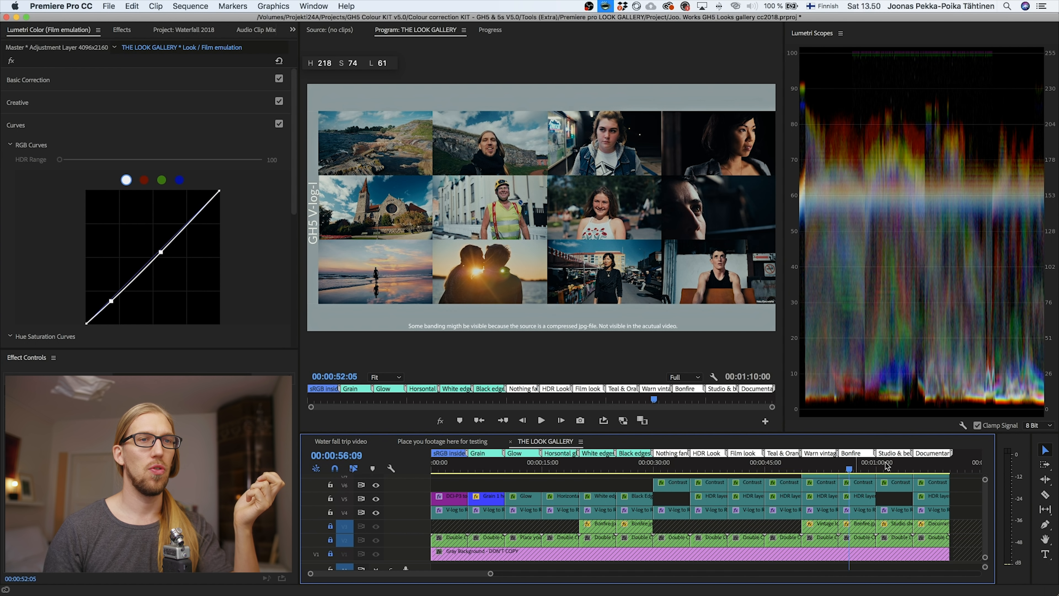
{"action": "left_click", "coordinate": [889, 461]}
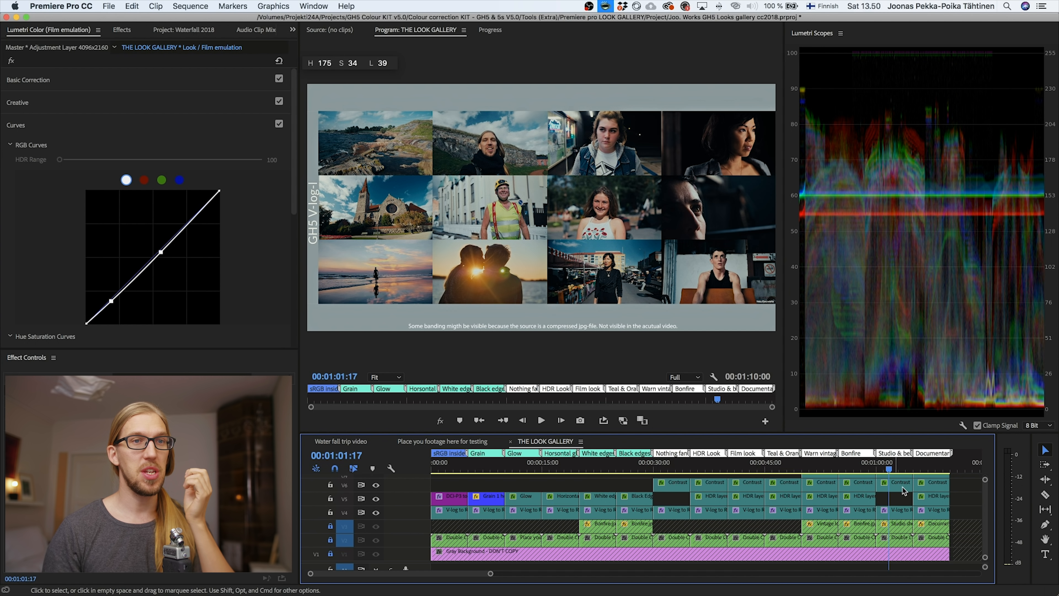
{"action": "left_click", "coordinate": [925, 467]}
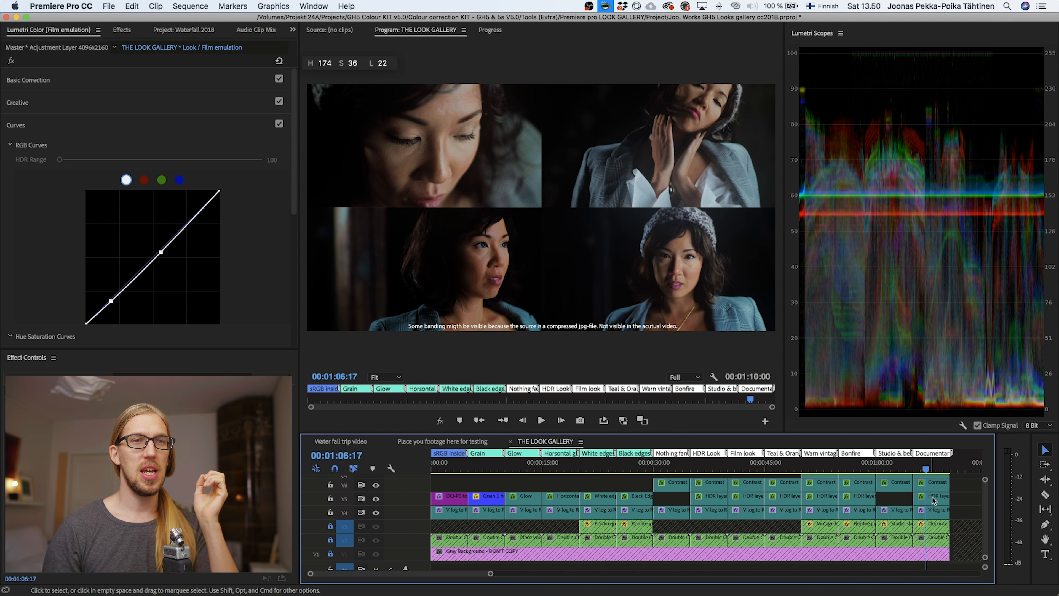
Copy the HDR layer of the Documentary look and compare the gallery picture with its V5 track off and on
{"action": "left_click", "coordinate": [933, 496]}
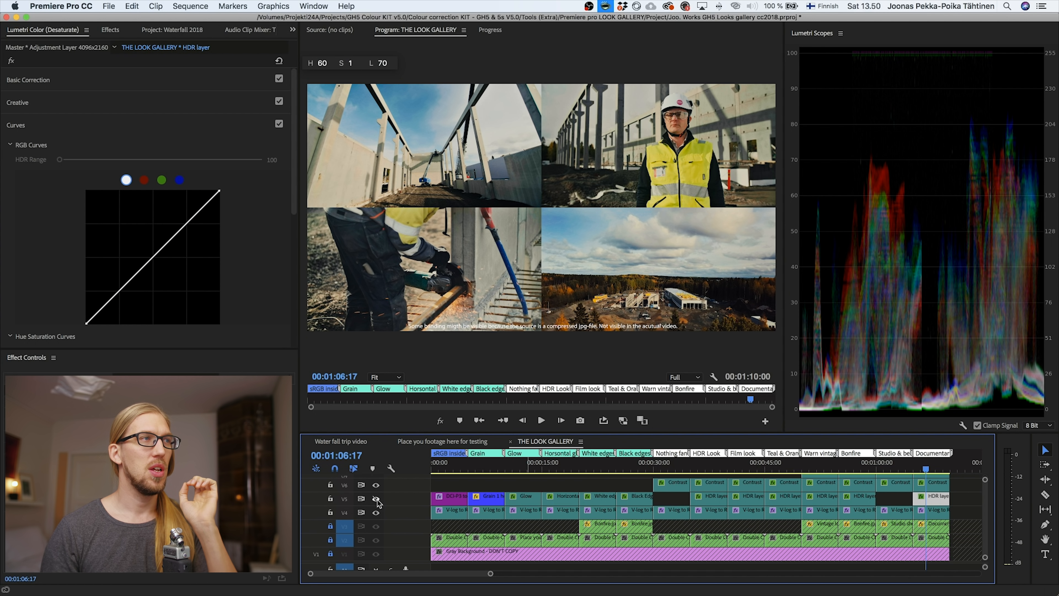
{"action": "key", "text": "super+s"}
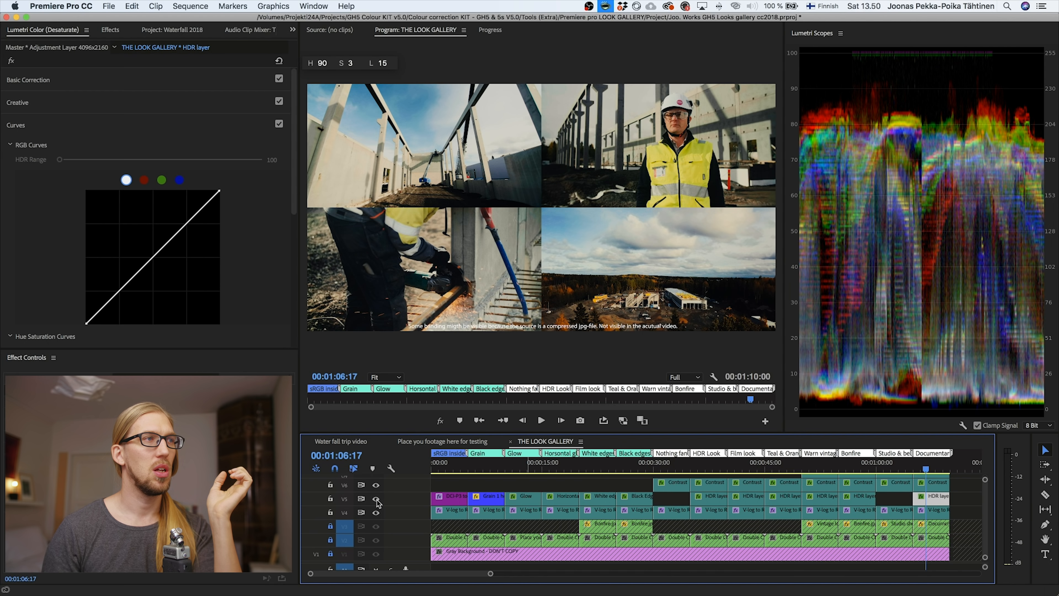
{"action": "left_click", "coordinate": [376, 499]}
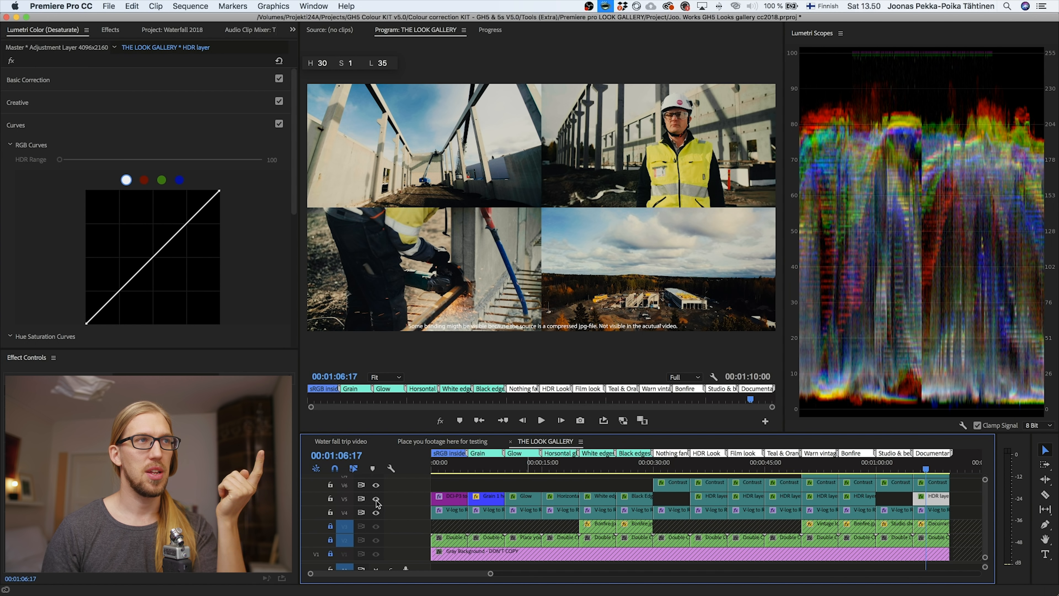
{"action": "left_click", "coordinate": [376, 499]}
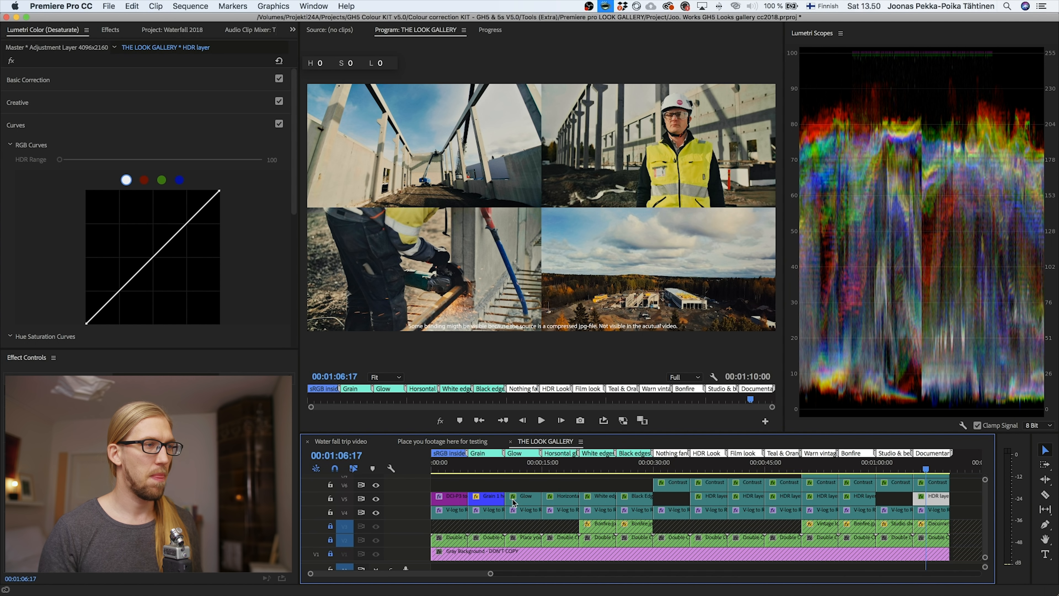
Paste the HDR layer on track V3 at the start of the Water fall trip video sequence and extend it to The look layer's end
{"action": "left_click", "coordinate": [332, 442]}
{"action": "key", "text": "Home"}
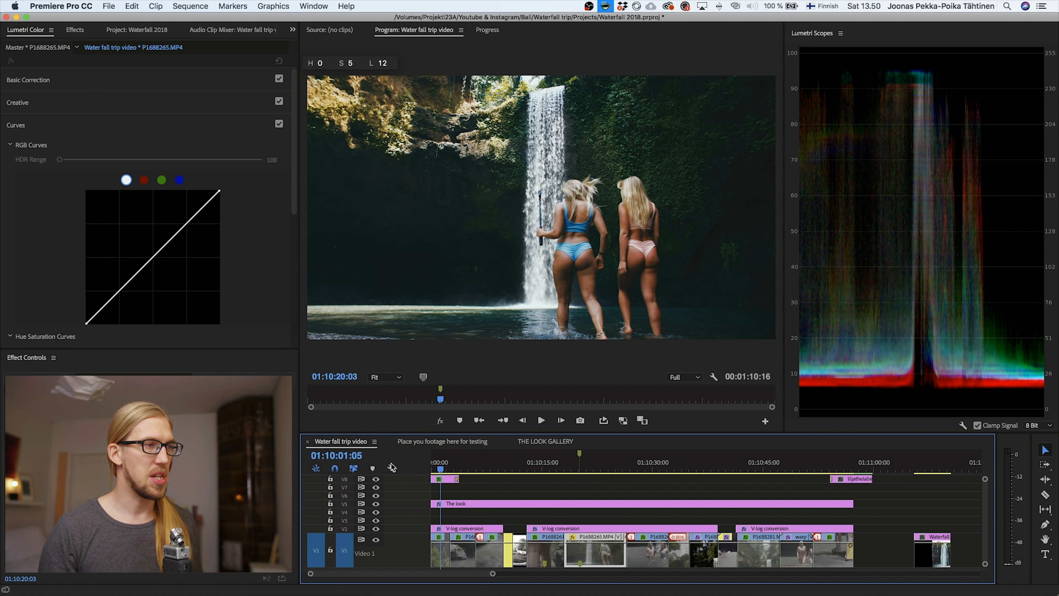
{"action": "left_click", "coordinate": [346, 541]}
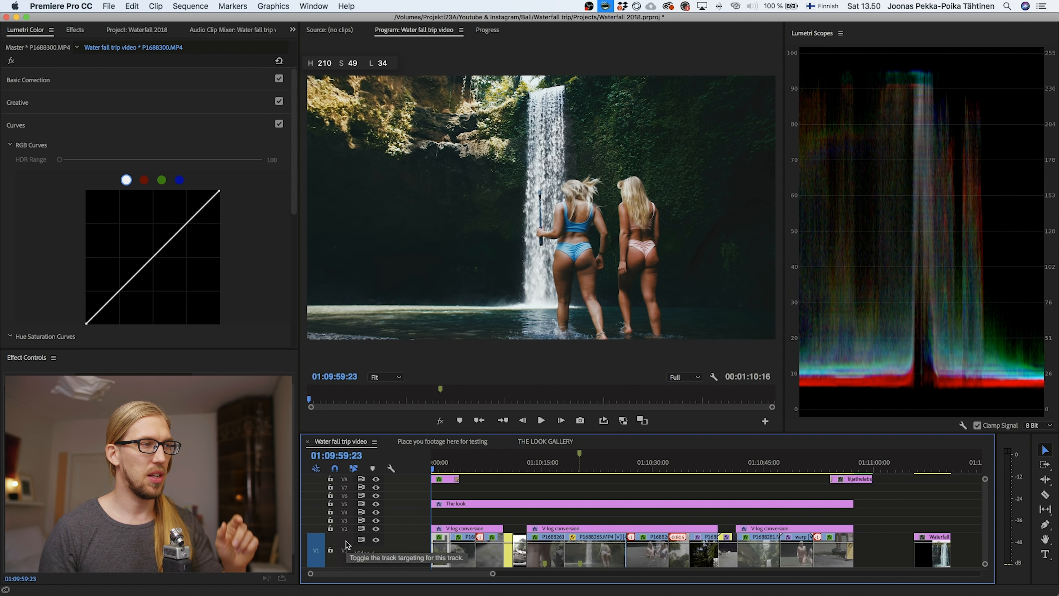
{"action": "left_click", "coordinate": [345, 520]}
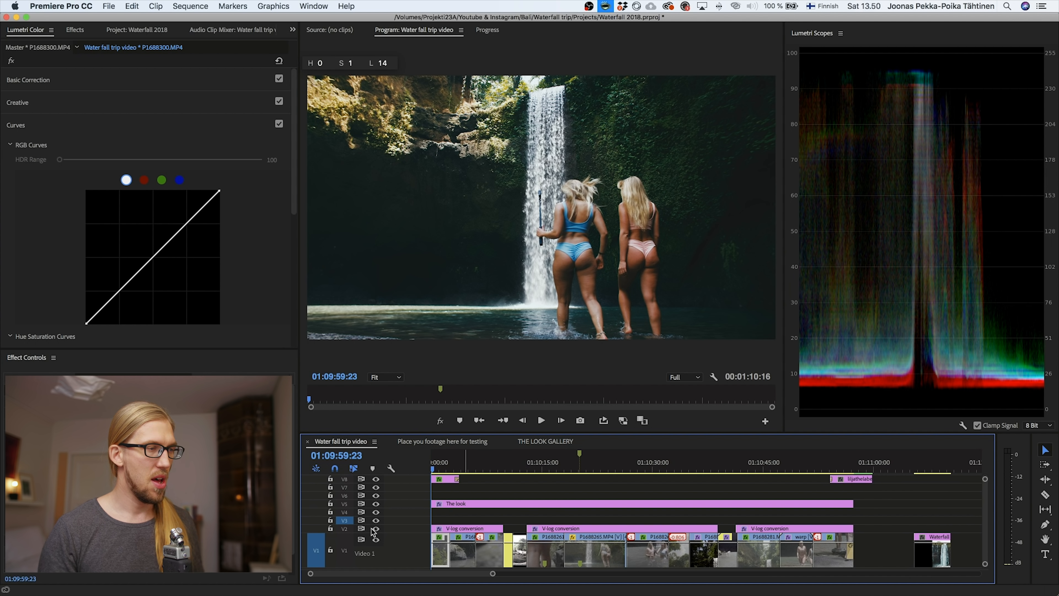
{"action": "key", "text": "super+v"}
{"action": "left_click_drag", "start_coordinate": [465, 517], "coordinate": [854, 518]}
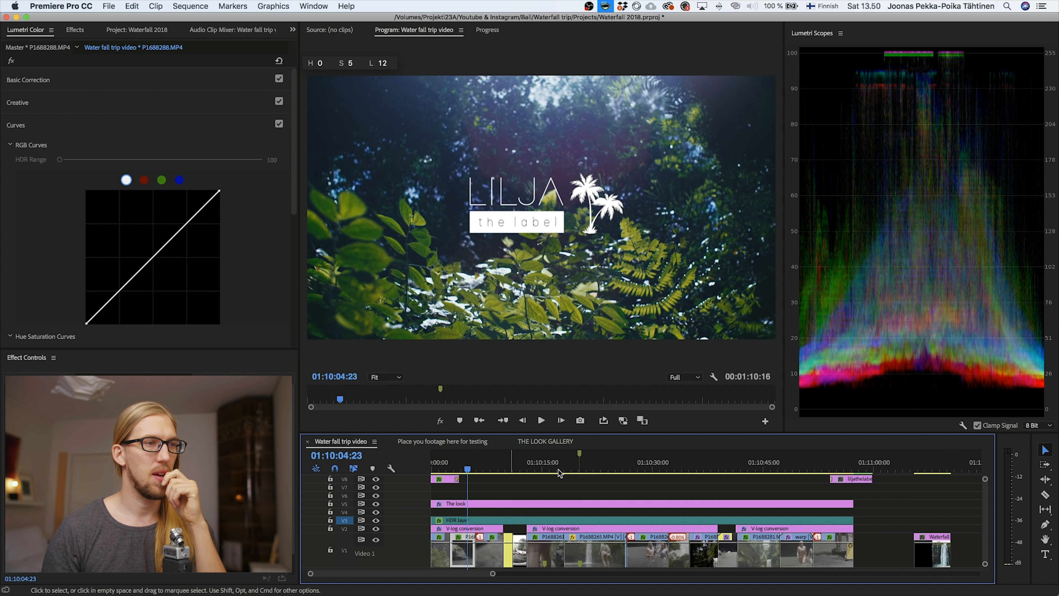
Park the playhead on the 01:10:20:03 marker and compare the waterfall shot with the HDR layer on V3 hidden and shown
{"action": "left_click", "coordinate": [573, 469]}
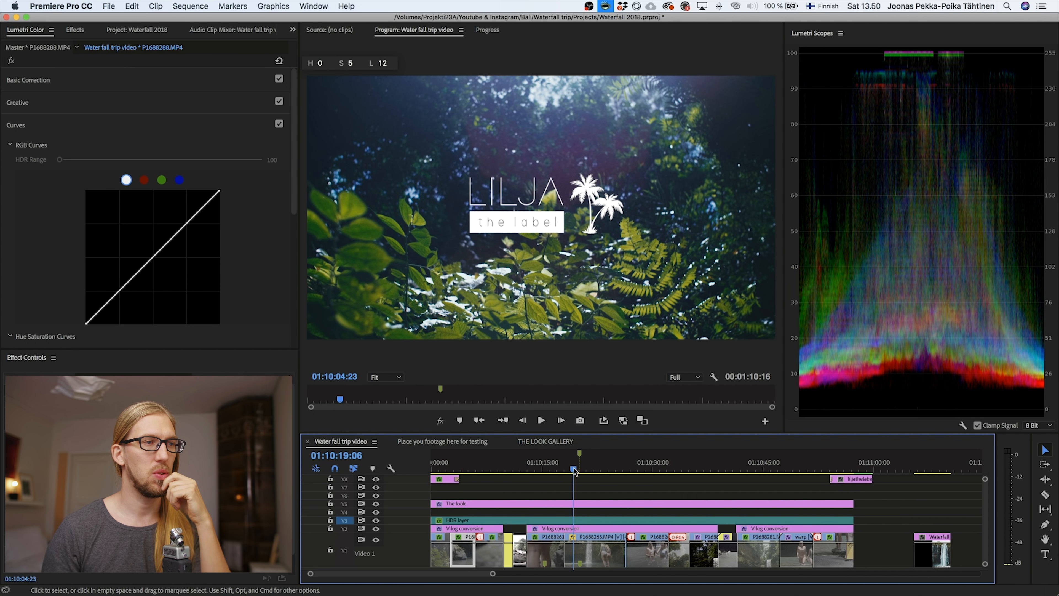
{"action": "left_click", "coordinate": [503, 422]}
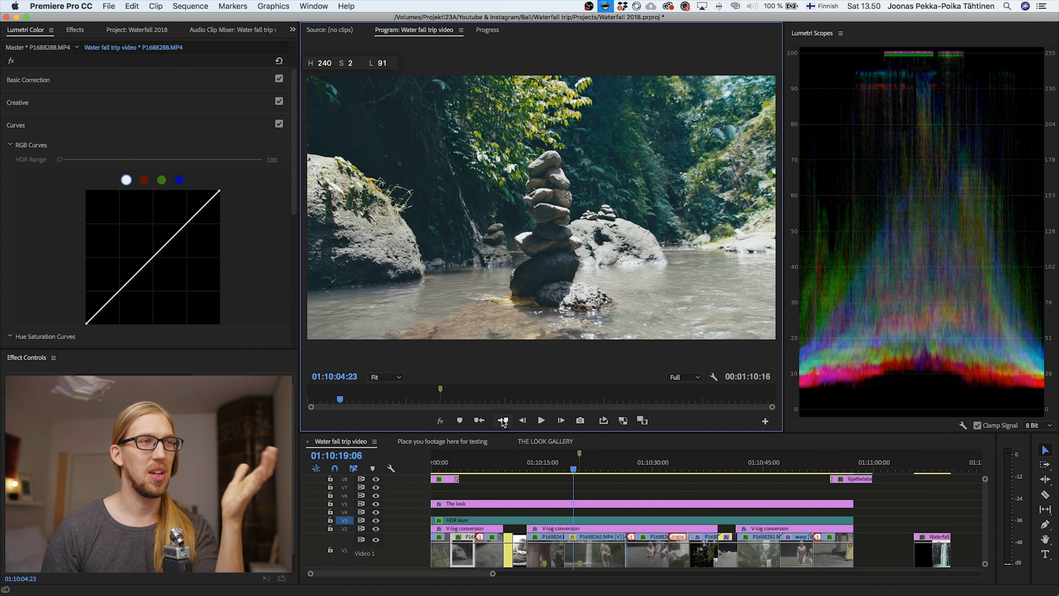
{"action": "left_click", "coordinate": [503, 421]}
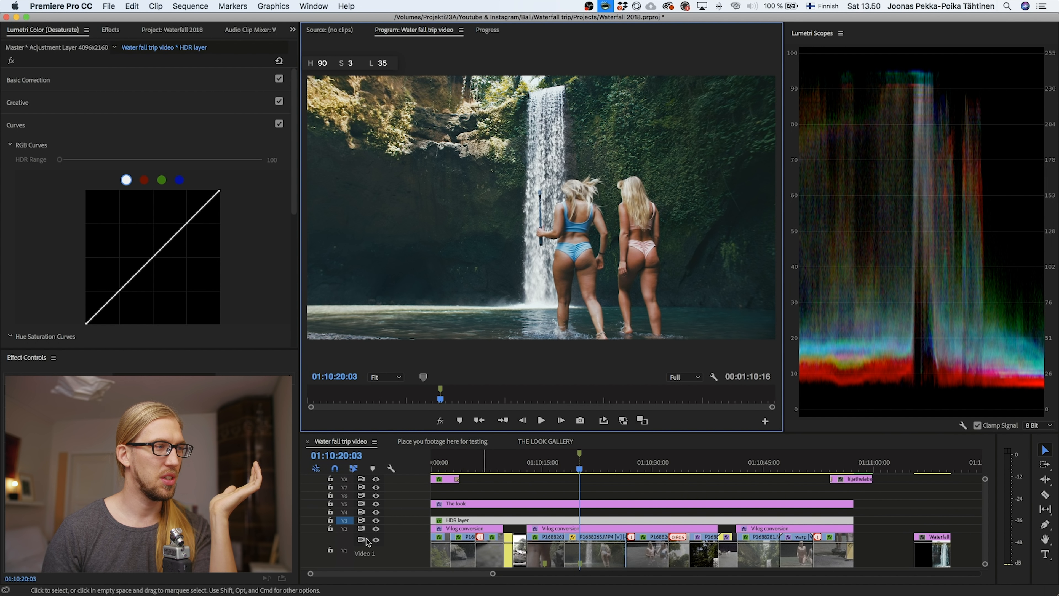
{"action": "left_click", "coordinate": [376, 520]}
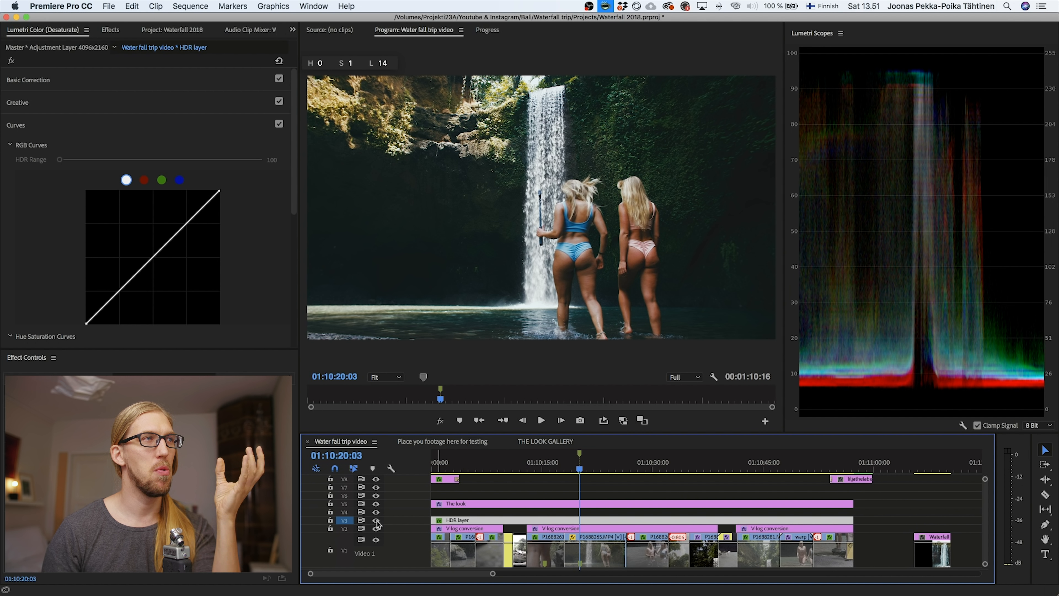
{"action": "left_click", "coordinate": [376, 520]}
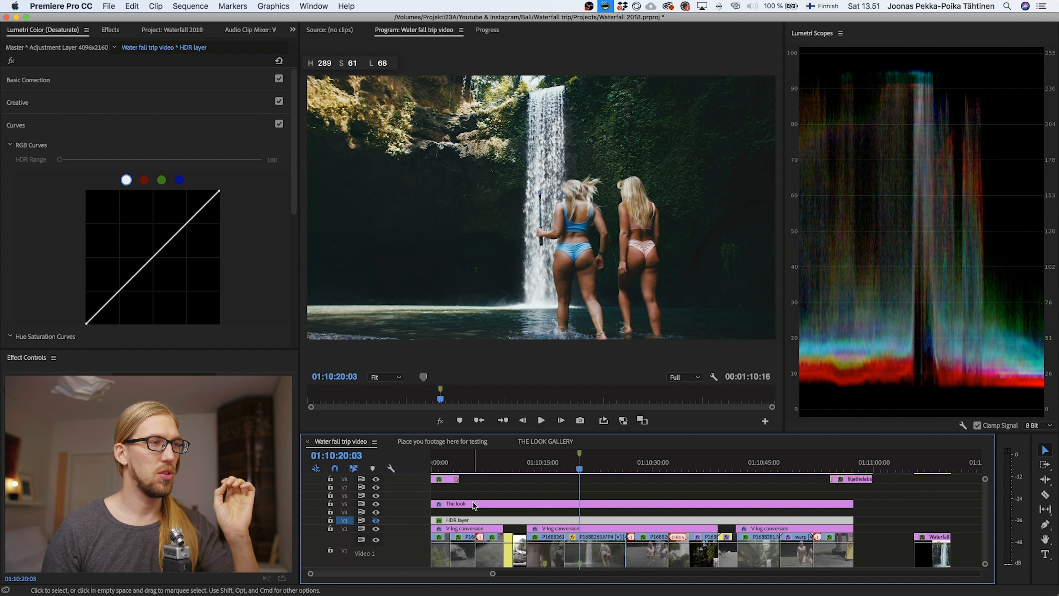
Try lowering The look layer's Basic Correction contrast to -89,7, and undo the change
{"action": "left_click", "coordinate": [472, 503]}
{"action": "left_click", "coordinate": [186, 81]}
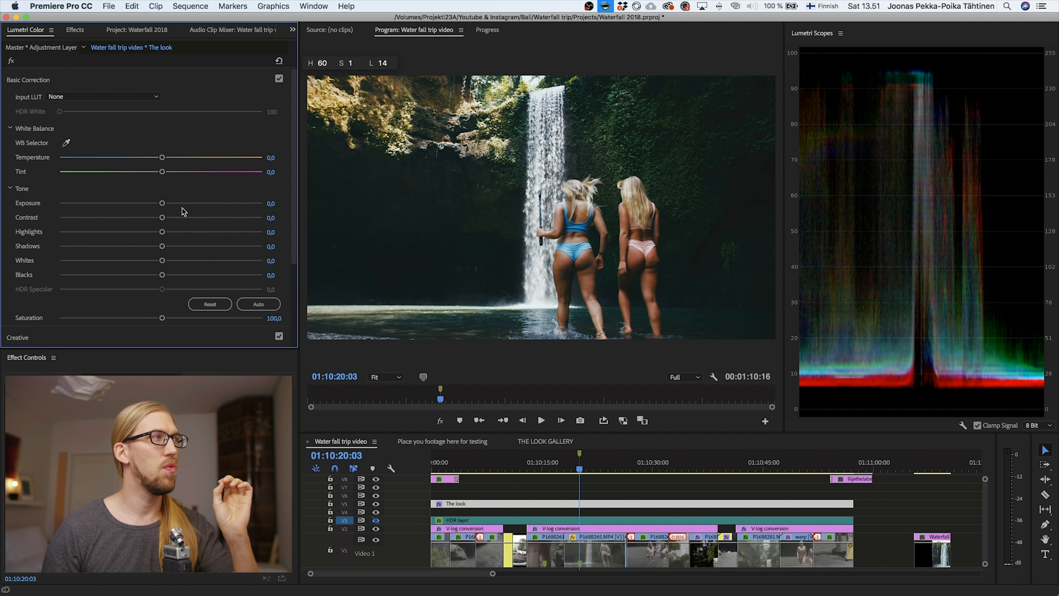
{"action": "left_click_drag", "start_coordinate": [162, 218], "coordinate": [69, 225]}
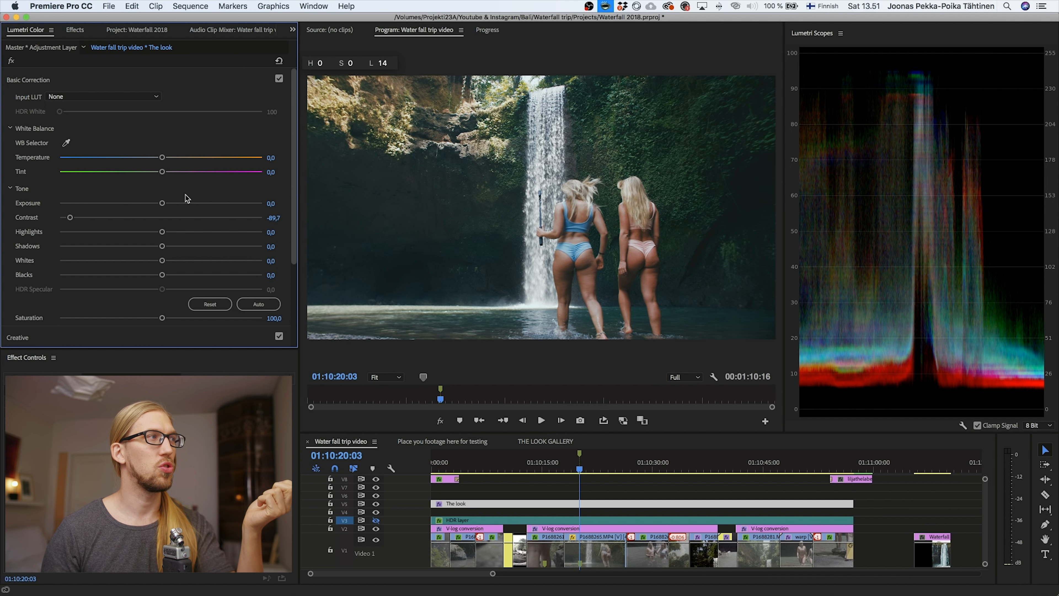
{"action": "left_click", "coordinate": [98, 217]}
{"action": "key", "text": "super+z"}
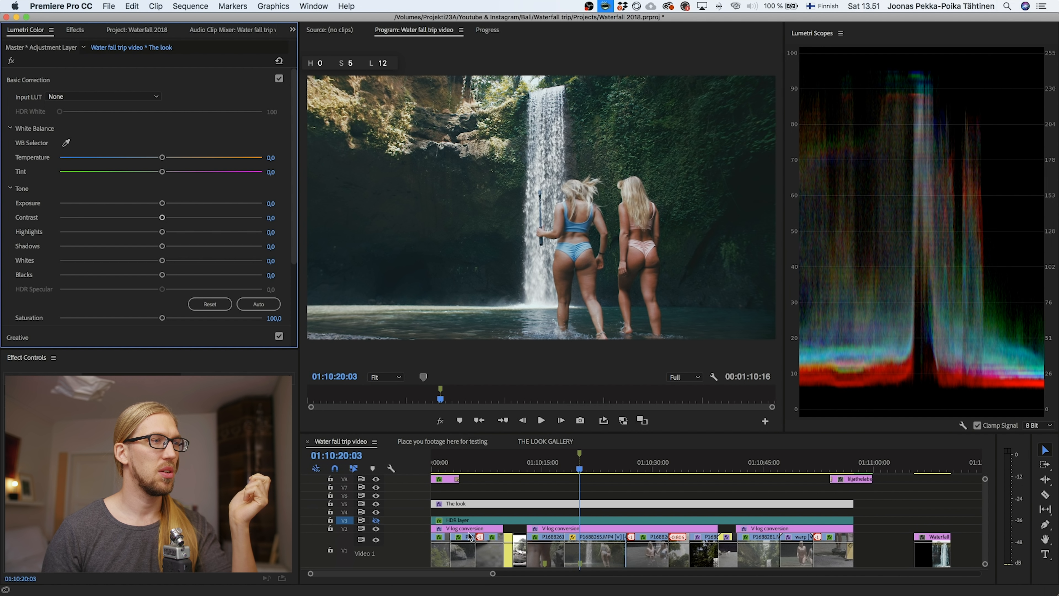
Show track V3 so that the HDR layer affects the picture again
{"action": "left_click", "coordinate": [375, 520]}
{"action": "left_click", "coordinate": [543, 521]}
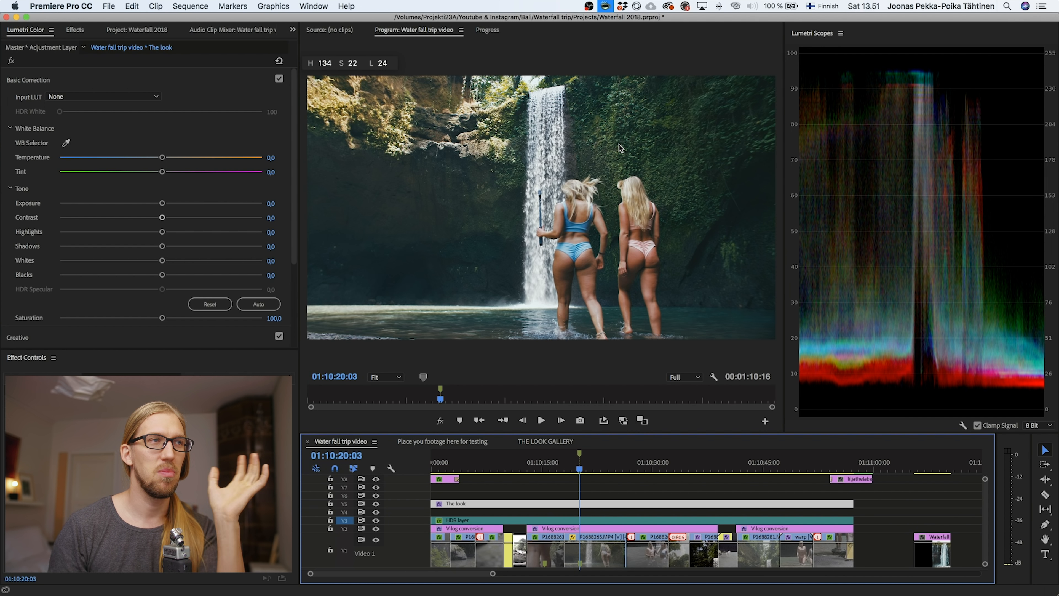
Save the project
{"action": "key", "text": "super+s"}
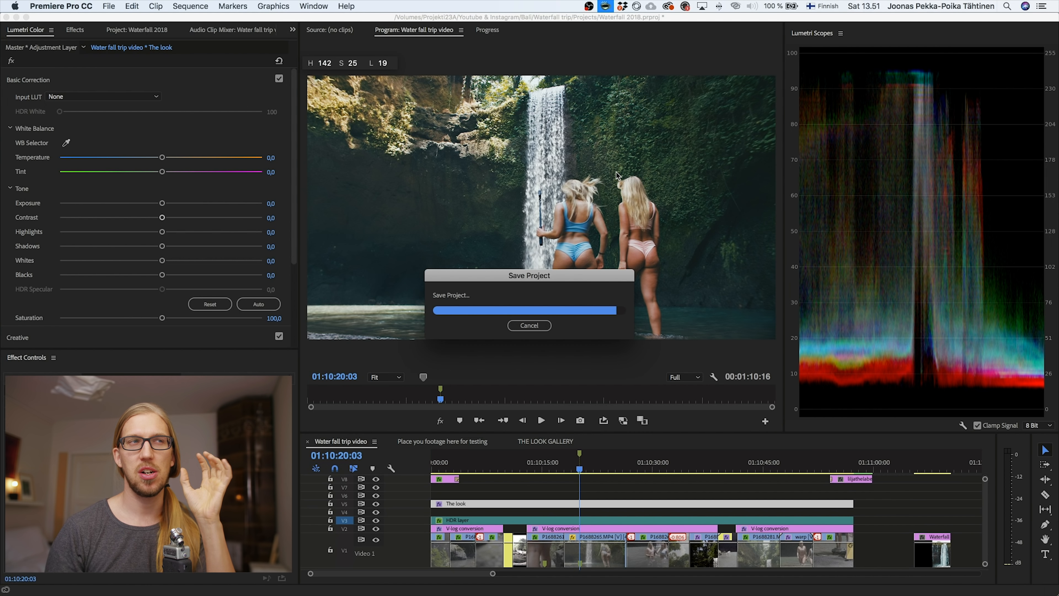
{"action": "left_click_drag", "start_coordinate": [522, 276], "coordinate": [557, 357]}
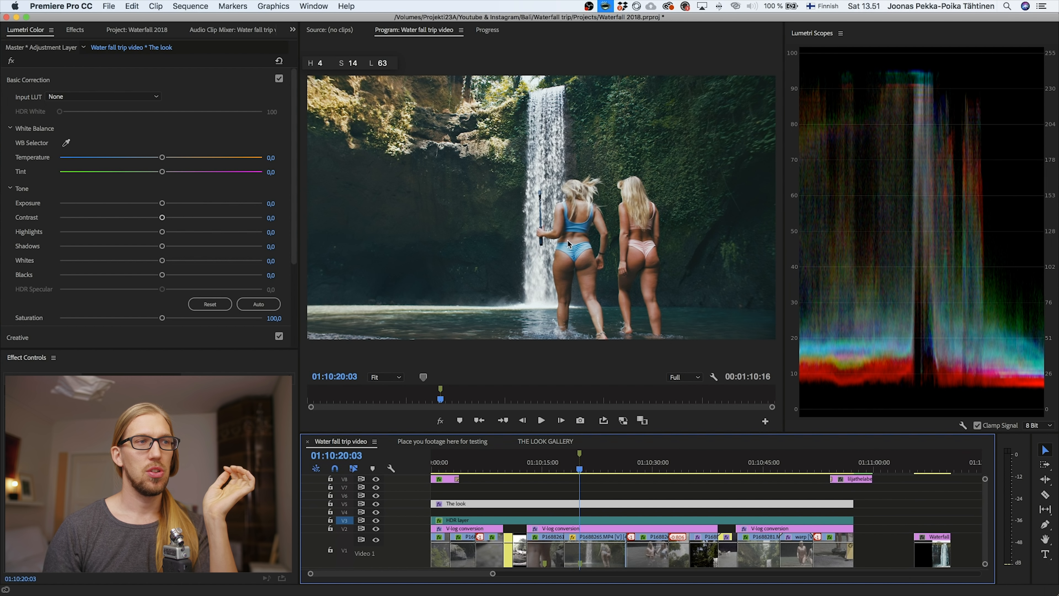
Copy the last Contrast layer from THE LOOK GALLERY to track V4 at the Water fall trip video's start and extend it to The look layer's end
{"action": "left_click", "coordinate": [558, 444]}
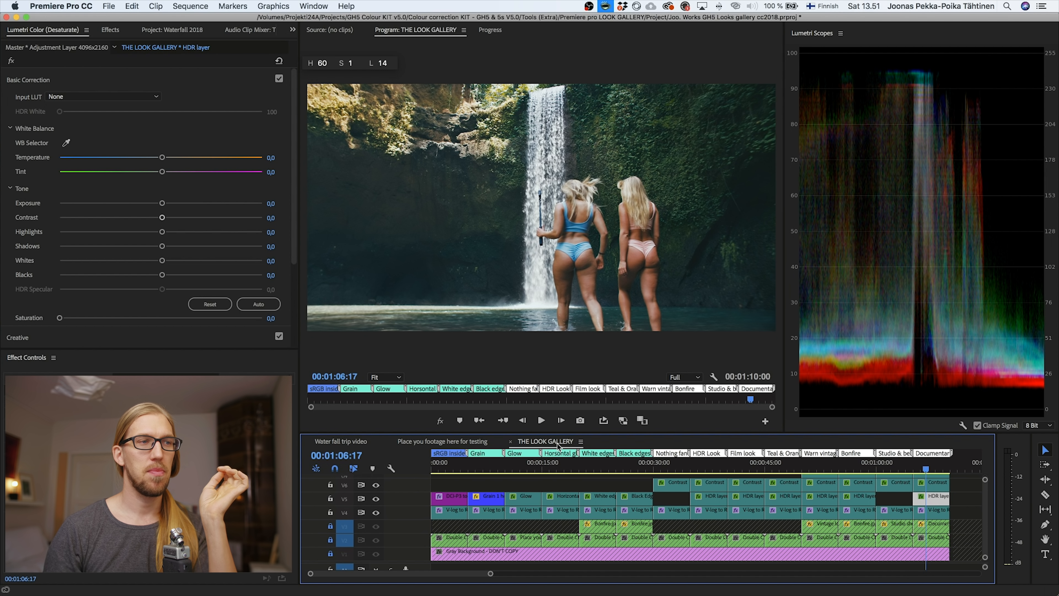
{"action": "left_click", "coordinate": [939, 485]}
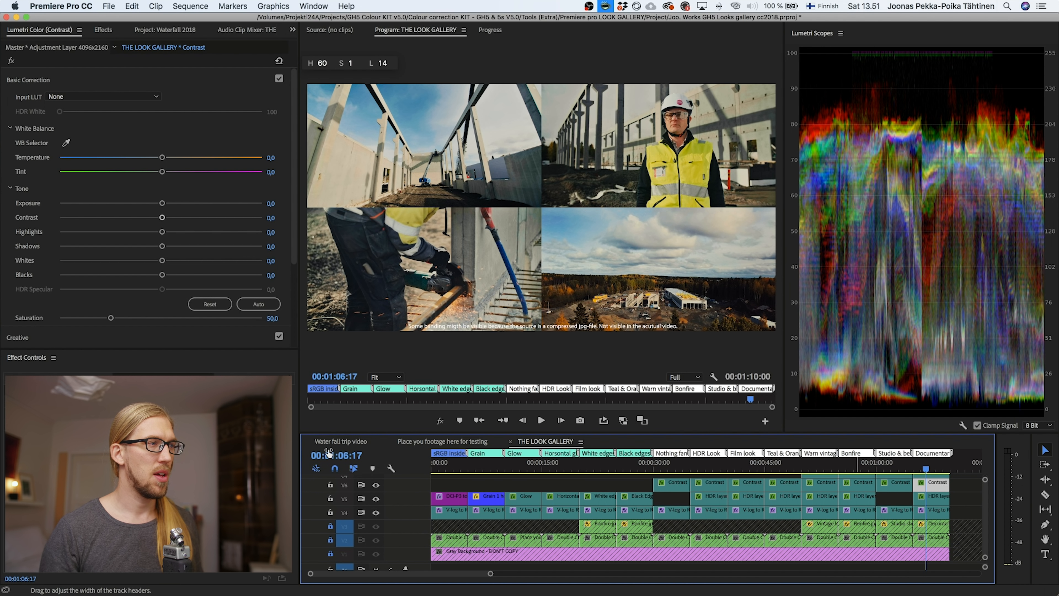
{"action": "left_click", "coordinate": [336, 442]}
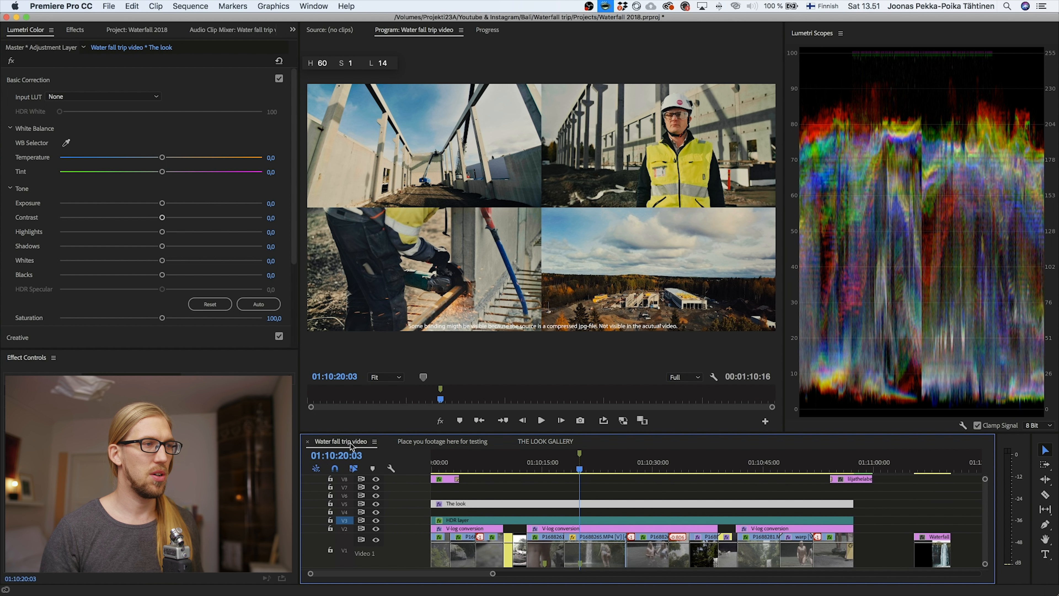
{"action": "left_click_drag", "start_coordinate": [485, 462], "coordinate": [419, 498]}
{"action": "left_click", "coordinate": [344, 512]}
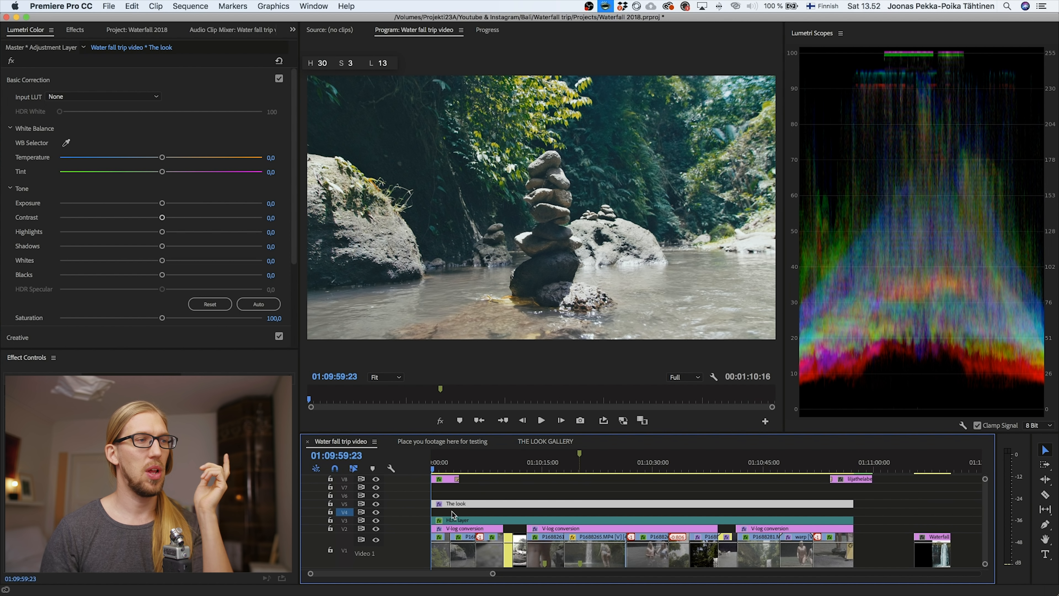
{"action": "left_click", "coordinate": [450, 511]}
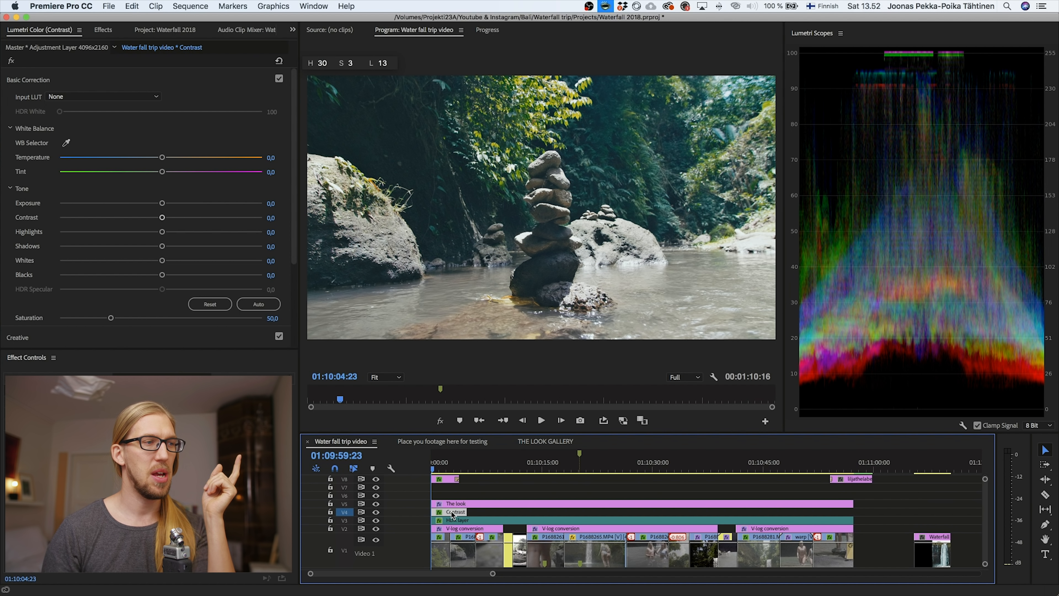
{"action": "left_click_drag", "start_coordinate": [466, 512], "coordinate": [852, 510]}
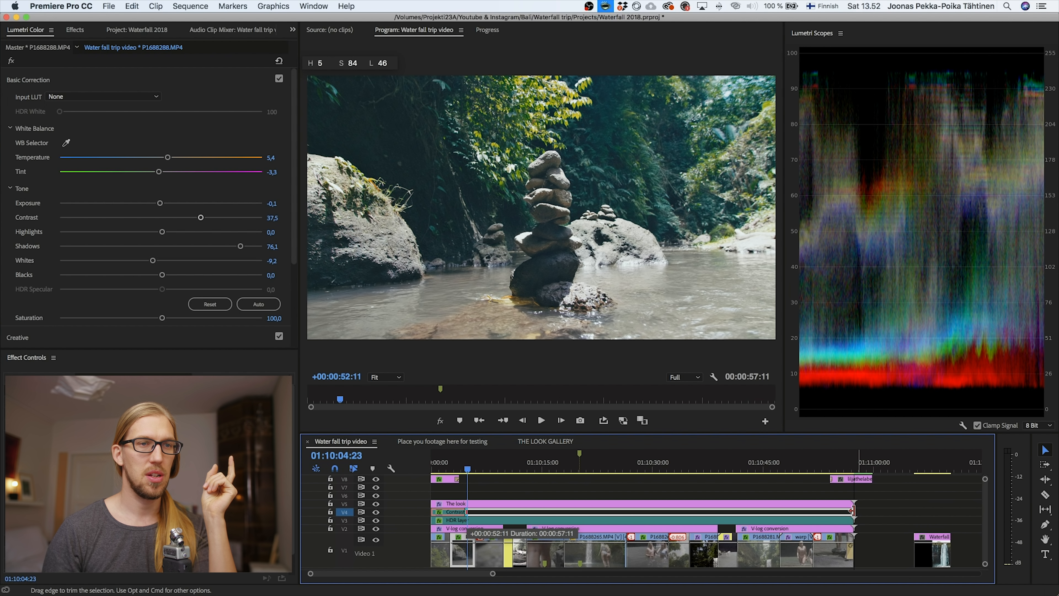
Park the playhead on the 01:10:20:03 marker and lower the Contrast layer's opacity to 40%
{"action": "left_click", "coordinate": [584, 462]}
{"action": "left_click", "coordinate": [479, 421]}
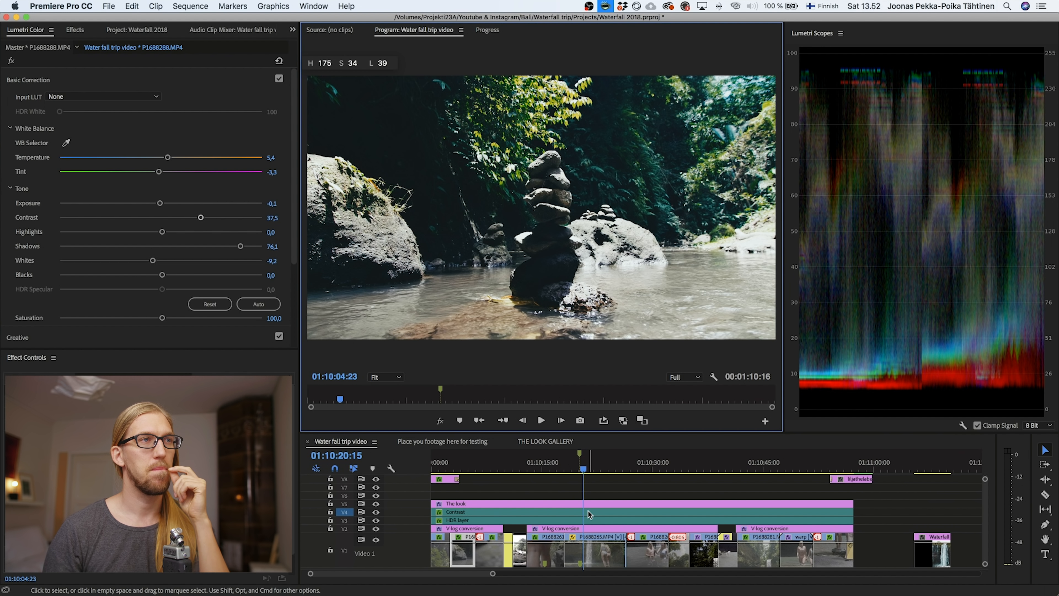
{"action": "left_click", "coordinate": [588, 510]}
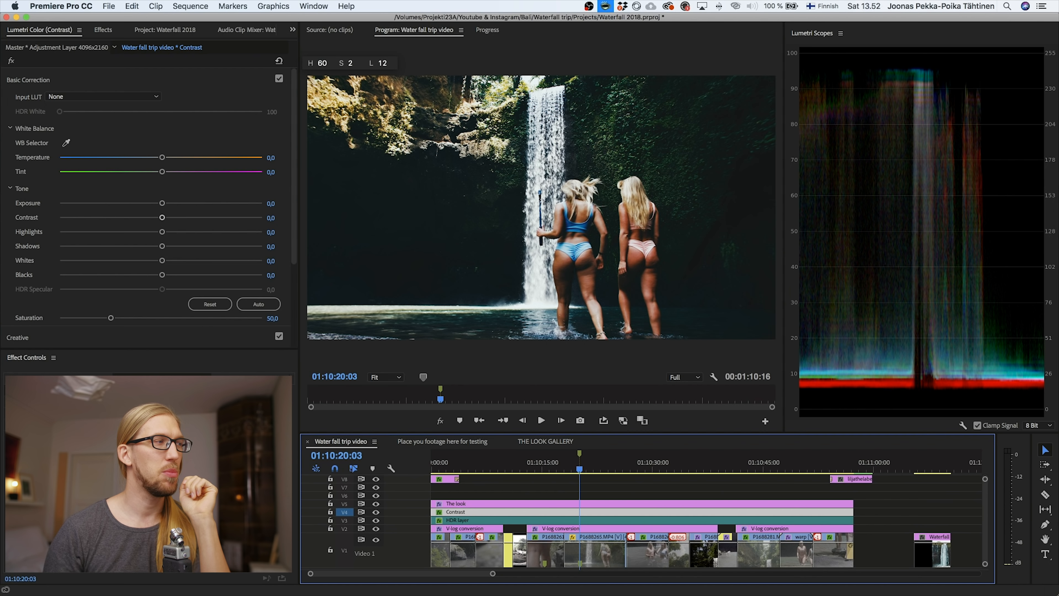
{"action": "left_click", "coordinate": [21, 417]}
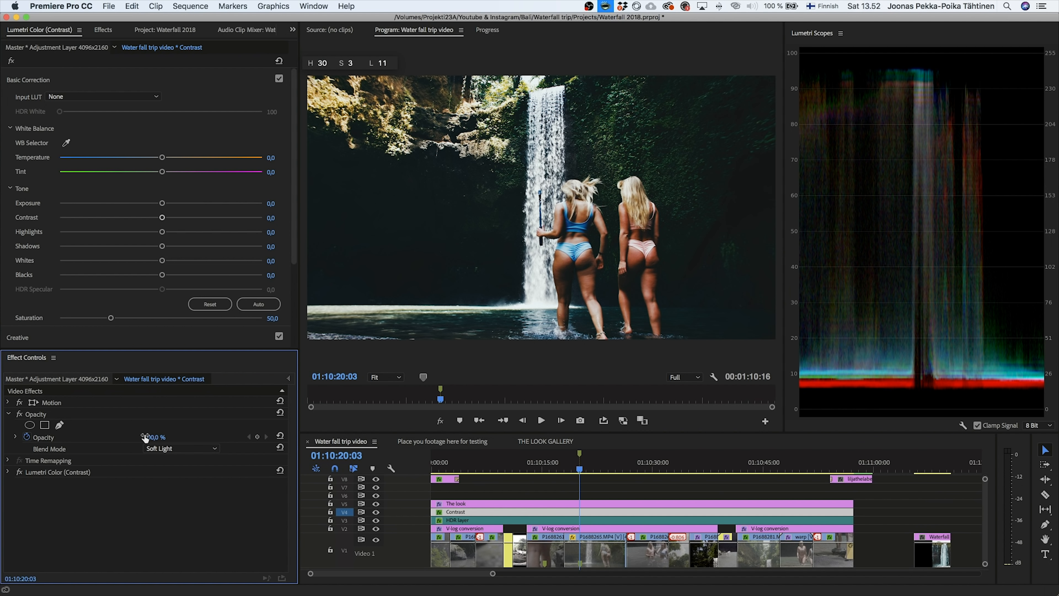
{"action": "left_click", "coordinate": [154, 437]}
{"action": "key", "text": "shift+Down"}
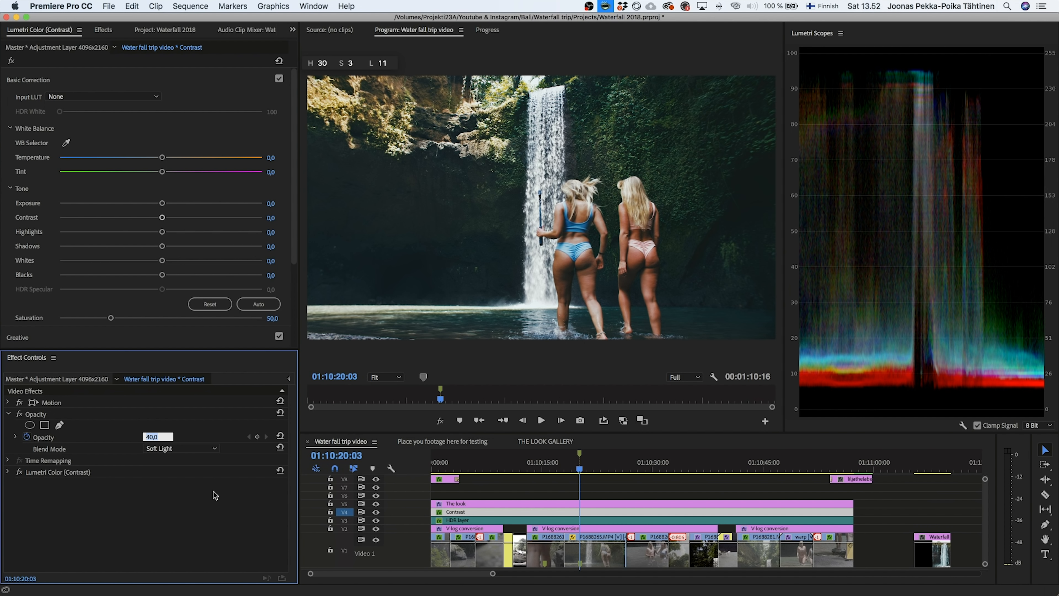
Compare the waterfall shot with the Contrast layer on V4 hidden and shown
{"action": "left_click", "coordinate": [376, 515]}
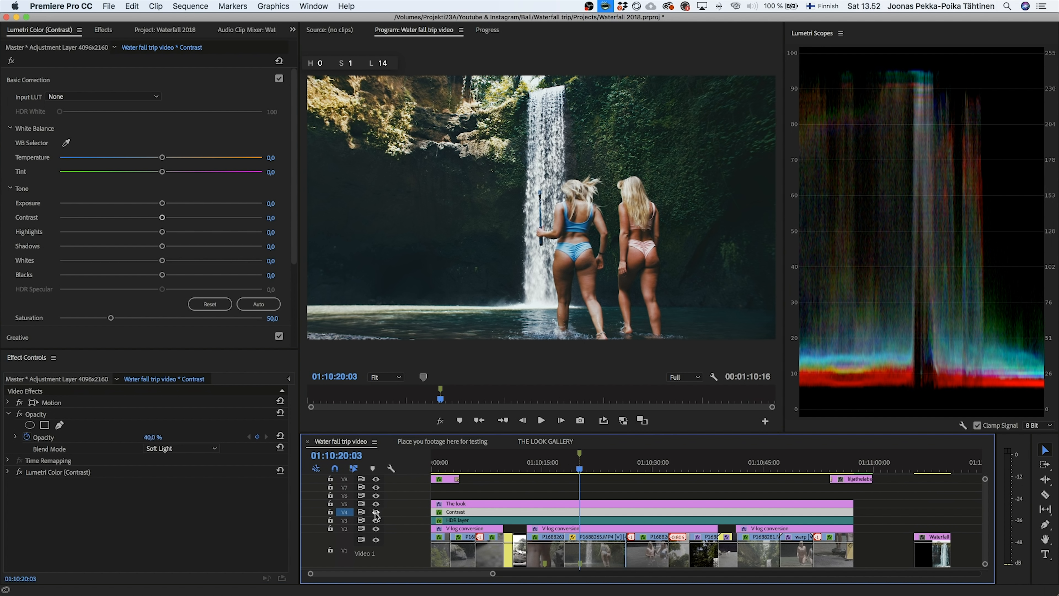
{"action": "left_click", "coordinate": [376, 513]}
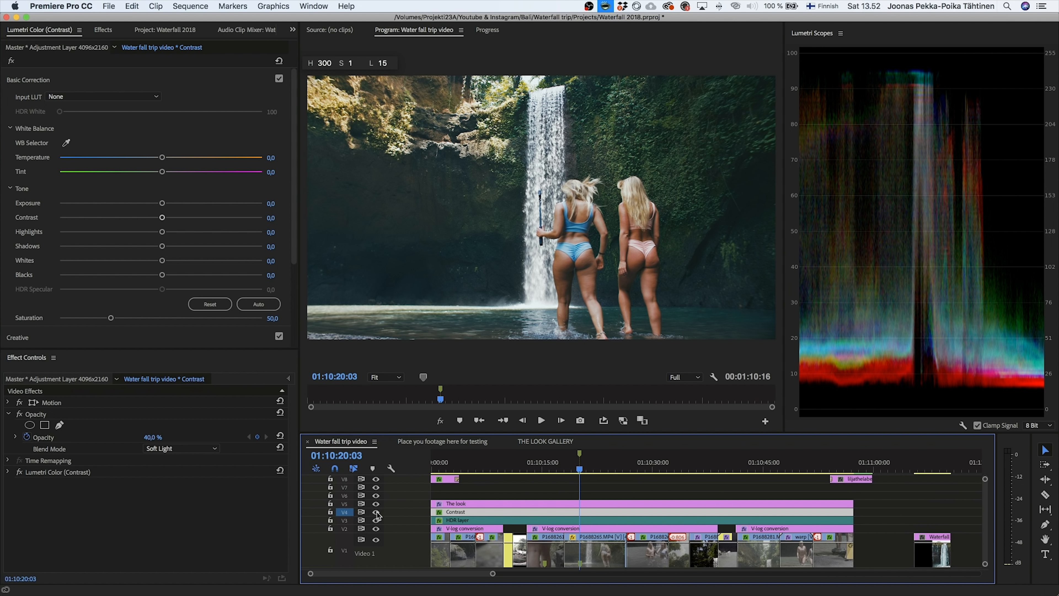
{"action": "left_click", "coordinate": [376, 513]}
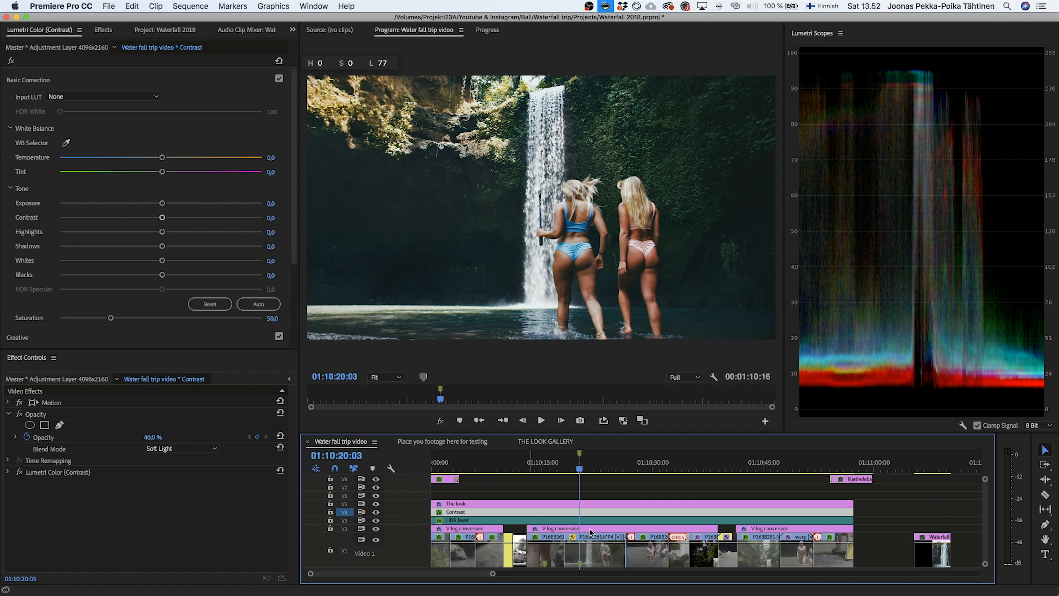
Flatten the Contrast layer's white RGB curve by moving its midtone, shadow and highlight points close to the diagonal
{"action": "left_click", "coordinate": [129, 82]}
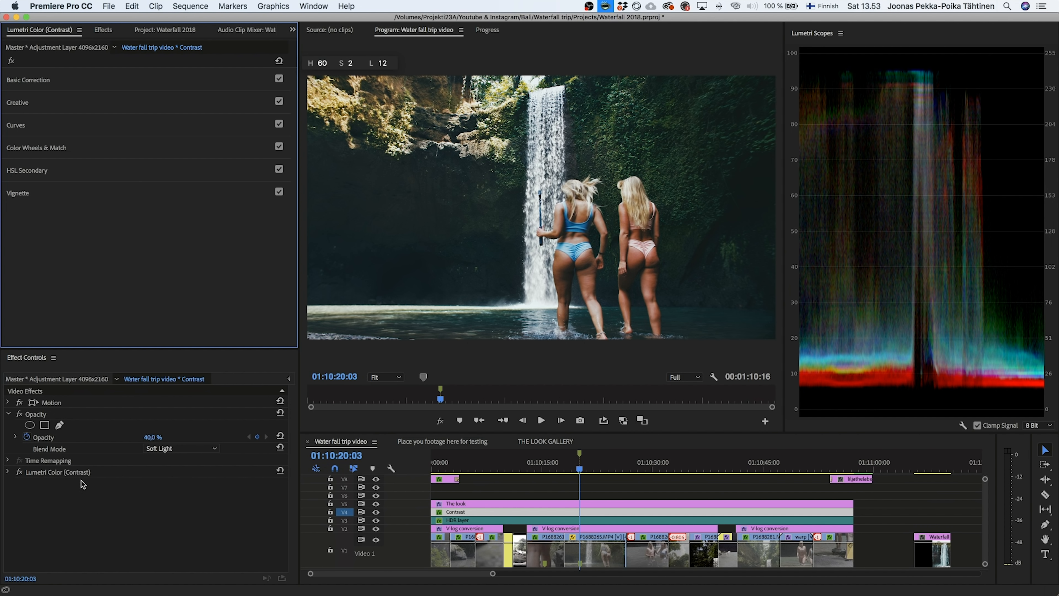
{"action": "left_click", "coordinate": [50, 472]}
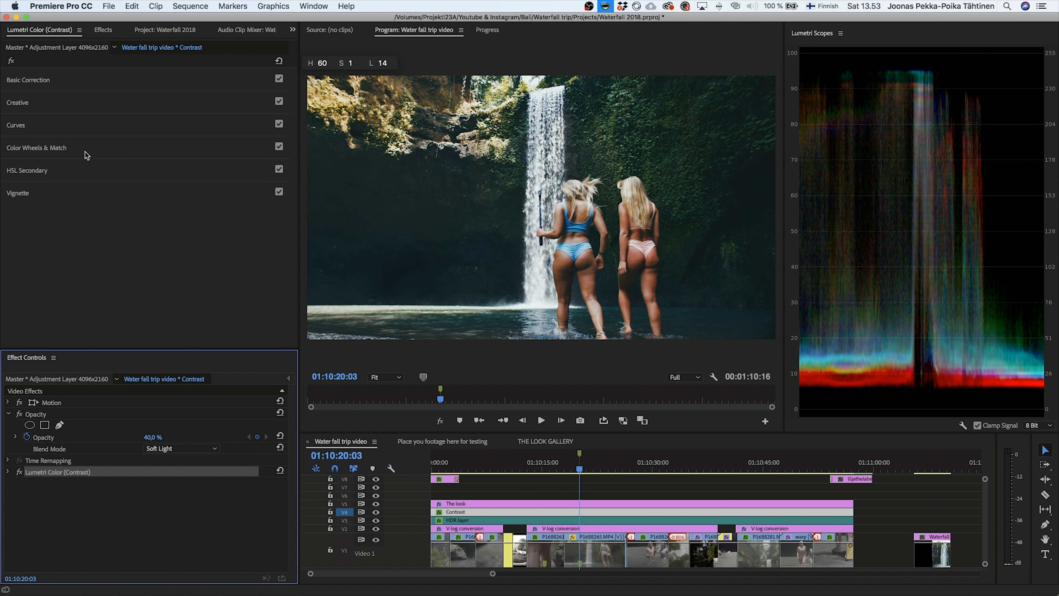
{"action": "left_click", "coordinate": [100, 129]}
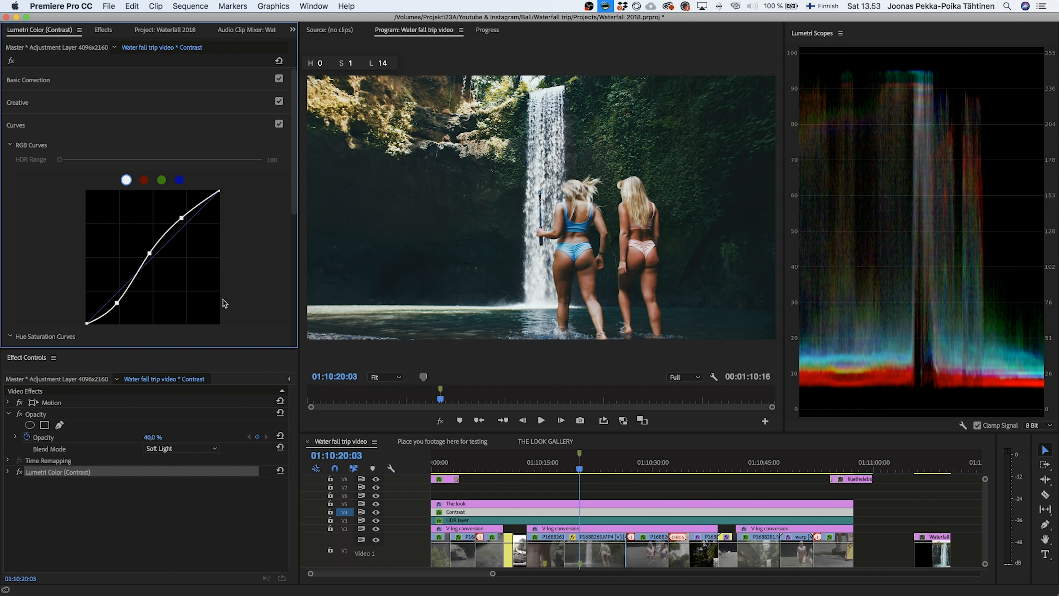
{"action": "left_click_drag", "start_coordinate": [150, 257], "coordinate": [152, 263]}
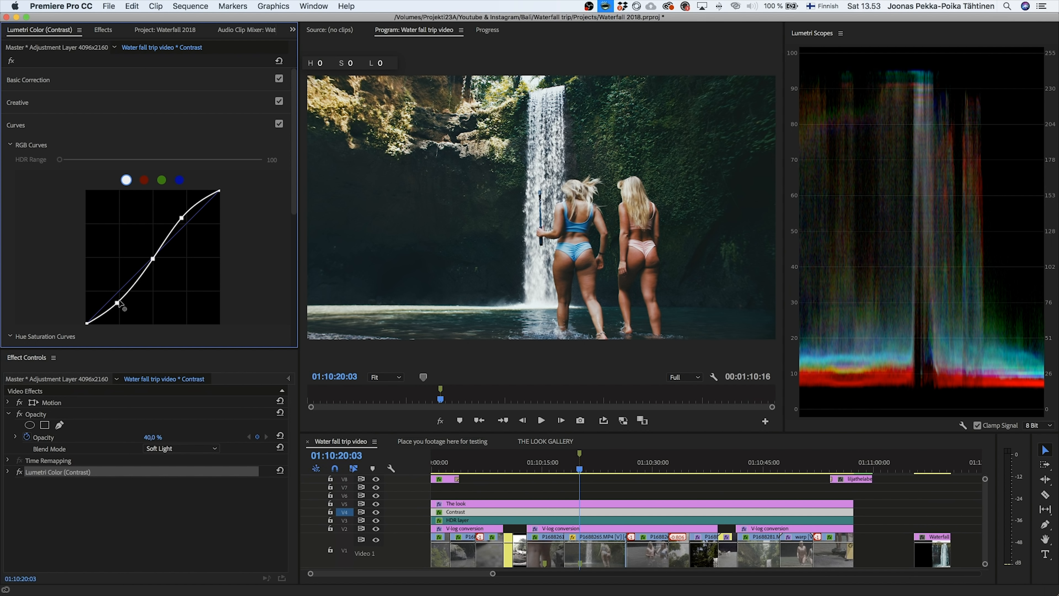
{"action": "left_click_drag", "start_coordinate": [112, 298], "coordinate": [112, 295]}
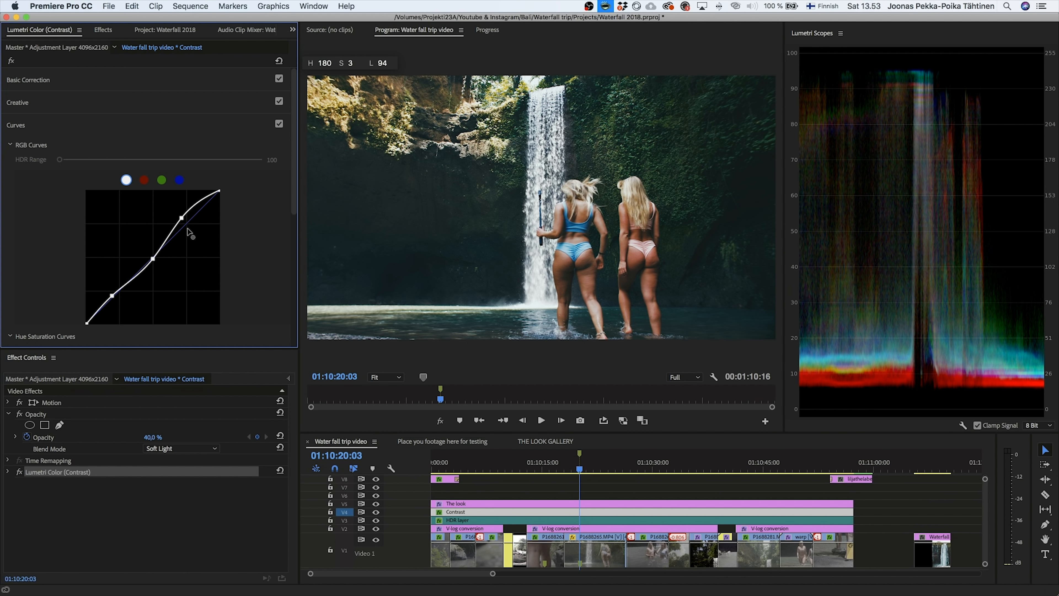
{"action": "left_click_drag", "start_coordinate": [187, 228], "coordinate": [187, 227]}
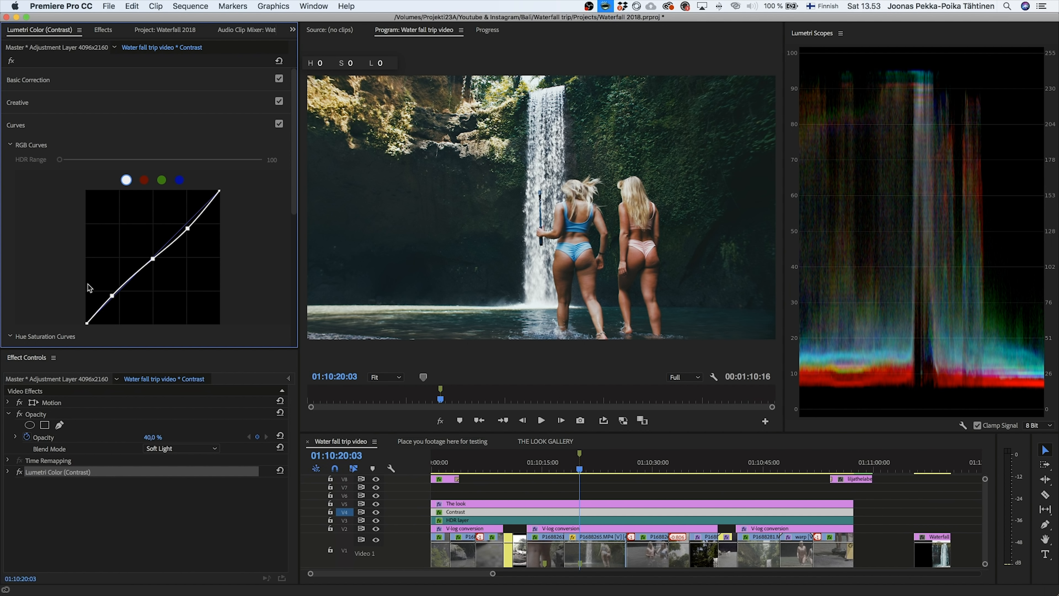
{"action": "left_click_drag", "start_coordinate": [109, 294], "coordinate": [108, 293]}
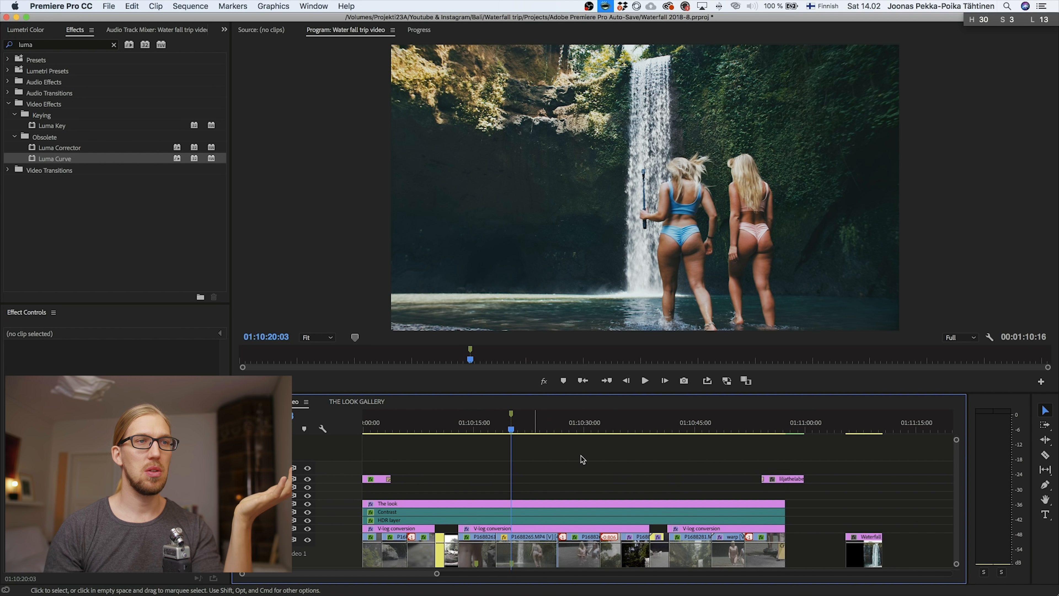
Compare other shots in the sequence with the 01:10:20:03 waterfall reference frame in comparison view
{"action": "left_click", "coordinate": [746, 380]}
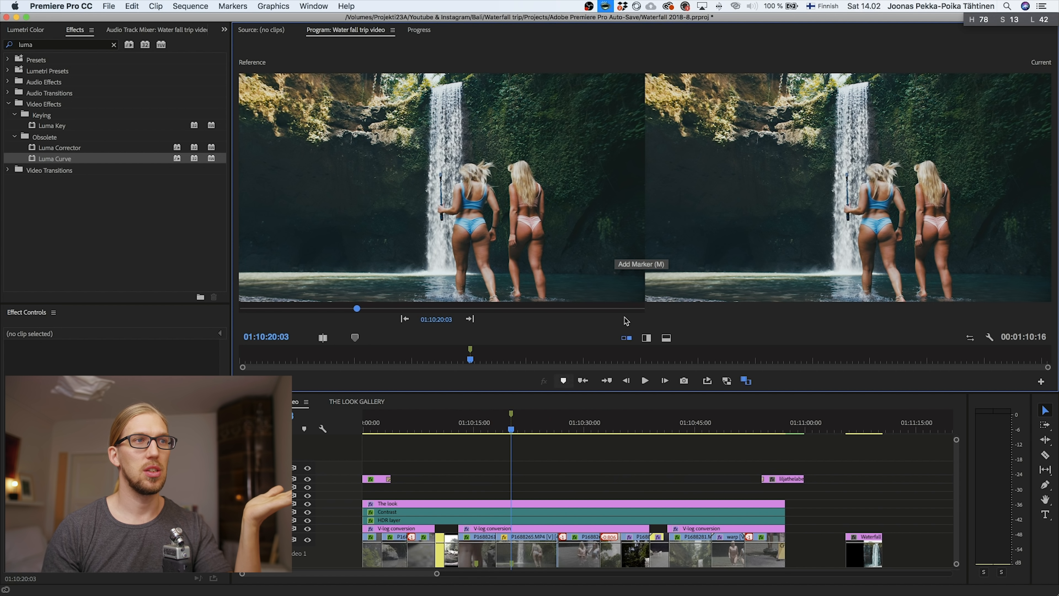
{"action": "left_click", "coordinate": [371, 428]}
{"action": "key", "text": "d"}
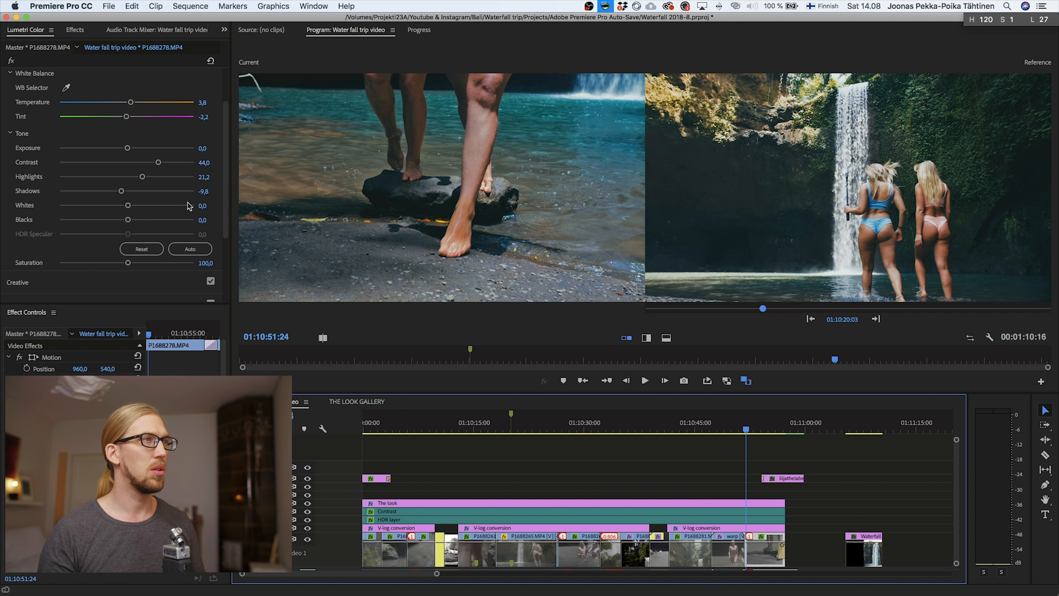
{"action": "left_click", "coordinate": [770, 422]}
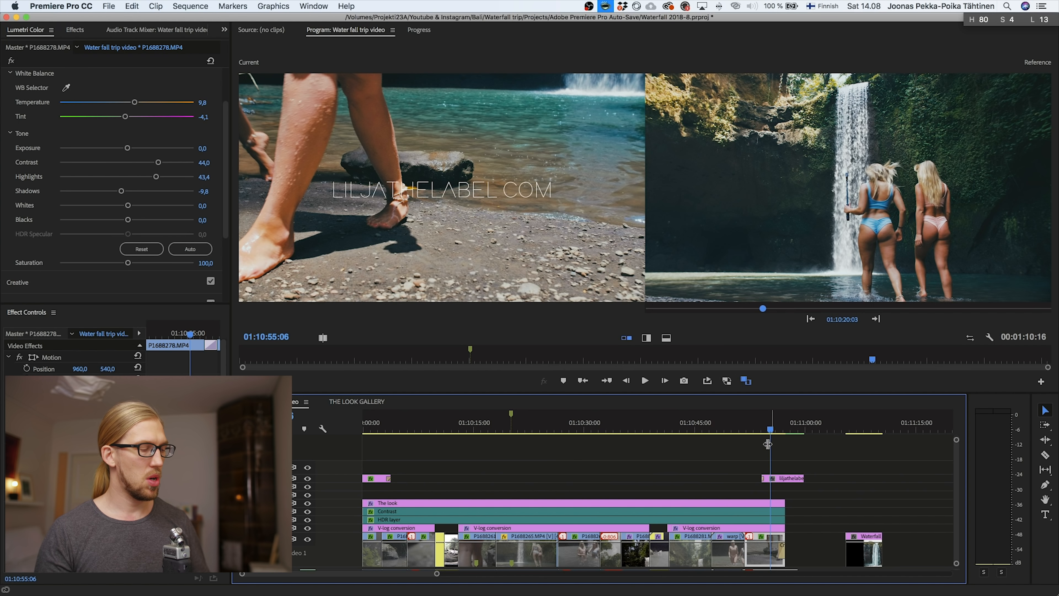
{"action": "left_click", "coordinate": [516, 428]}
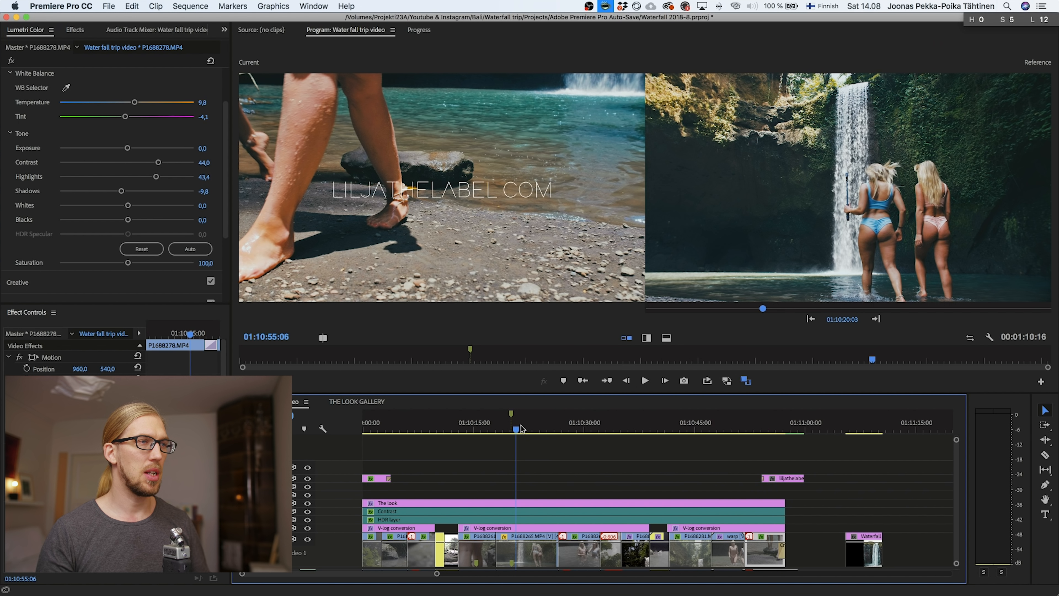
{"action": "left_click", "coordinate": [583, 380]}
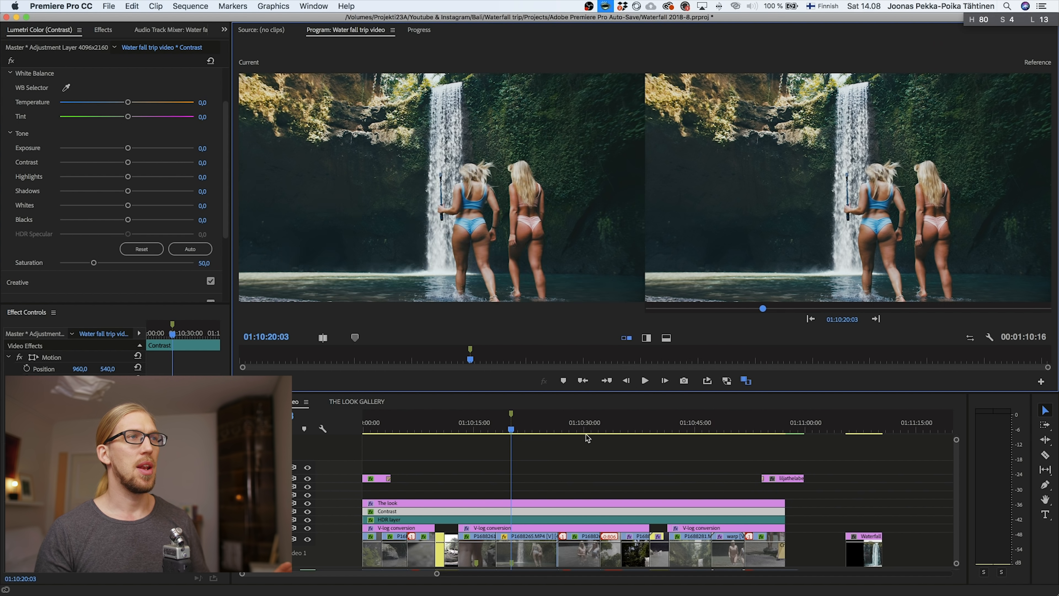
Close the comparison view and set the sequence's out point at 01:10:59:22, at the end of the closing title
{"action": "left_click", "coordinate": [806, 429]}
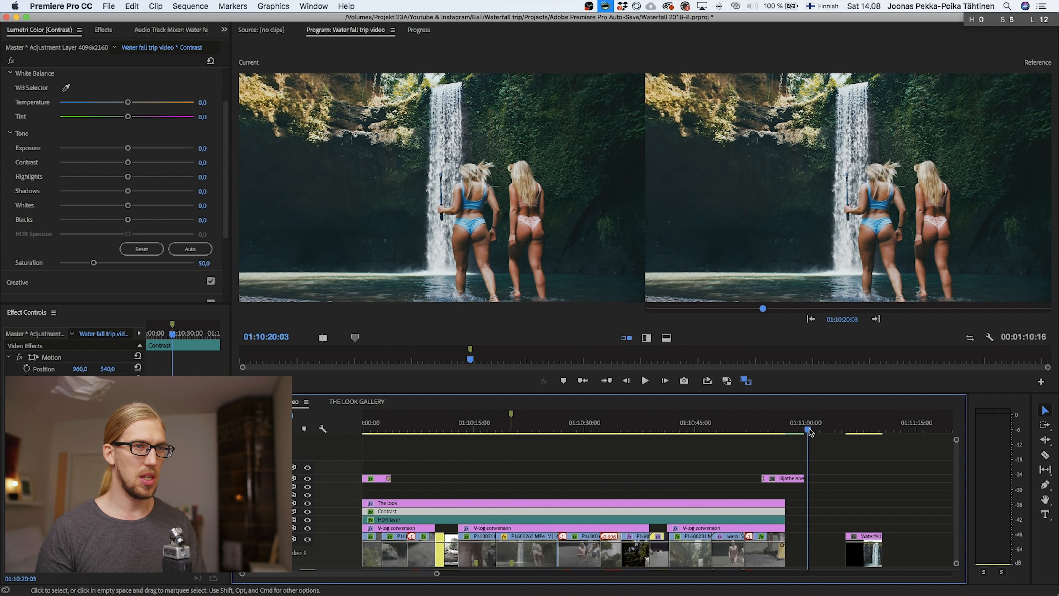
{"action": "key", "text": "Up"}
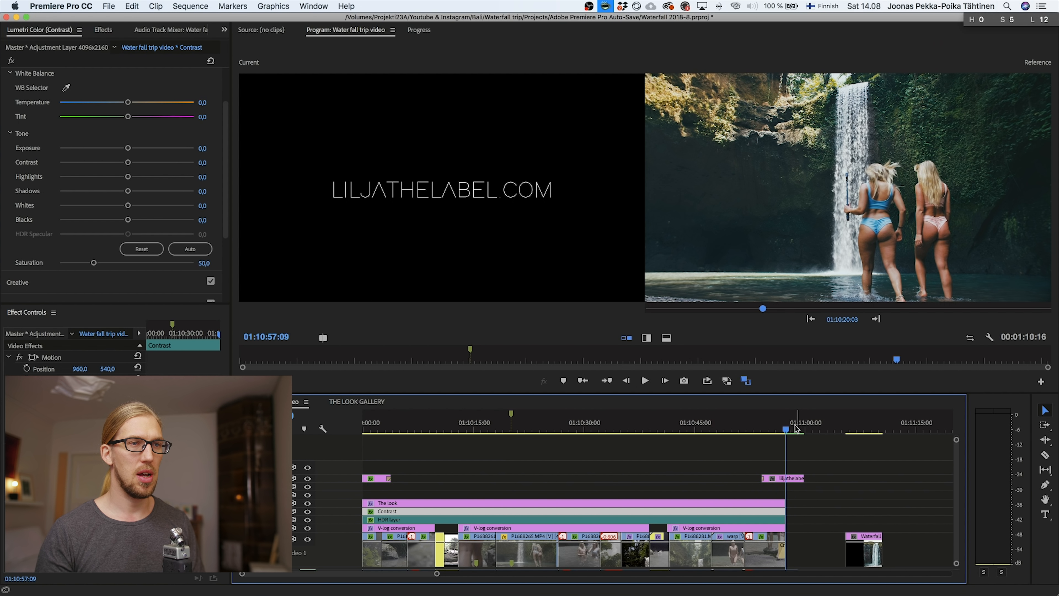
{"action": "left_click_drag", "start_coordinate": [800, 426], "coordinate": [810, 430]}
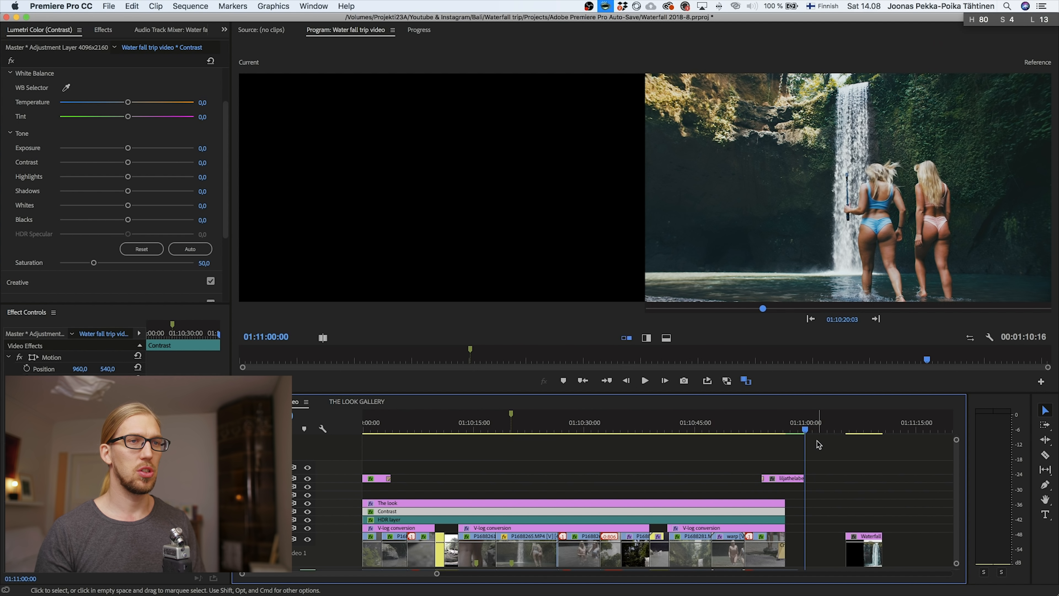
{"action": "left_click", "coordinate": [745, 380]}
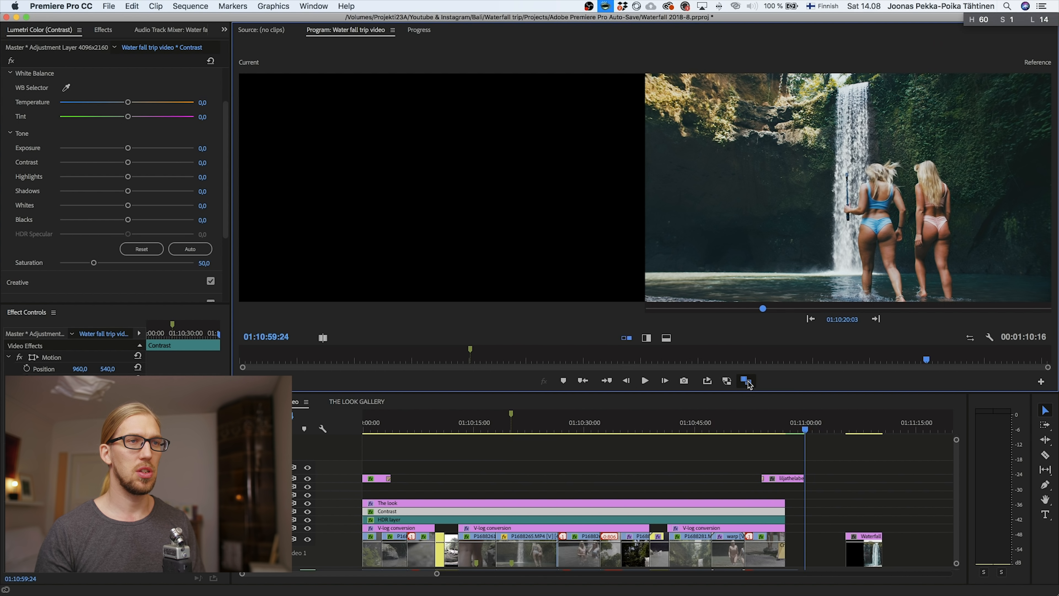
{"action": "key", "text": "Left"}
{"action": "key", "text": "Left"}
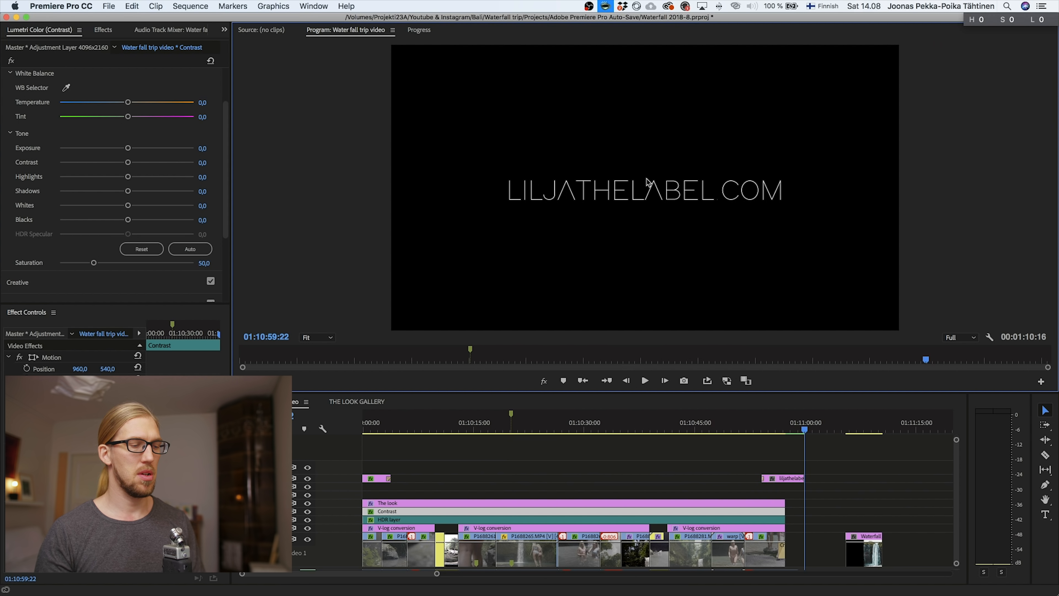
{"action": "key", "text": "o"}
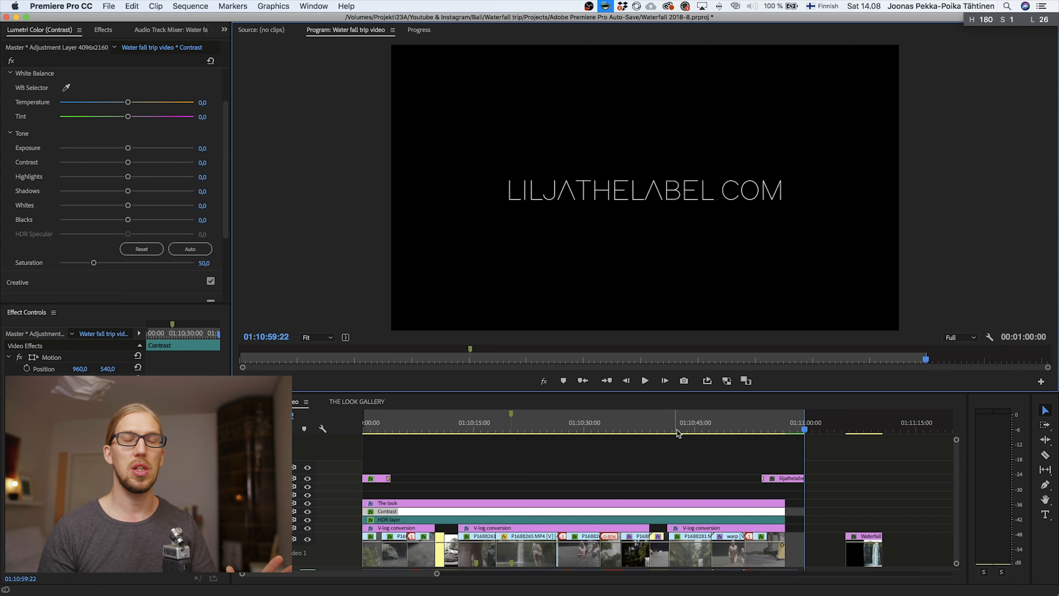
Review the sequence settings, including the frame size and video preview codec, and accept them
{"action": "left_click", "coordinate": [190, 6]}
{"action": "left_click", "coordinate": [205, 20]}
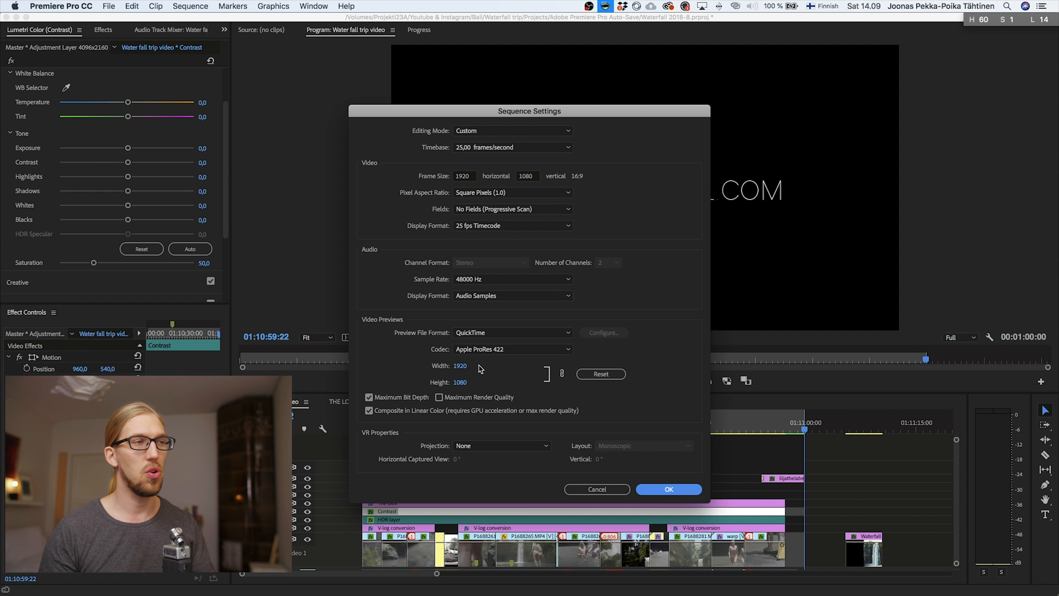
{"action": "left_click", "coordinate": [659, 492]}
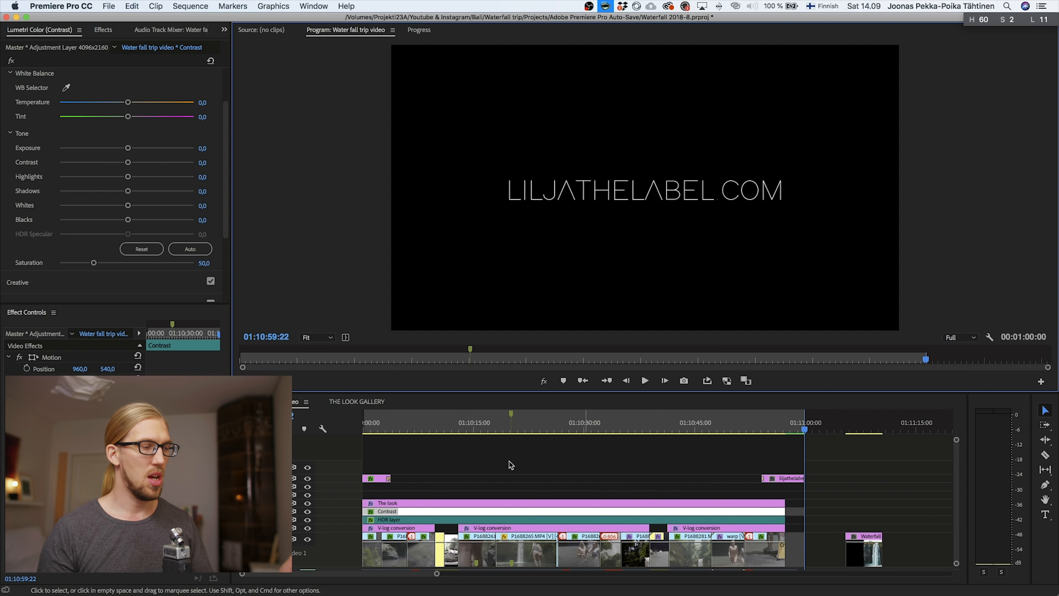
Render the sequence's video previews from the in point to the out point and move the rendering progress window aside
{"action": "left_click", "coordinate": [193, 6]}
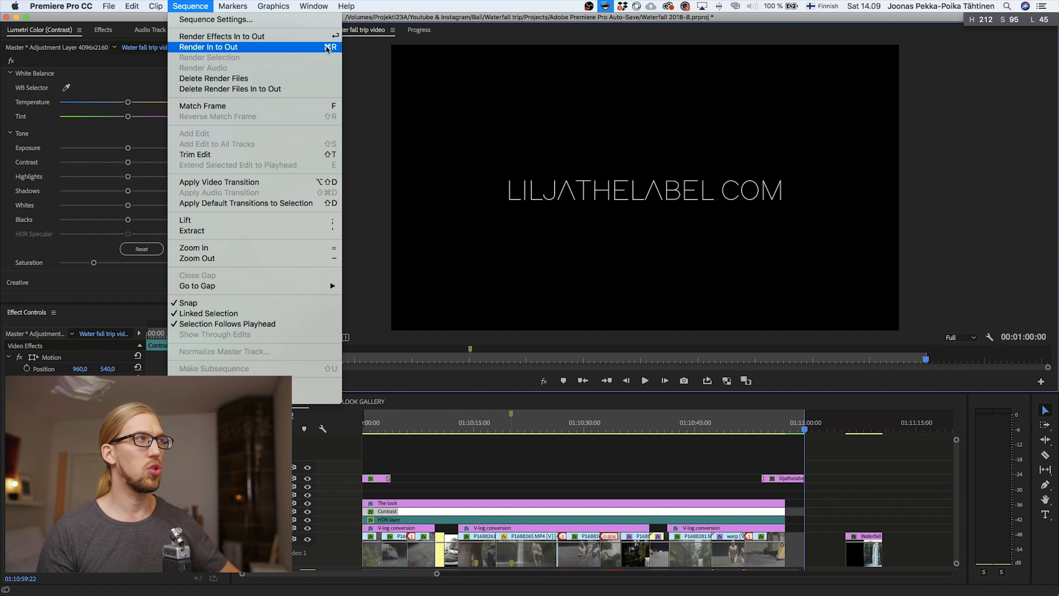
{"action": "left_click", "coordinate": [226, 51]}
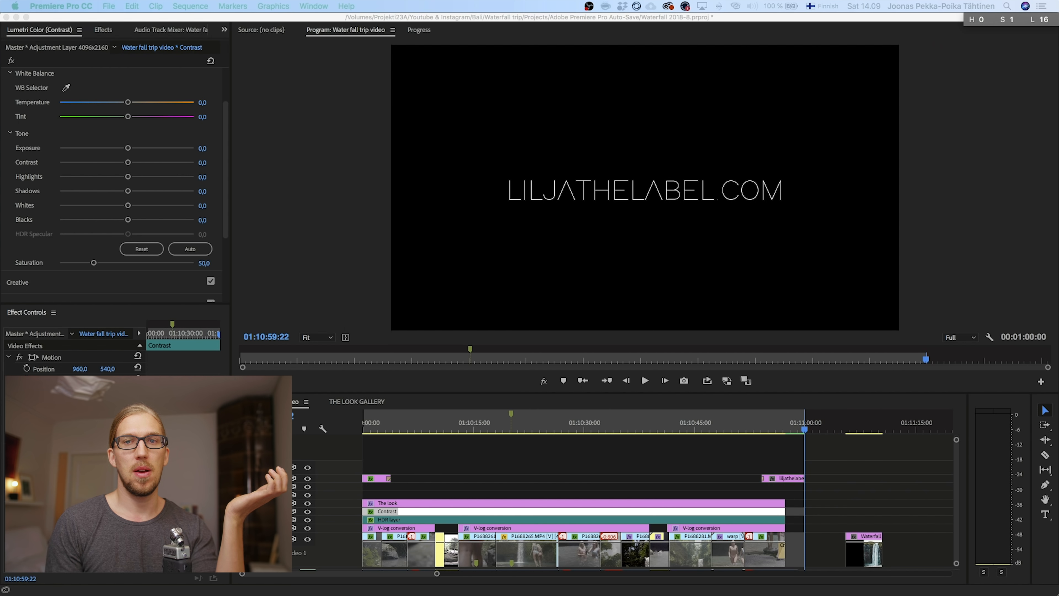
{"action": "left_click_drag", "start_coordinate": [517, 44], "coordinate": [350, 173]}
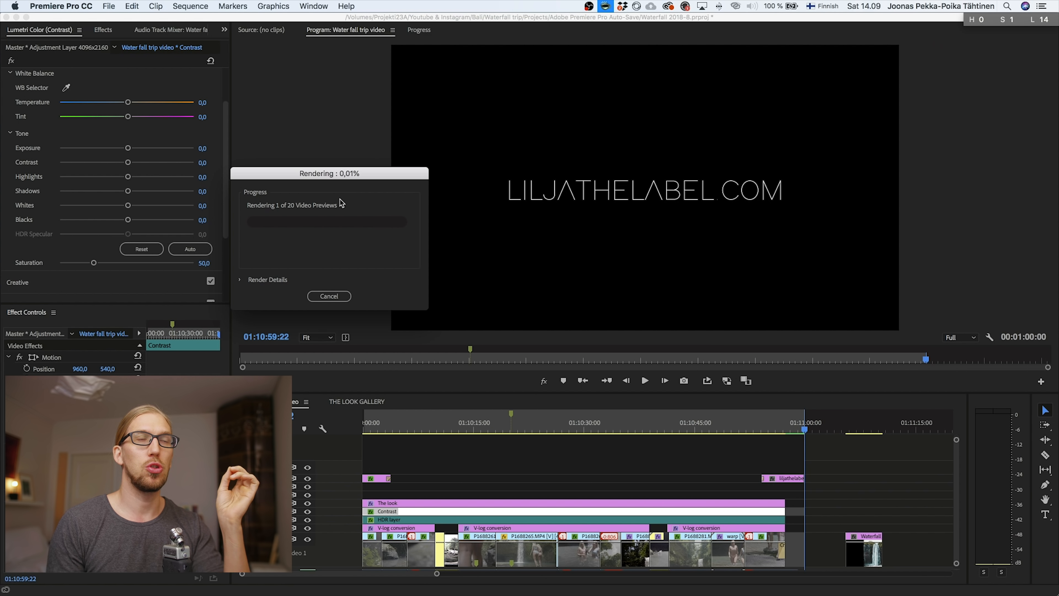
{"action": "left_click_drag", "start_coordinate": [330, 178], "coordinate": [342, 107]}
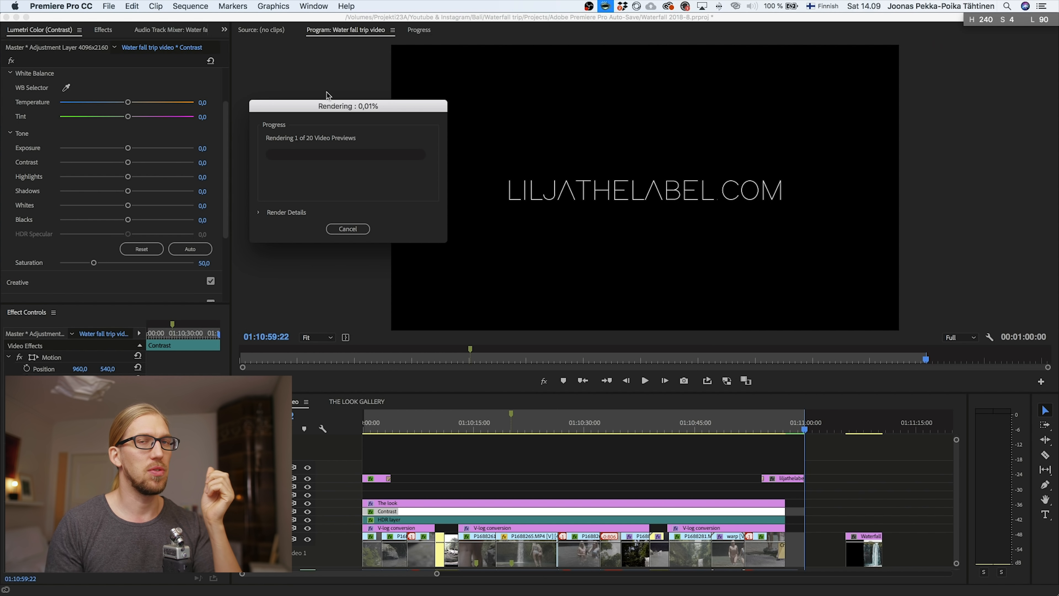
{"action": "left_click_drag", "start_coordinate": [348, 108], "coordinate": [341, 92]}
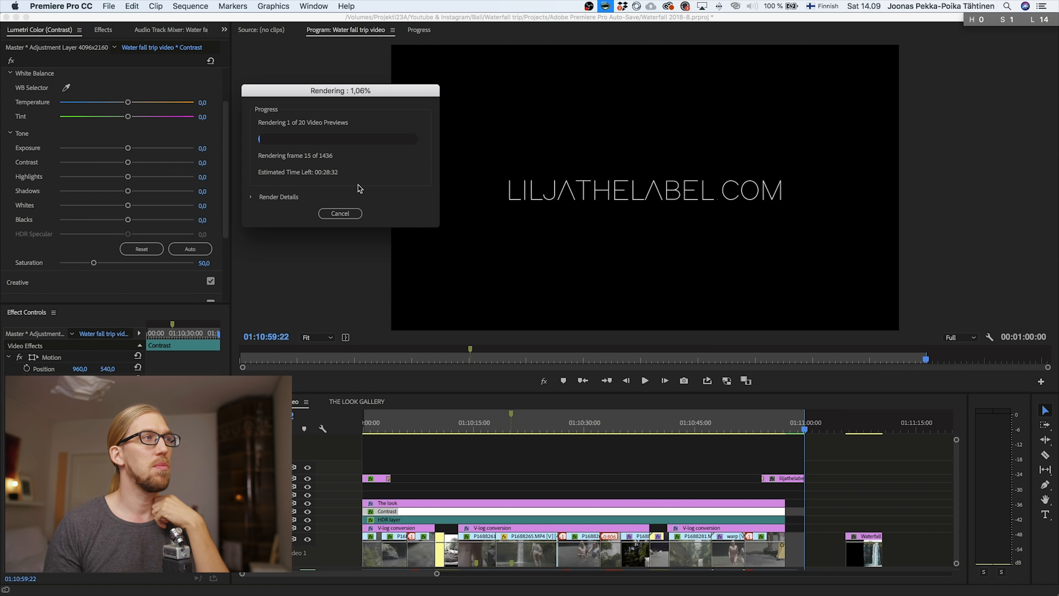
{"action": "left_click_drag", "start_coordinate": [340, 92], "coordinate": [363, 112]}
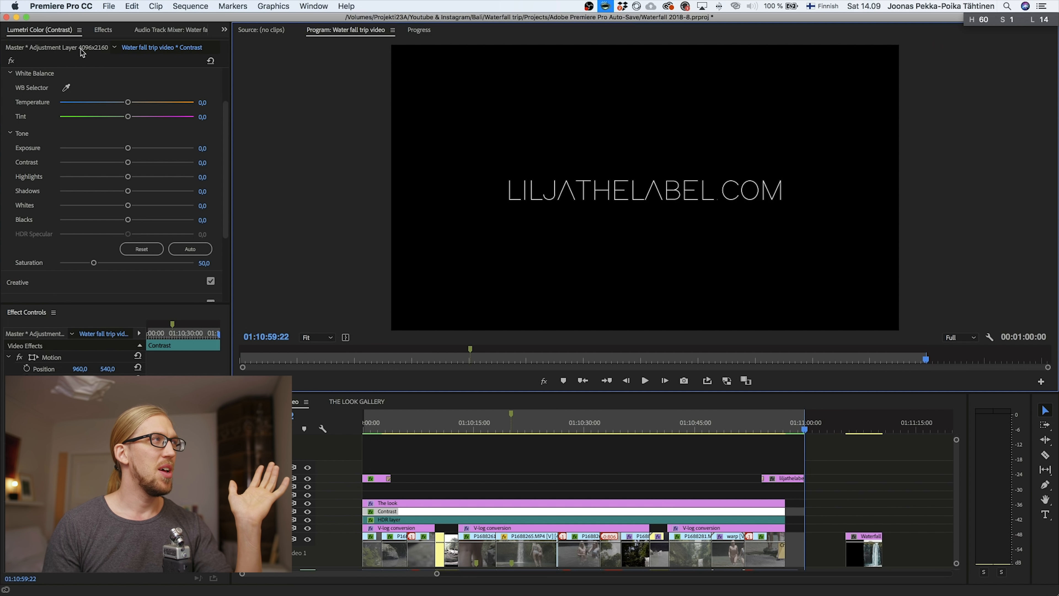
Search the effects library for "crop"
{"action": "left_click", "coordinate": [100, 30]}
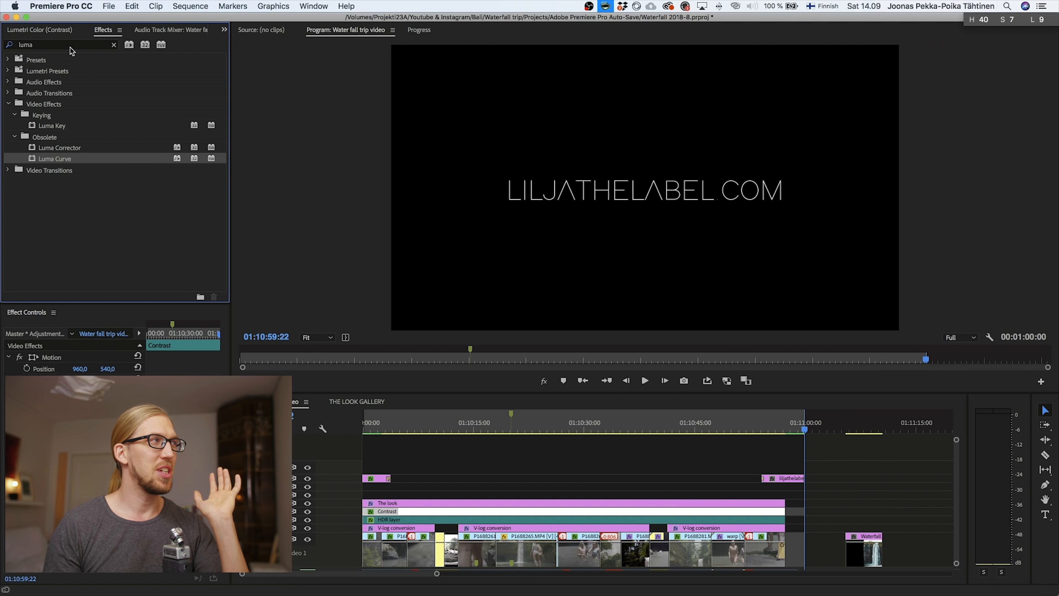
{"action": "left_click", "coordinate": [70, 45]}
{"action": "type", "text": "crop"}
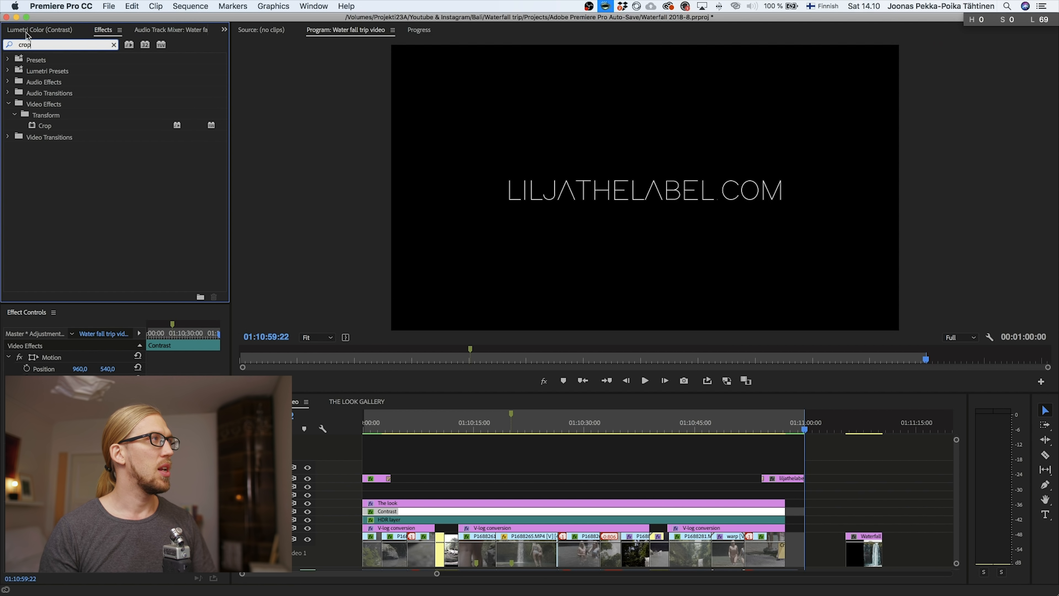
Place the Adjustment Layer from the Waterfall 2018-8 project on track V6 at the sequence start and extend it to The look layer's end
{"action": "left_click", "coordinate": [223, 30]}
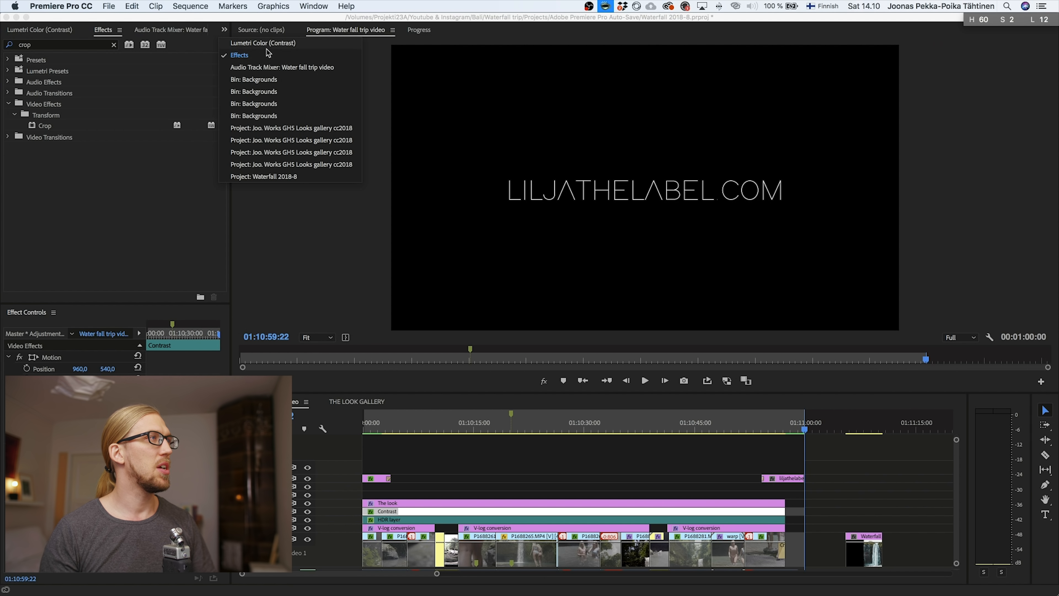
{"action": "left_click", "coordinate": [278, 177]}
{"action": "left_click_drag", "start_coordinate": [70, 94], "coordinate": [375, 496]}
{"action": "left_click_drag", "start_coordinate": [579, 504], "coordinate": [784, 496]}
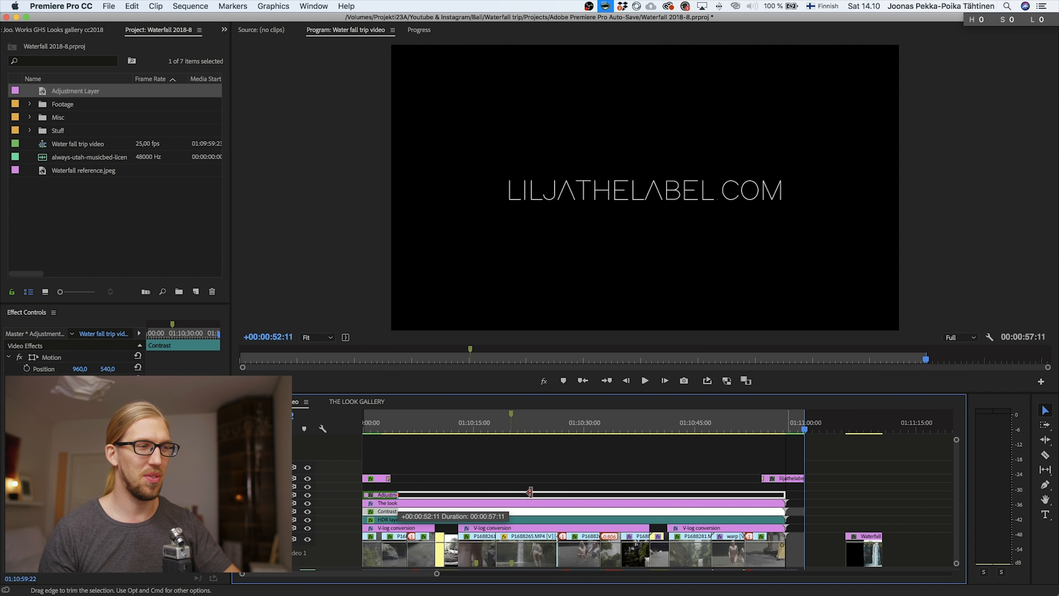
Split the new adjustment layer at both edges of the first gap between the V-log conversion layers and delete the piece between the cuts
{"action": "key", "text": "c"}
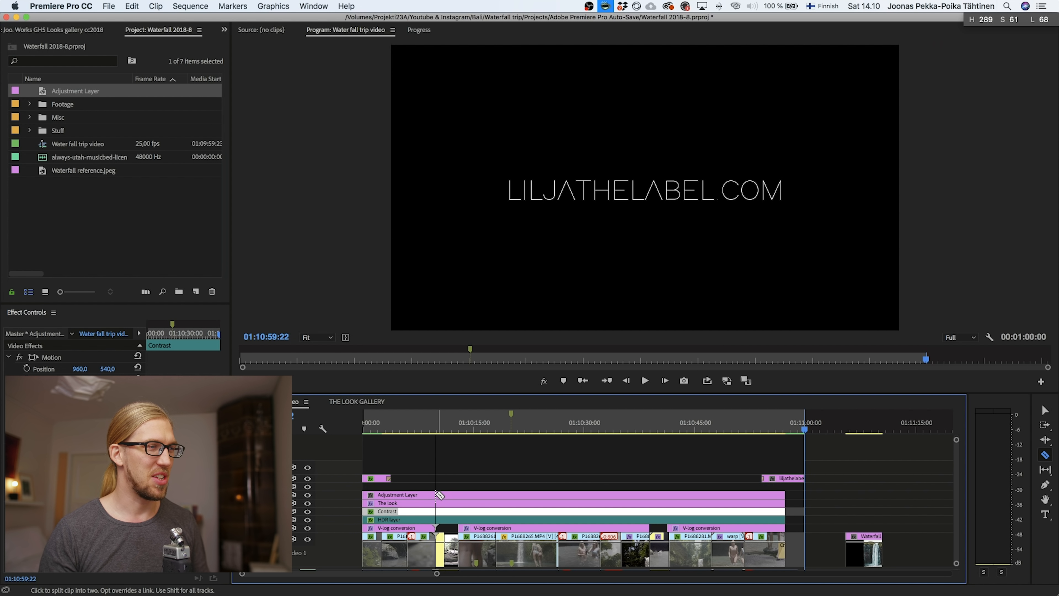
{"action": "left_click", "coordinate": [459, 494]}
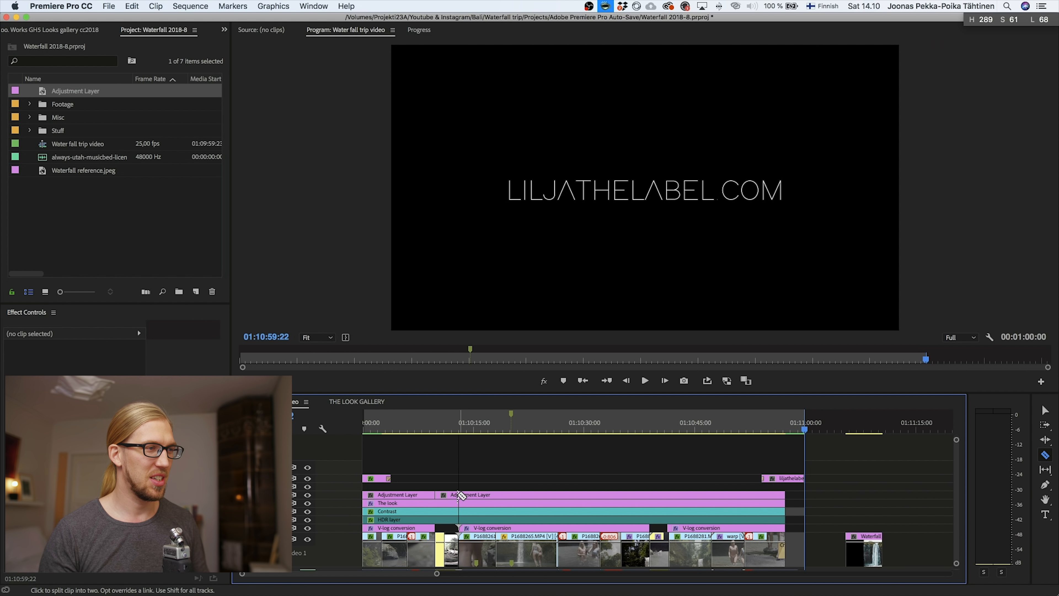
{"action": "left_click", "coordinate": [448, 495]}
{"action": "key", "text": "v"}
{"action": "left_click", "coordinate": [446, 494]}
{"action": "key", "text": "Delete"}
Cut out and delete the adjustment layer section above the second gap between the V-log conversion layers
{"action": "key", "text": "c"}
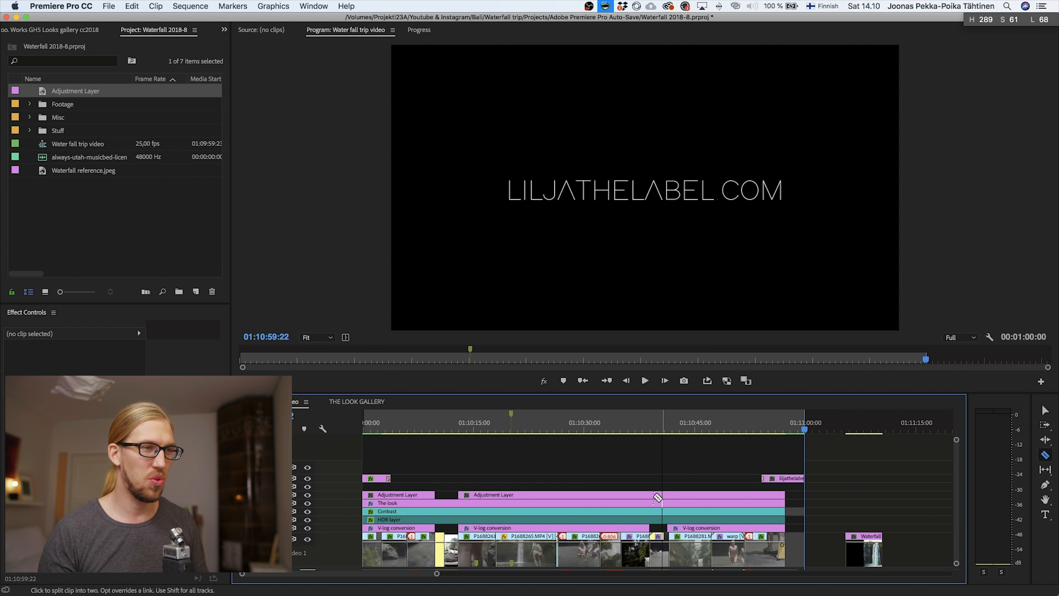
{"action": "left_click", "coordinate": [652, 495]}
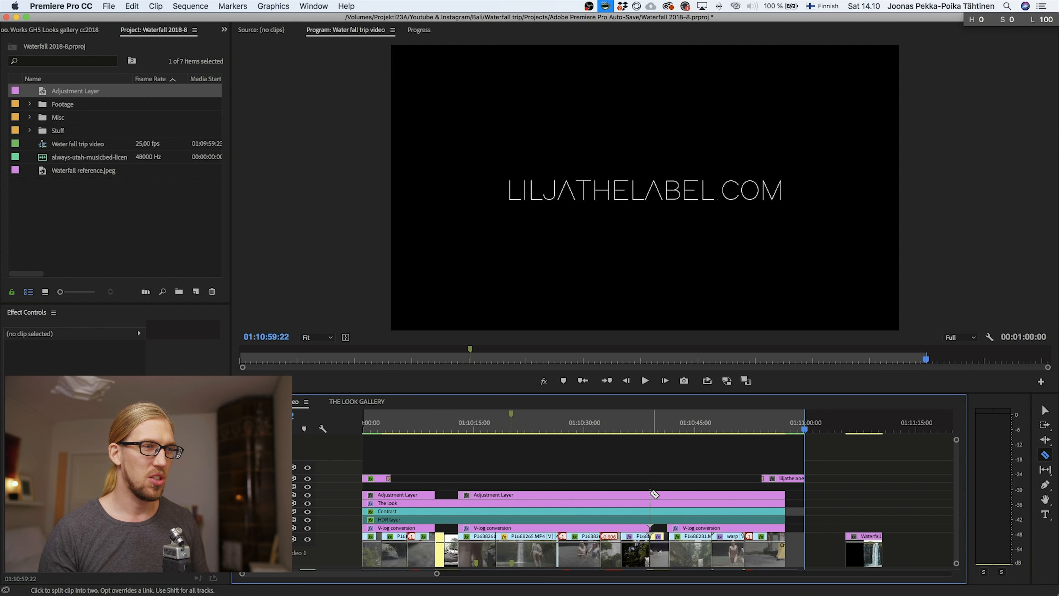
{"action": "left_click", "coordinate": [670, 495]}
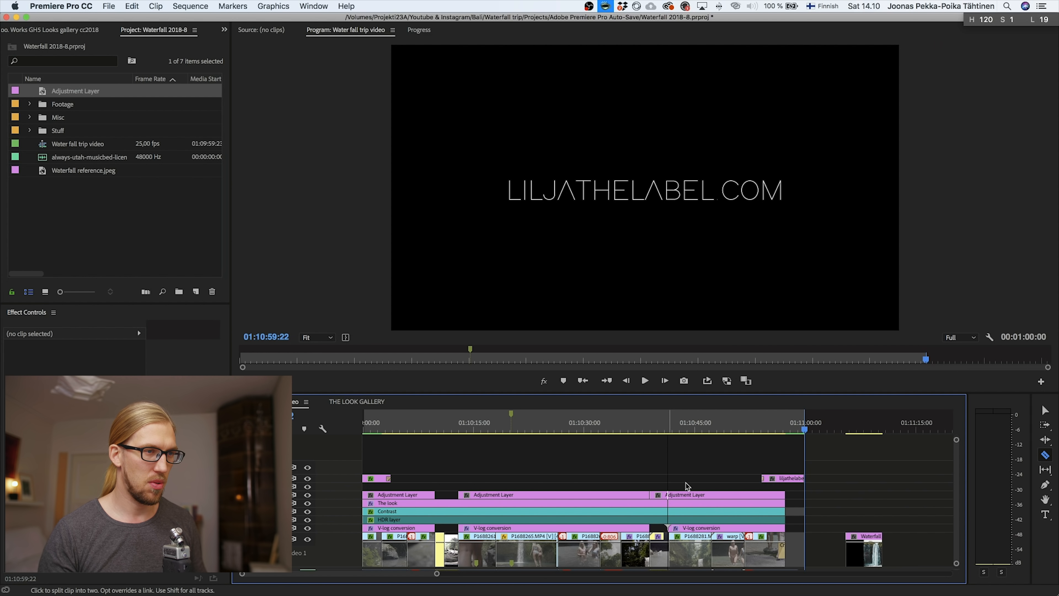
{"action": "key", "text": "v"}
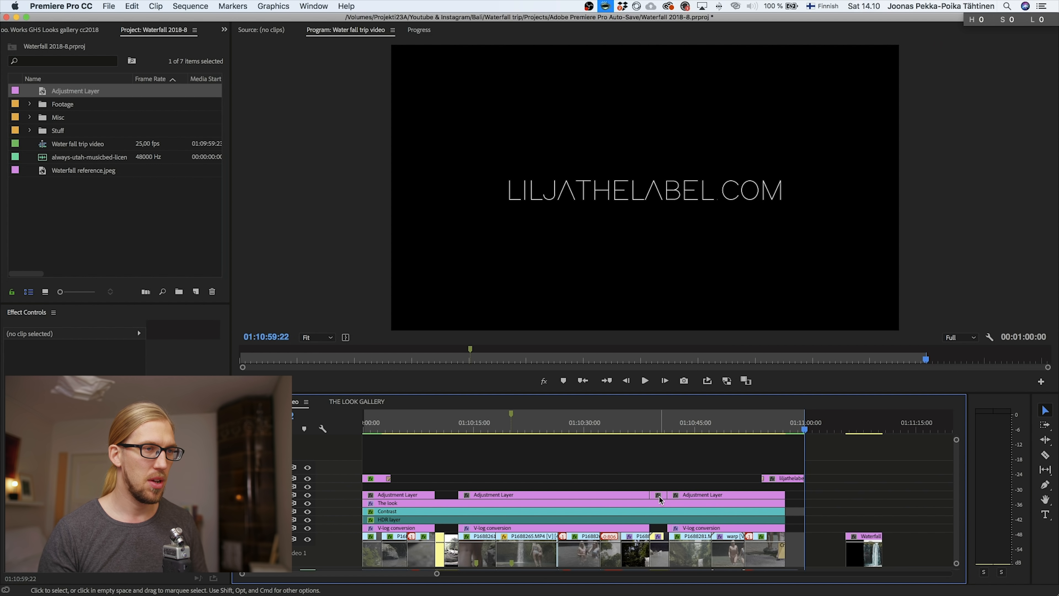
{"action": "left_click", "coordinate": [659, 496]}
{"action": "key", "text": "Delete"}
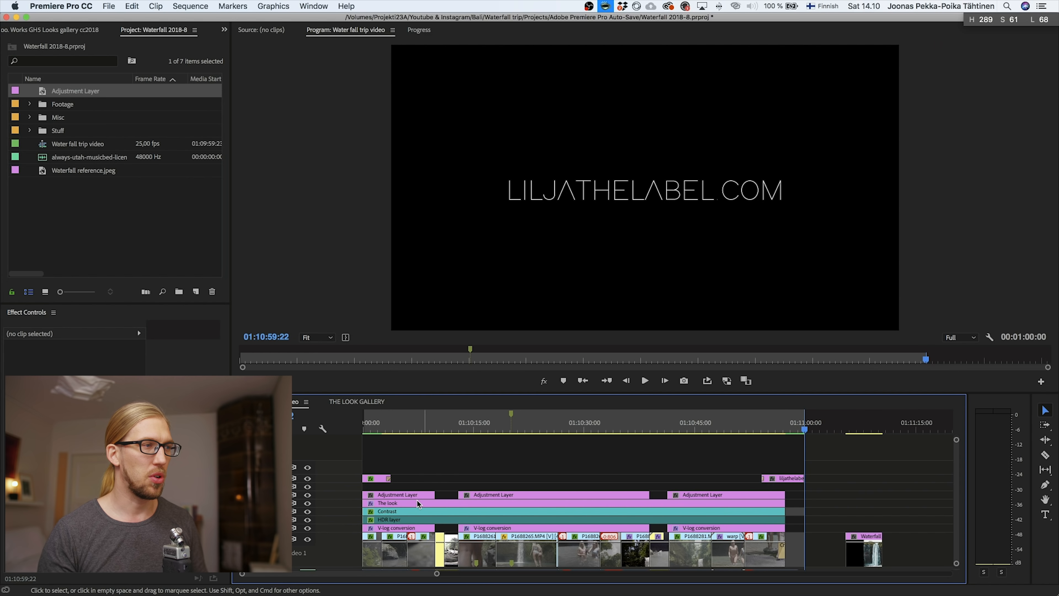
Apply the Crop effect to the first adjustment layer section on V6
{"action": "left_click", "coordinate": [407, 495]}
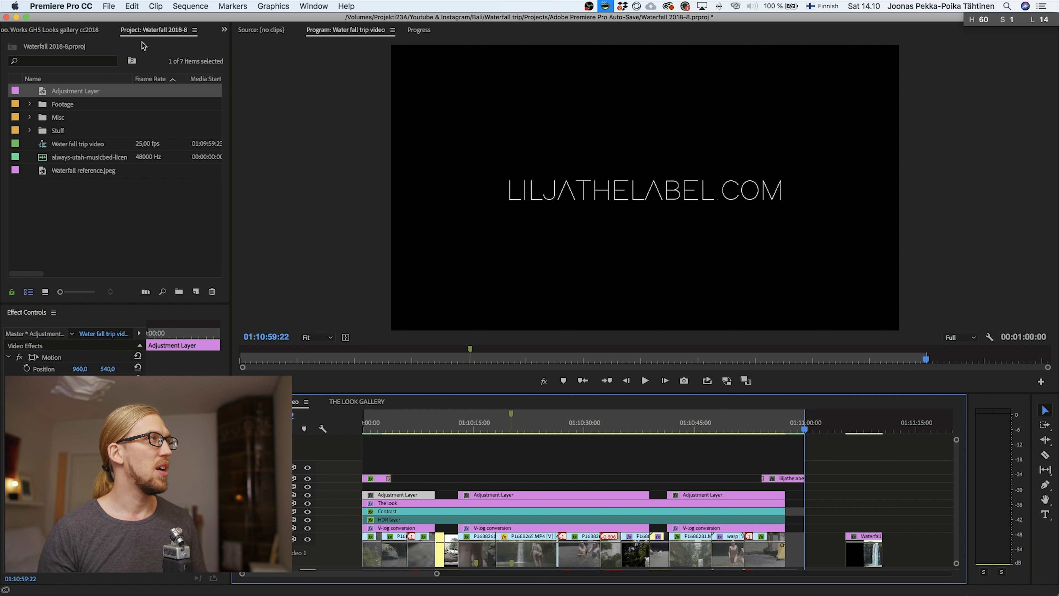
{"action": "left_click", "coordinate": [223, 30]}
{"action": "left_click", "coordinate": [241, 55]}
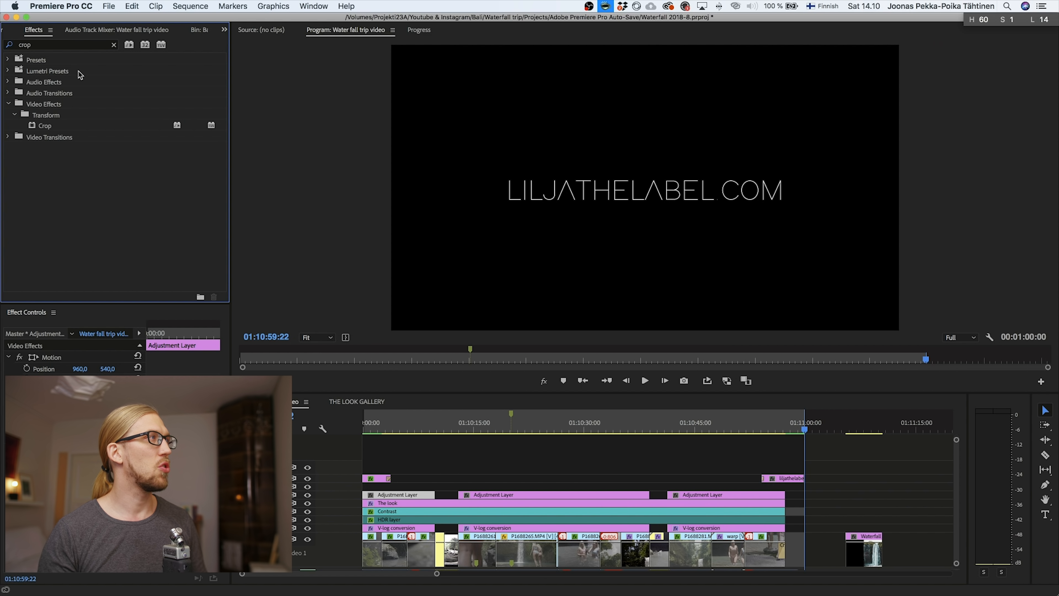
{"action": "left_click_drag", "start_coordinate": [45, 125], "coordinate": [2, 532]}
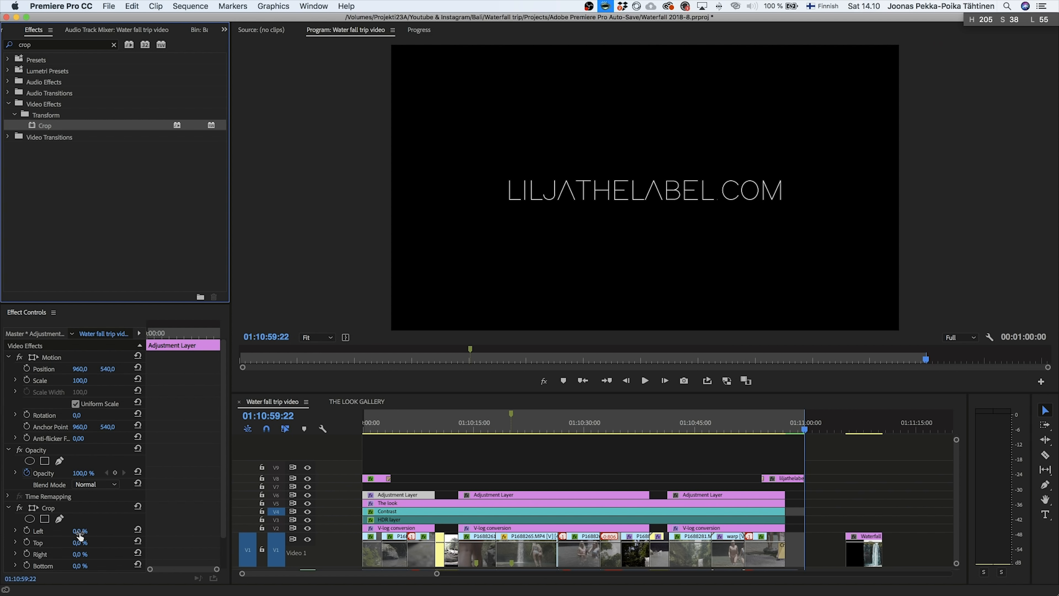
Set the Crop effect's Top and Bottom to 12% with the playhead at 01:10:07:06, within the first section
{"action": "left_click", "coordinate": [417, 426]}
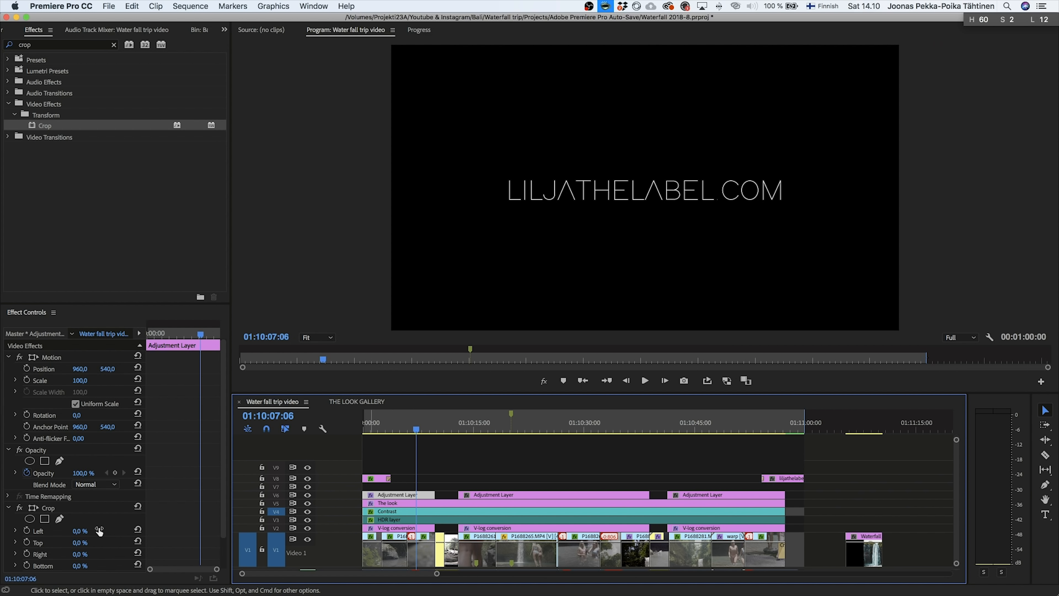
{"action": "left_click", "coordinate": [80, 542]}
{"action": "type", "text": "12"}
{"action": "scroll", "coordinate": [83, 521], "scroll_direction": "down", "scroll_amount": 3}
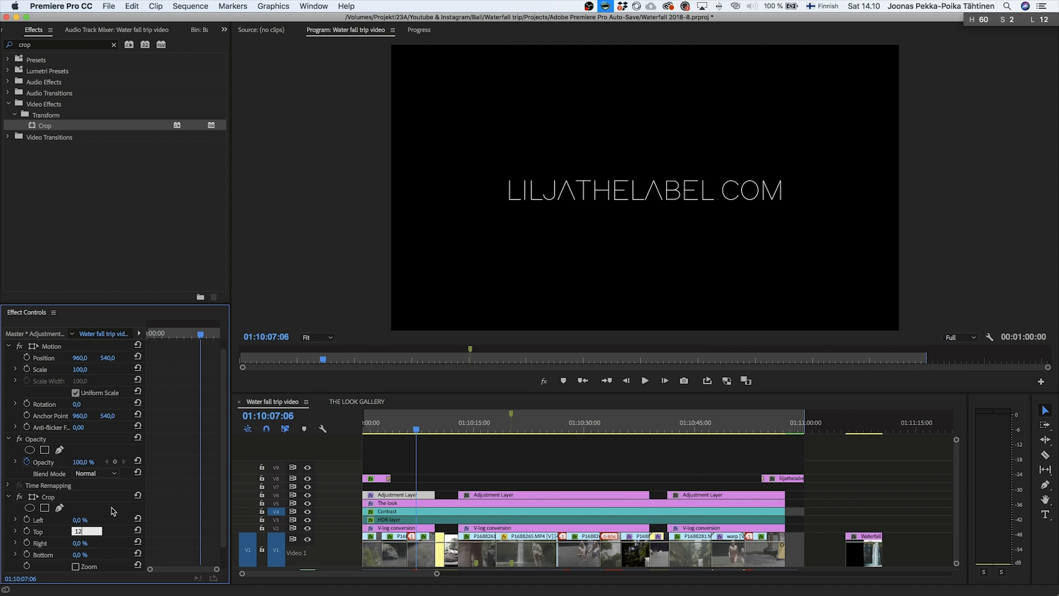
{"action": "key", "text": "Return"}
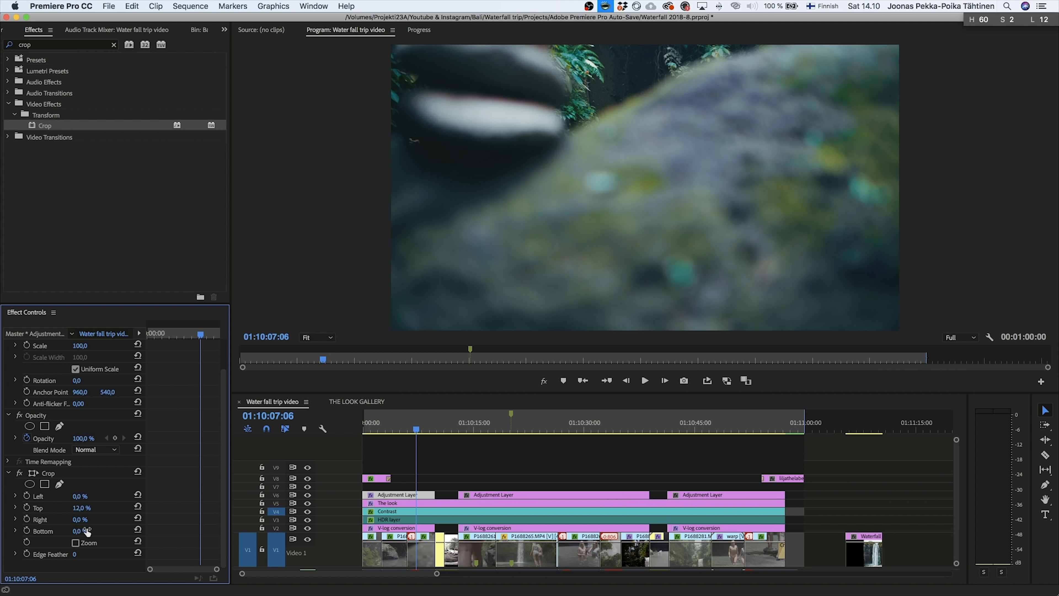
{"action": "left_click", "coordinate": [87, 530]}
{"action": "type", "text": "12"}
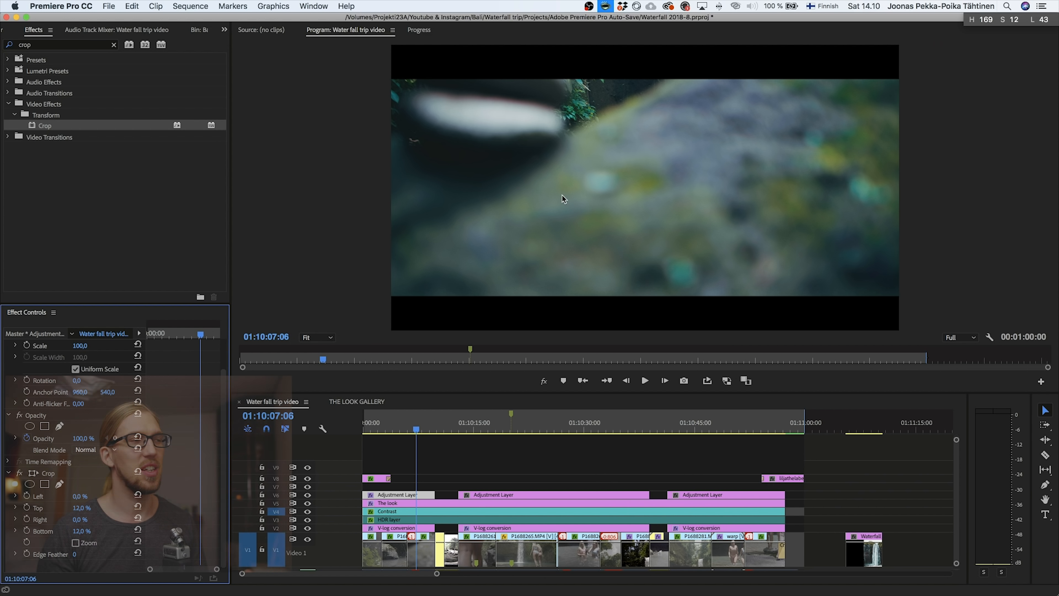
Copy the Crop effect to the other two adjustment layer sections on V6 and move the playhead into the second section
{"action": "left_click", "coordinate": [41, 476]}
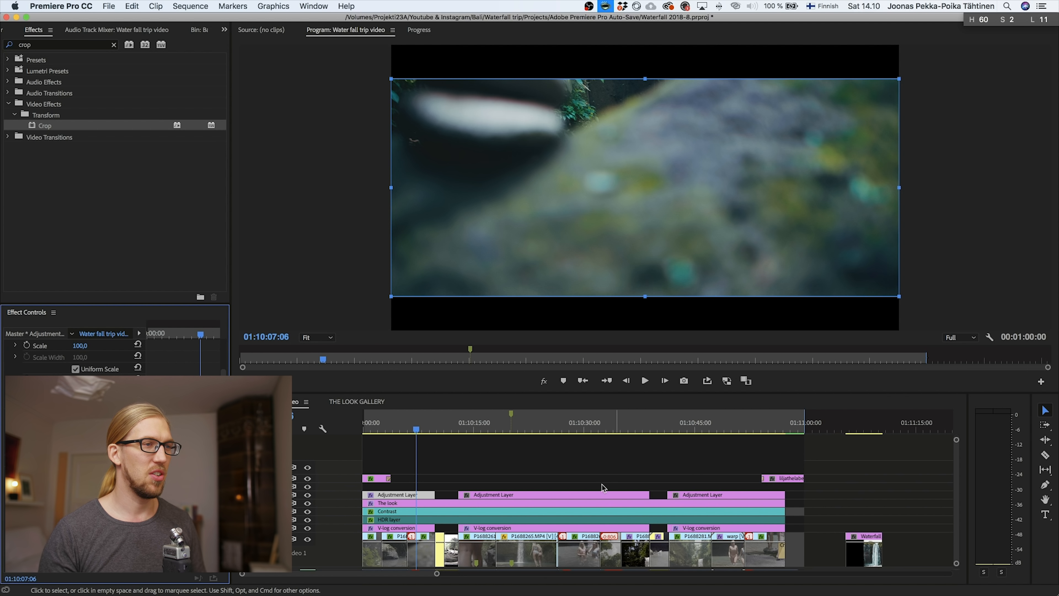
{"action": "left_click_drag", "start_coordinate": [587, 476], "coordinate": [756, 498]}
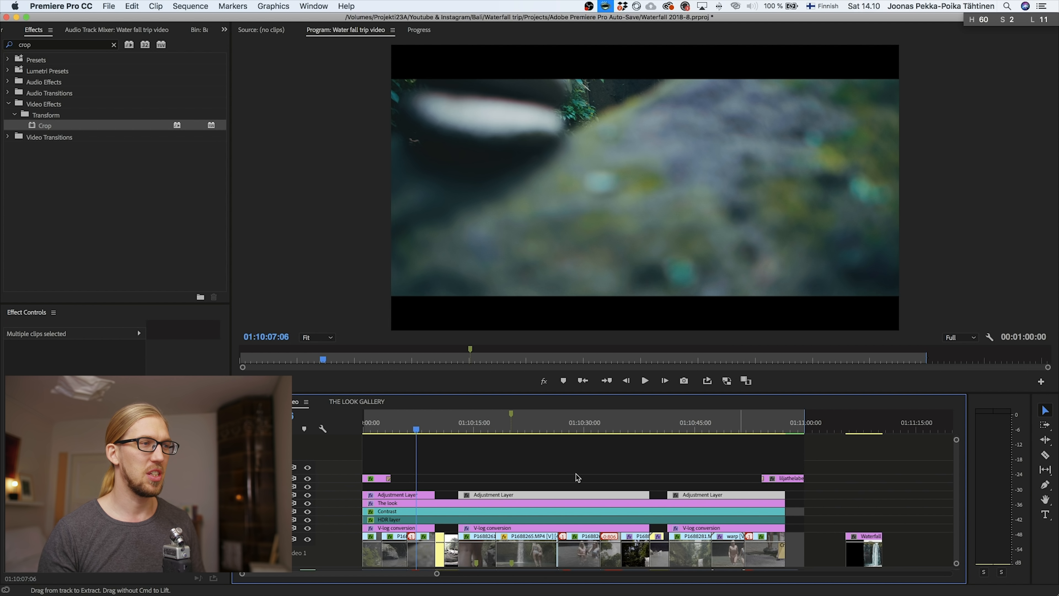
{"action": "left_click", "coordinate": [515, 426]}
Go to the marker at 01:10:20:03 and raise the P1688265.MP4 waterfall shot within the crop by lowering its vertical Position value
{"action": "left_click", "coordinate": [581, 380]}
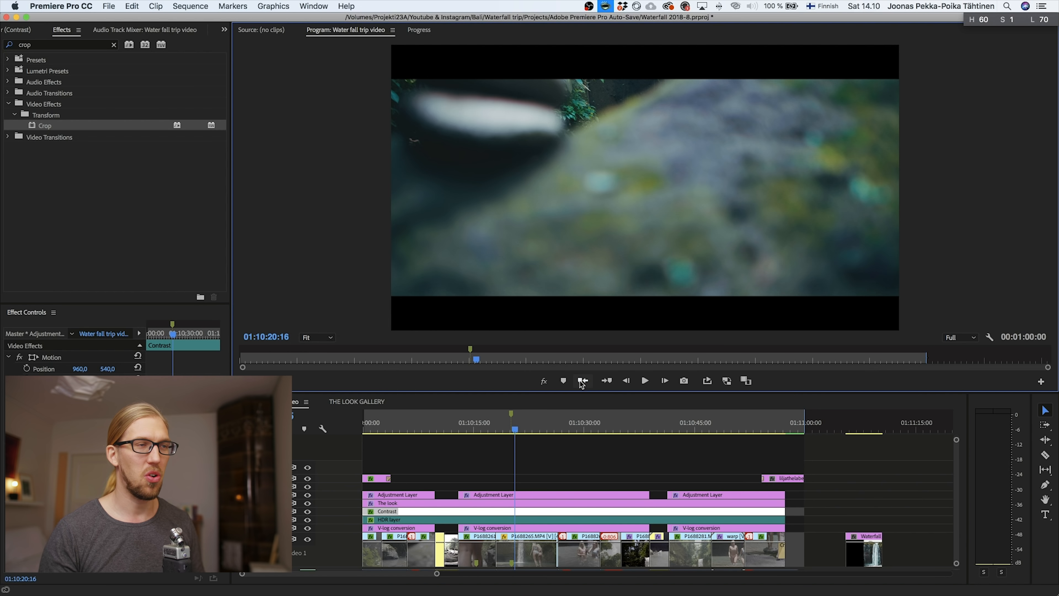
{"action": "key", "text": "shift+super+m"}
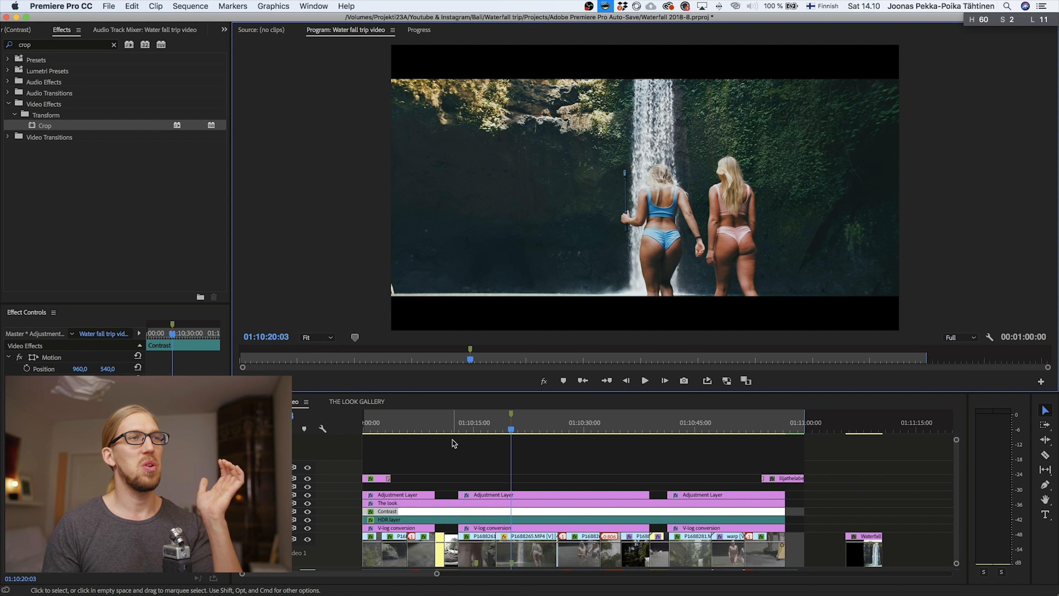
{"action": "left_click", "coordinate": [445, 429]}
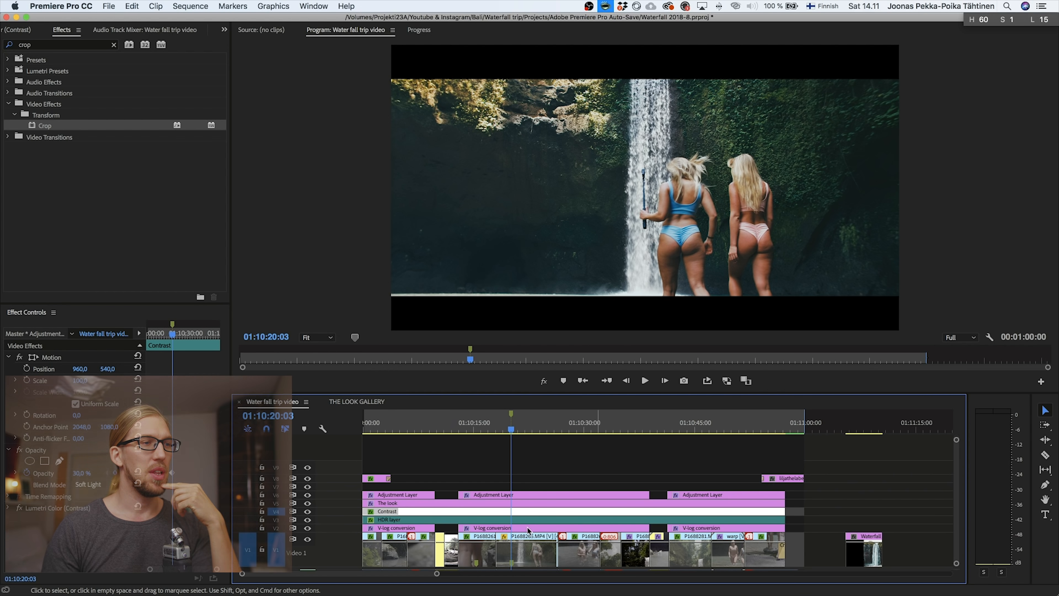
{"action": "left_click", "coordinate": [527, 549]}
{"action": "left_click", "coordinate": [111, 370]}
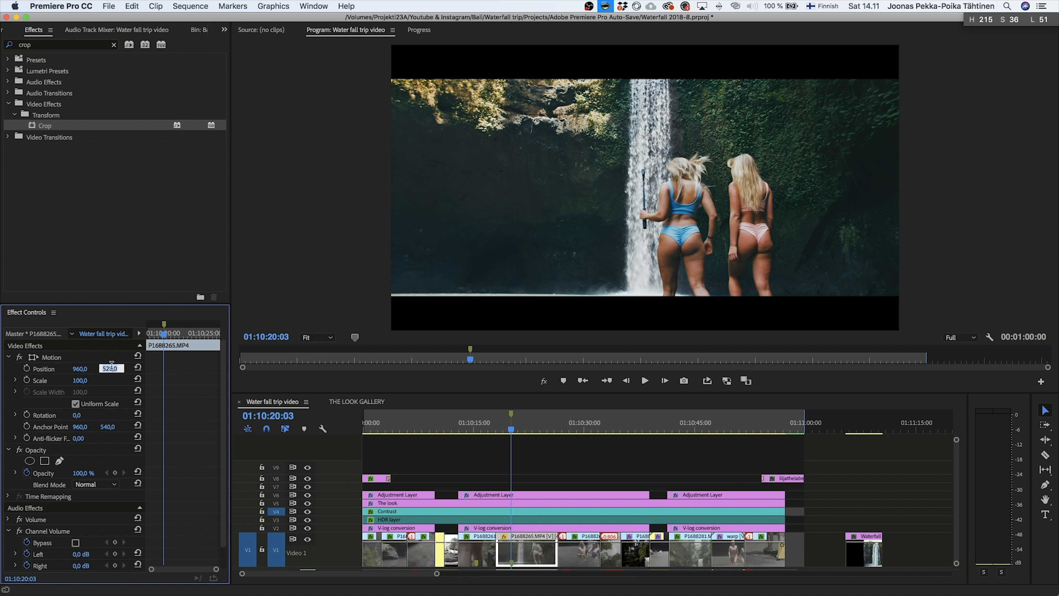
{"action": "key", "text": "shift+Down"}
{"action": "key", "text": "shift+Down"}
{"action": "key", "text": "shift+Down"}
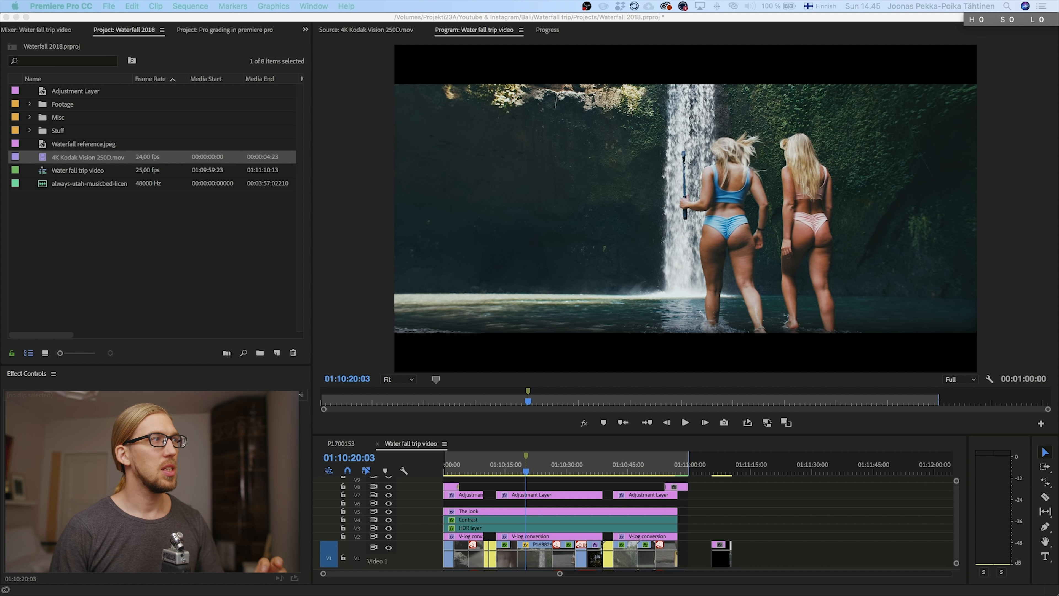
Preview the 4K Kodak Vision 250D.mov grain clip and place it at the start of the empty V6 track
{"action": "left_click", "coordinate": [46, 161]}
{"action": "double_click", "coordinate": [46, 160]}
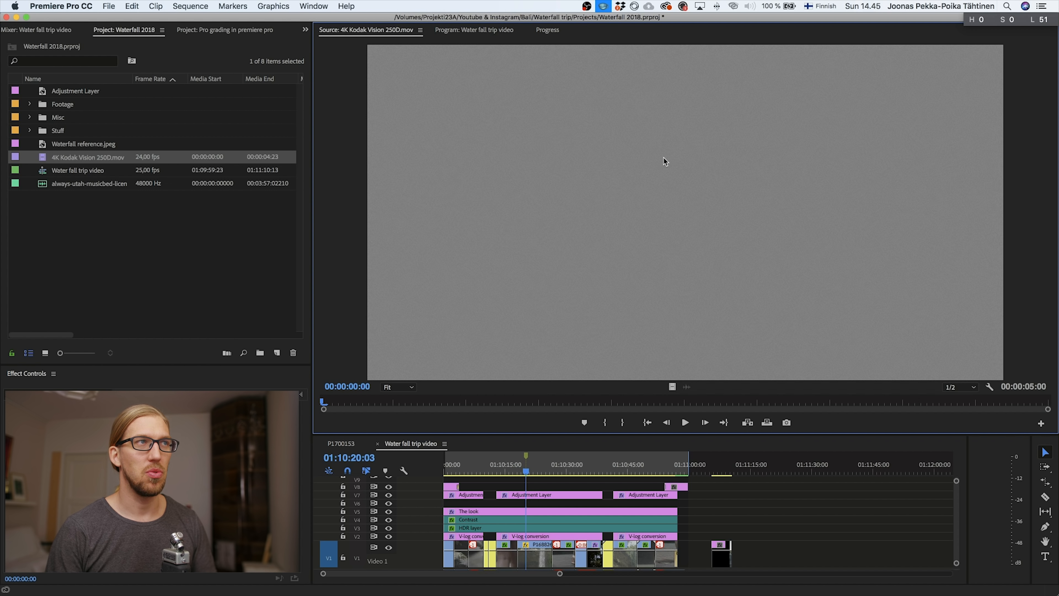
{"action": "left_click_drag", "start_coordinate": [43, 163], "coordinate": [478, 504]}
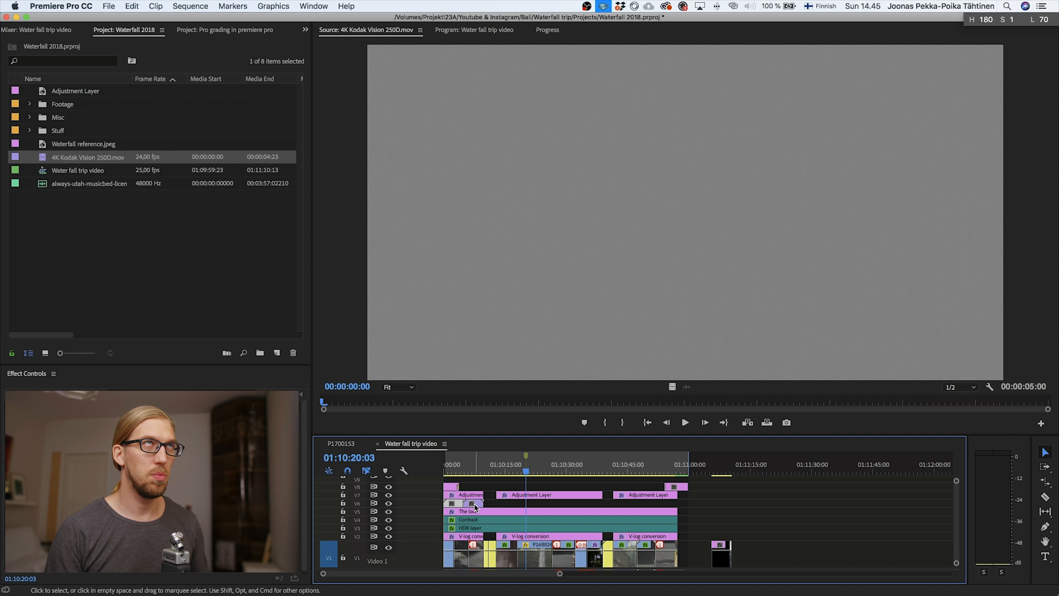
Duplicate the grain clip along V6 to cover the whole edit, and remove the excess beyond the end of The look layer
{"action": "left_click_drag", "start_coordinate": [475, 505], "coordinate": [515, 506]}
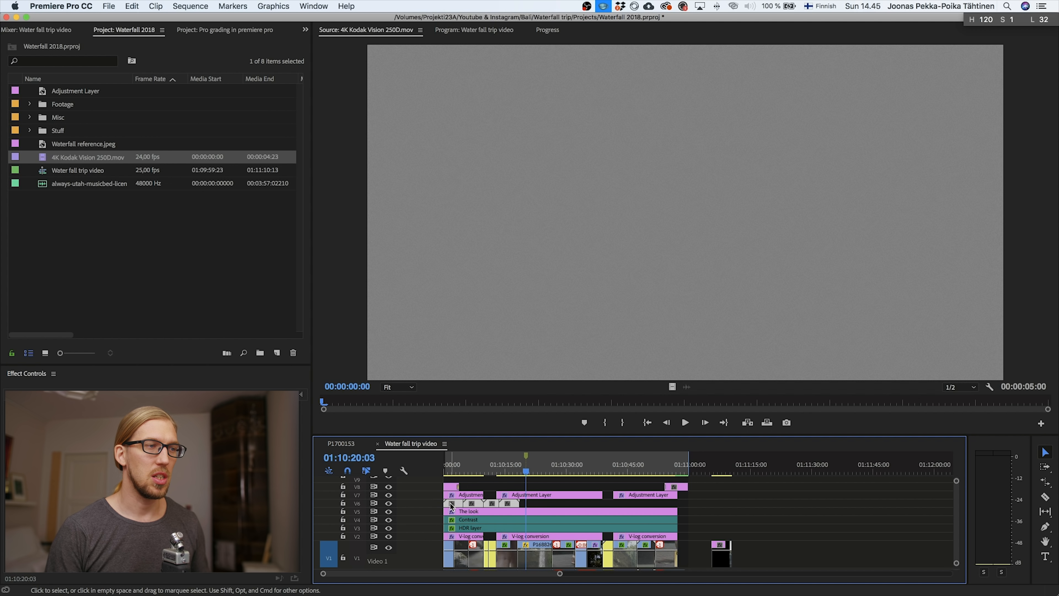
{"action": "left_click_drag", "start_coordinate": [573, 508], "coordinate": [609, 506]}
{"action": "left_click_drag", "start_coordinate": [791, 502], "coordinate": [687, 510]}
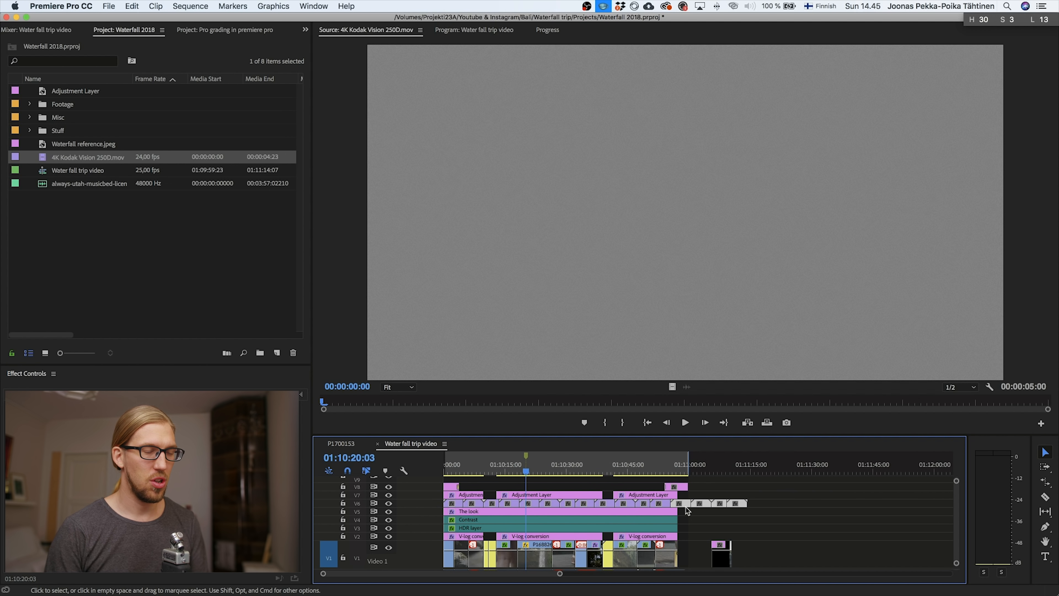
{"action": "key", "text": "Delete"}
{"action": "scroll", "coordinate": [673, 508], "scroll_direction": "up", "scroll_amount": 4}
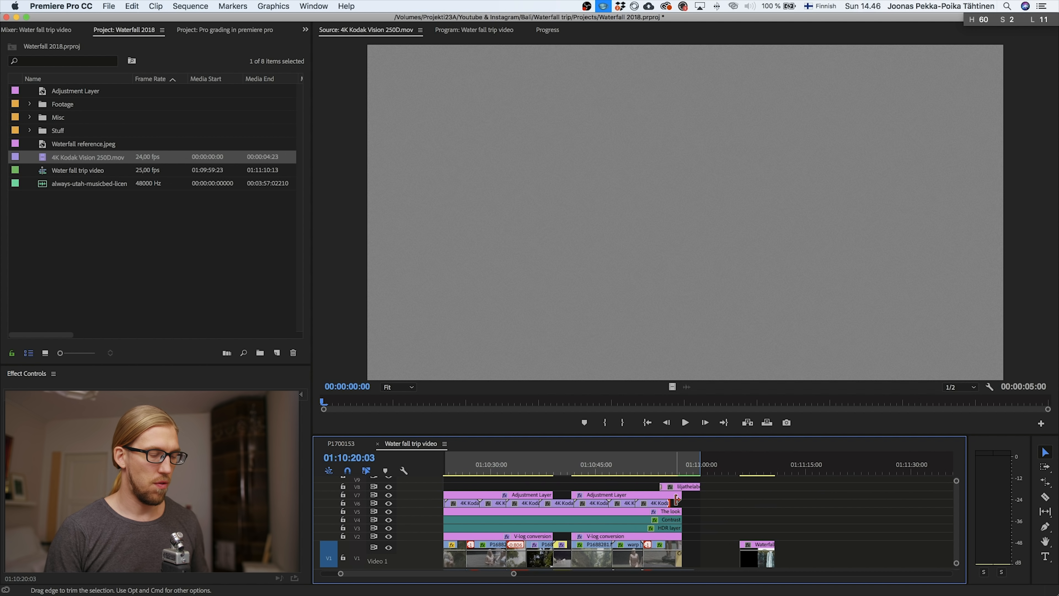
{"action": "scroll", "coordinate": [671, 508], "scroll_direction": "down", "scroll_amount": 5}
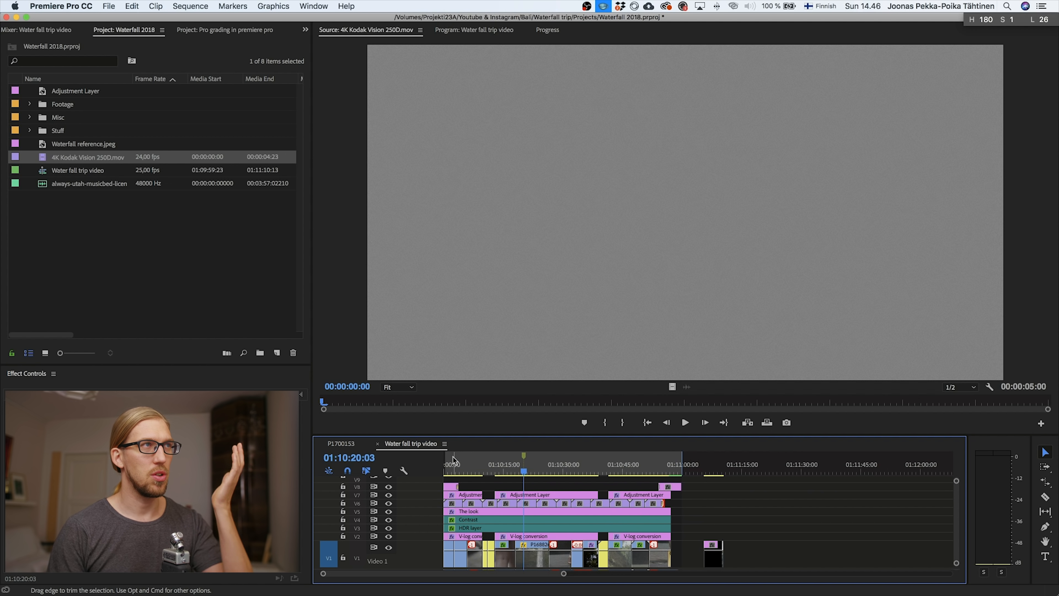
Set the first grain clip's blend mode to Overlay at 01:10:01:15 and copy its Opacity settings to the other grain clips on V6
{"action": "left_click", "coordinate": [451, 467]}
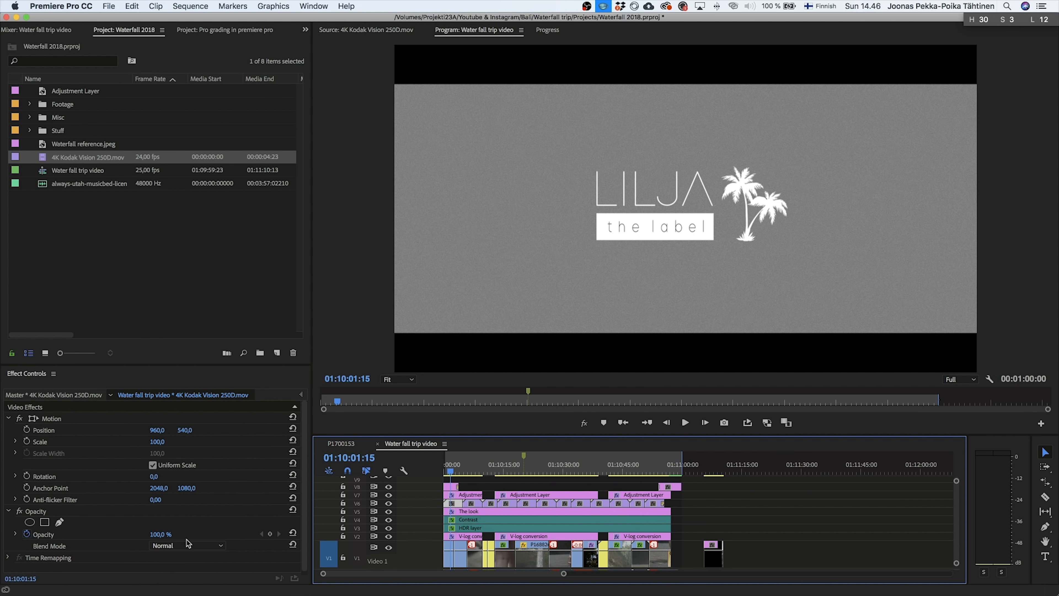
{"action": "left_click", "coordinate": [189, 545]}
{"action": "left_click", "coordinate": [171, 359]}
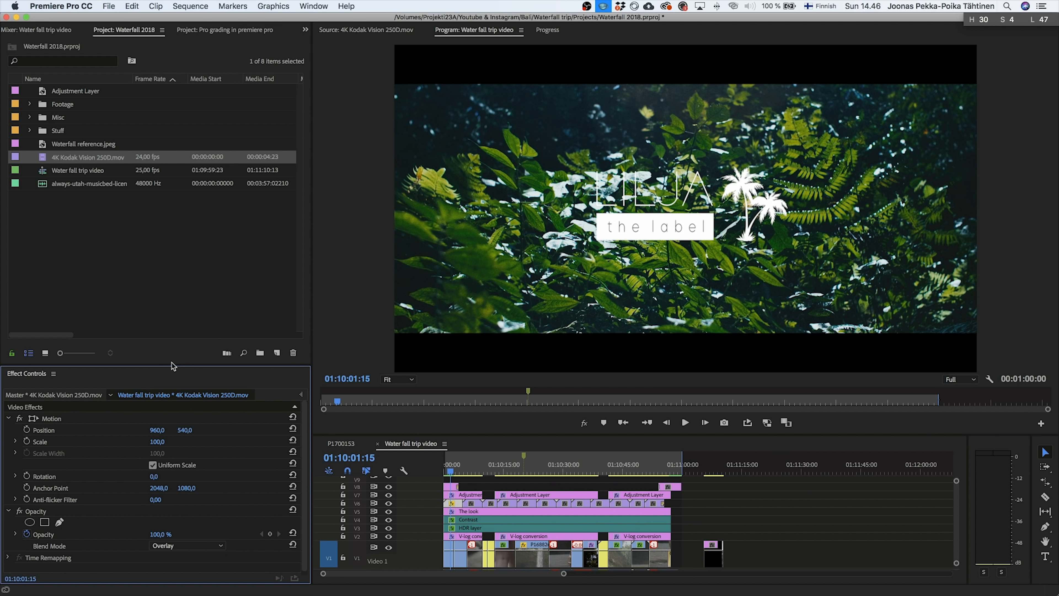
{"action": "left_click", "coordinate": [34, 513]}
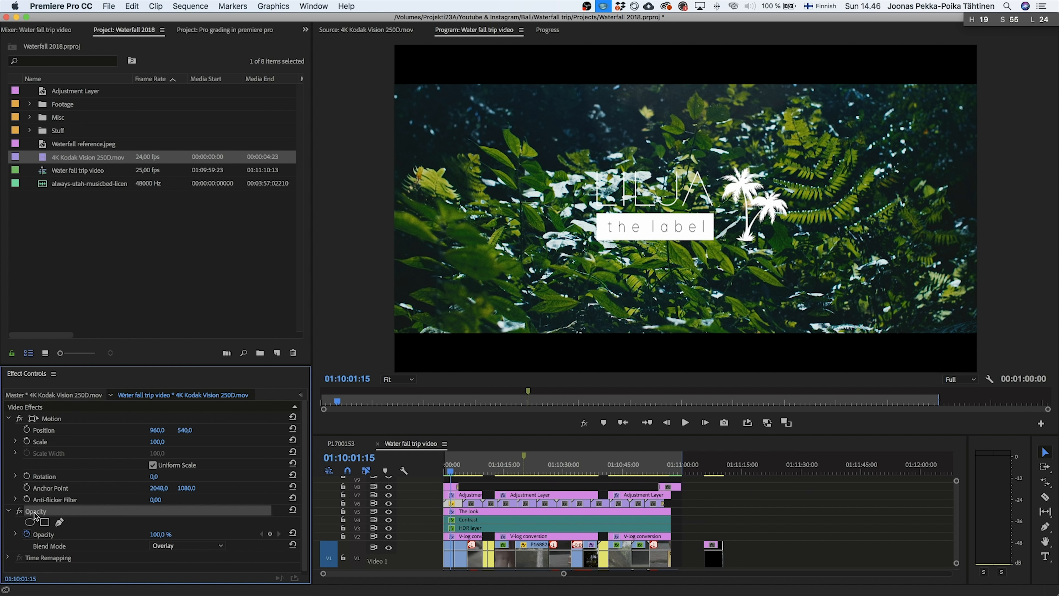
{"action": "left_click", "coordinate": [468, 507]}
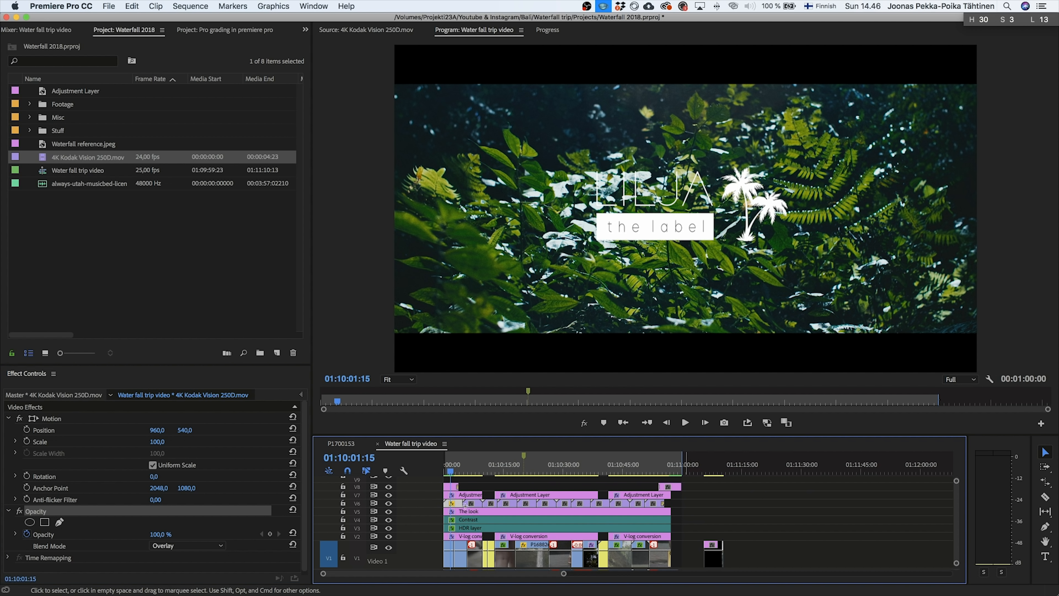
Go to the marker at 01:10:20:03, examine the film grain at 400% zoom with V6 toggled, and return the program view to Fit
{"action": "left_click", "coordinate": [504, 471]}
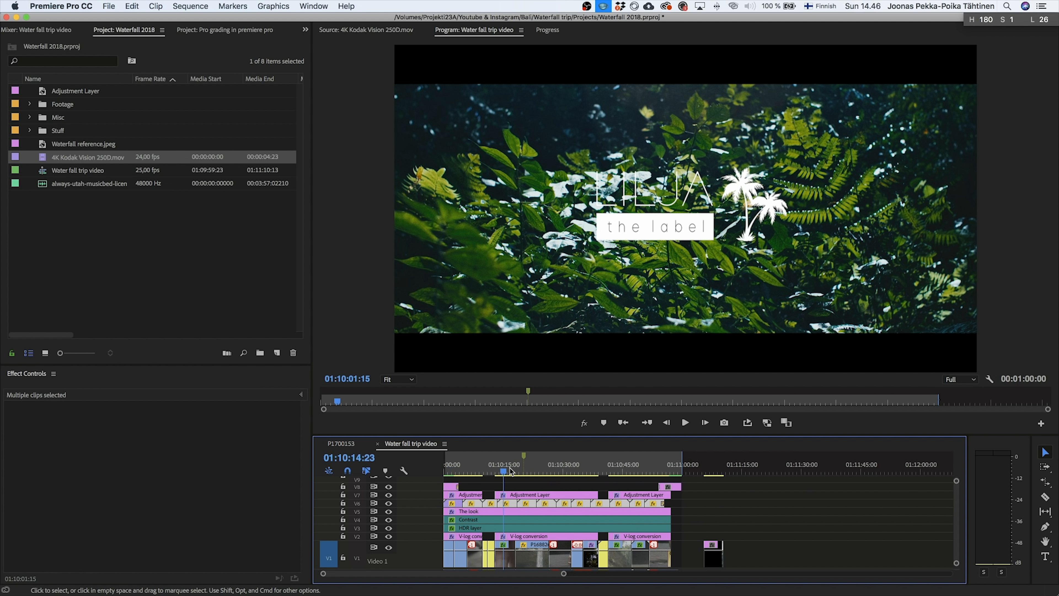
{"action": "left_click", "coordinate": [524, 469]}
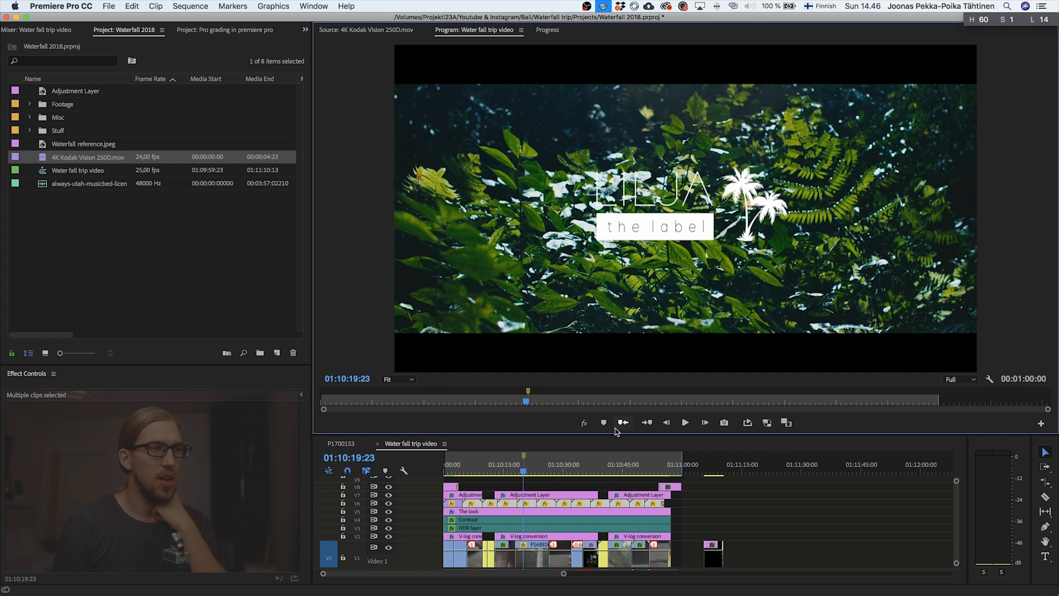
{"action": "left_click", "coordinate": [480, 398]}
{"action": "left_click", "coordinate": [646, 422]}
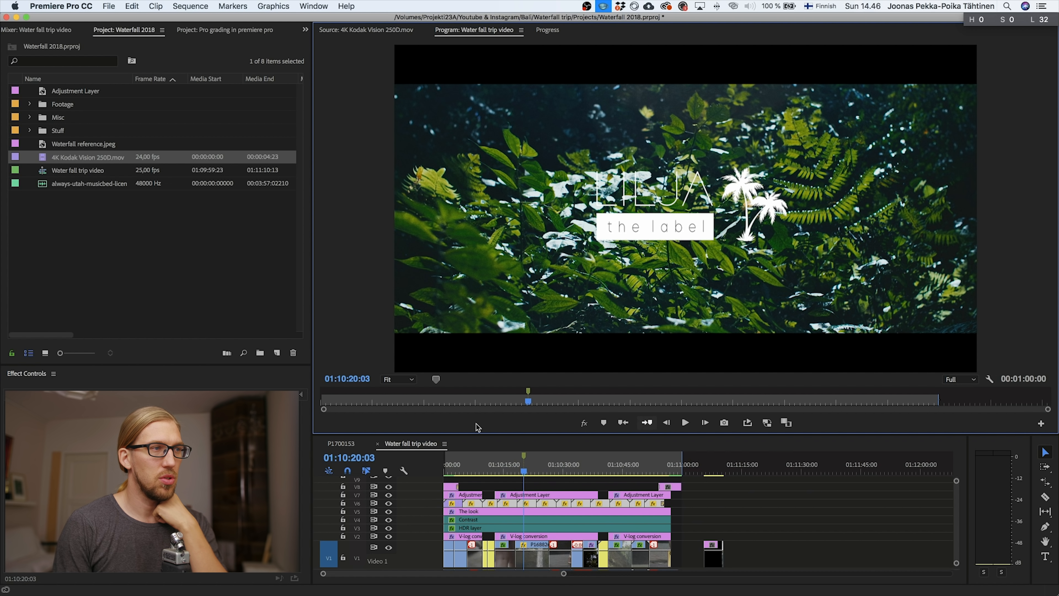
{"action": "left_click", "coordinate": [399, 383]}
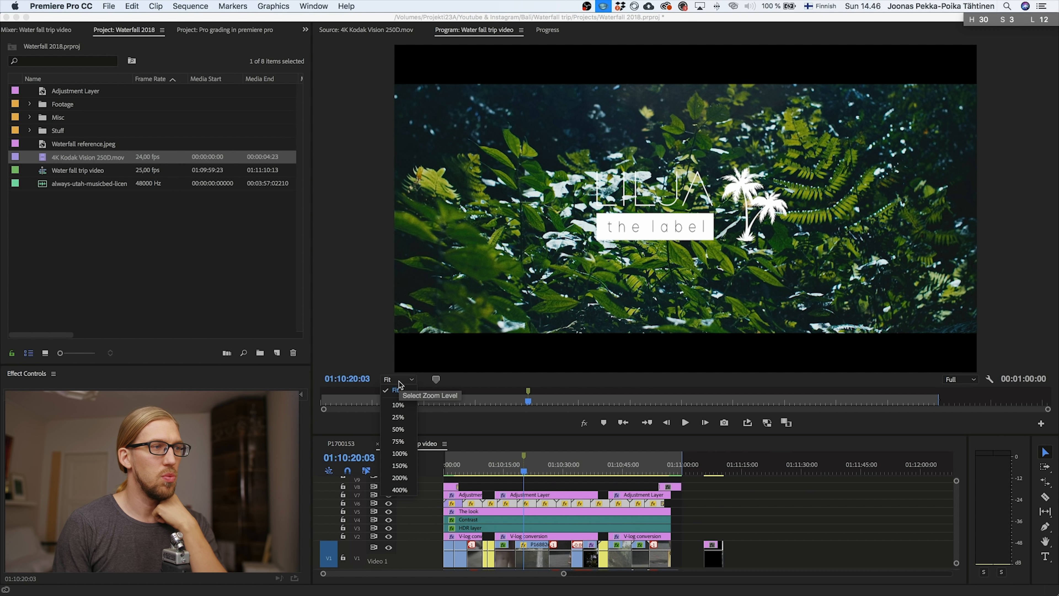
{"action": "left_click", "coordinate": [399, 491]}
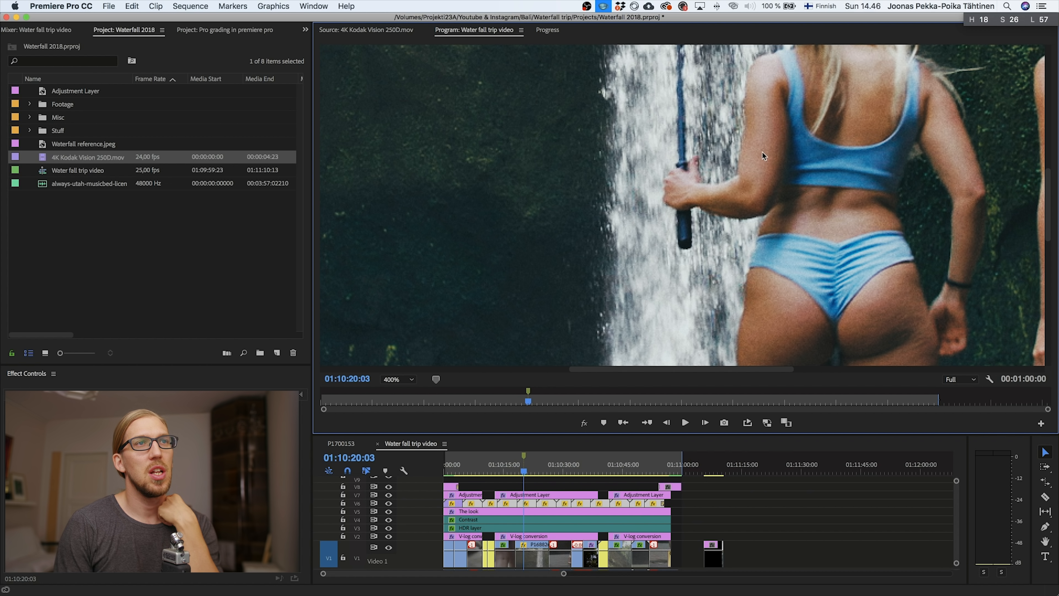
{"action": "left_click", "coordinate": [392, 506]}
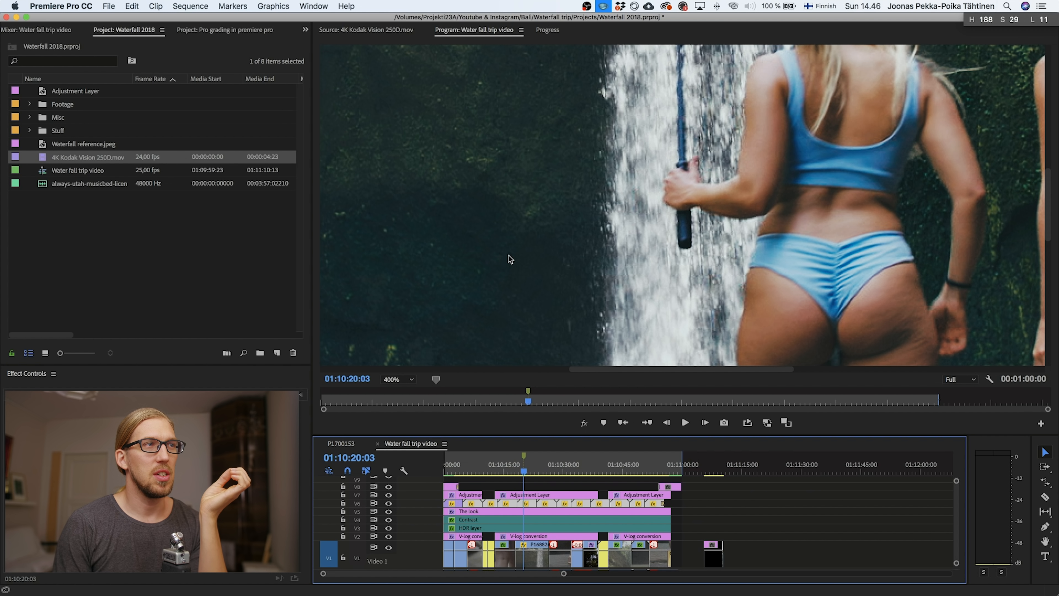
{"action": "left_click", "coordinate": [414, 372]}
{"action": "left_click", "coordinate": [411, 382]}
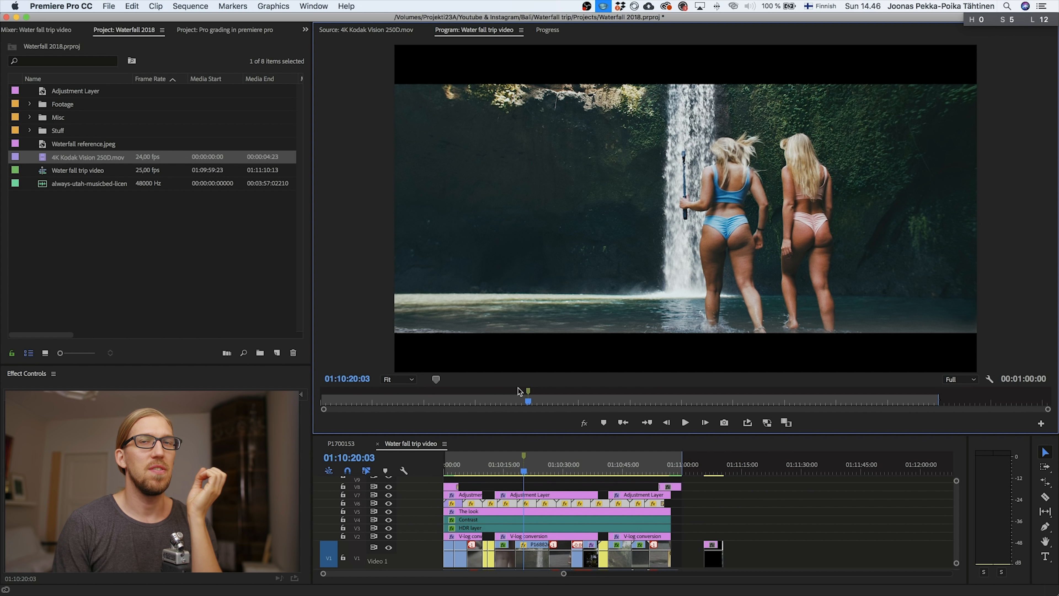
Render the preview files for the Water fall trip video sequence
{"action": "left_click", "coordinate": [561, 476]}
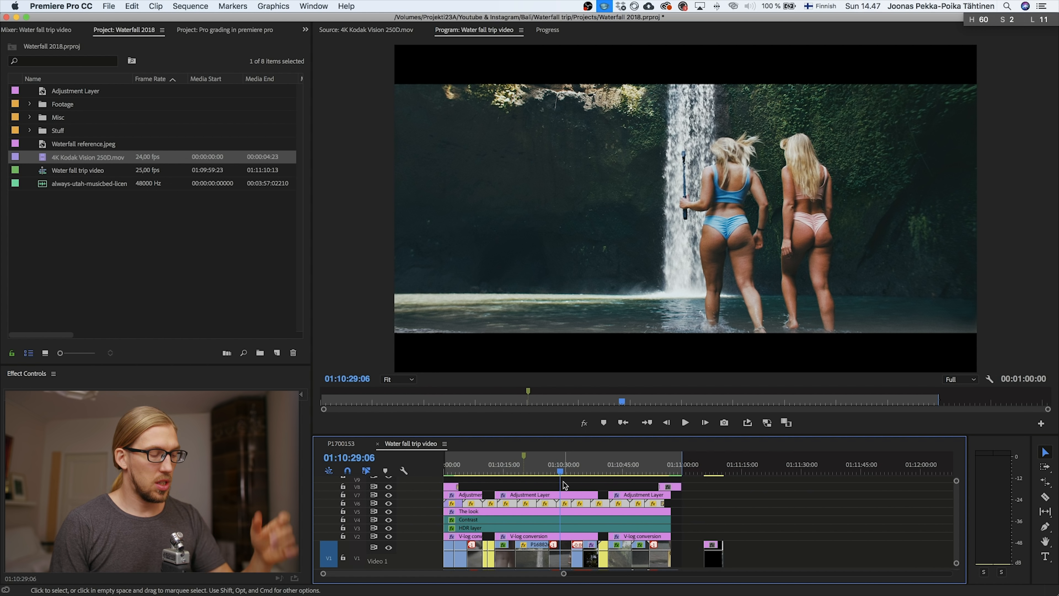
{"action": "key", "text": "Return"}
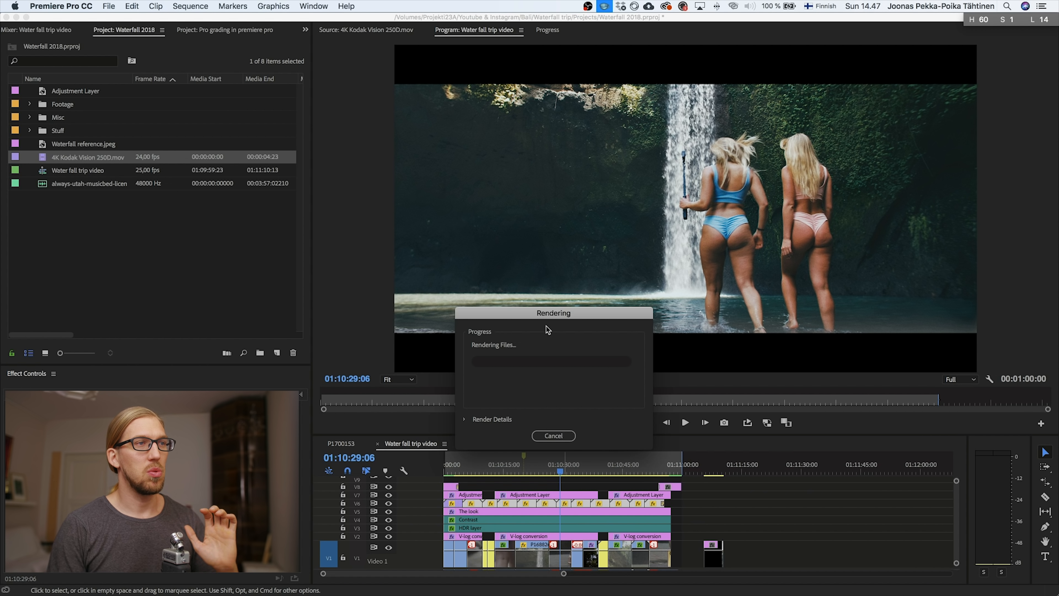
{"action": "left_click_drag", "start_coordinate": [556, 314], "coordinate": [532, 157]}
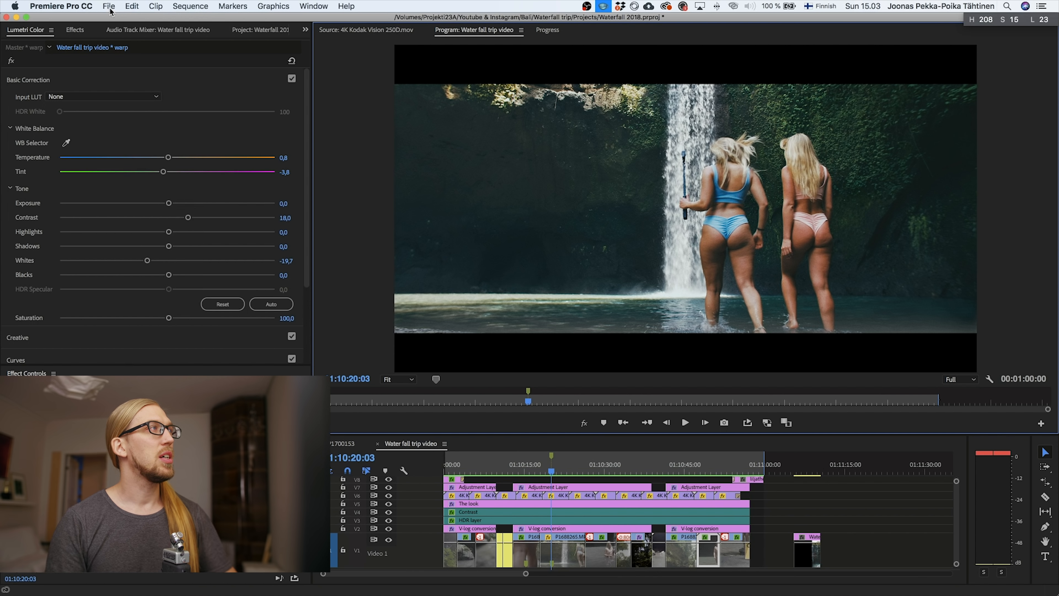
Move the playhead to the final frame of the edit at 01:10:59:22
{"action": "left_click", "coordinate": [108, 5]}
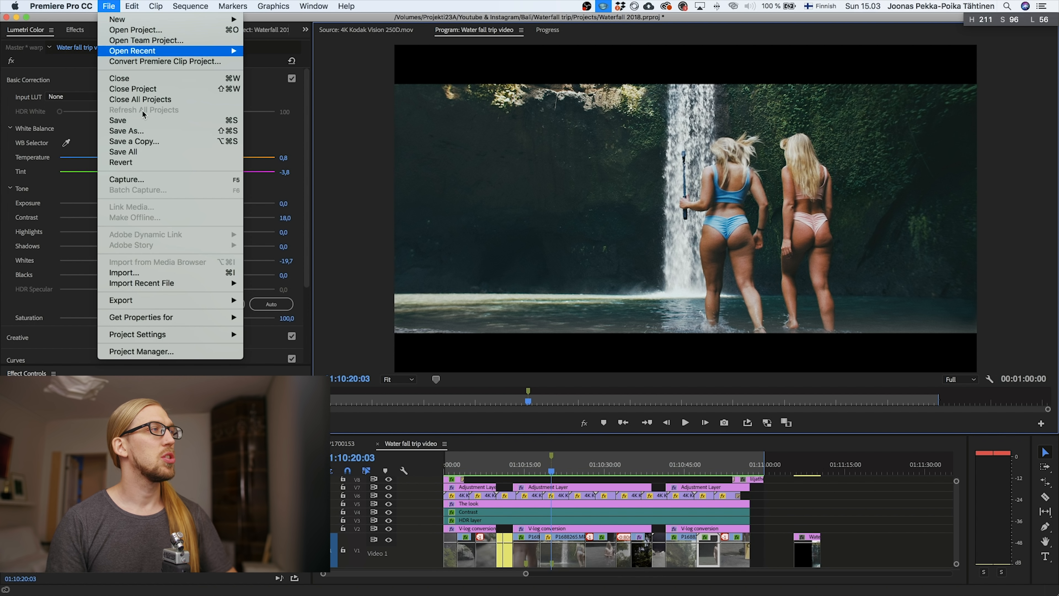
{"action": "left_click", "coordinate": [801, 504]}
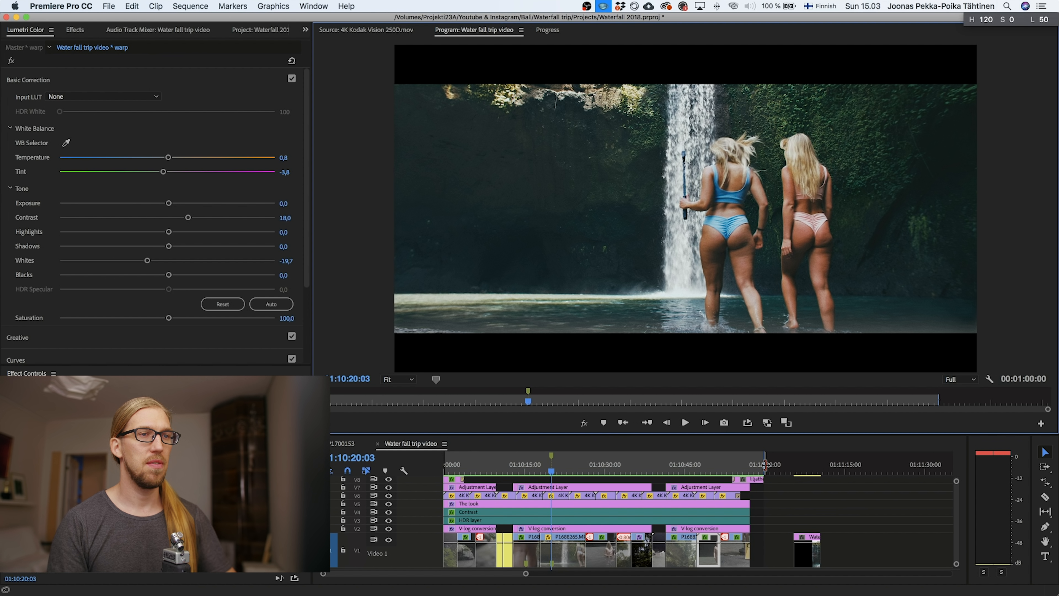
{"action": "left_click", "coordinate": [764, 467]}
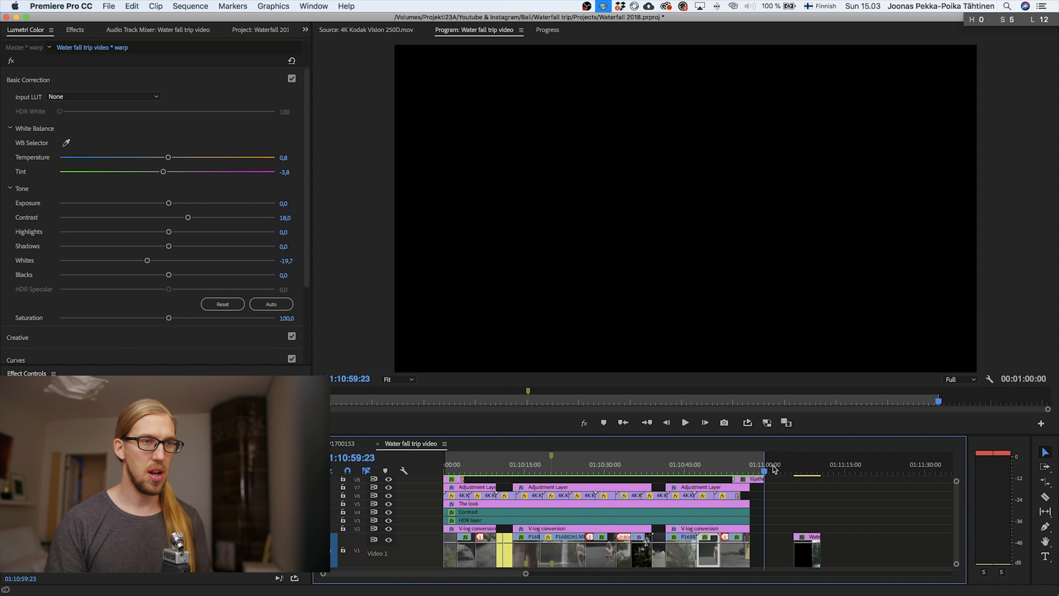
{"action": "key", "text": "Left"}
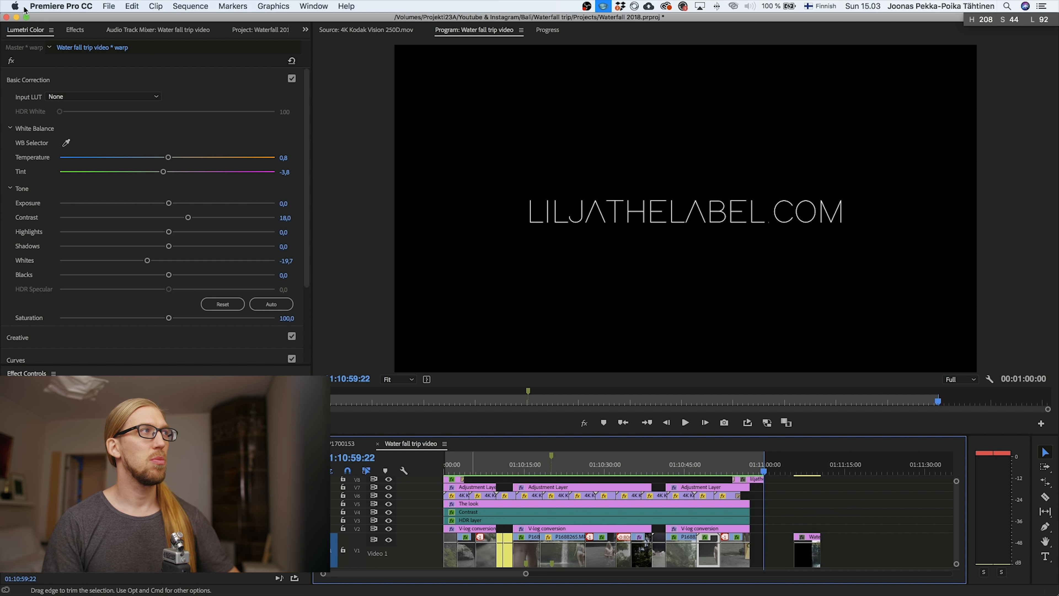
Open the media export settings for the sequence and reposition and resize the dialog so all its options are accessible
{"action": "left_click", "coordinate": [109, 5]}
{"action": "mouse_move", "coordinate": [187, 300]}
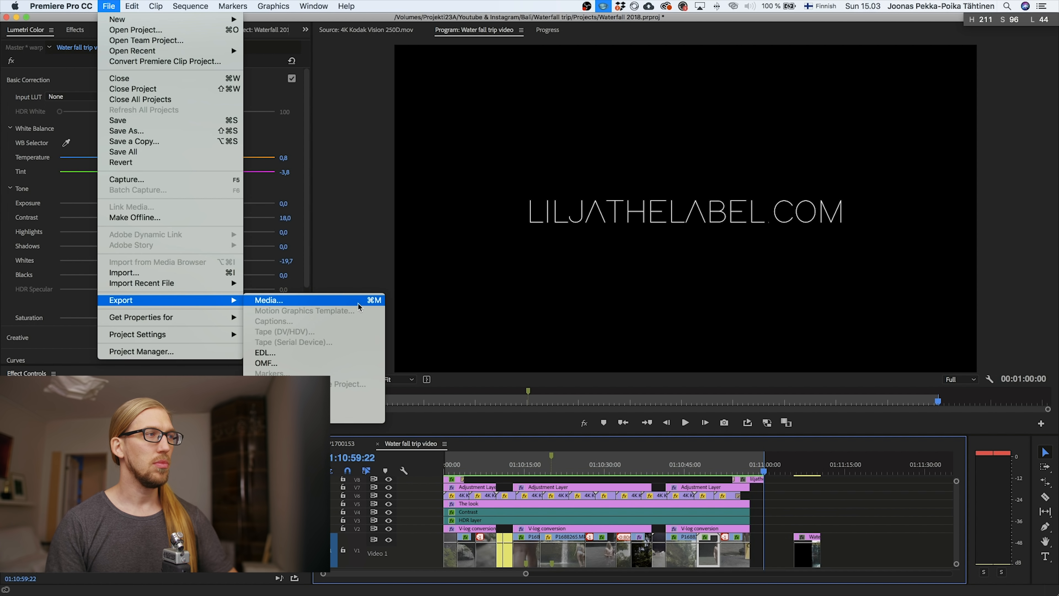
{"action": "left_click", "coordinate": [359, 301]}
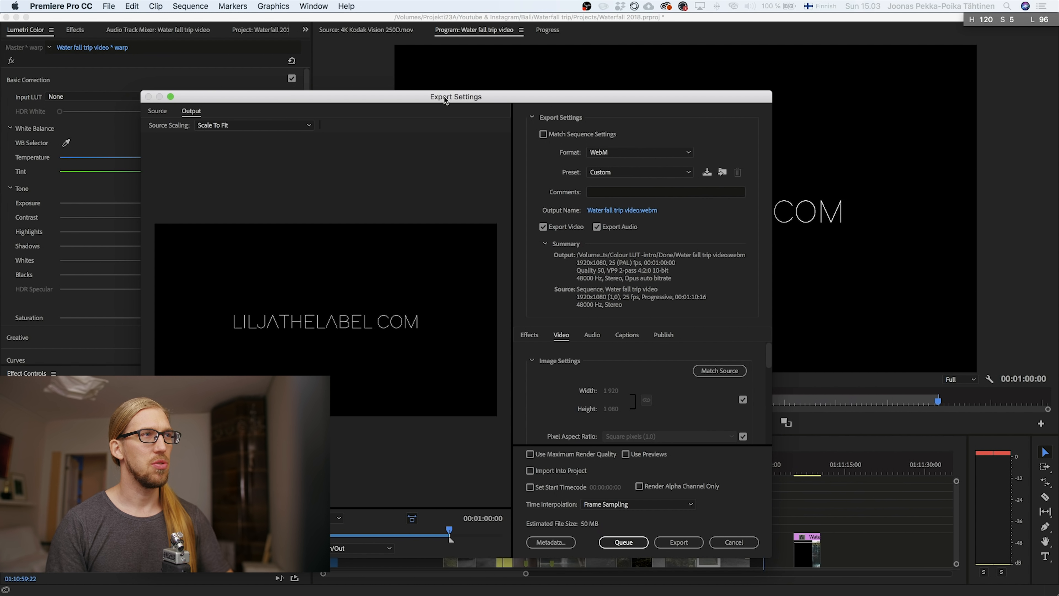
{"action": "left_click_drag", "start_coordinate": [464, 160], "coordinate": [466, 183]}
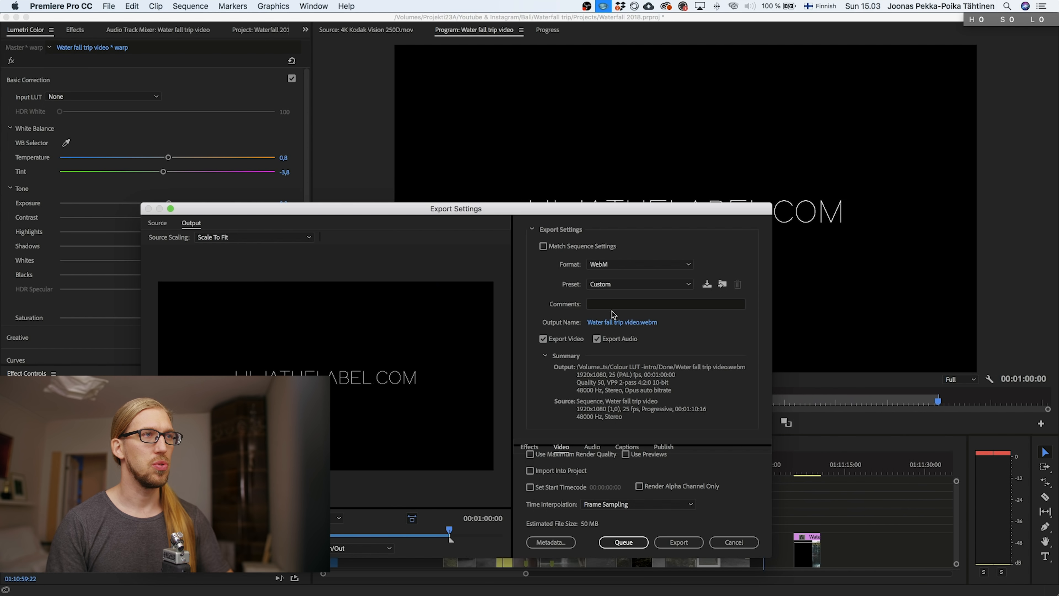
{"action": "left_click_drag", "start_coordinate": [523, 204], "coordinate": [499, 155]}
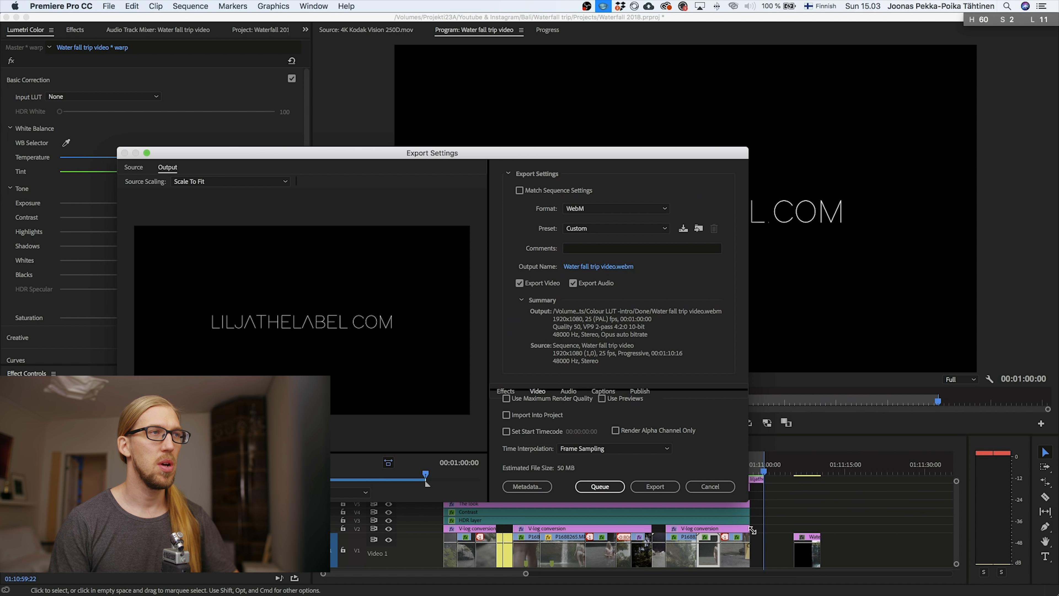
{"action": "left_click_drag", "start_coordinate": [752, 530], "coordinate": [758, 534]}
{"action": "left_click_drag", "start_coordinate": [513, 102], "coordinate": [511, 89]}
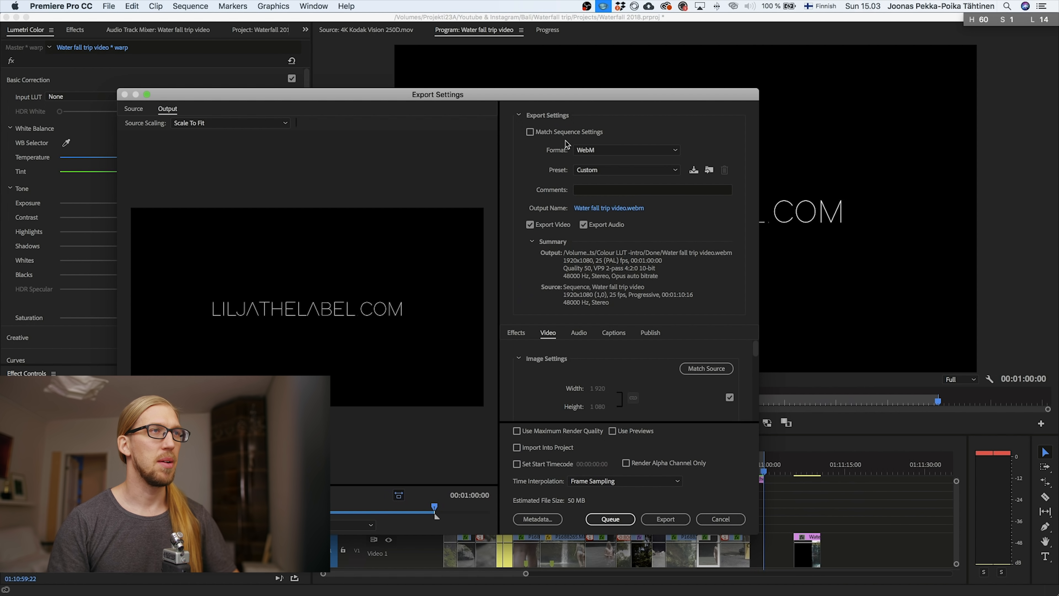
Enable Use Previews and export the sequence as Water fall trip video.webm in WebM format
{"action": "left_click", "coordinate": [719, 368]}
{"action": "left_click_drag", "start_coordinate": [754, 351], "coordinate": [756, 414]}
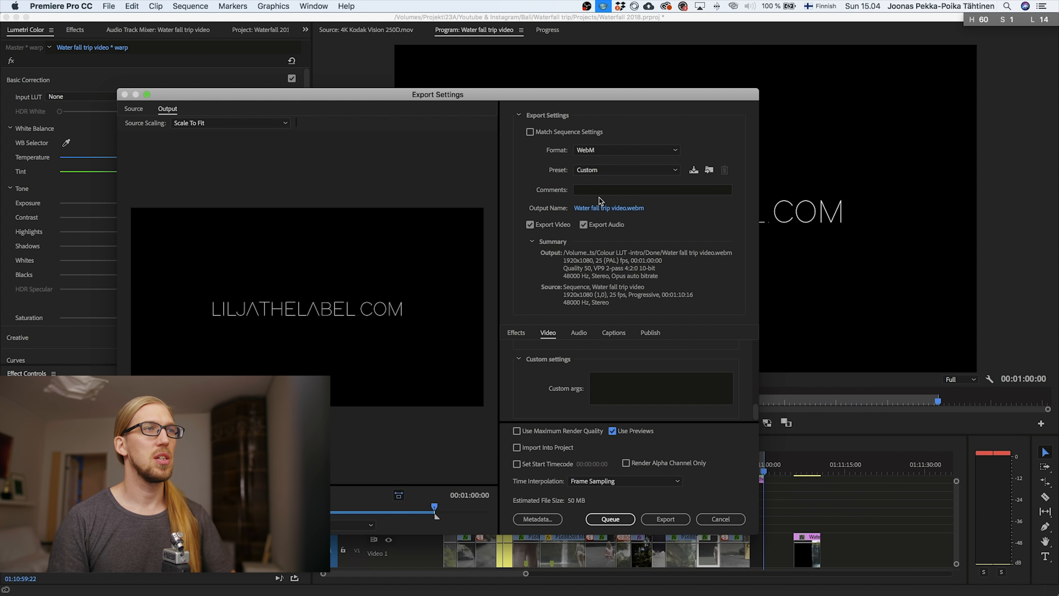
{"action": "left_click", "coordinate": [670, 519]}
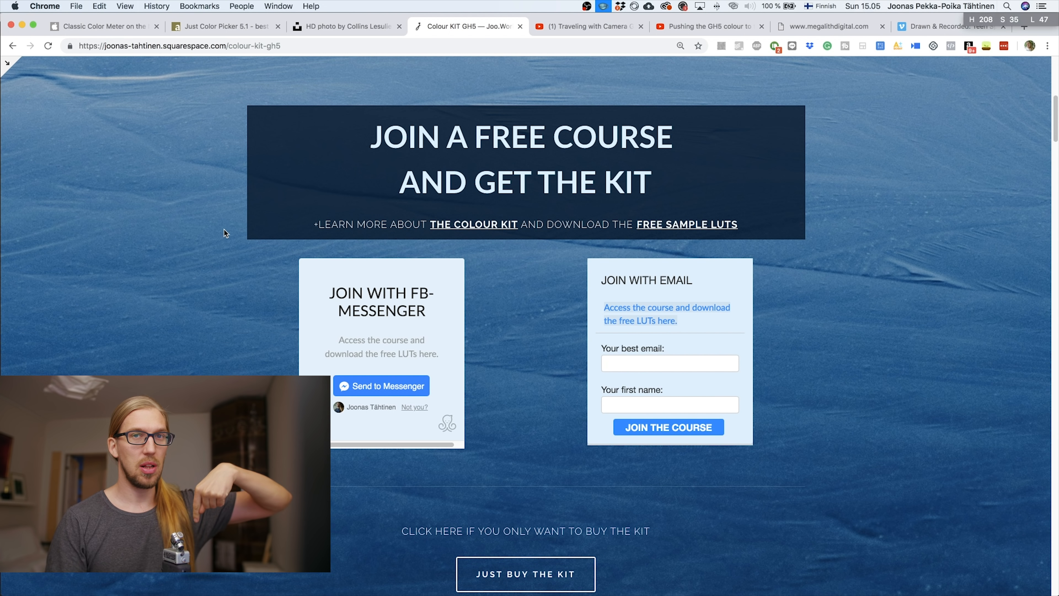
Switch to Chrome and examine the Colour KIT GH5 page's before-and-after LUT comparisons and its free course sign-up section
{"action": "scroll", "coordinate": [223, 228], "scroll_direction": "down", "scroll_amount": 10}
{"action": "scroll", "coordinate": [225, 233], "scroll_direction": "down", "scroll_amount": 10}
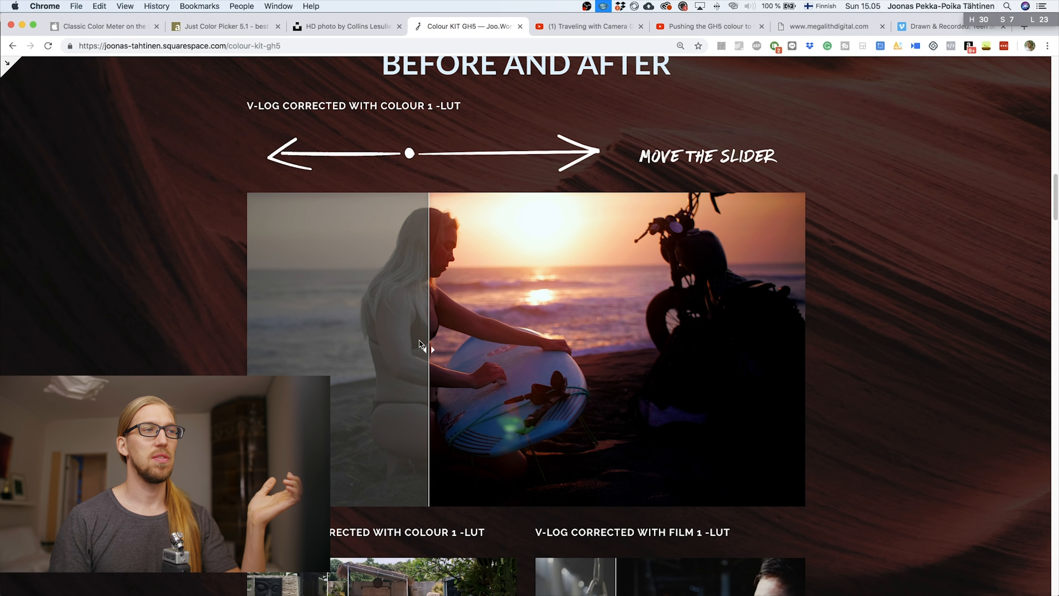
{"action": "scroll", "coordinate": [421, 345], "scroll_direction": "down", "scroll_amount": 8}
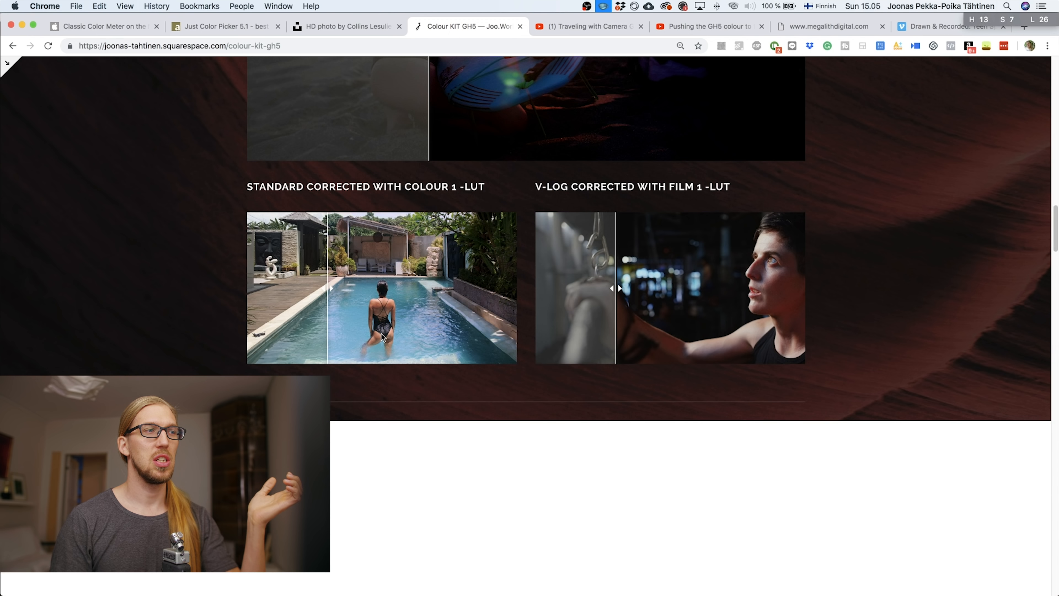
{"action": "mouse_move", "coordinate": [336, 288]}
{"action": "left_mouse_down"}
{"action": "mouse_move", "coordinate": [445, 283]}
{"action": "mouse_move", "coordinate": [333, 283]}
{"action": "left_mouse_up"}
{"action": "scroll", "coordinate": [170, 282], "scroll_direction": "down", "scroll_amount": 20}
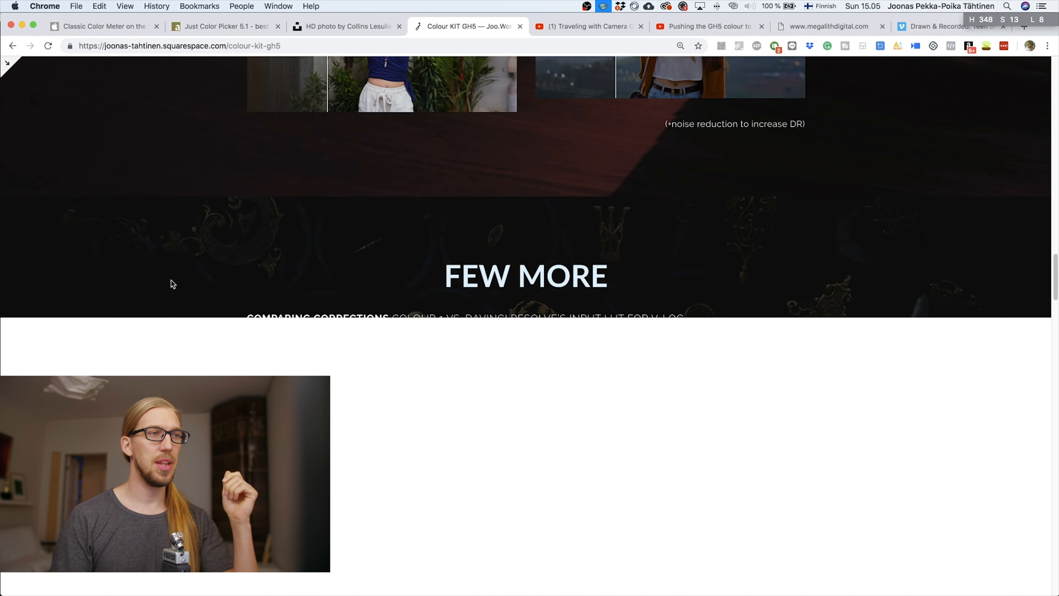
{"action": "scroll", "coordinate": [173, 284], "scroll_direction": "down", "scroll_amount": 20}
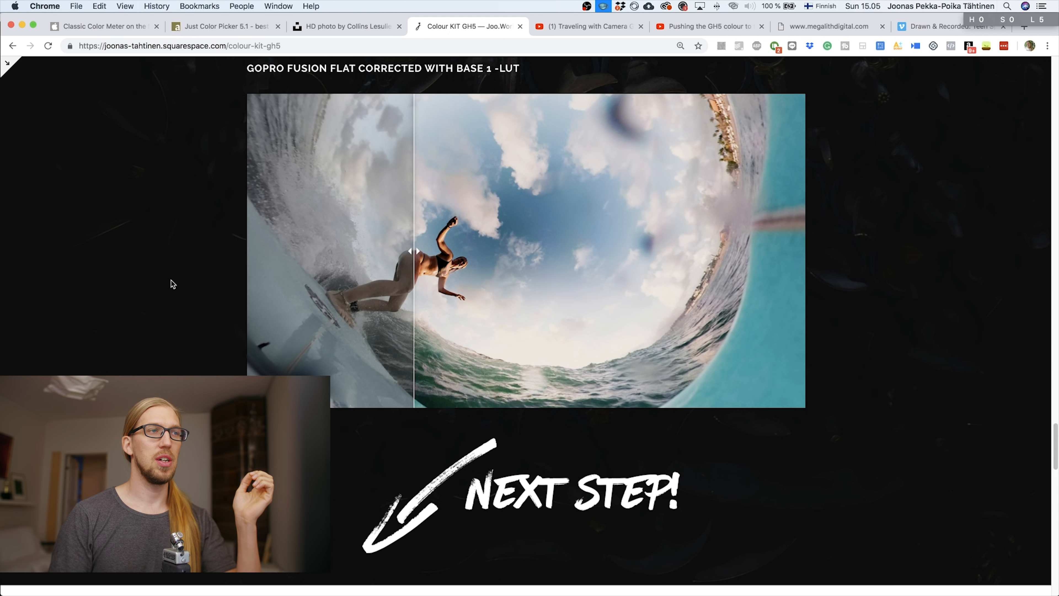
{"action": "scroll", "coordinate": [173, 284], "scroll_direction": "down", "scroll_amount": 10}
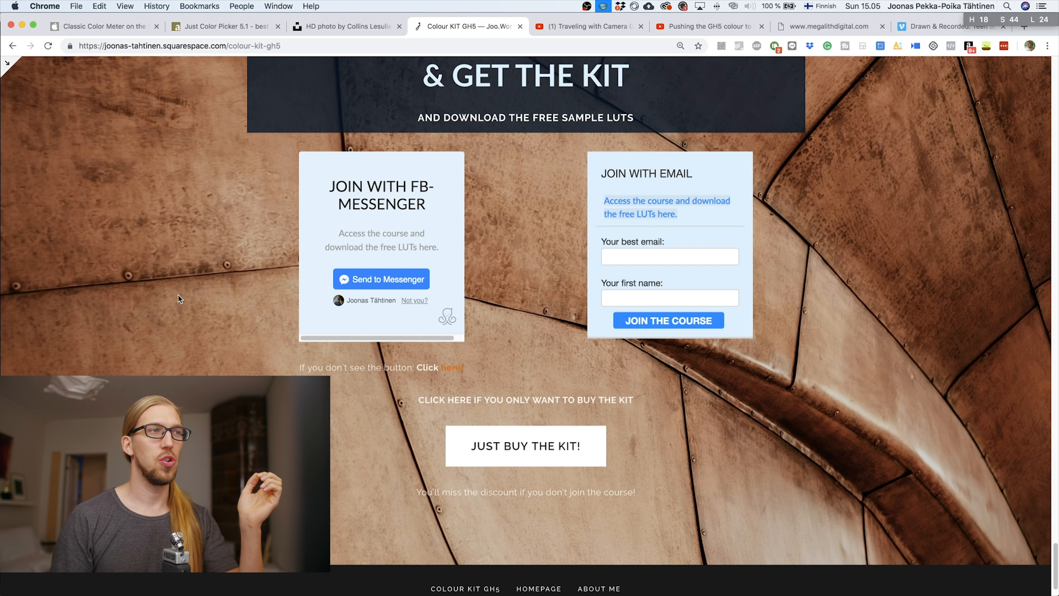
{"action": "scroll", "coordinate": [178, 294], "scroll_direction": "up", "scroll_amount": 4}
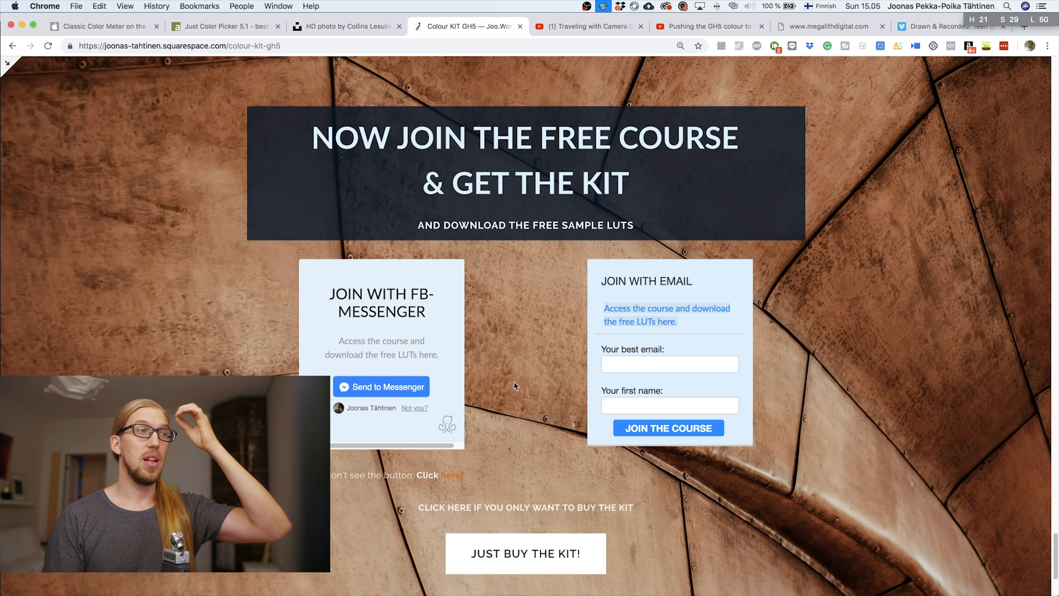
{"action": "scroll", "coordinate": [509, 382], "scroll_direction": "down", "scroll_amount": 1}
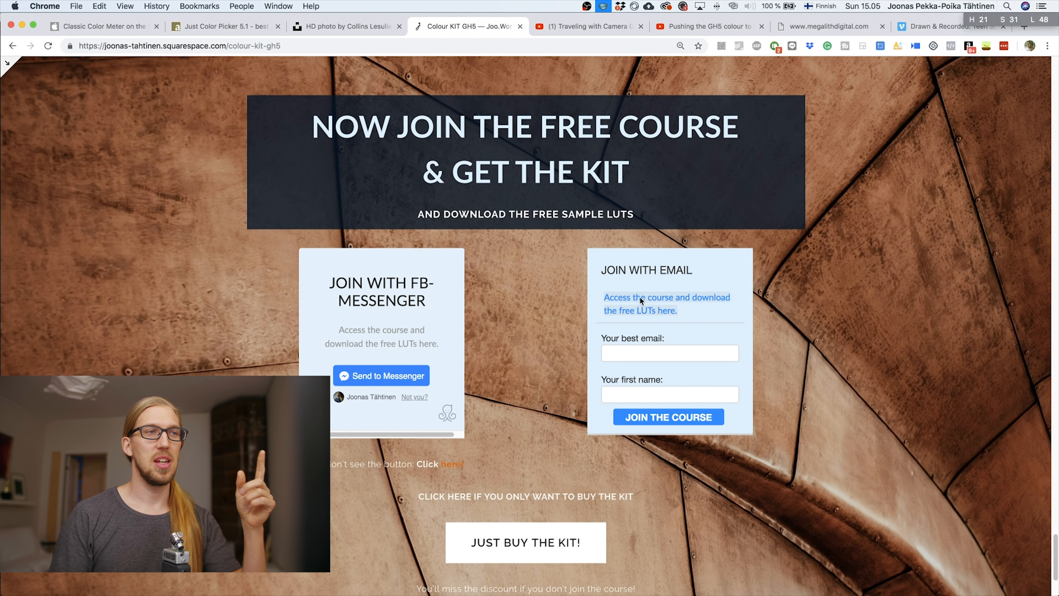